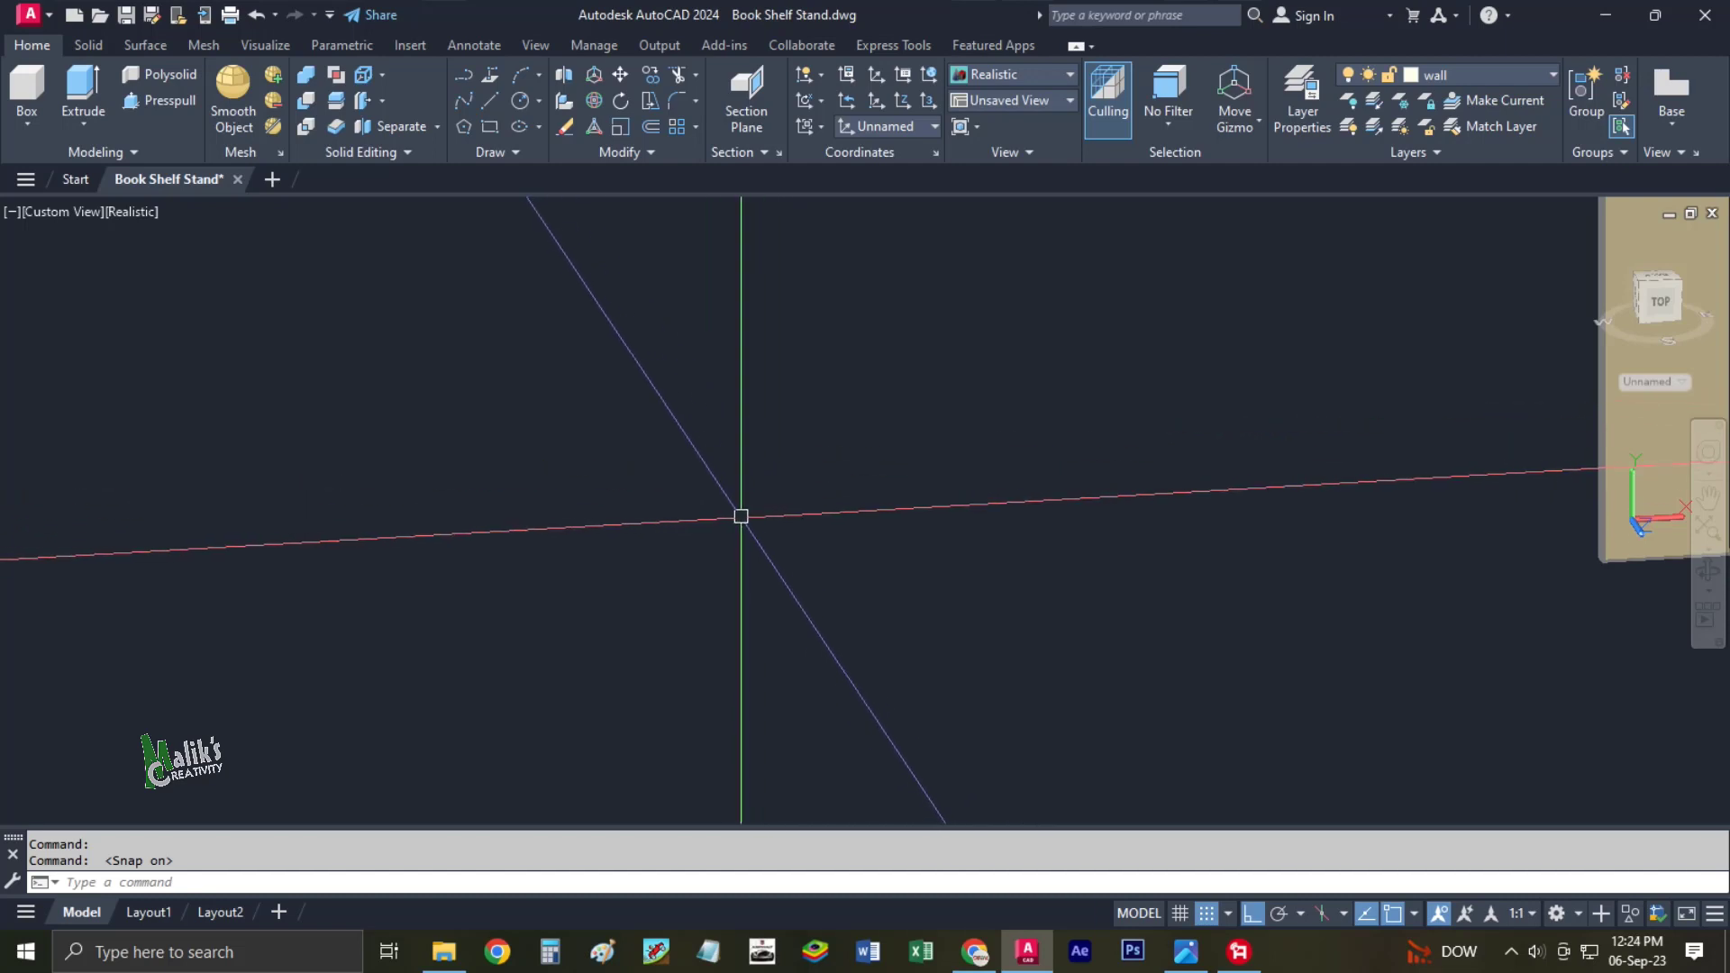
Start the shelf outline with a line whose first edge is 24 long.
{"action": "mouse_move", "coordinate": [718, 495]}
{"action": "middle_mouse_down"}
{"action": "mouse_move", "coordinate": [763, 494]}
{"action": "mouse_move", "coordinate": [745, 541]}
{"action": "mouse_move", "coordinate": [793, 498]}
{"action": "middle_mouse_up"}
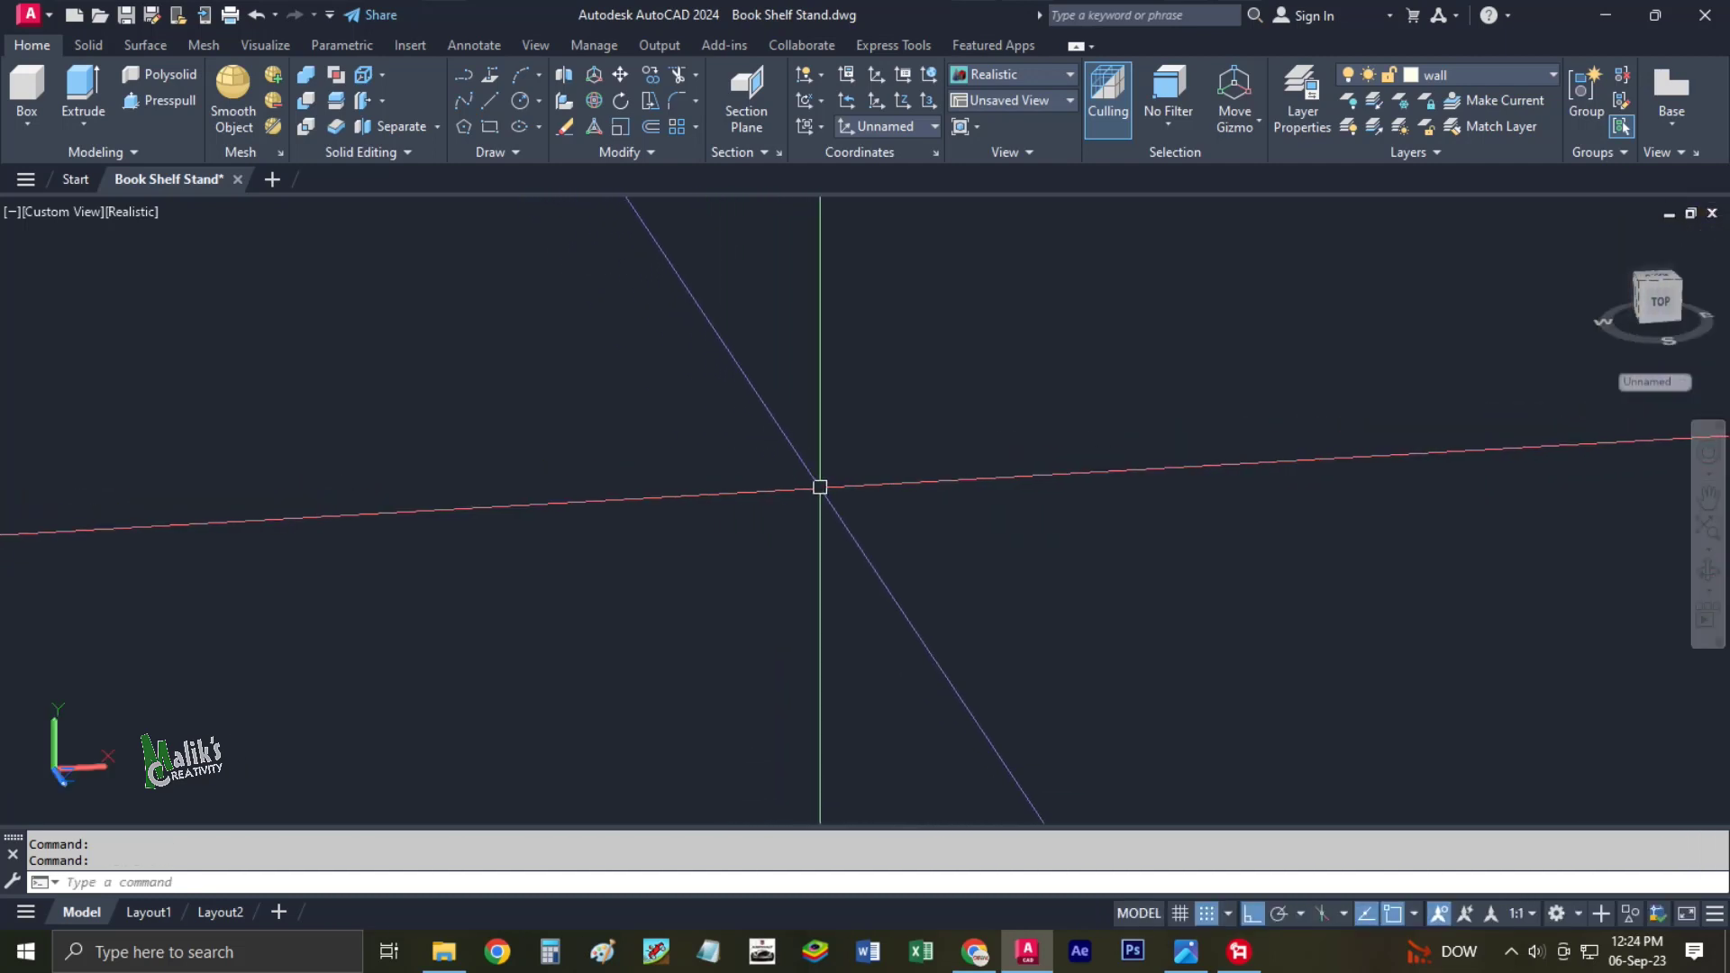
{"action": "type", "text": "l"}
{"action": "key", "text": "Return"}
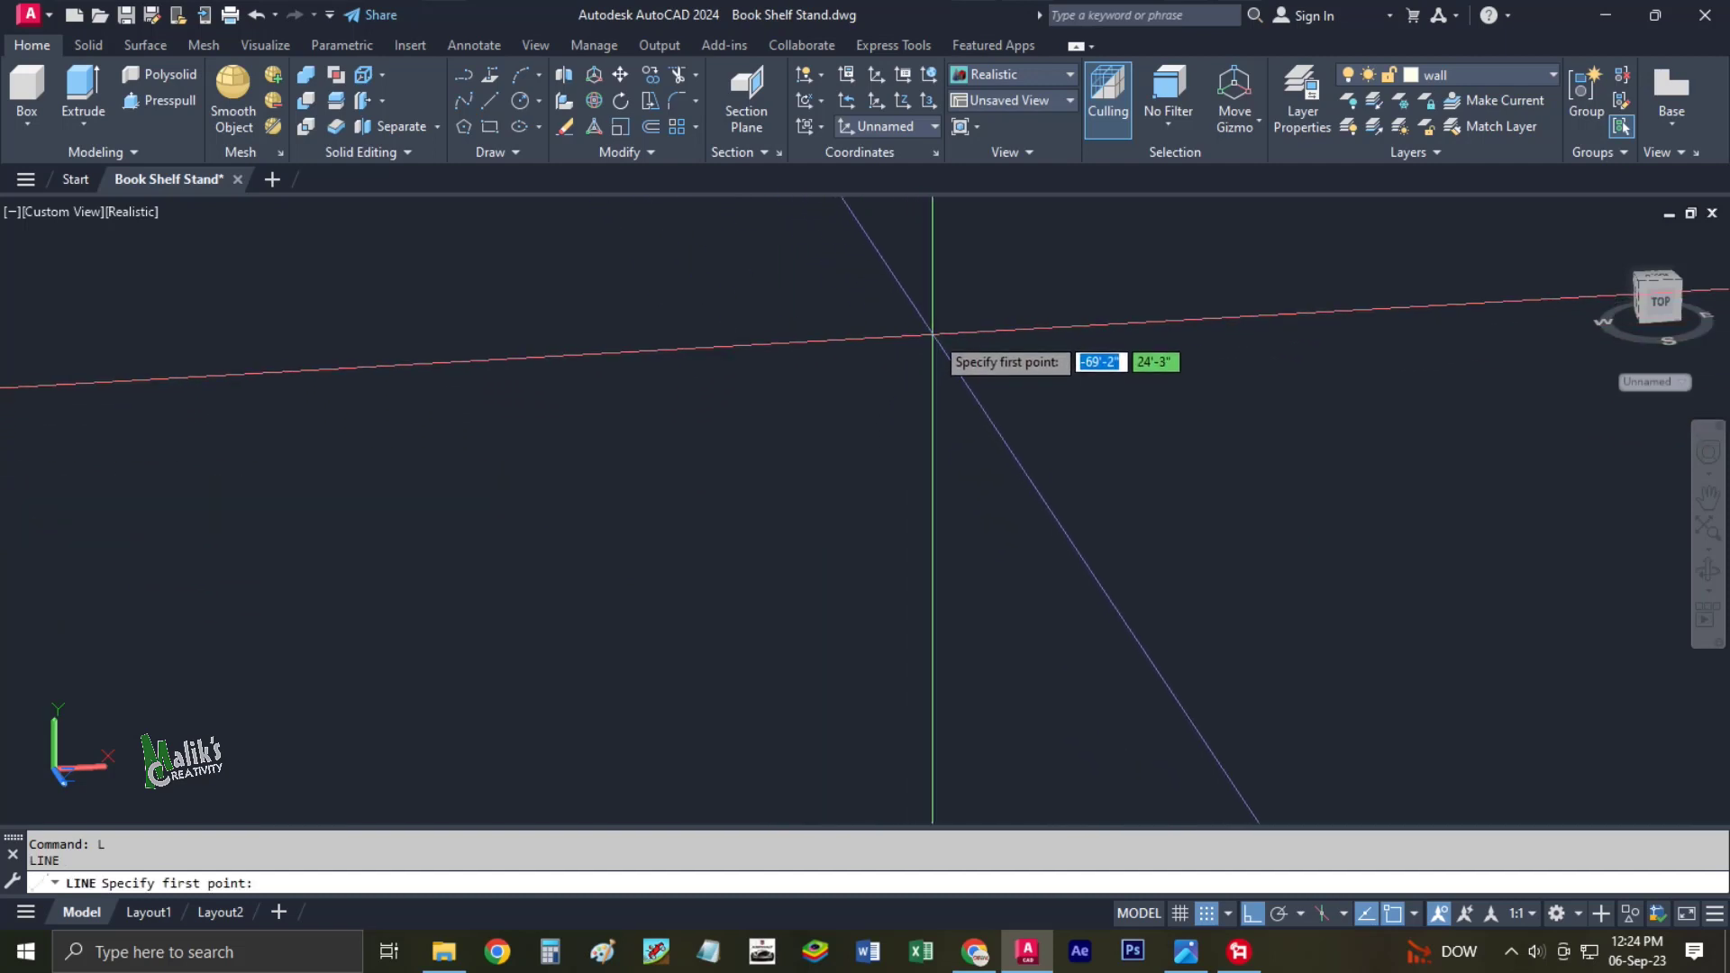
{"action": "left_click", "coordinate": [927, 325]}
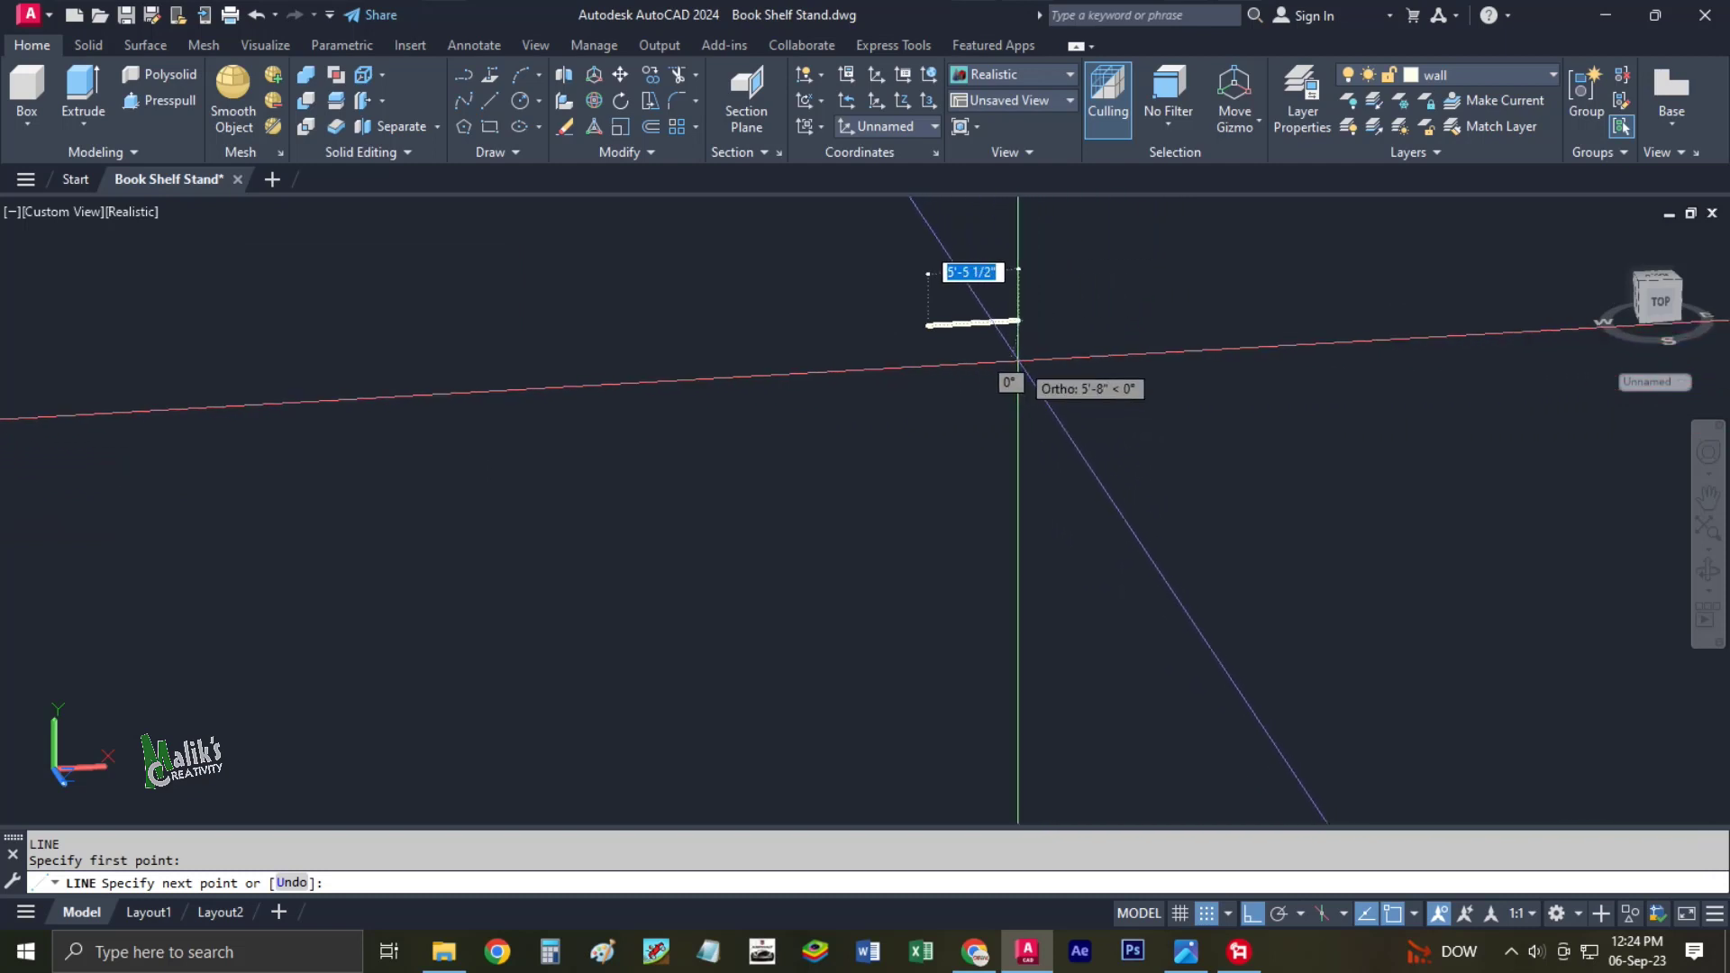
{"action": "scroll", "coordinate": [955, 319], "scroll_direction": "up", "scroll_amount": 5}
{"action": "middle_click_drag", "start_coordinate": [955, 319], "coordinate": [981, 469]}
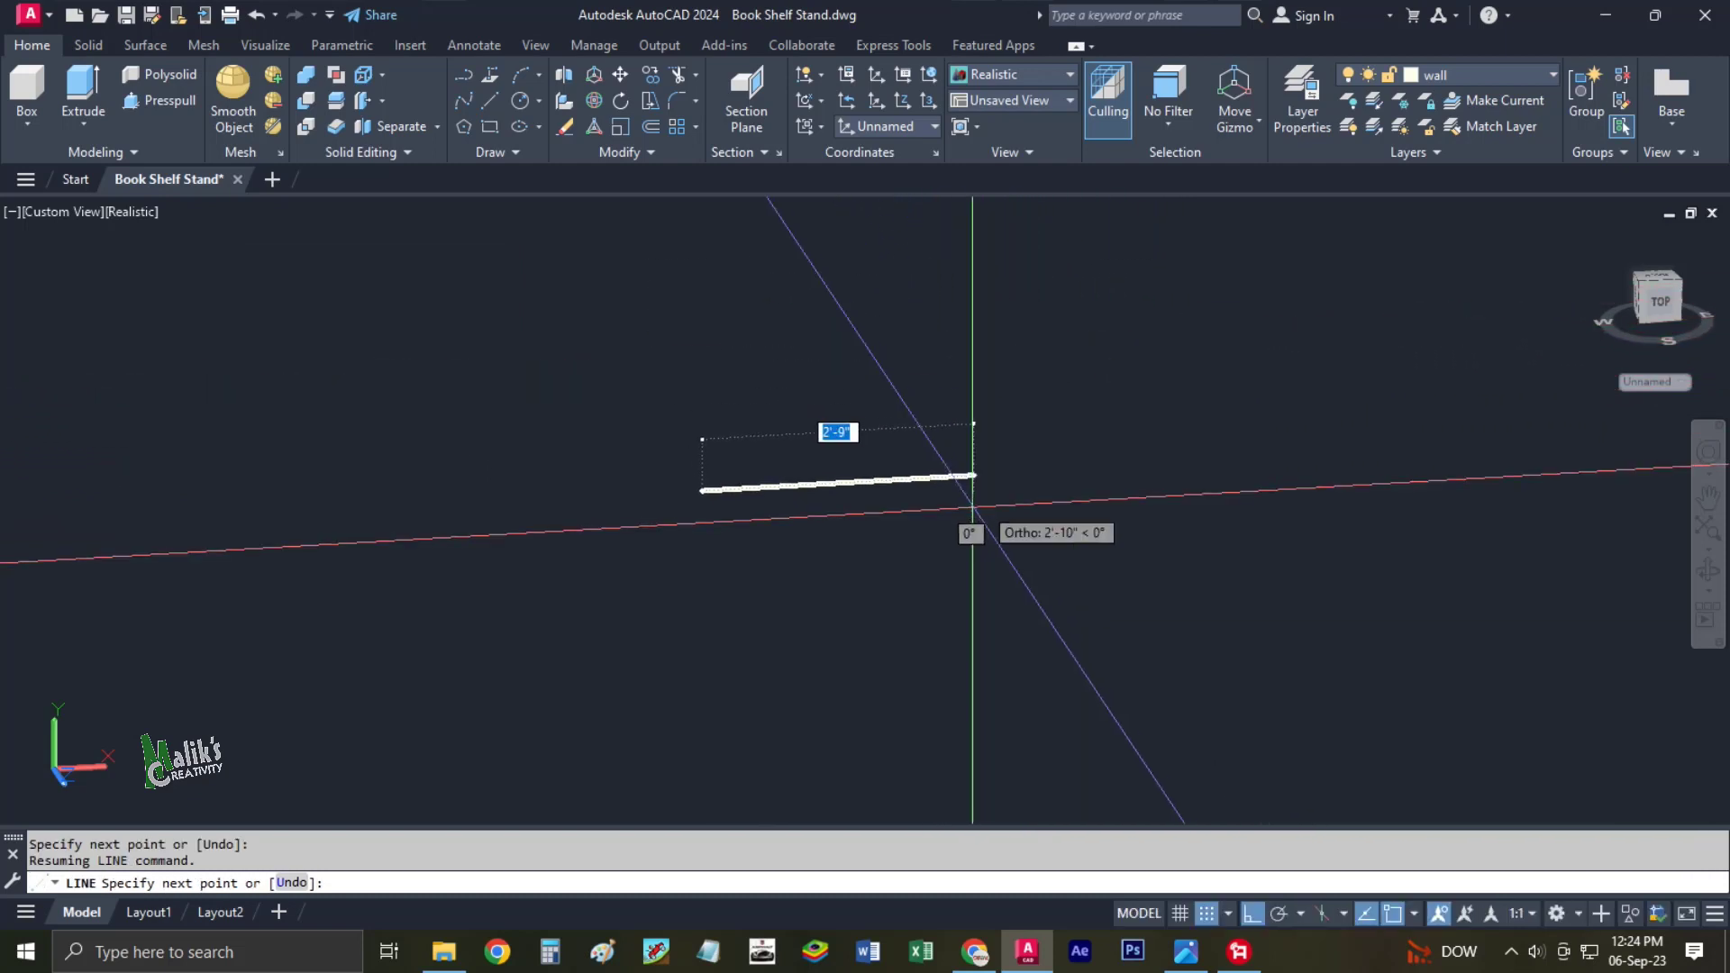
{"action": "scroll", "coordinate": [903, 465], "scroll_direction": "up", "scroll_amount": 2}
{"action": "type", "text": "24"}
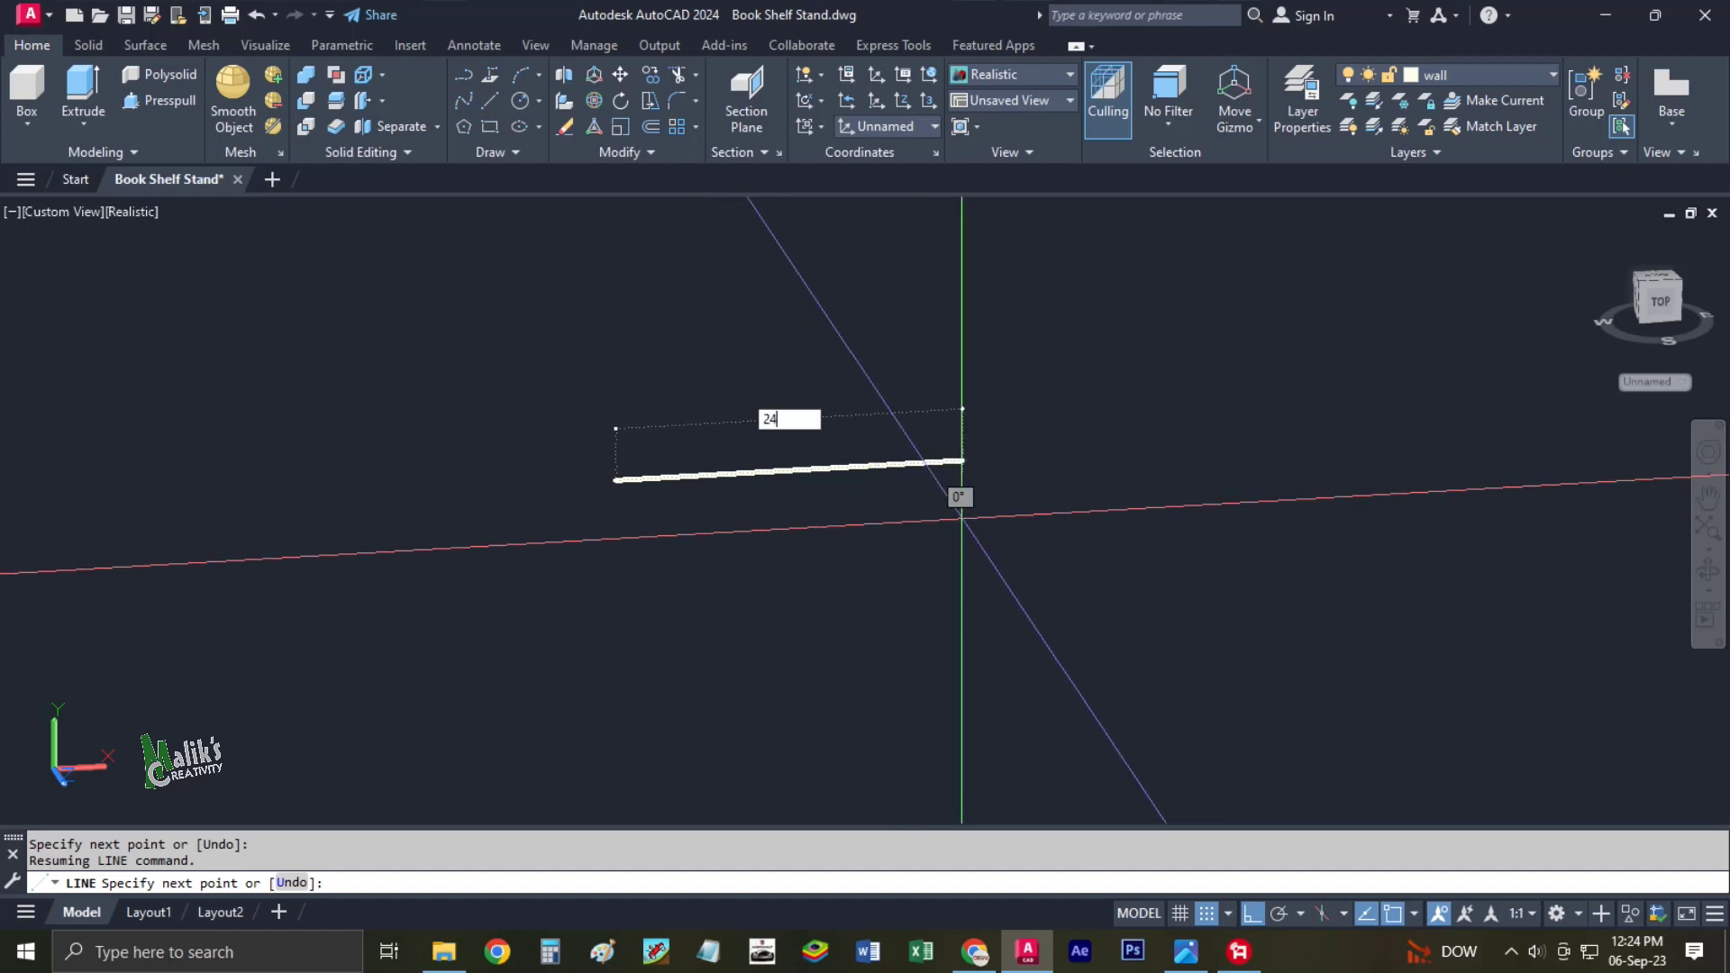
{"action": "key", "text": "Return"}
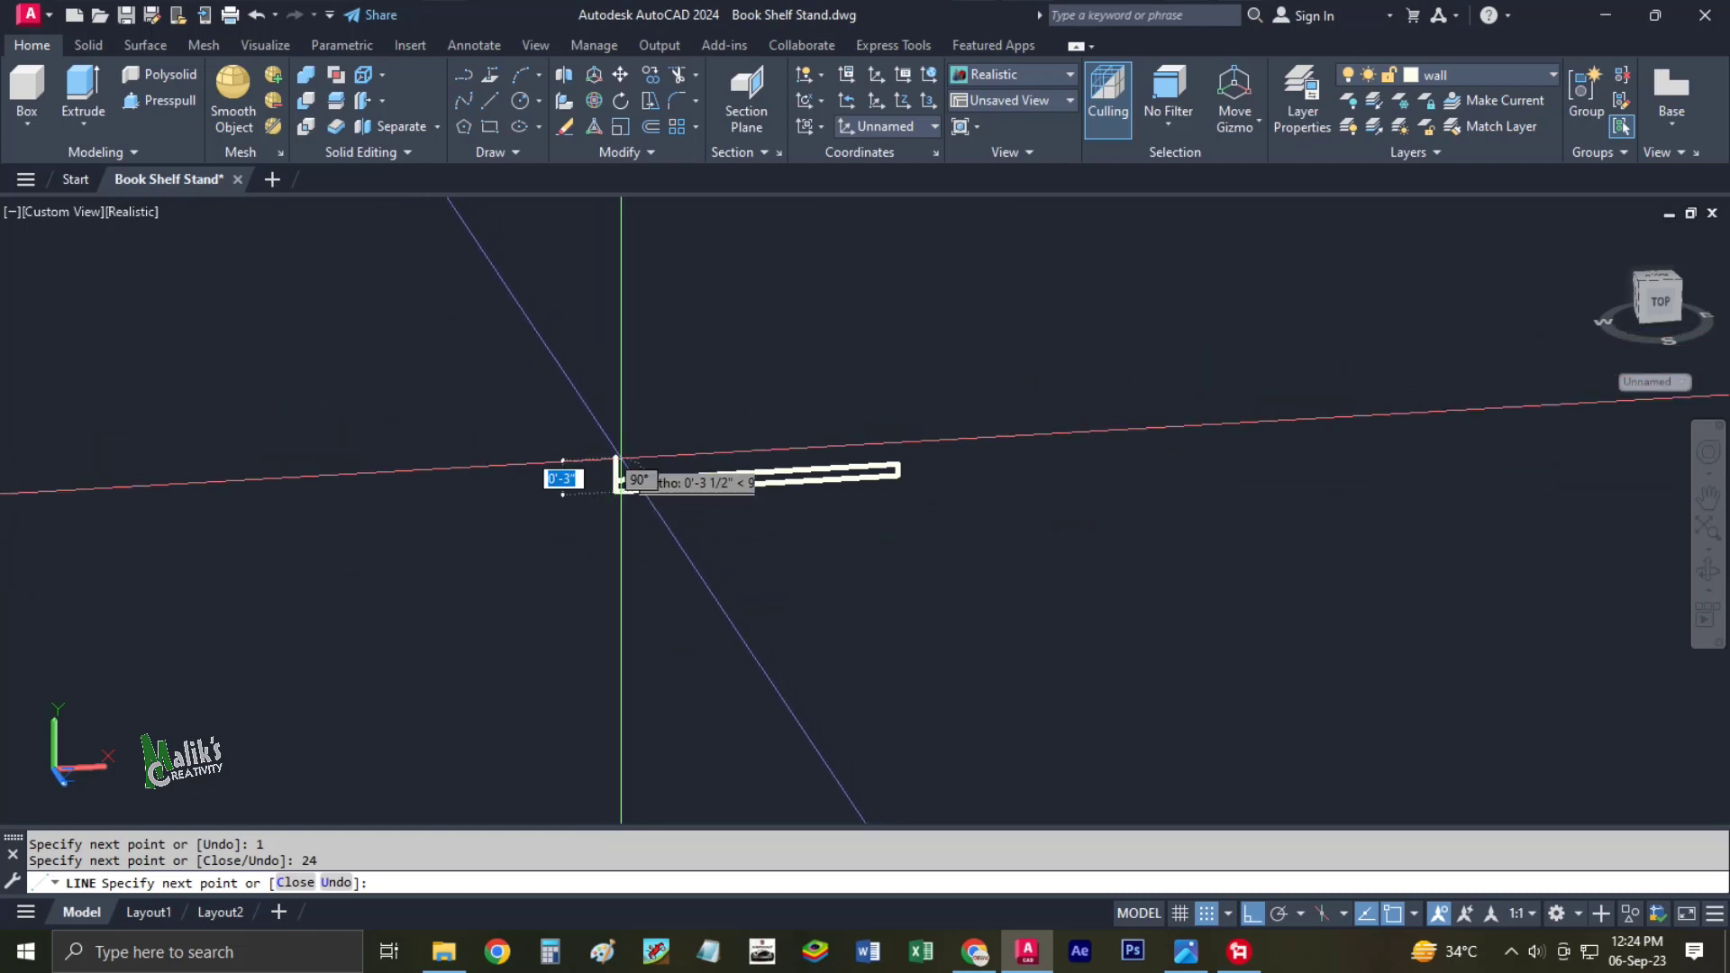
Complete the outline as a closed 24 by 1 rectangle.
{"action": "left_click", "coordinate": [615, 470]}
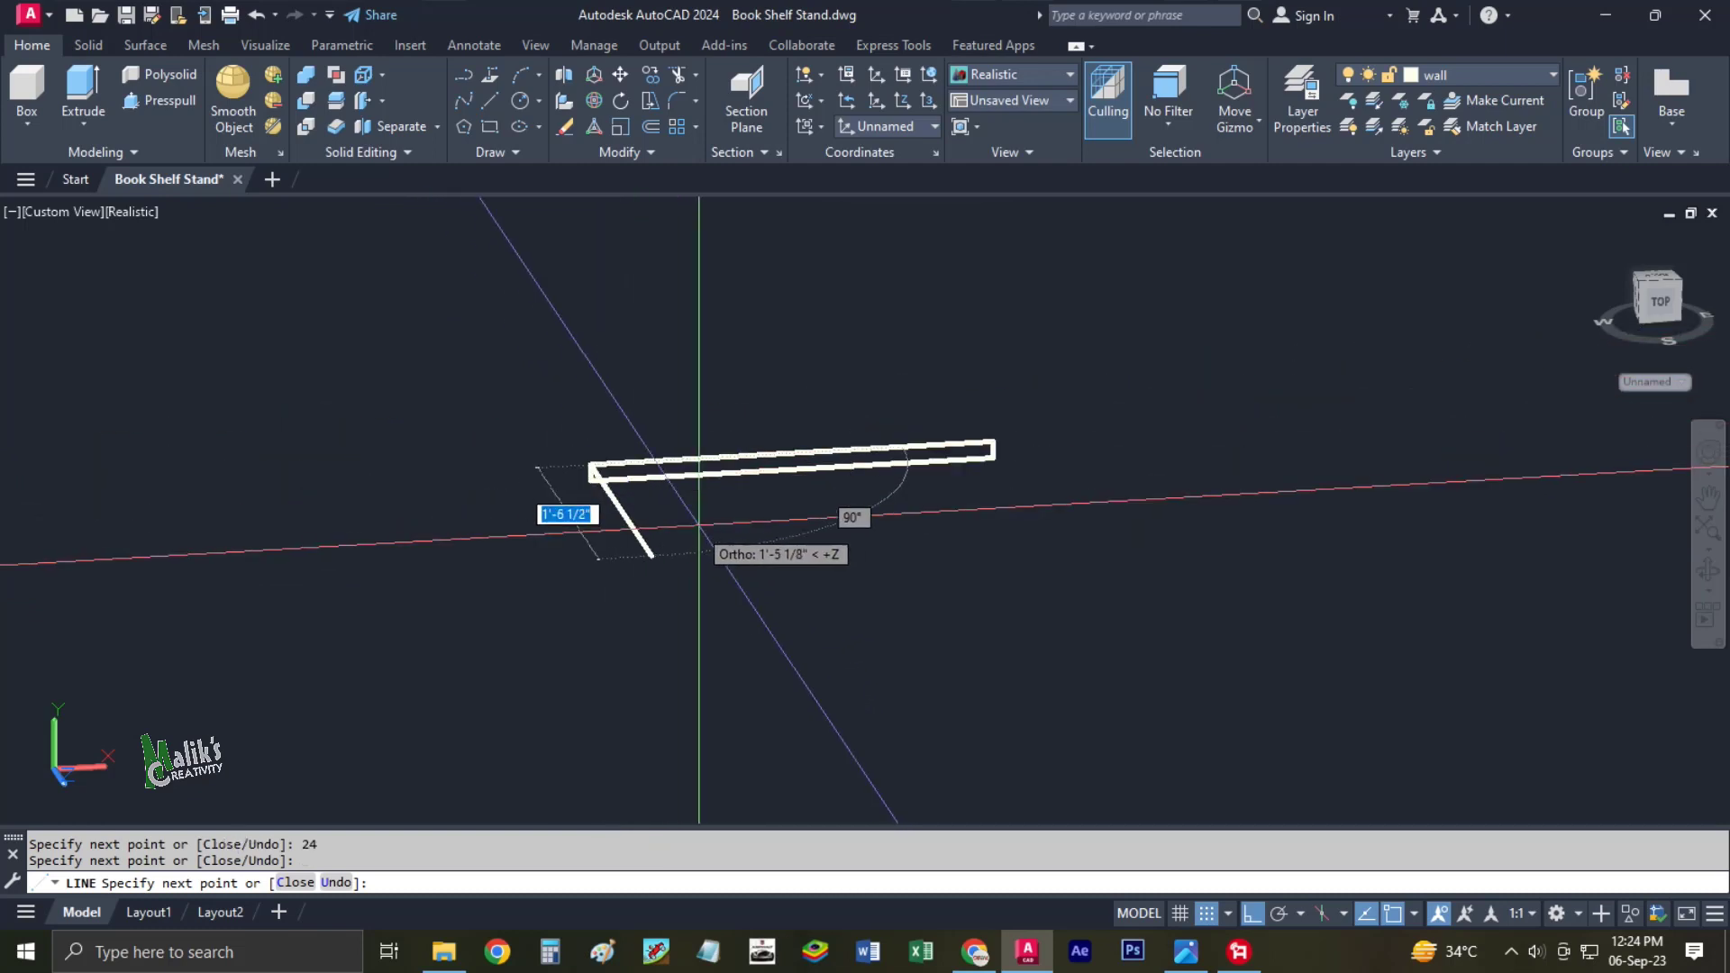
{"action": "scroll", "coordinate": [676, 491], "scroll_direction": "up", "scroll_amount": 2}
{"action": "key", "text": "Escape"}
{"action": "mouse_move", "coordinate": [729, 523]}
{"action": "middle_mouse_down"}
{"action": "mouse_move", "coordinate": [711, 572]}
{"action": "mouse_move", "coordinate": [645, 540]}
{"action": "mouse_move", "coordinate": [700, 521]}
{"action": "middle_mouse_up"}
{"action": "scroll", "coordinate": [704, 565], "scroll_direction": "up", "scroll_amount": 3}
{"action": "scroll", "coordinate": [668, 537], "scroll_direction": "down", "scroll_amount": 2}
{"action": "scroll", "coordinate": [668, 537], "scroll_direction": "down", "scroll_amount": 2}
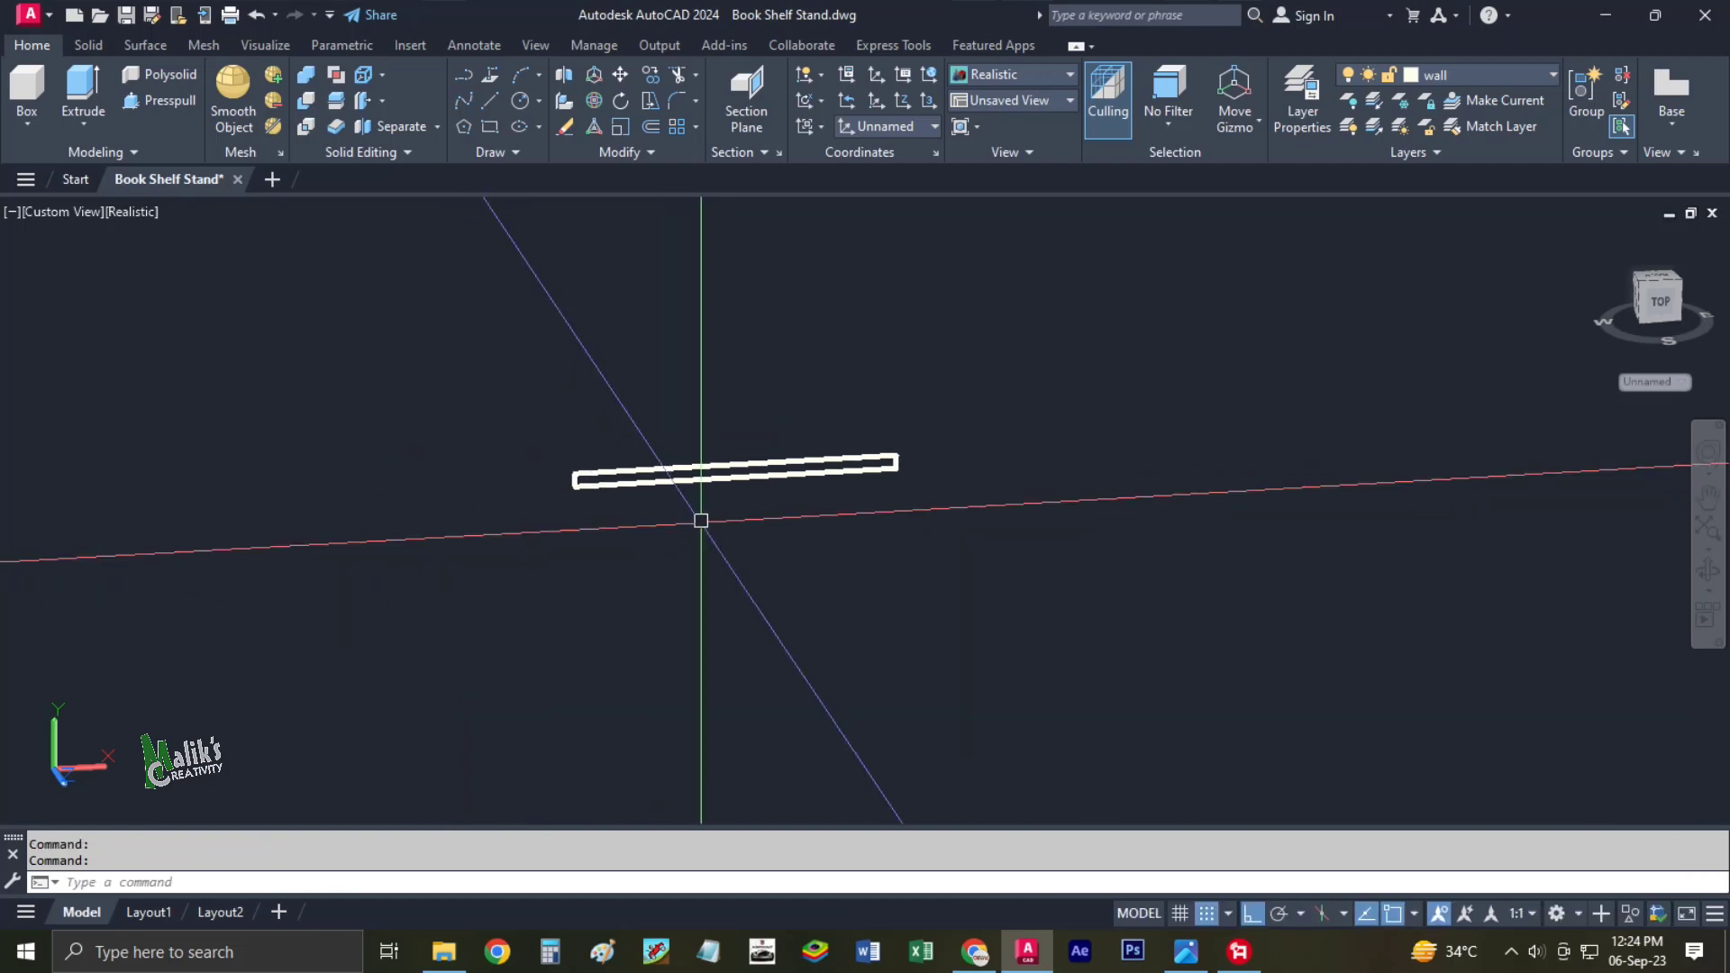
Press-pull the 24 by 1 rectangle 10 units into a solid shelf slab.
{"action": "left_click", "coordinate": [152, 101]}
{"action": "scroll", "coordinate": [568, 414], "scroll_direction": "up", "scroll_amount": 3}
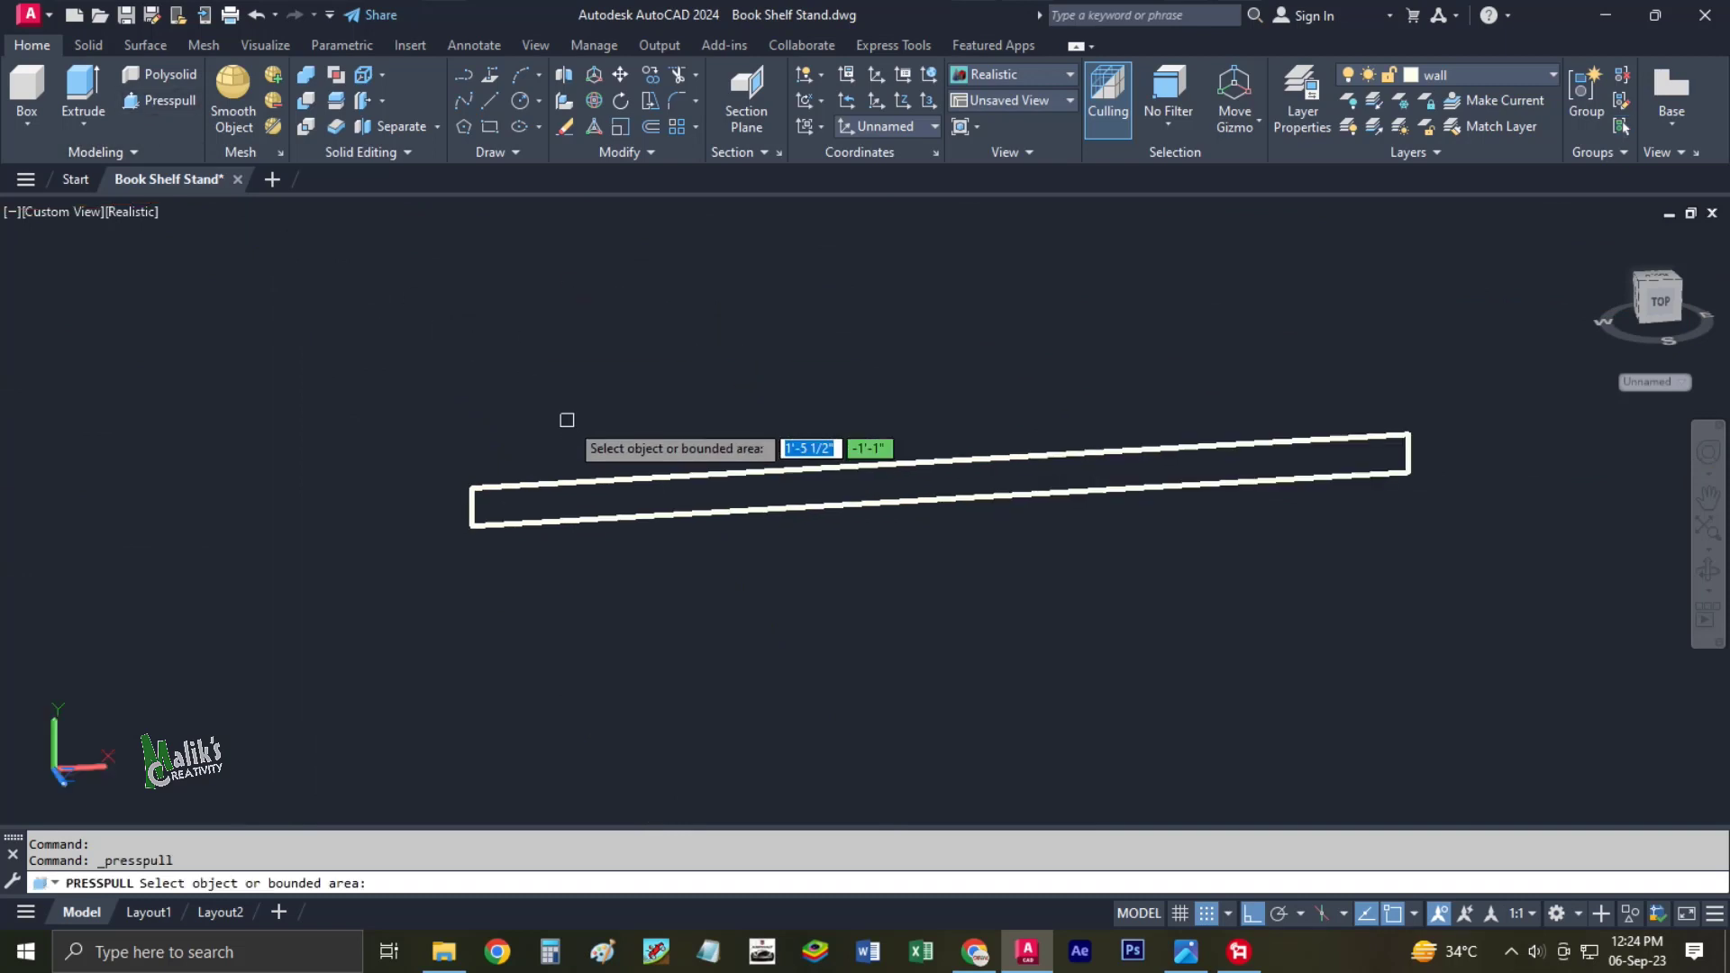
{"action": "left_click", "coordinate": [566, 496]}
{"action": "type", "text": "10"}
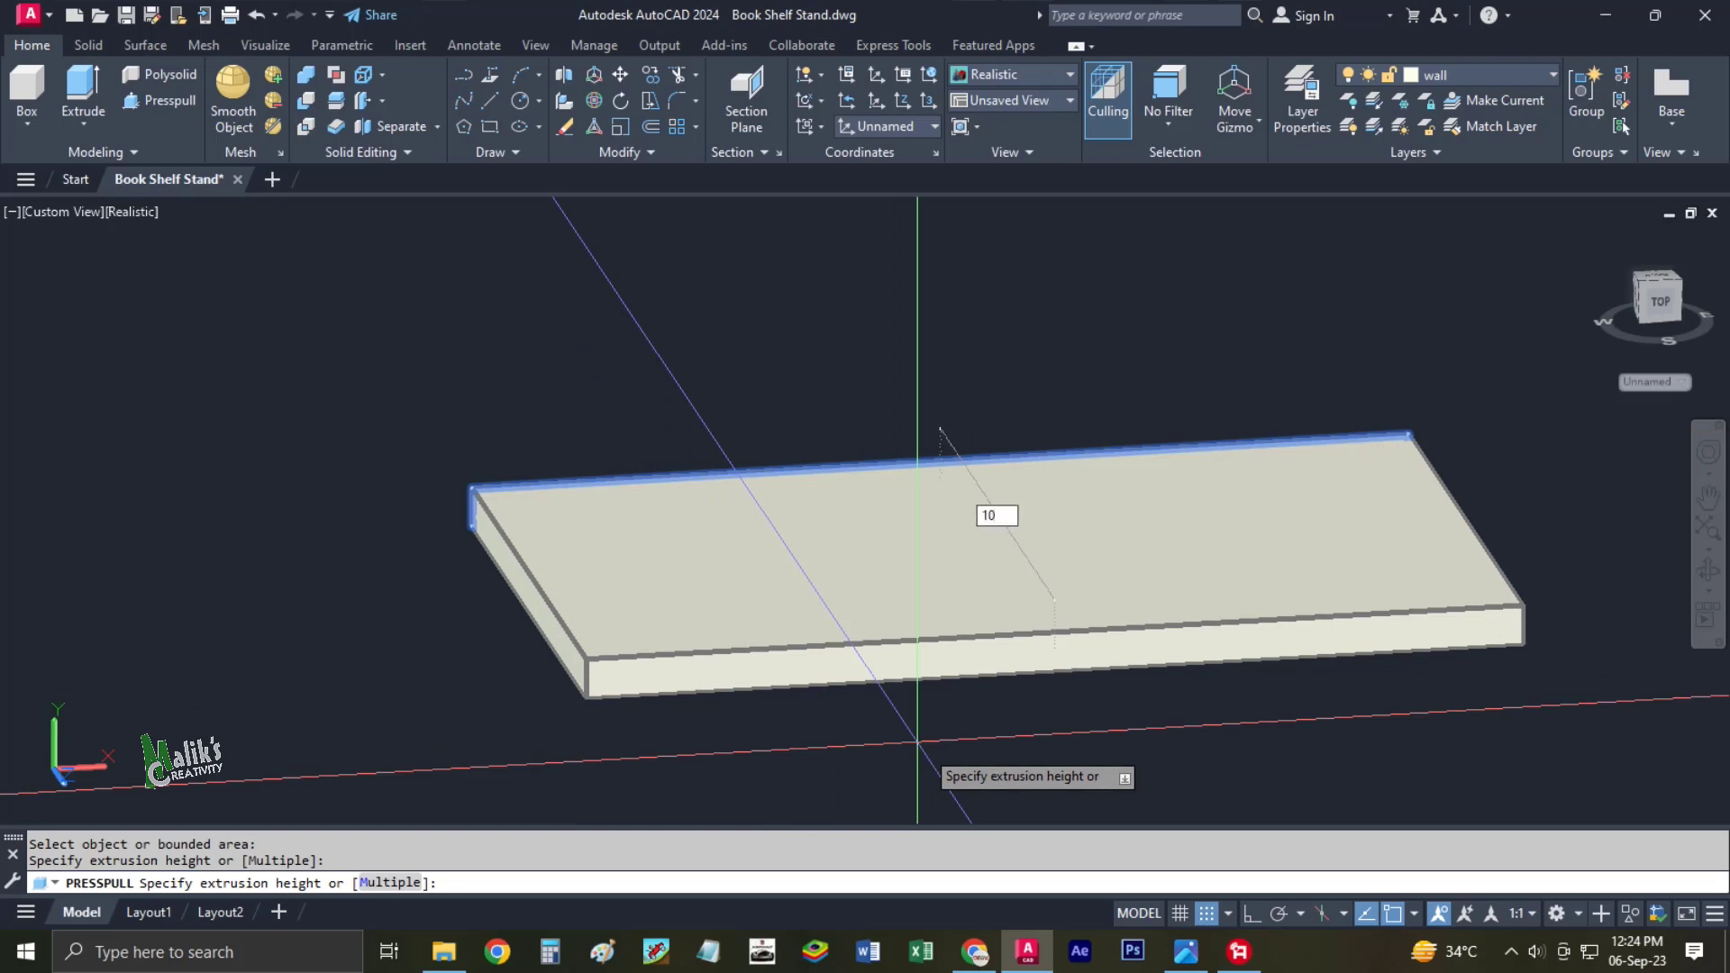
{"action": "key", "text": "Return"}
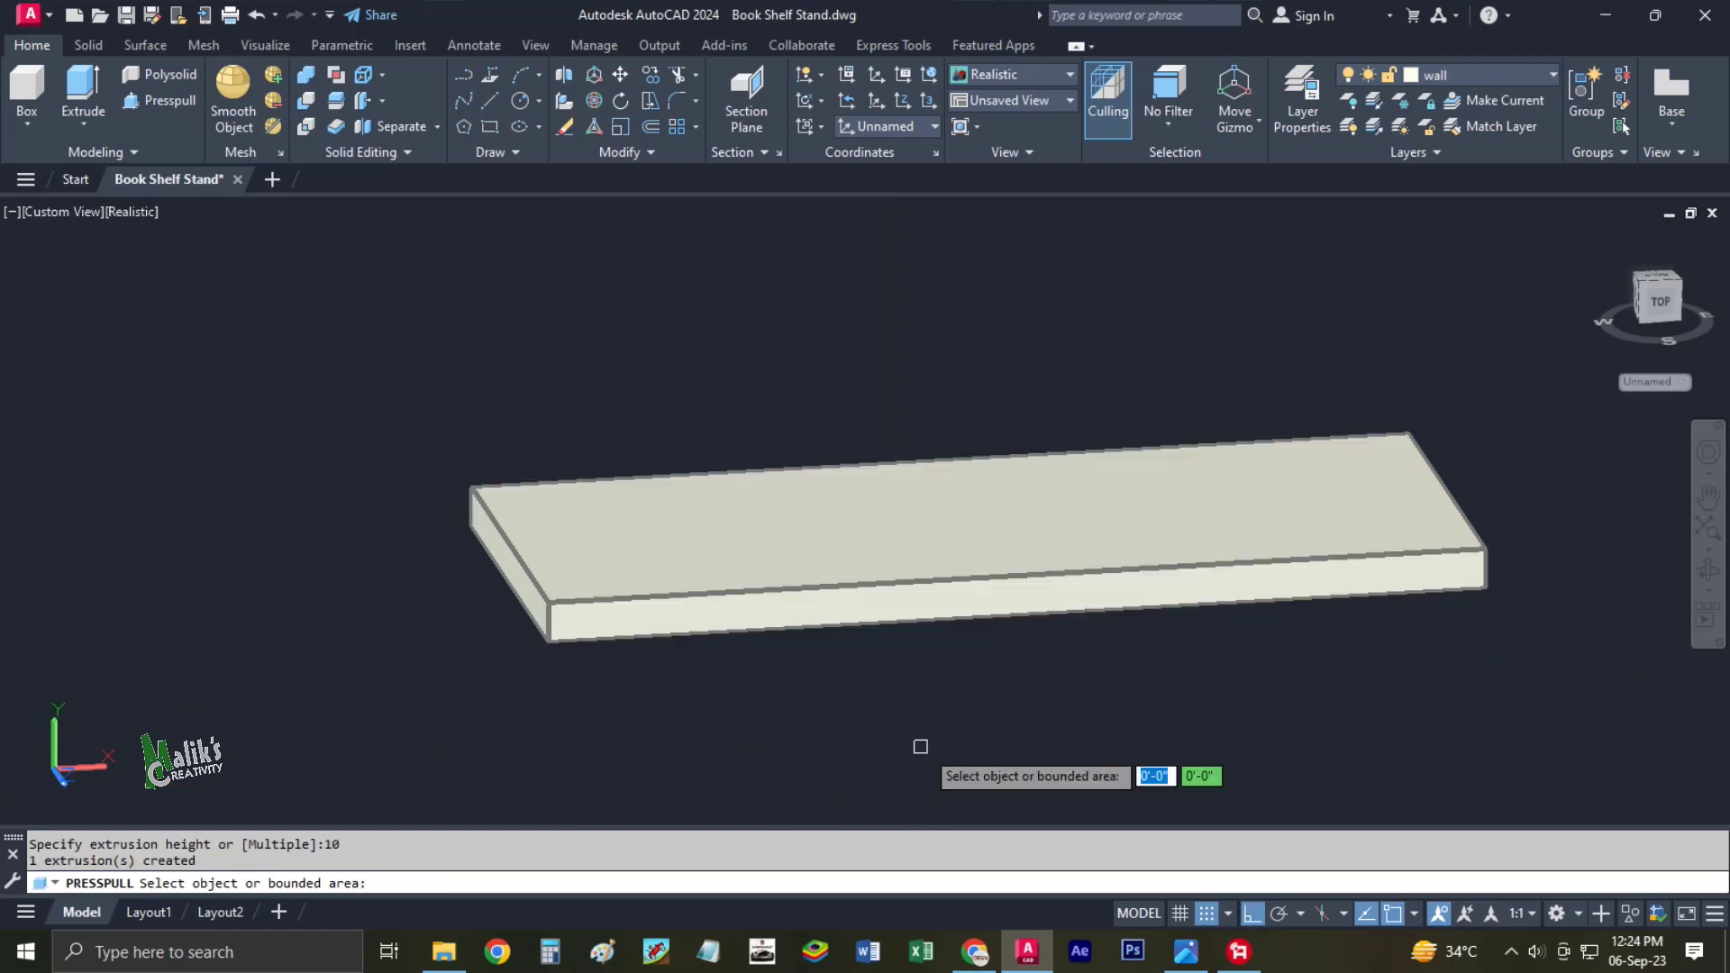
{"action": "scroll", "coordinate": [920, 746], "scroll_direction": "down", "scroll_amount": 6}
{"action": "middle_click_drag", "start_coordinate": [916, 718], "coordinate": [759, 570]}
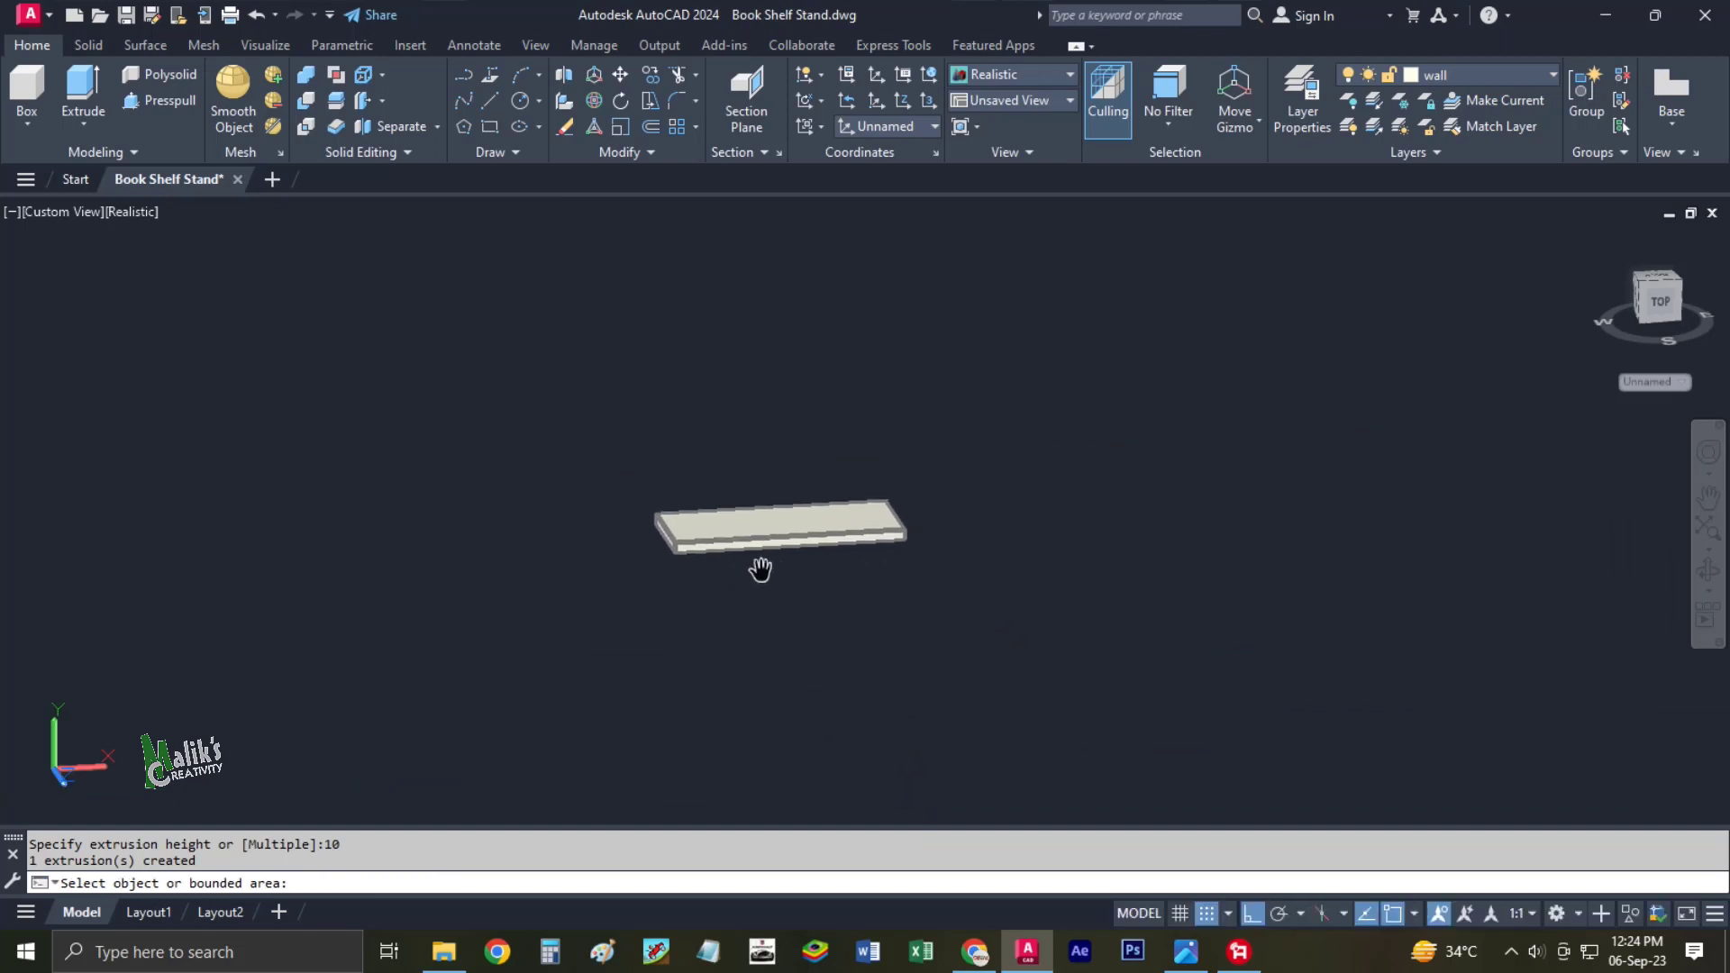
{"action": "scroll", "coordinate": [759, 569], "scroll_direction": "up", "scroll_amount": 3}
{"action": "key", "text": "Escape"}
{"action": "scroll", "coordinate": [764, 571], "scroll_direction": "down", "scroll_amount": 4}
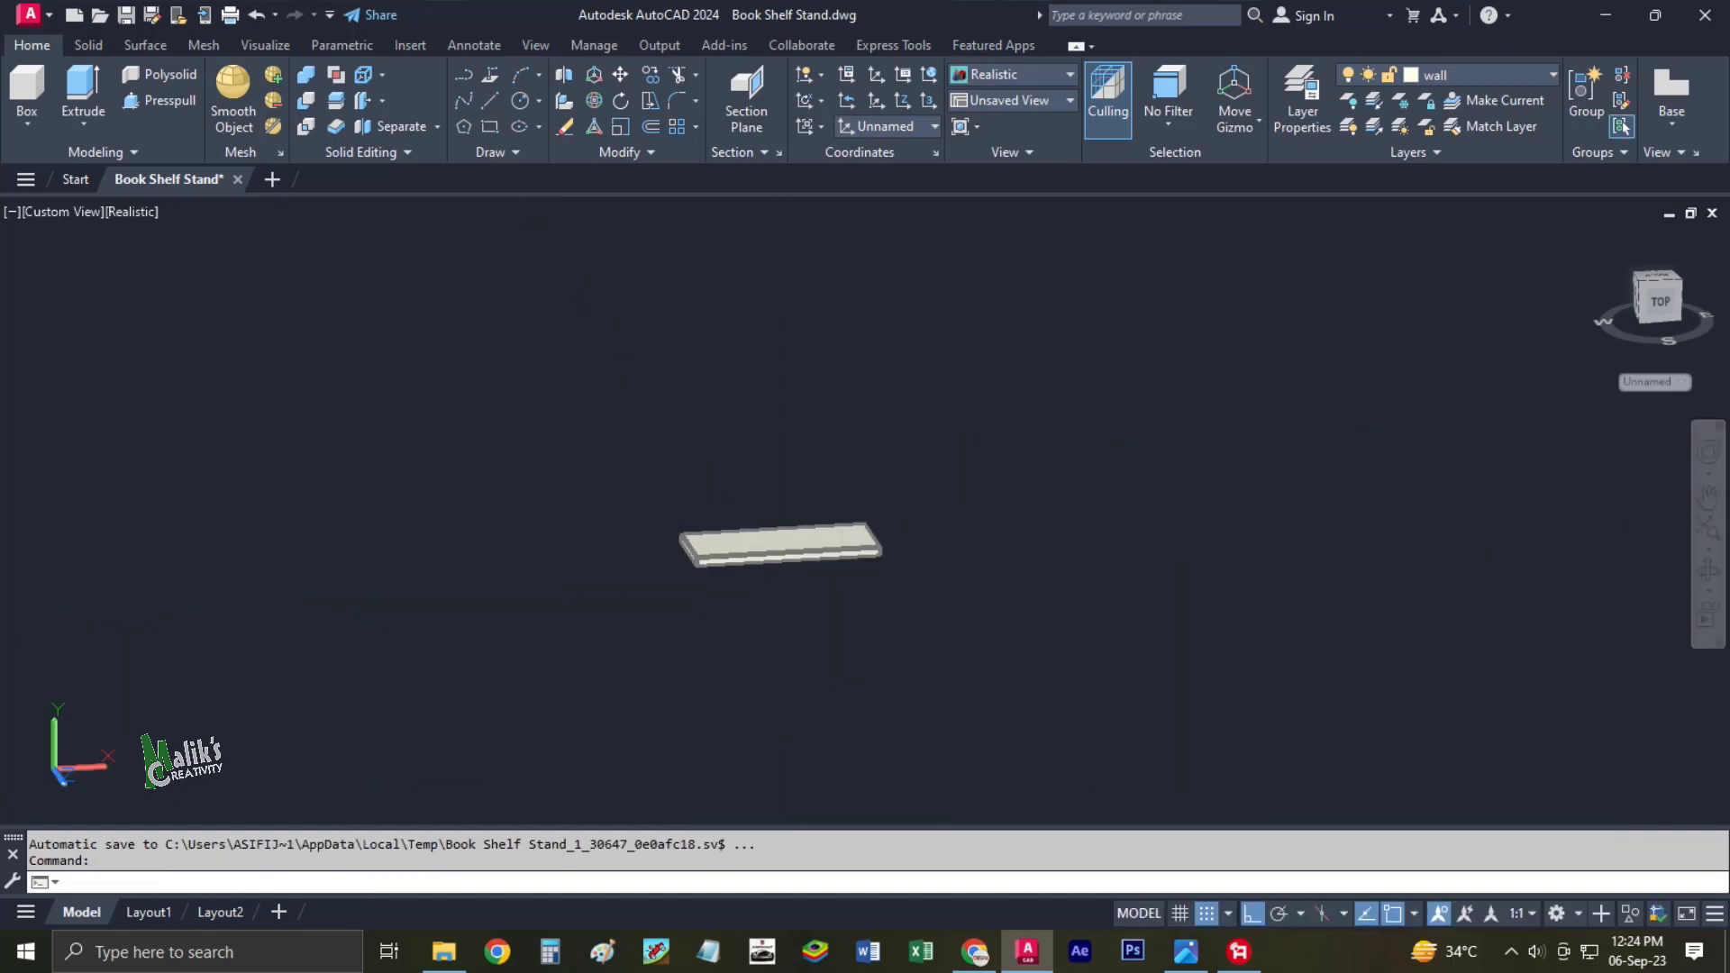
{"action": "mouse_move", "coordinate": [793, 588]}
{"action": "middle_mouse_down"}
{"action": "mouse_move", "coordinate": [850, 540]}
{"action": "mouse_move", "coordinate": [740, 521]}
{"action": "middle_mouse_up"}
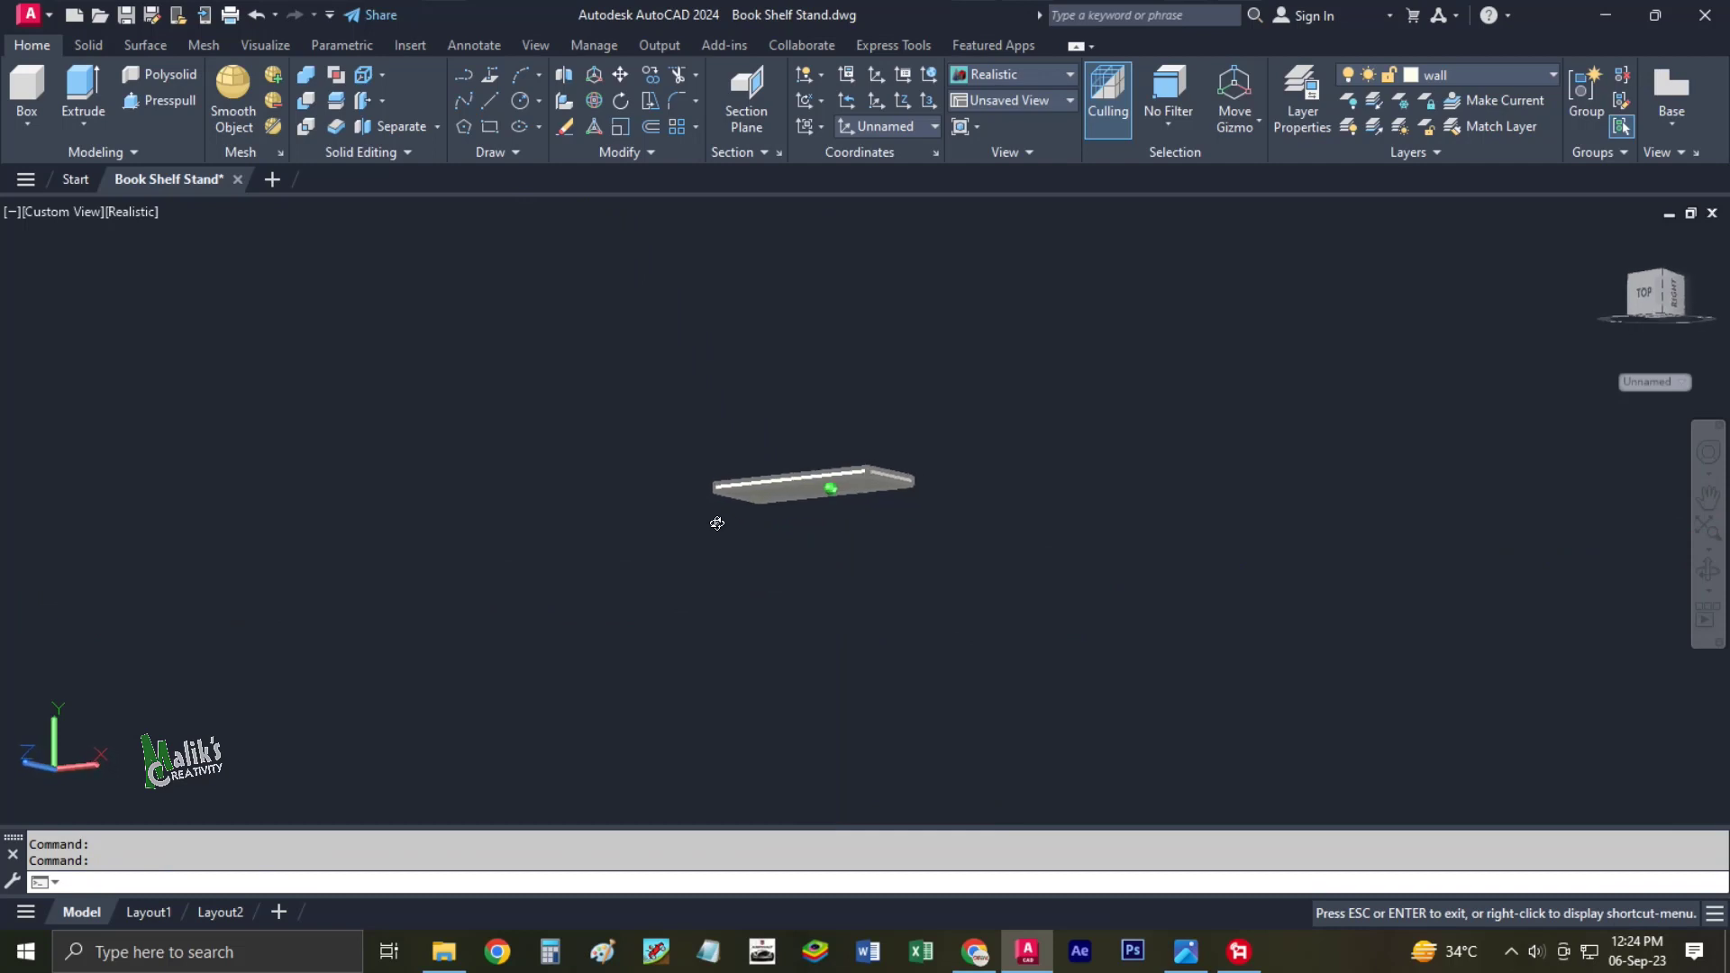
Copy the shelf slab 12 units upward.
{"action": "scroll", "coordinate": [834, 537], "scroll_direction": "up", "scroll_amount": 2}
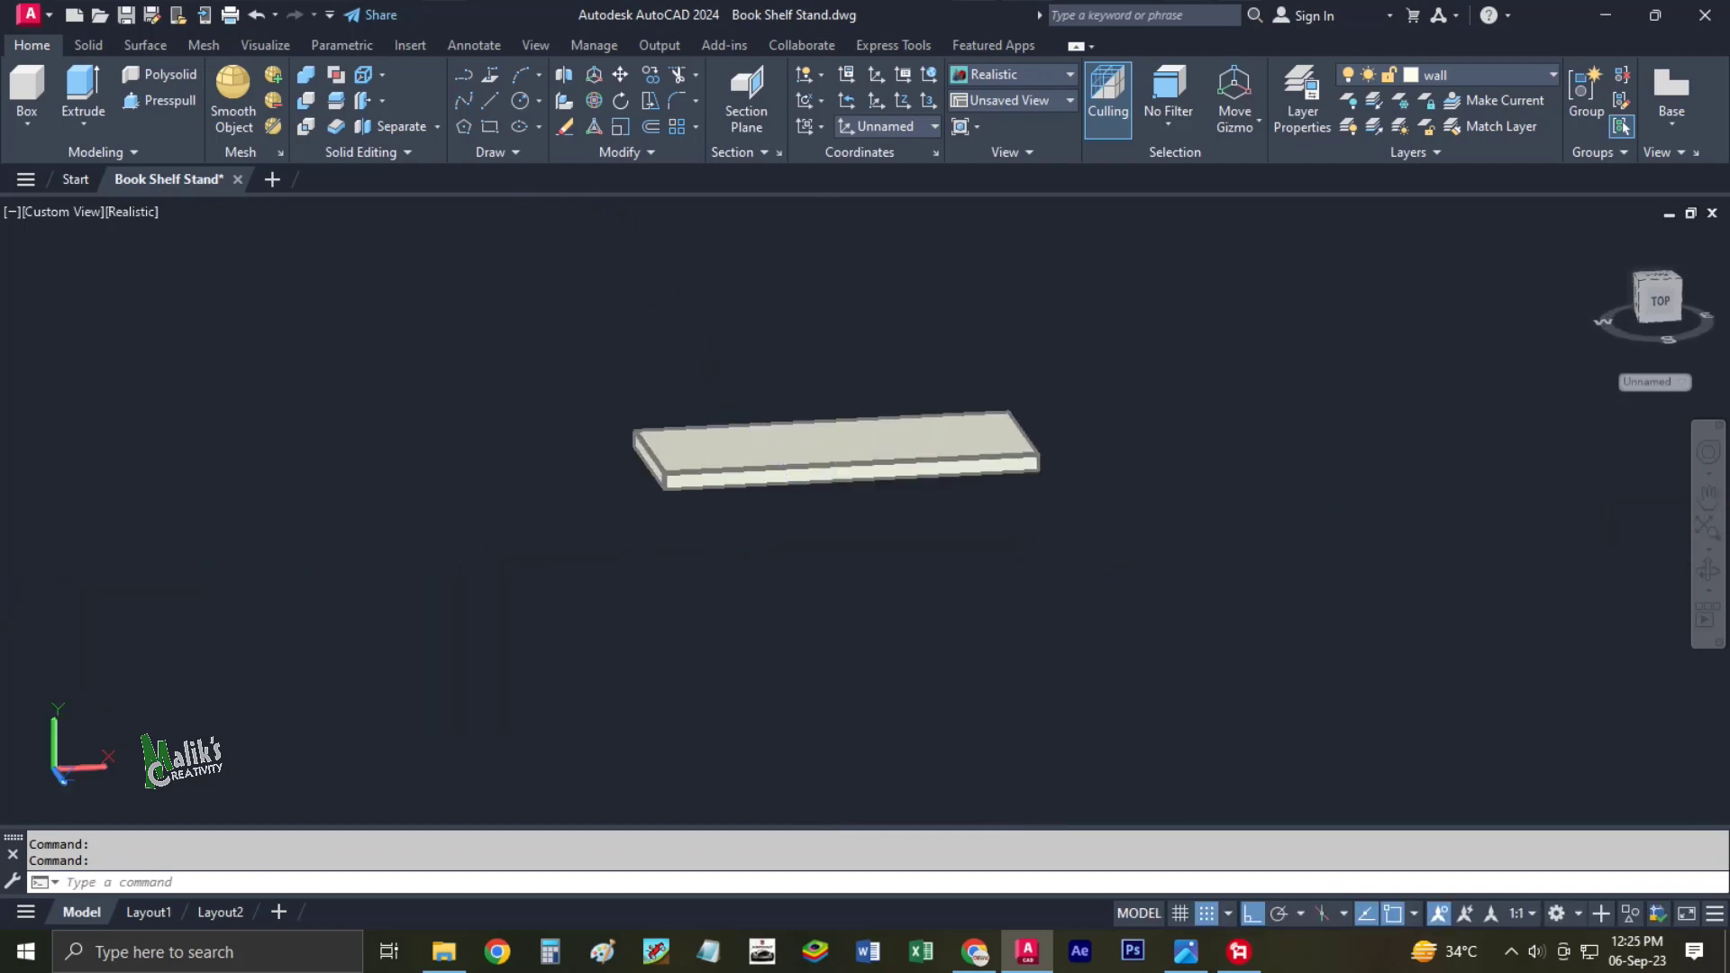
{"action": "mouse_move", "coordinate": [834, 541]}
{"action": "middle_mouse_down", "text": "shift"}
{"action": "mouse_move", "coordinate": [802, 675]}
{"action": "mouse_move", "coordinate": [838, 601]}
{"action": "mouse_move", "coordinate": [815, 572]}
{"action": "mouse_move", "coordinate": [877, 564]}
{"action": "mouse_move", "coordinate": [875, 537]}
{"action": "middle_mouse_up", "text": "shift"}
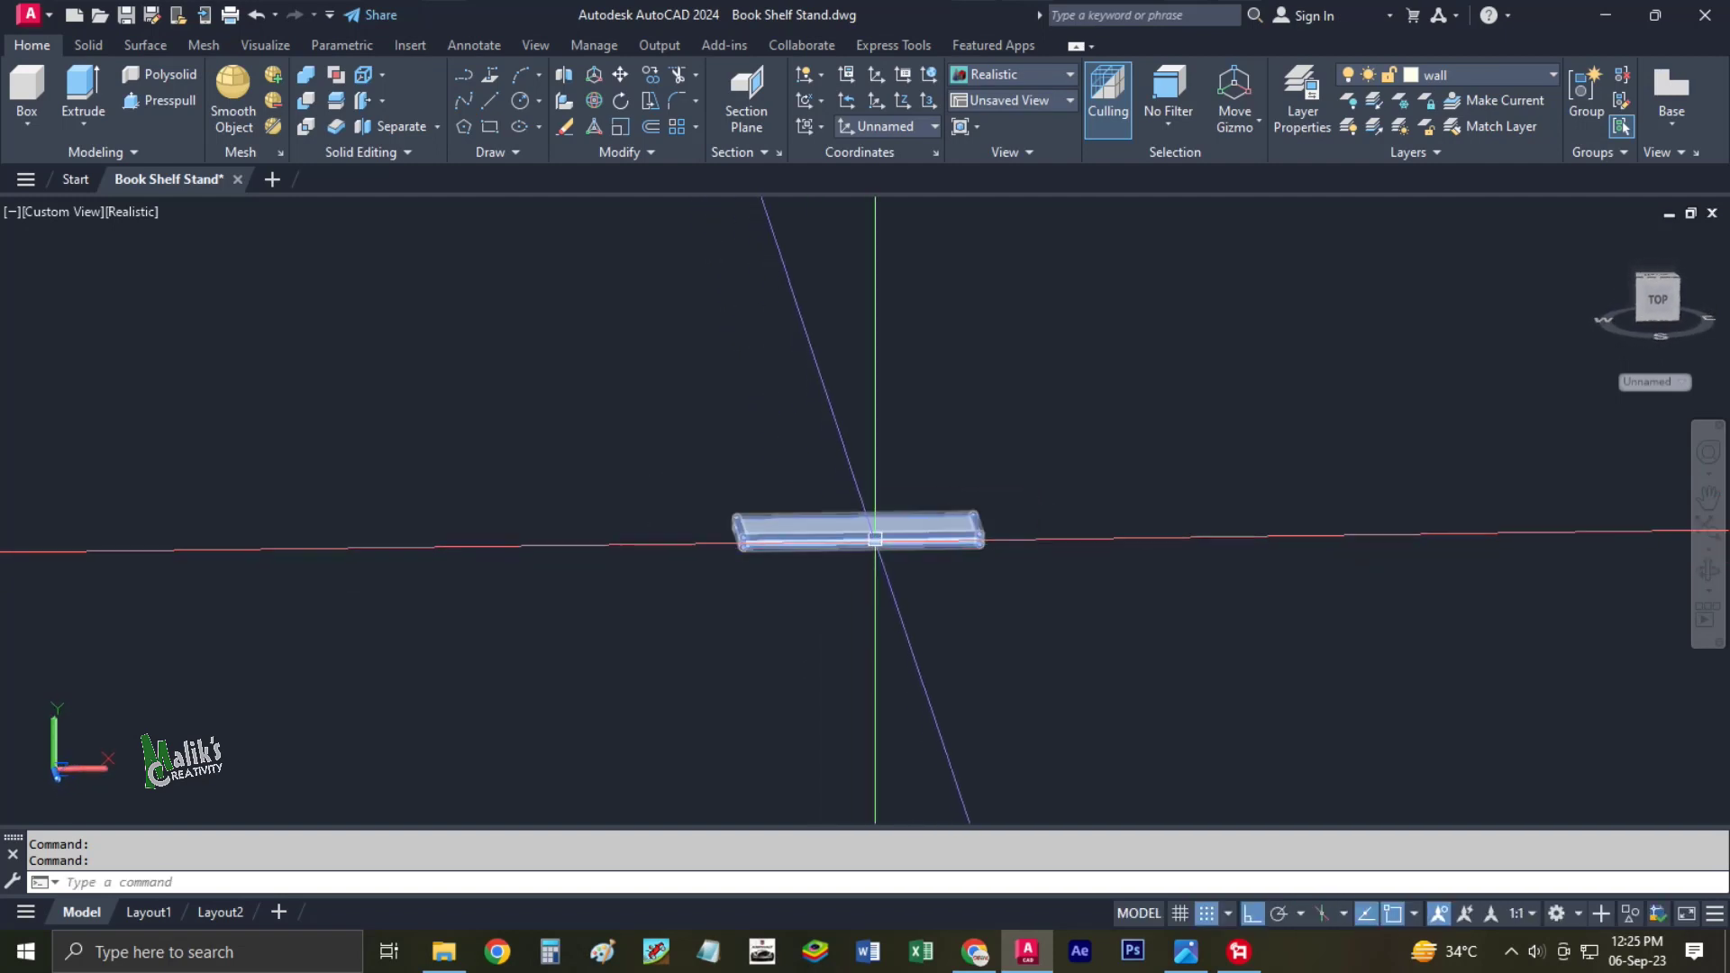
{"action": "left_click", "coordinate": [886, 550]}
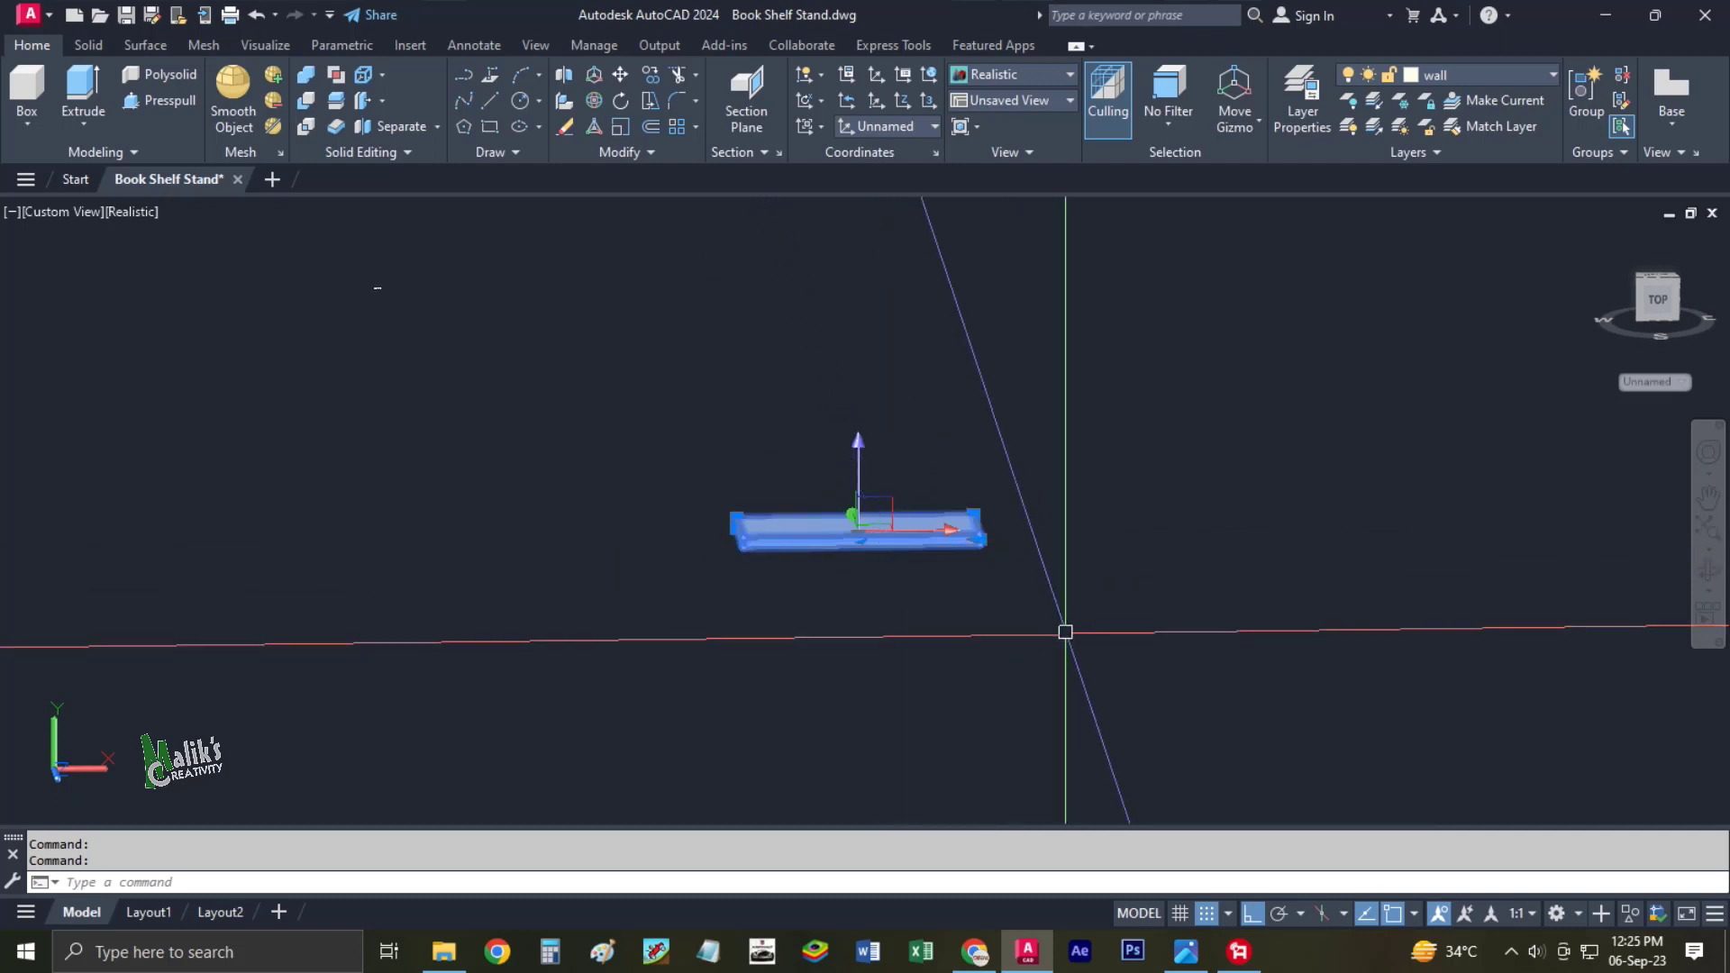
{"action": "type", "text": "co"}
{"action": "key", "text": "Return"}
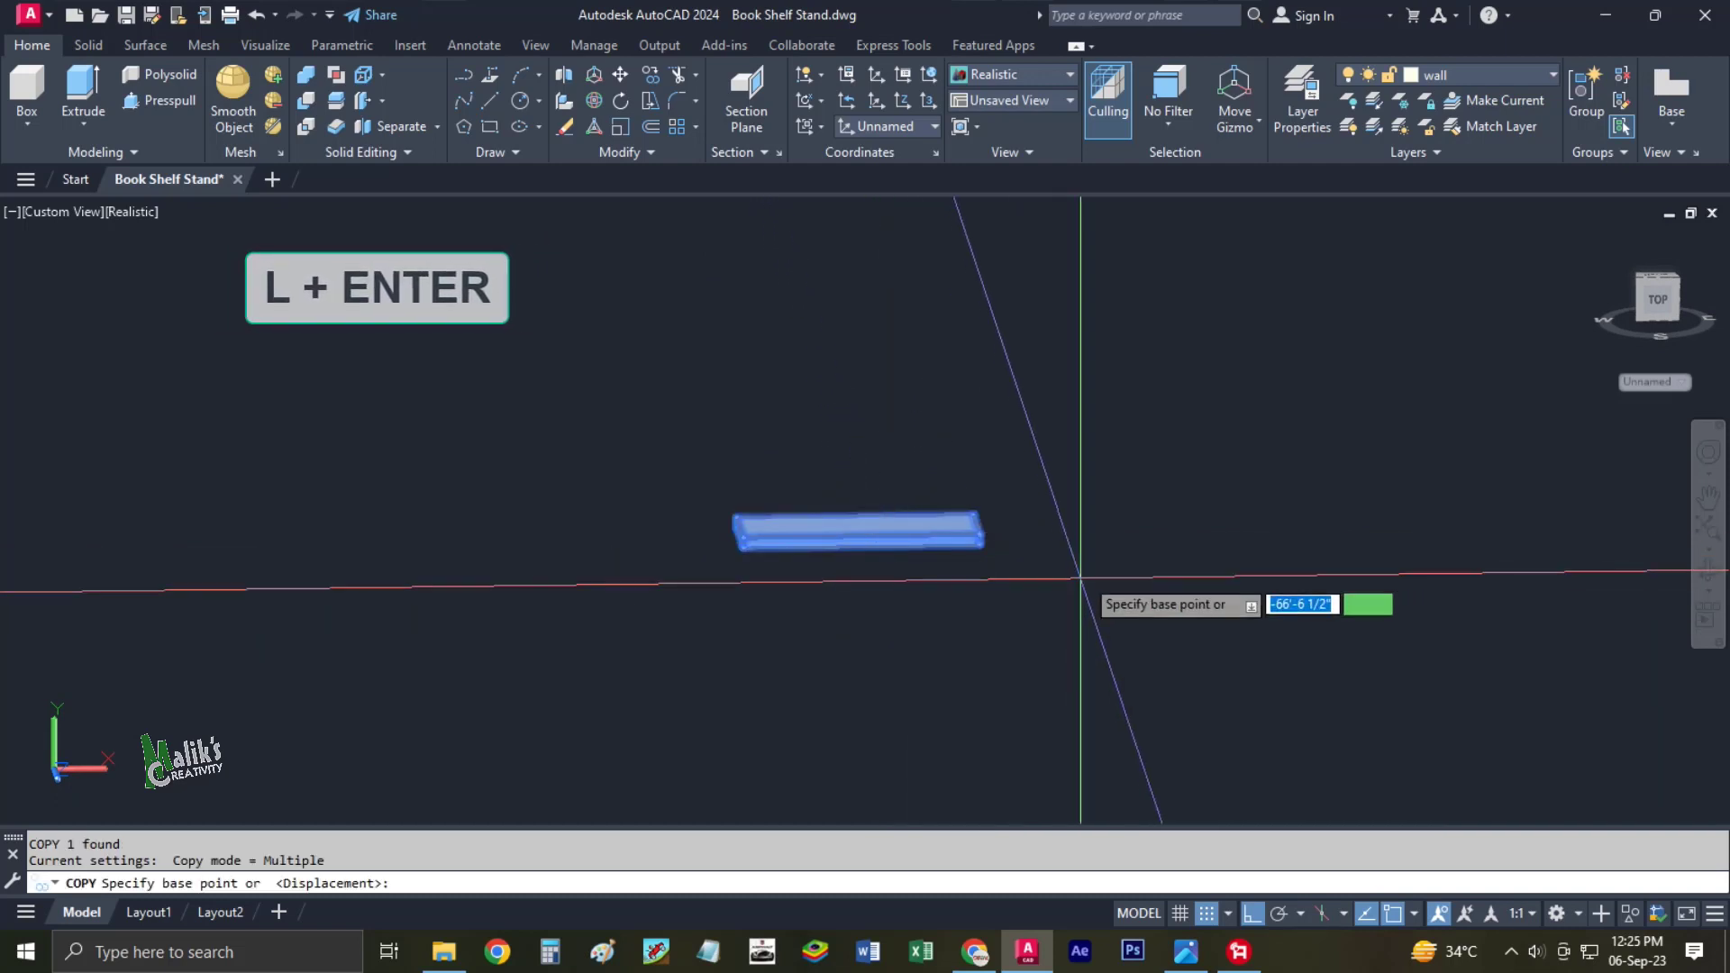
{"action": "left_click", "coordinate": [1078, 519]}
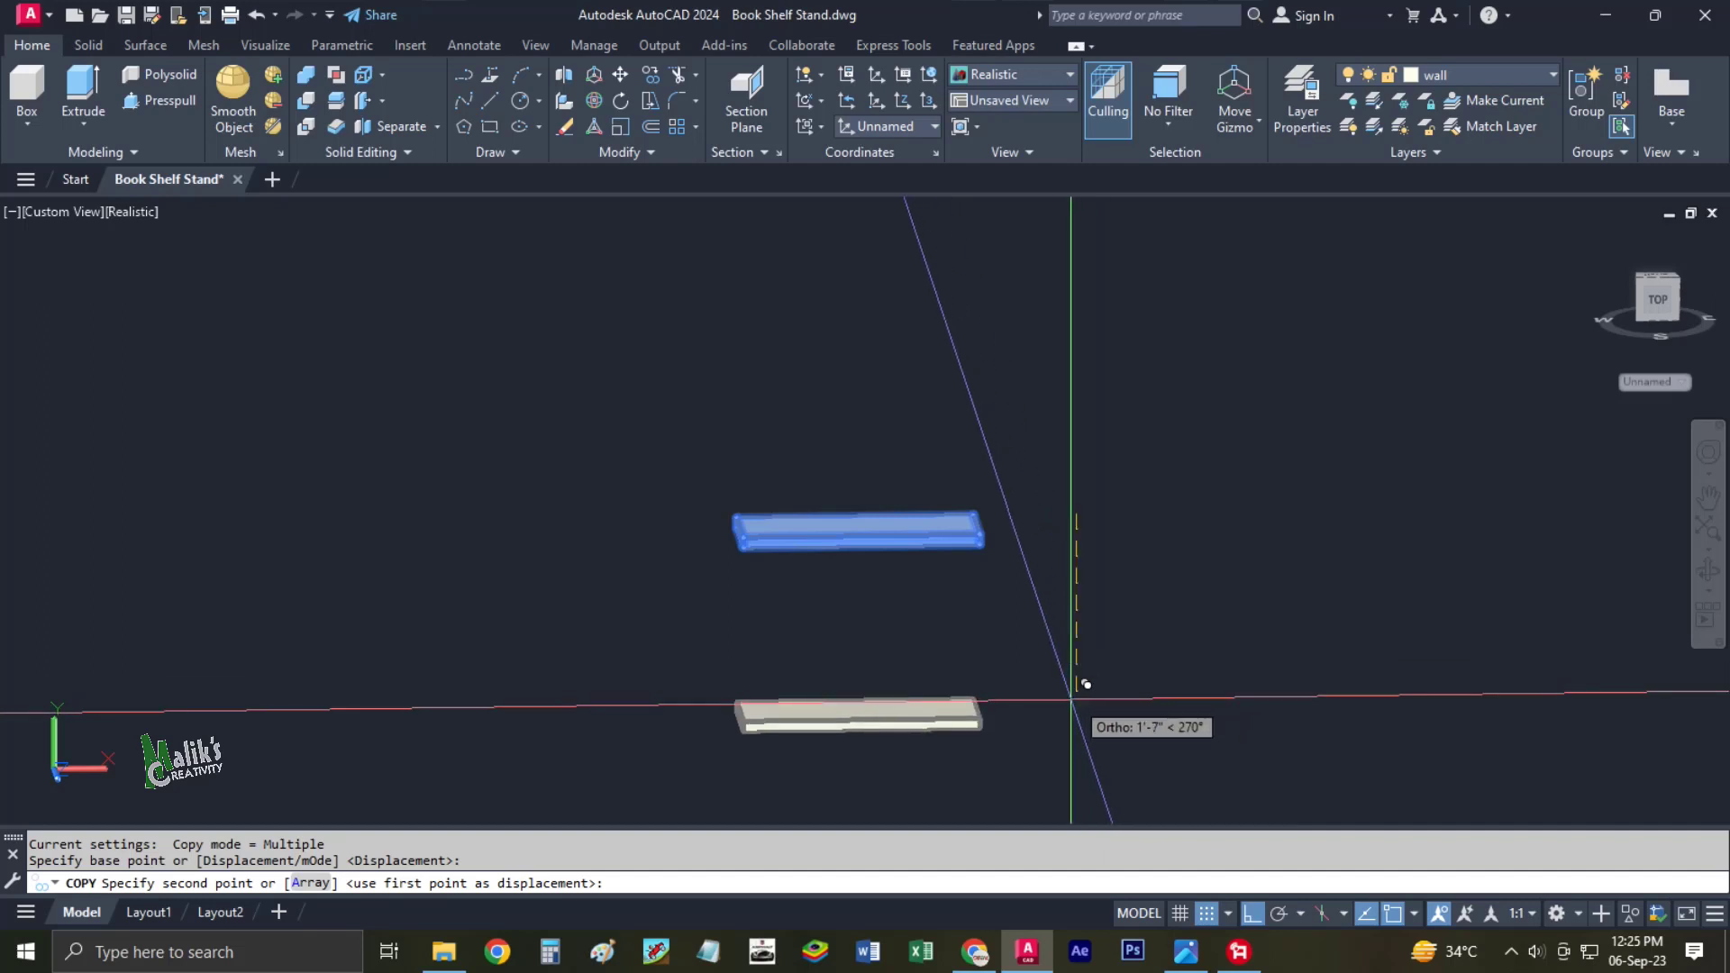
{"action": "type", "text": "12"}
{"action": "key", "text": "Return"}
{"action": "type", "text": "24"}
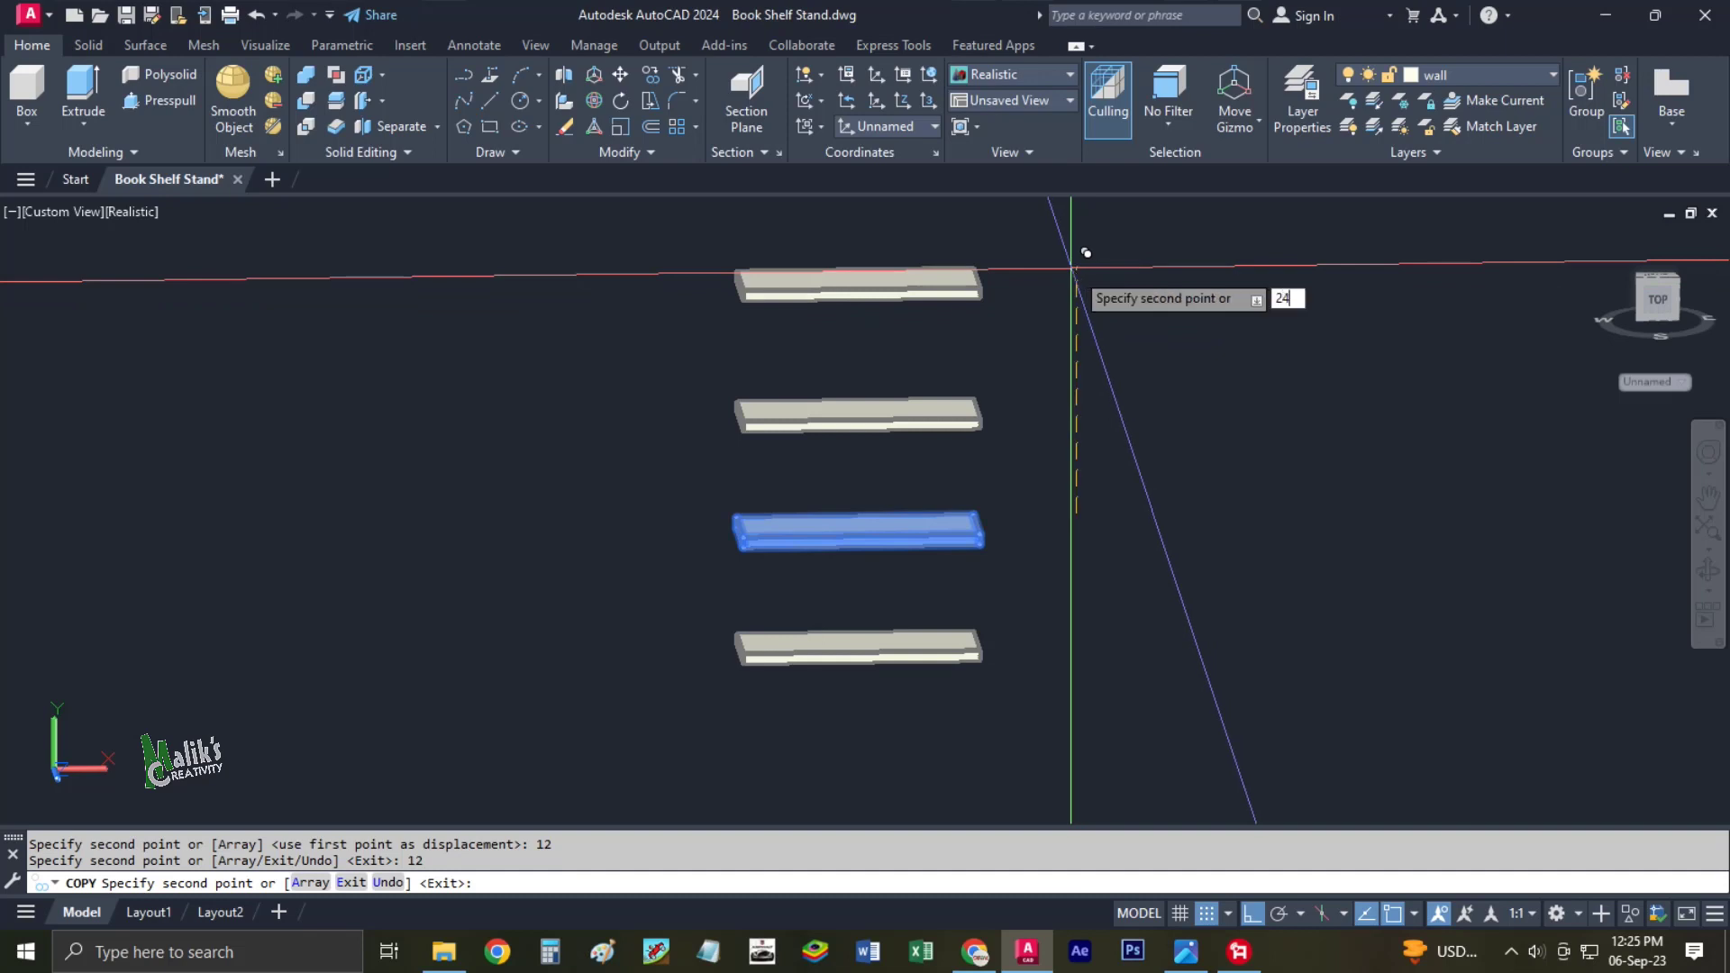
{"action": "key", "text": "Escape"}
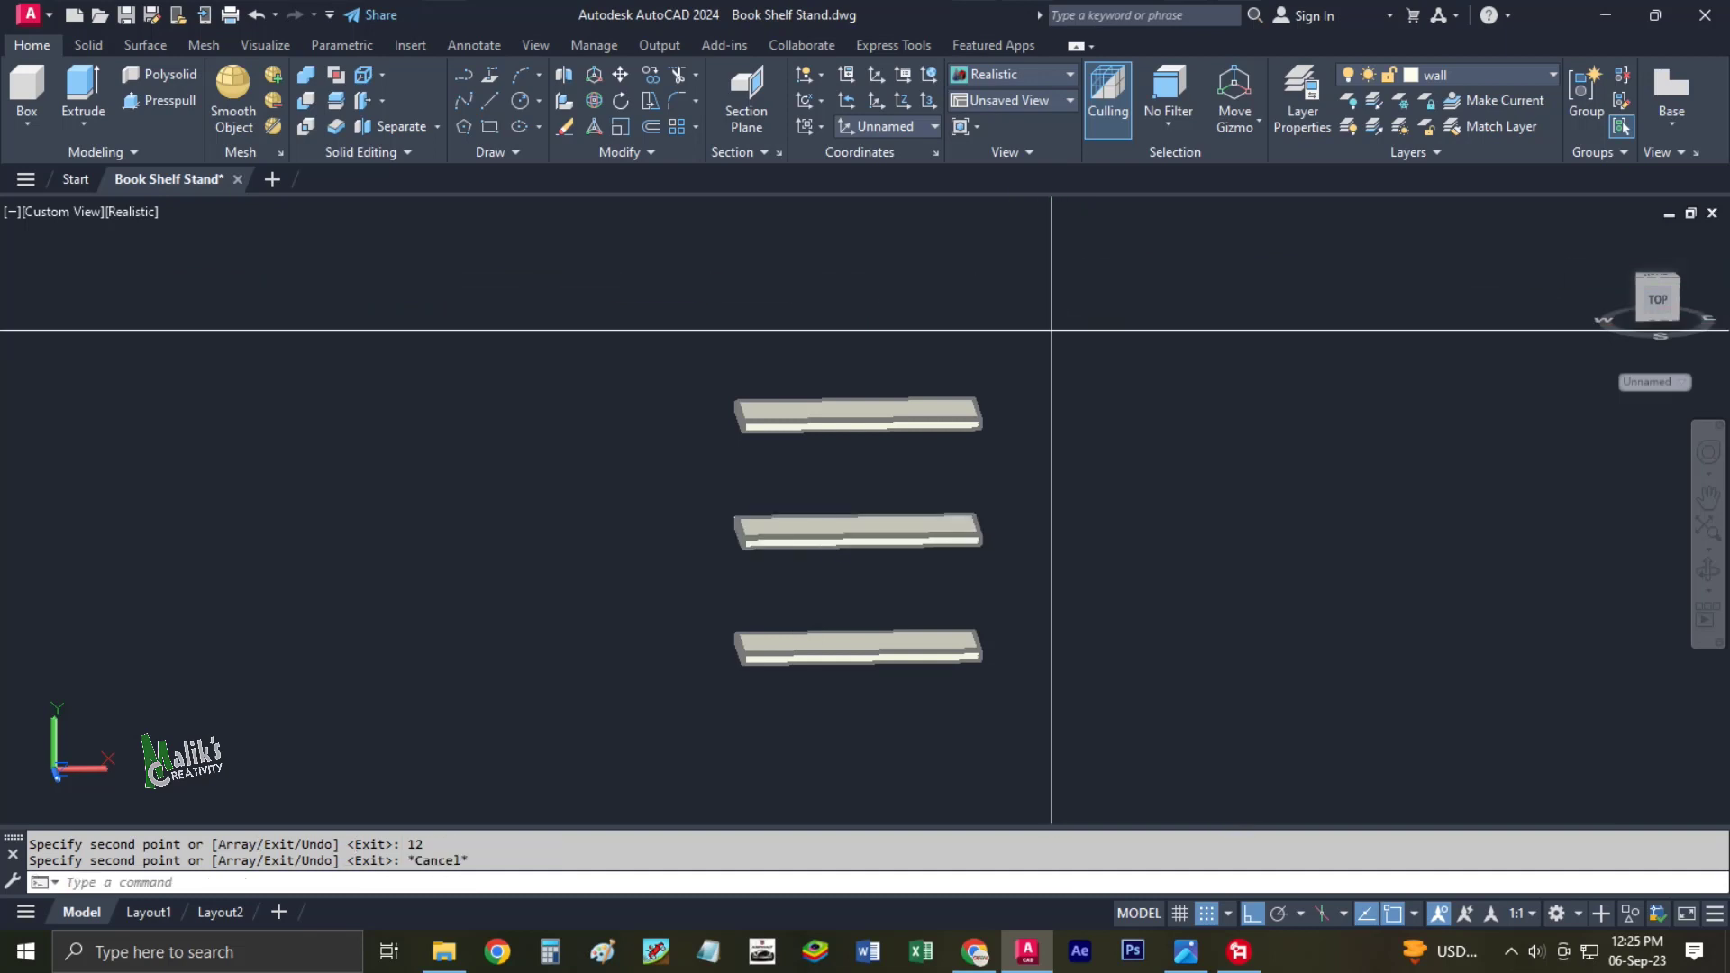
Copy a shelf another 12 units higher.
{"action": "left_click", "coordinate": [937, 412]}
{"action": "key", "text": "Escape"}
{"action": "type", "text": "co"}
{"action": "key", "text": "Return"}
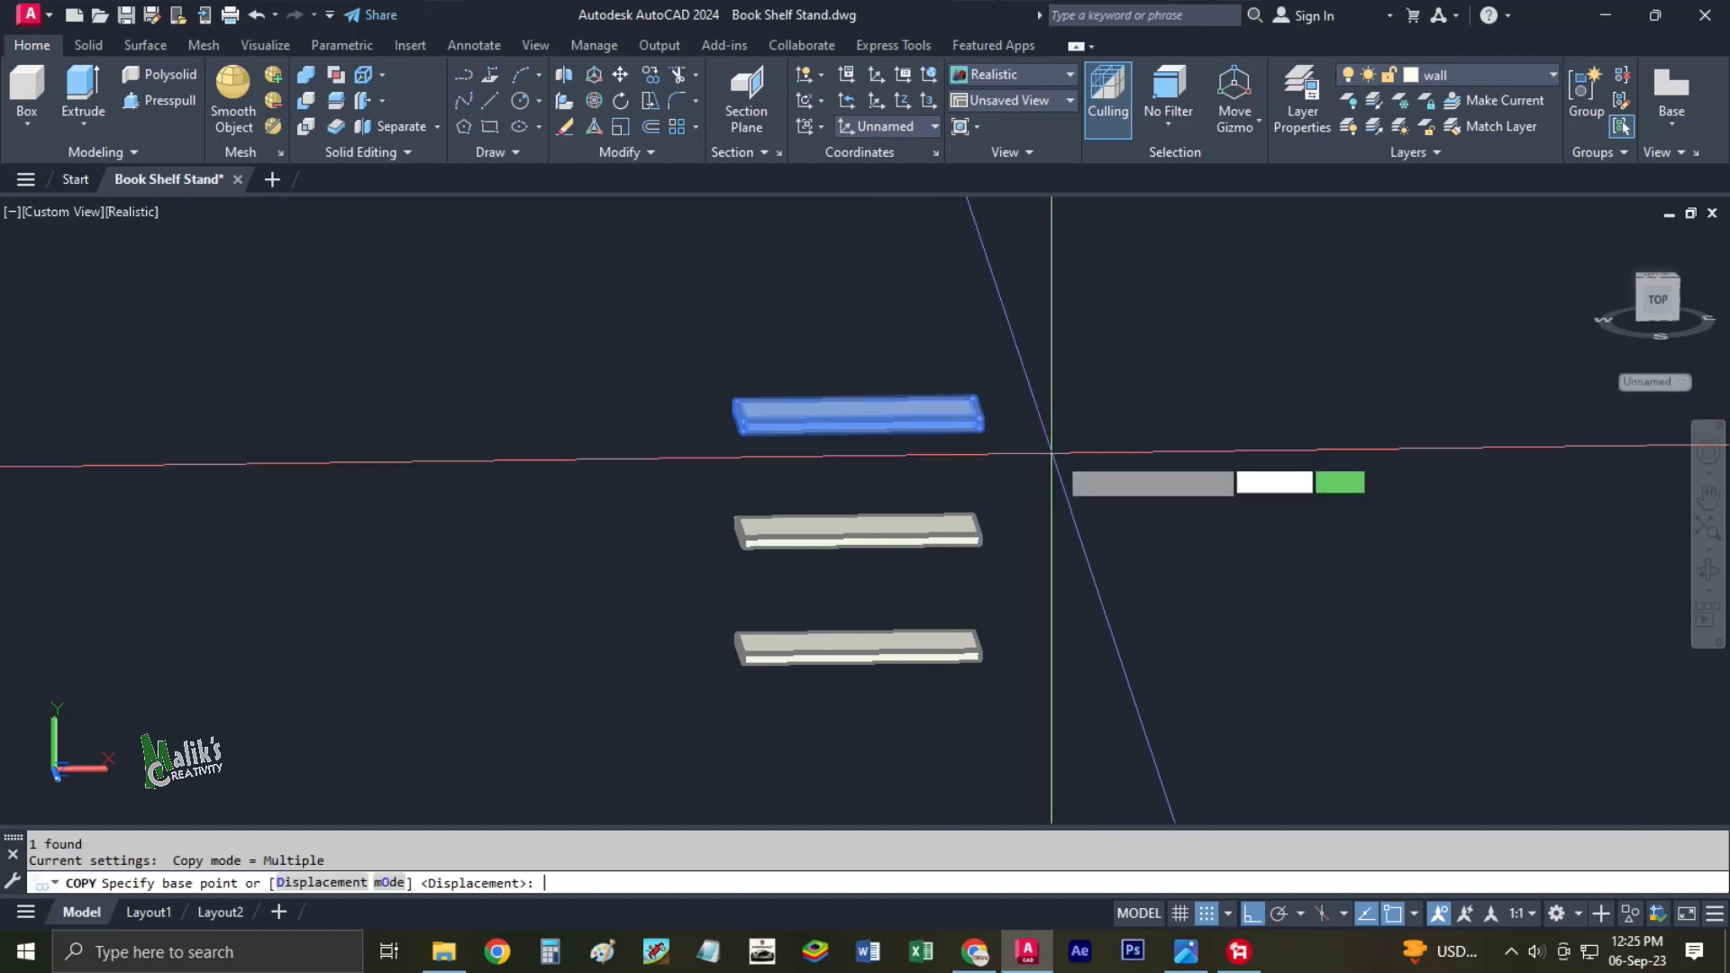
{"action": "left_click", "coordinate": [1079, 446]}
{"action": "type", "text": "12"}
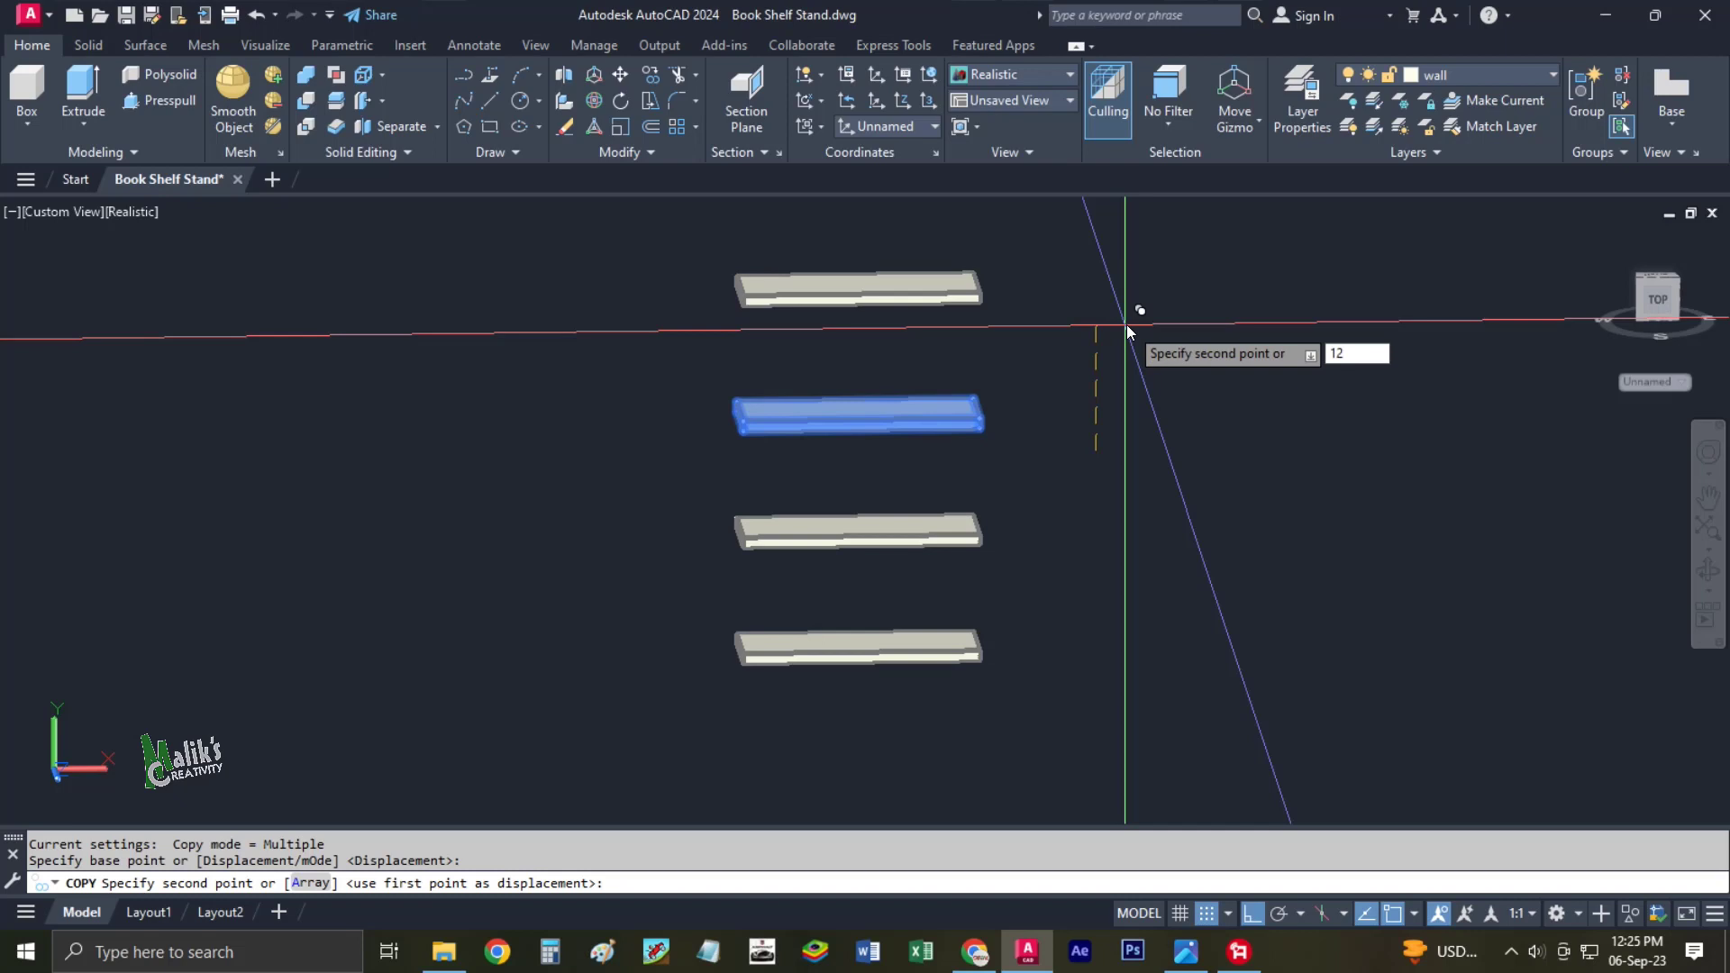
{"action": "type", "text": "2"}
{"action": "key", "text": "Return"}
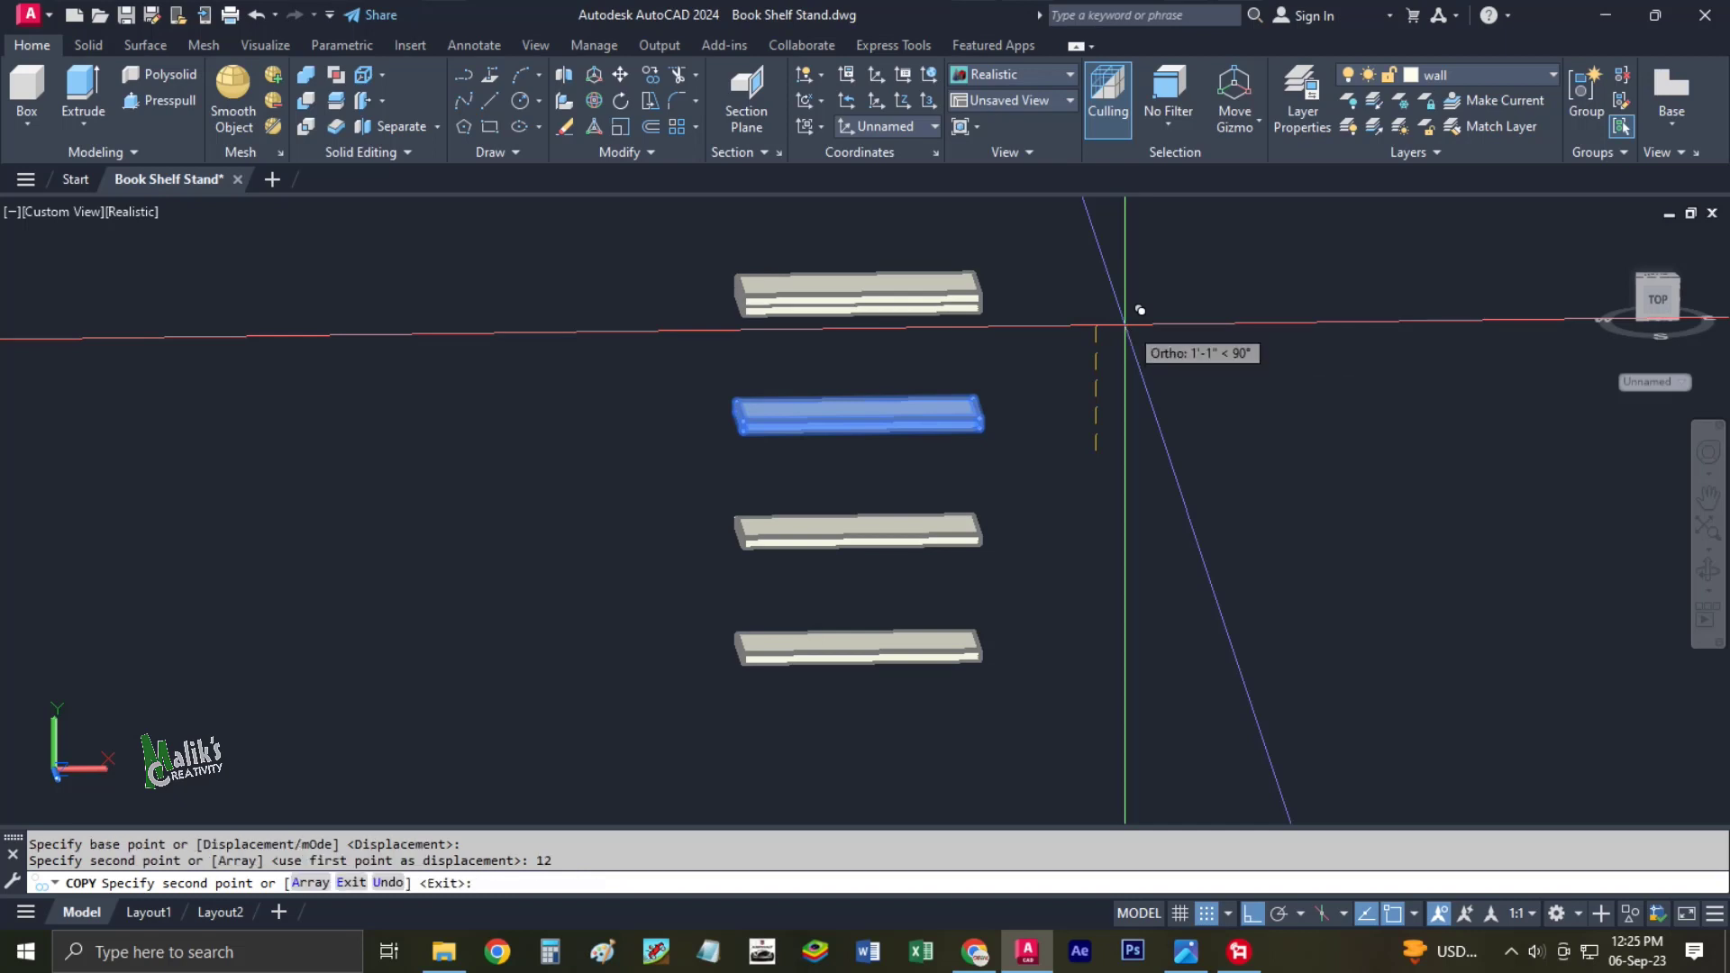
{"action": "key", "text": "Escape"}
{"action": "mouse_move", "coordinate": [1105, 359]}
{"action": "middle_mouse_down"}
{"action": "mouse_move", "coordinate": [1051, 487]}
{"action": "mouse_move", "coordinate": [961, 501]}
{"action": "mouse_move", "coordinate": [1000, 536]}
{"action": "mouse_move", "coordinate": [976, 529]}
{"action": "mouse_move", "coordinate": [1000, 495]}
{"action": "mouse_move", "coordinate": [1003, 541]}
{"action": "mouse_move", "coordinate": [938, 517]}
{"action": "mouse_move", "coordinate": [1027, 537]}
{"action": "mouse_move", "coordinate": [943, 547]}
{"action": "mouse_move", "coordinate": [892, 529]}
{"action": "middle_mouse_up"}
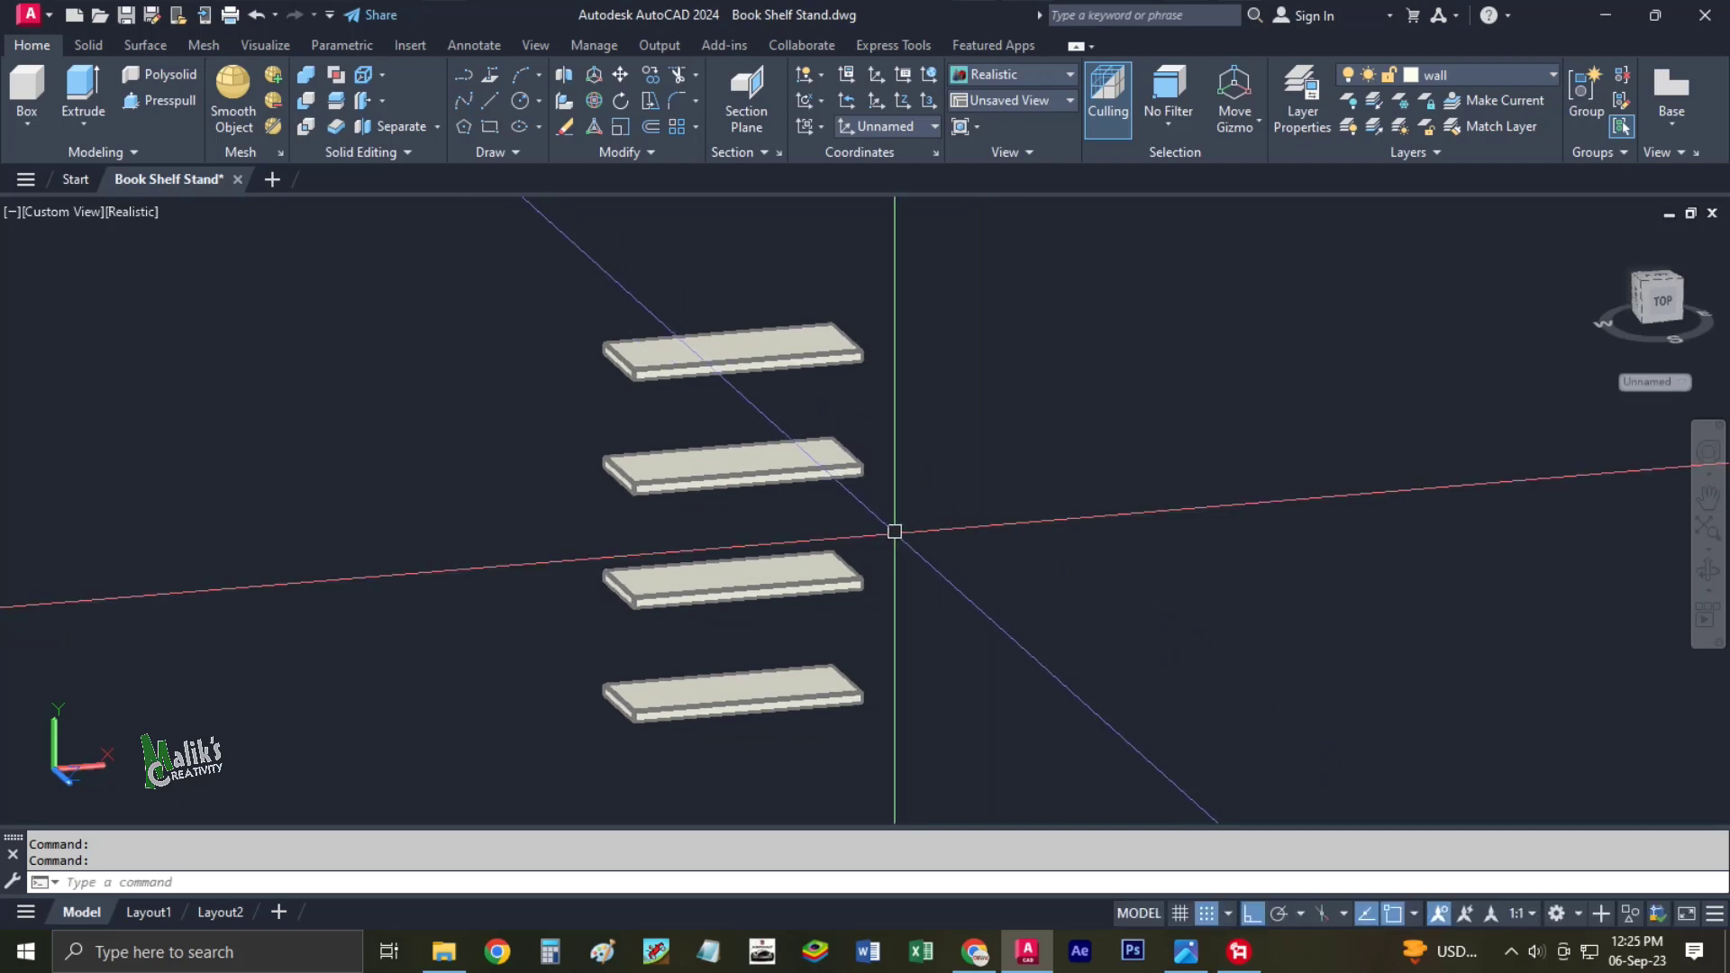
Delete the extra top shelf, leaving three stacked slabs.
{"action": "left_click", "coordinate": [901, 374]}
{"action": "left_click", "coordinate": [839, 367]}
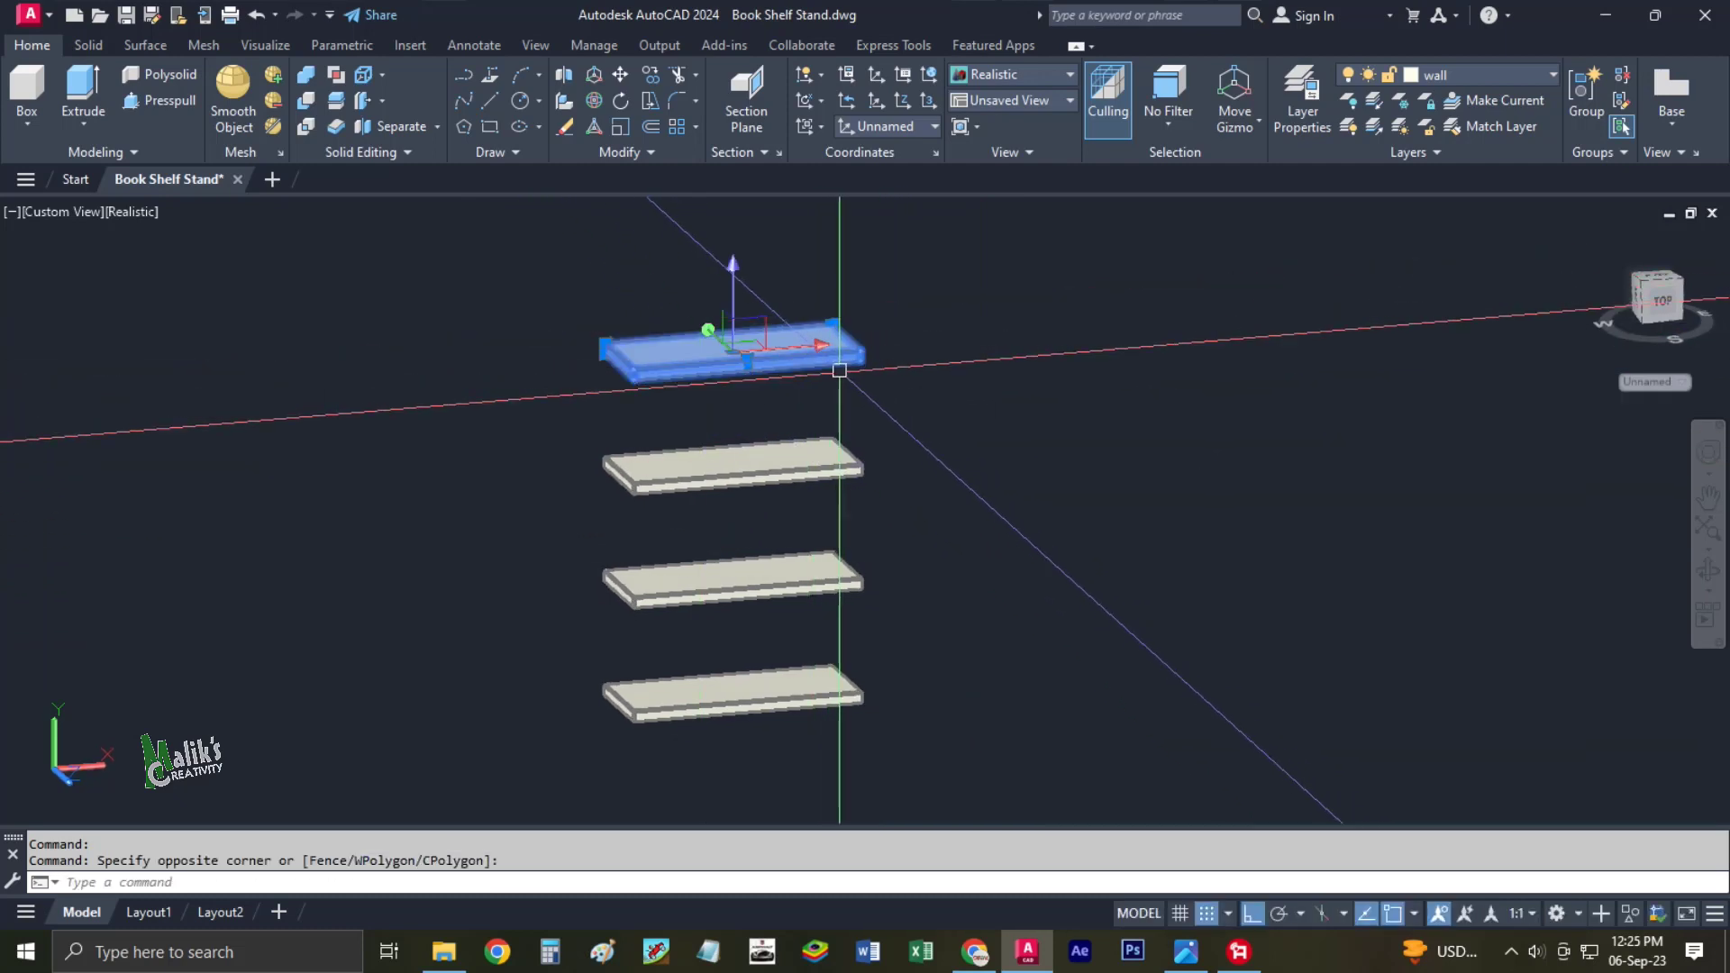
{"action": "key", "text": "Delete"}
{"action": "middle_click_drag", "start_coordinate": [892, 495], "coordinate": [857, 435], "text": "shift"}
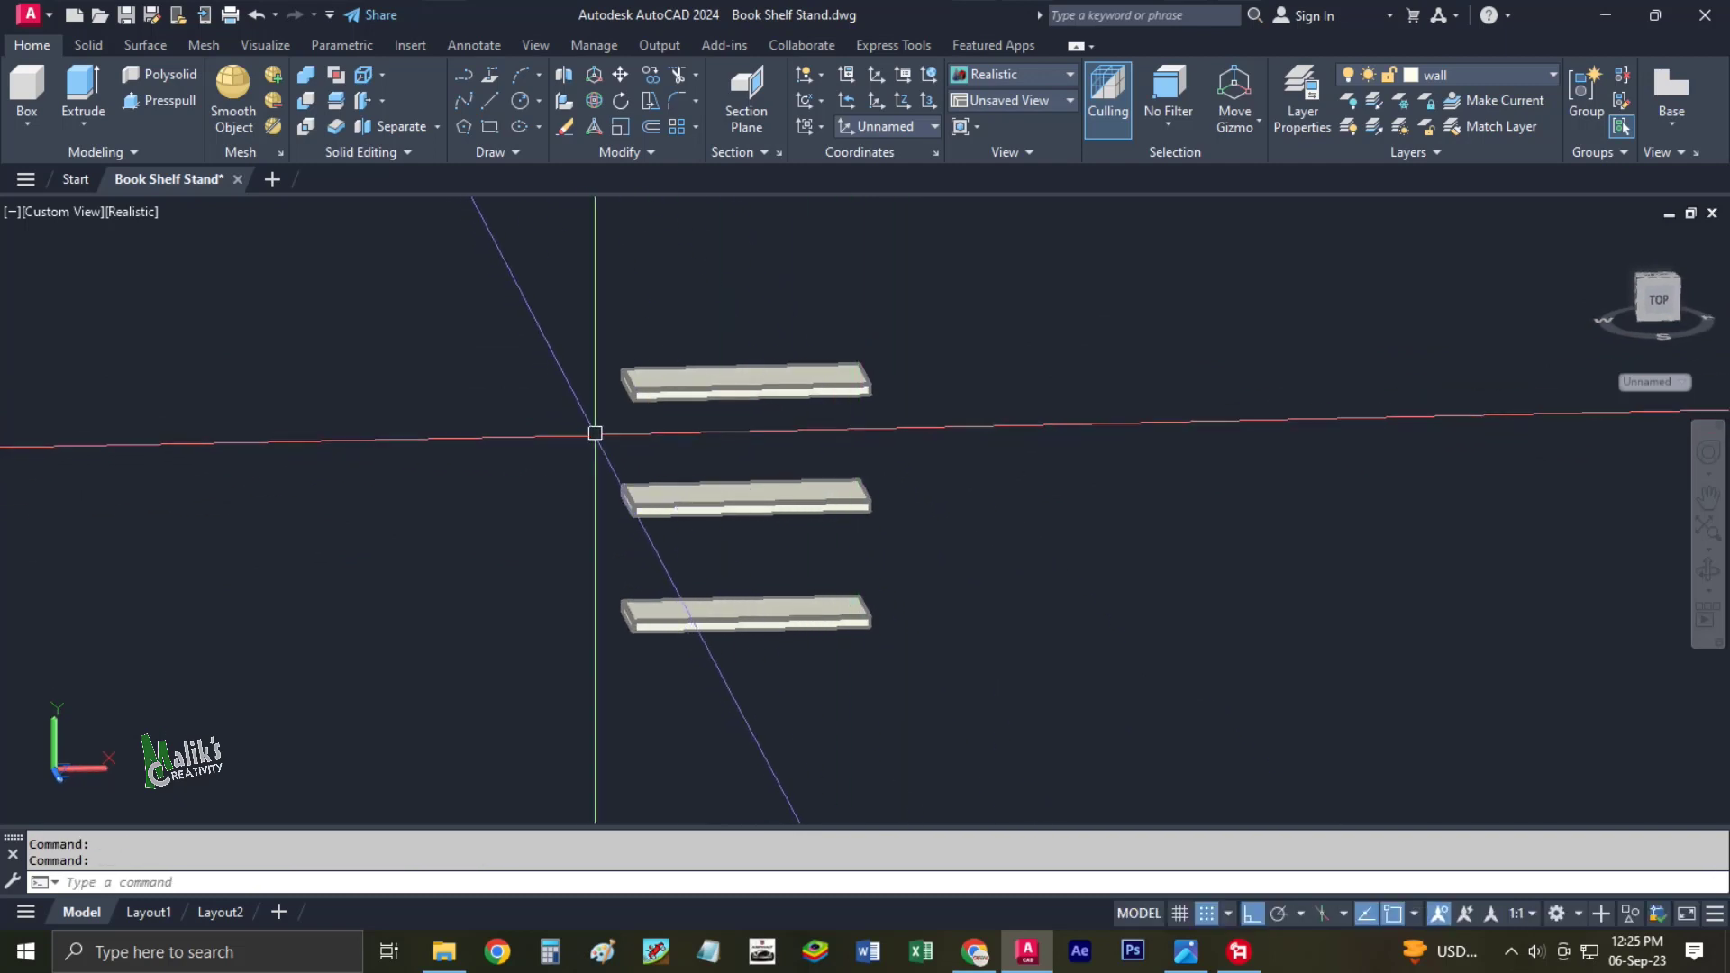
{"action": "key", "text": "l"}
{"action": "key", "text": "Return"}
Draw a vertical leg line from the top shelf corner to the bottom shelf corner.
{"action": "left_click", "coordinate": [622, 370]}
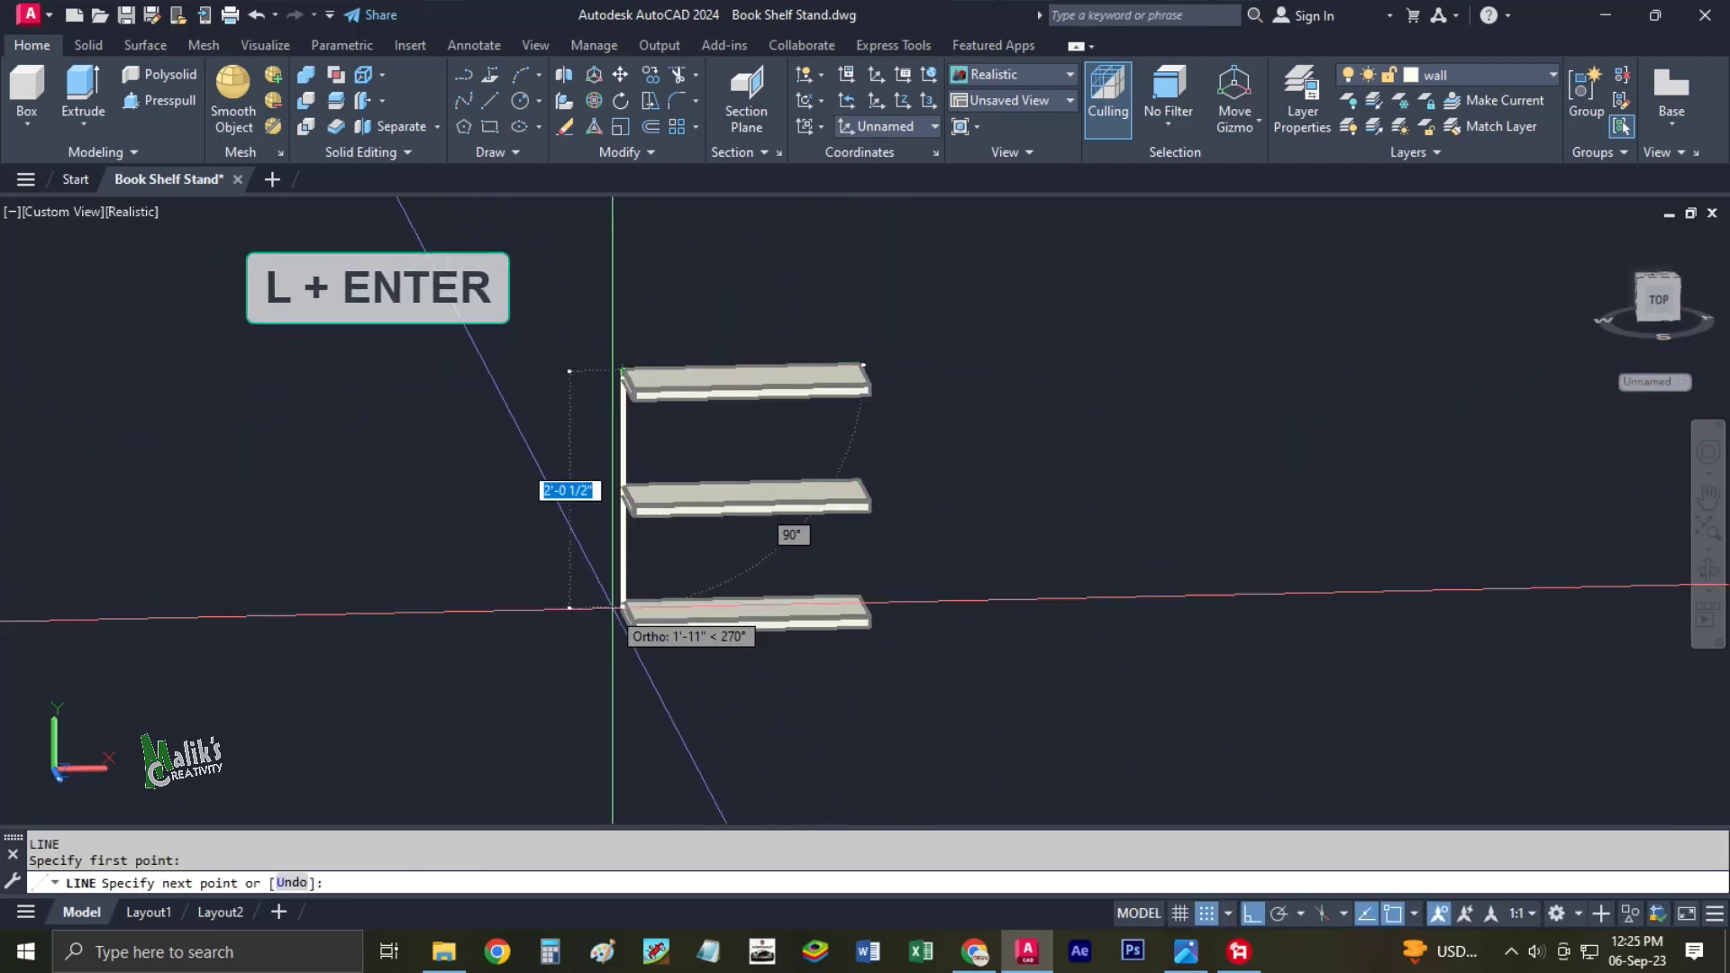
{"action": "left_click", "coordinate": [622, 612]}
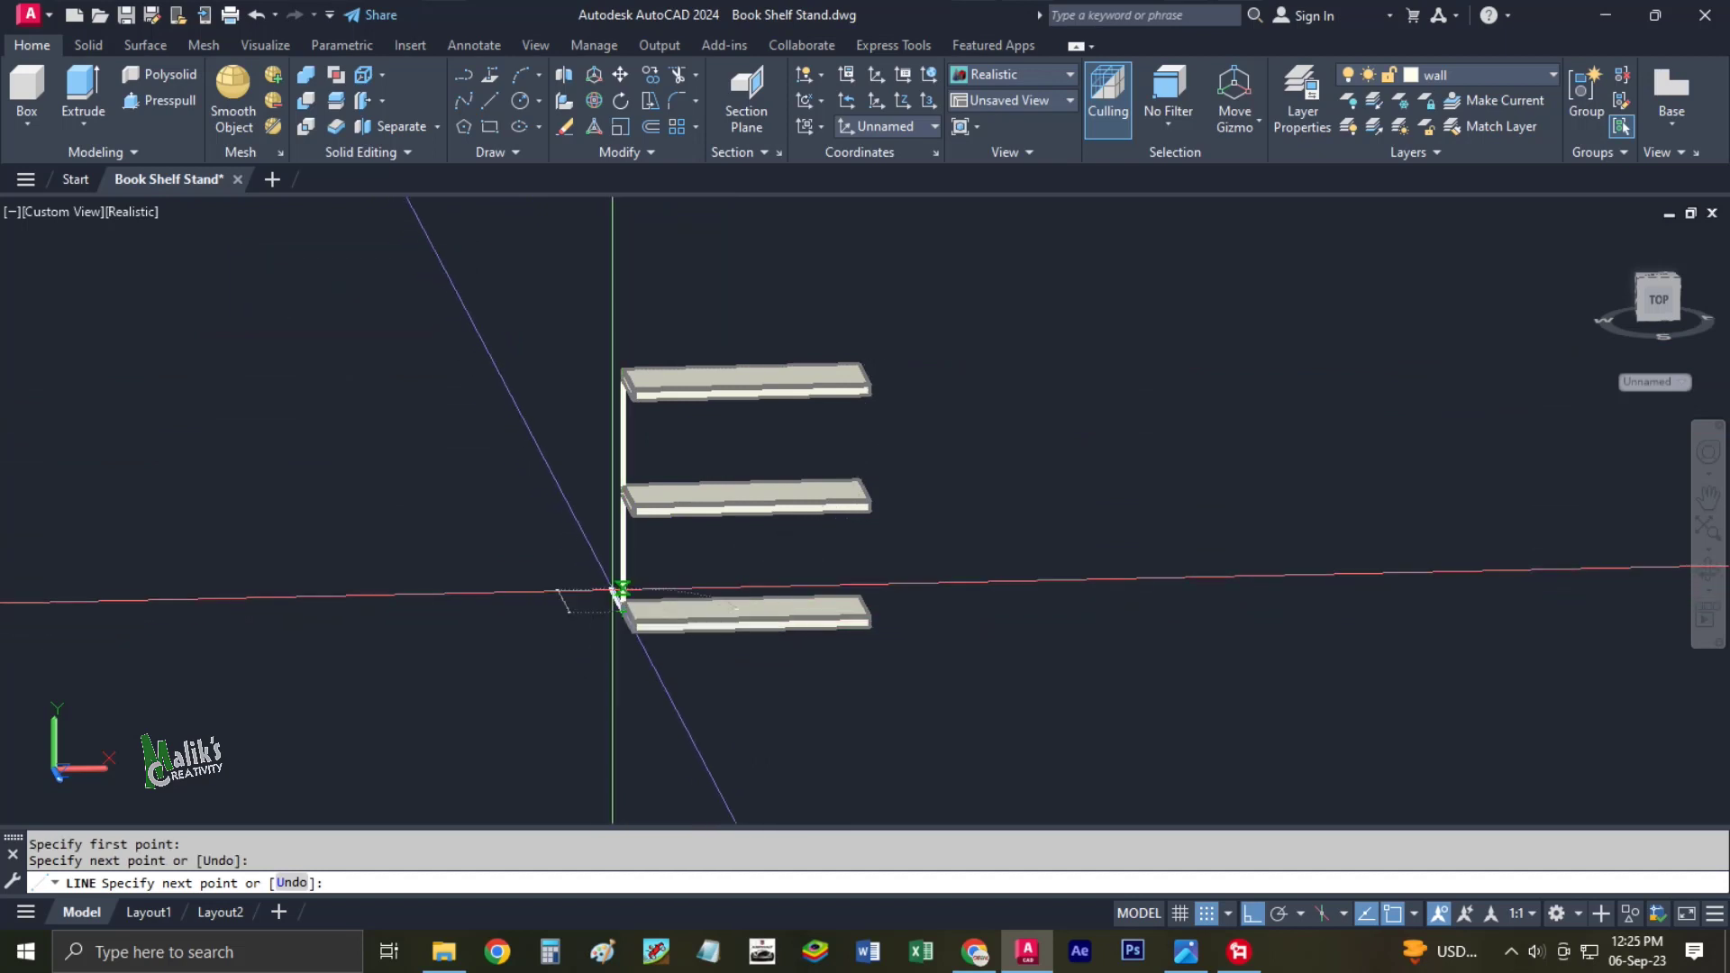
{"action": "key", "text": "Return"}
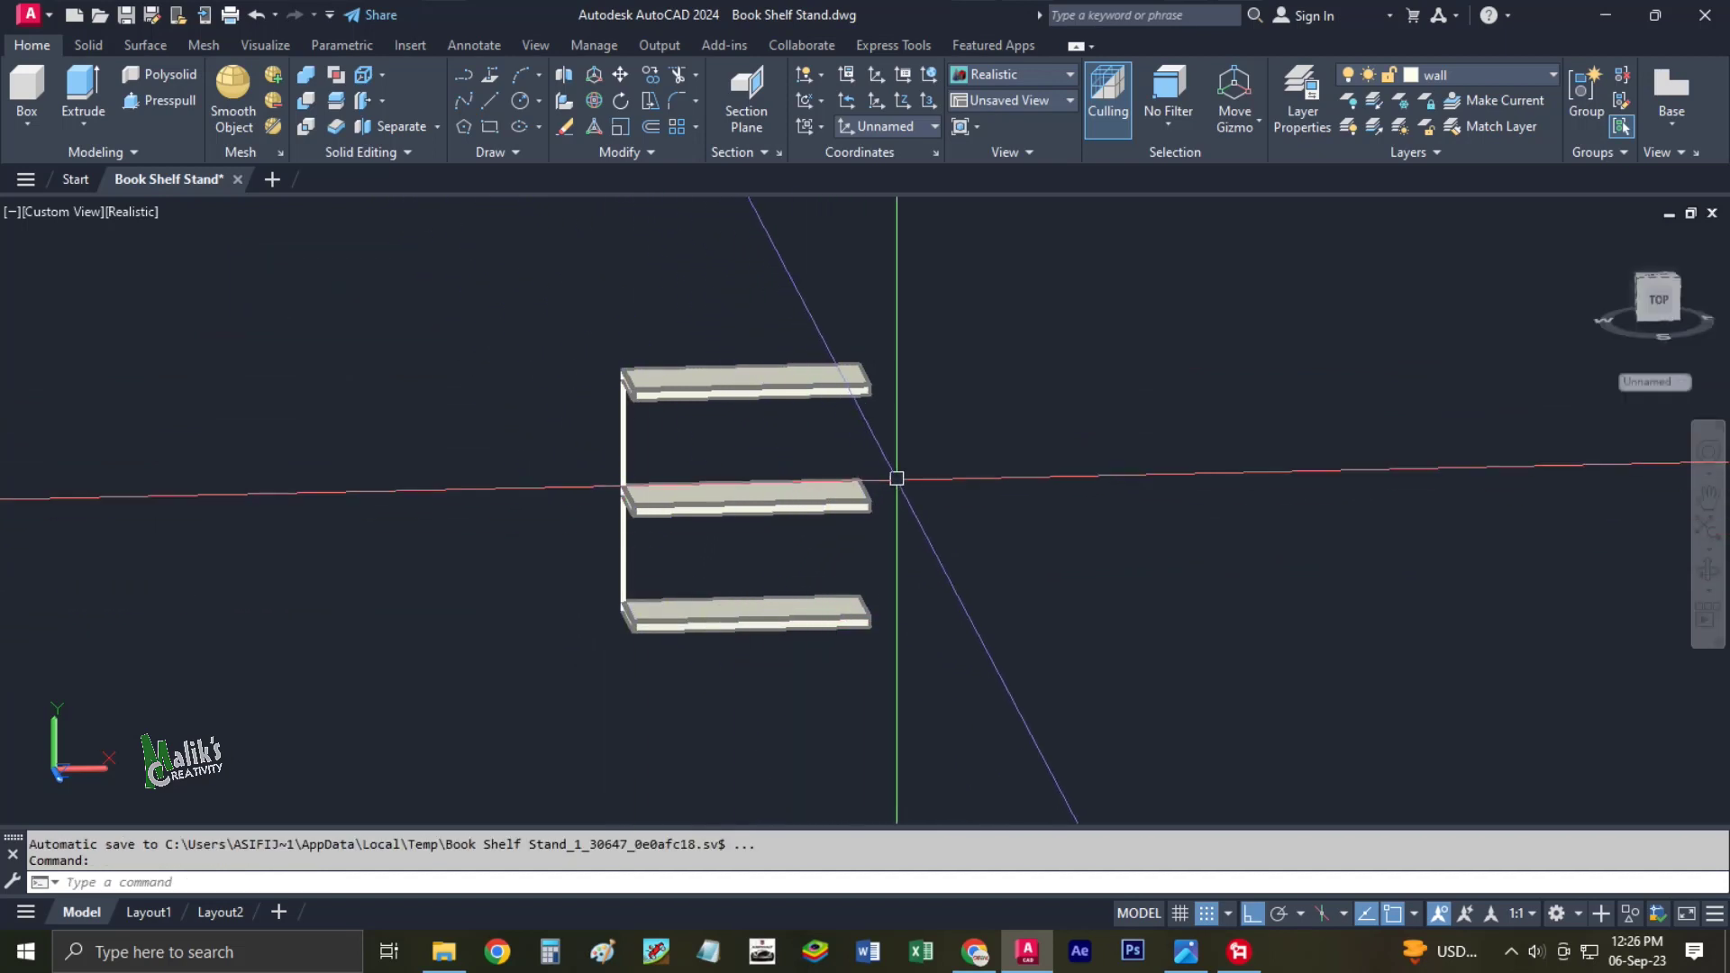
{"action": "middle_click_drag", "start_coordinate": [807, 523], "coordinate": [809, 519], "text": "shift"}
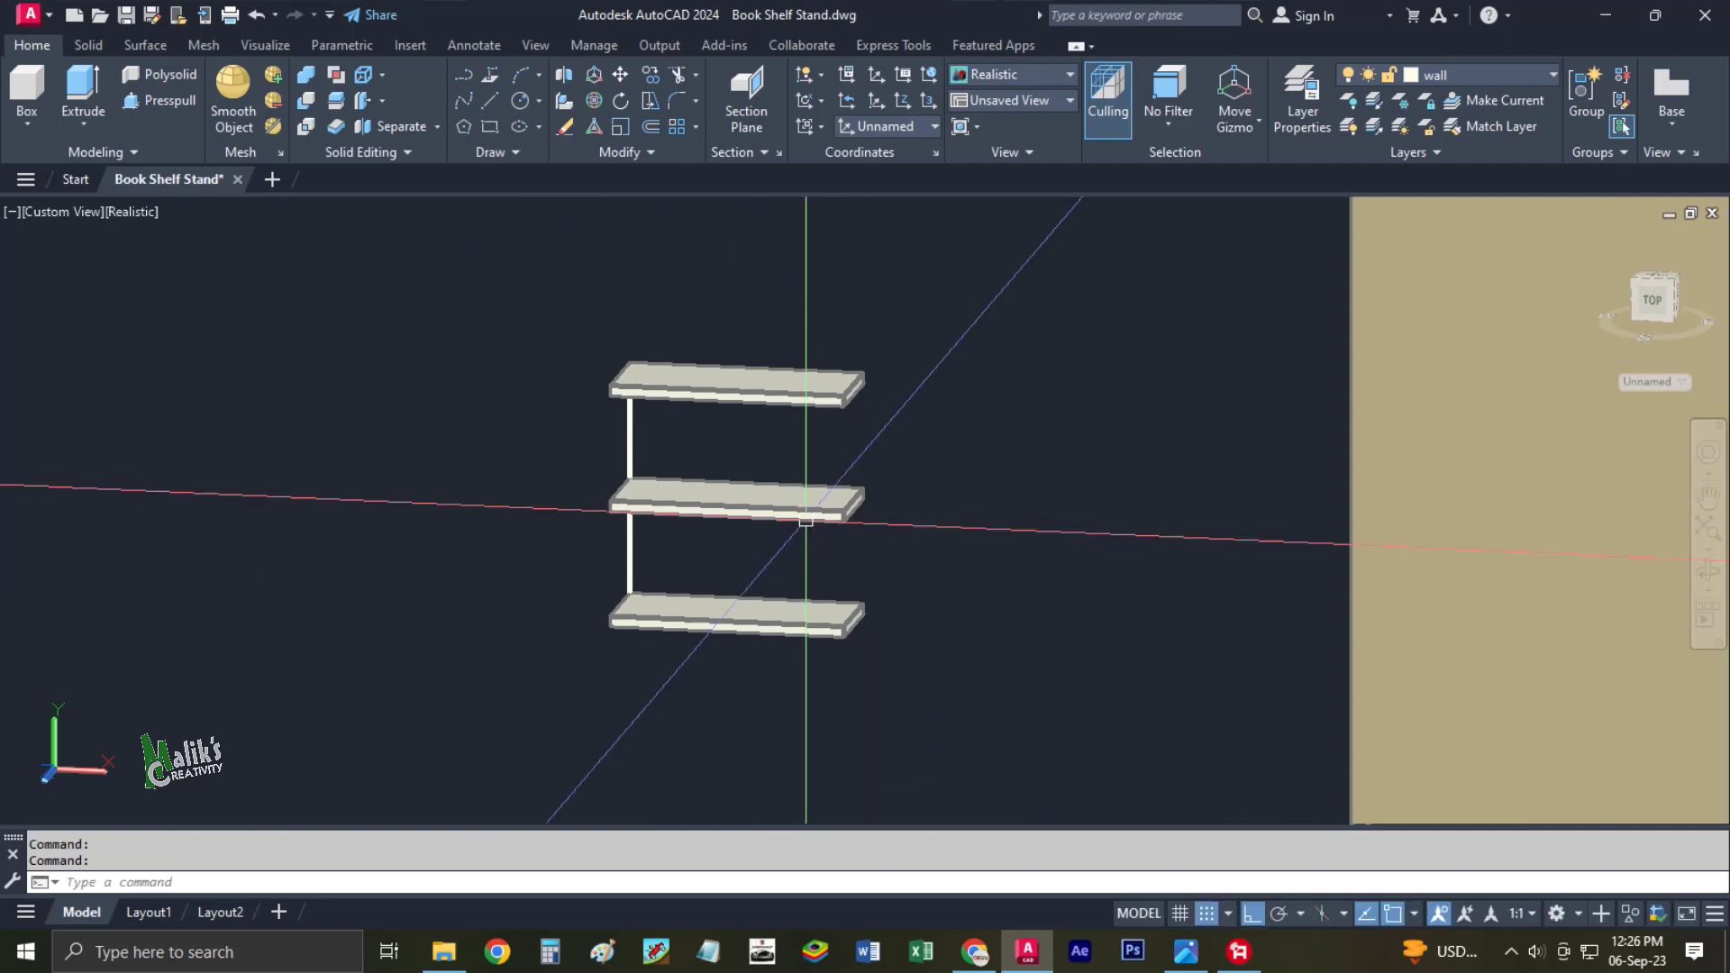
Draw the right vertical leg line between shelf corners and select both legs.
{"action": "type", "text": "l"}
{"action": "key", "text": "Return"}
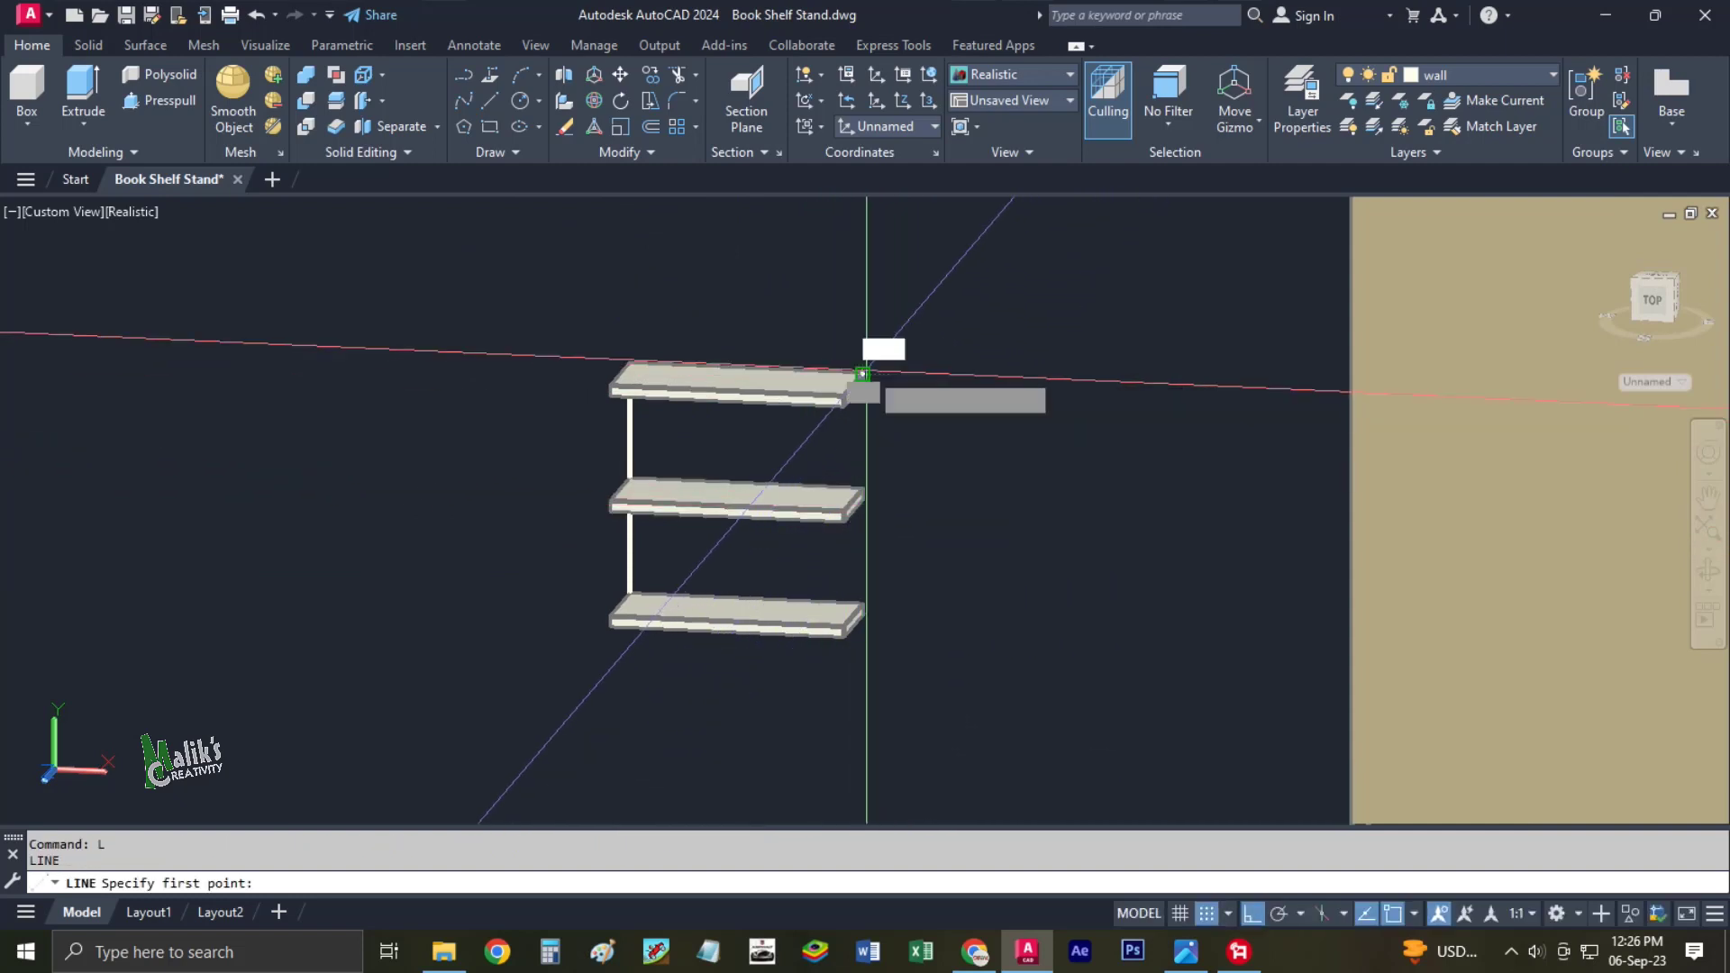
{"action": "left_click", "coordinate": [862, 372]}
{"action": "left_click", "coordinate": [865, 618]}
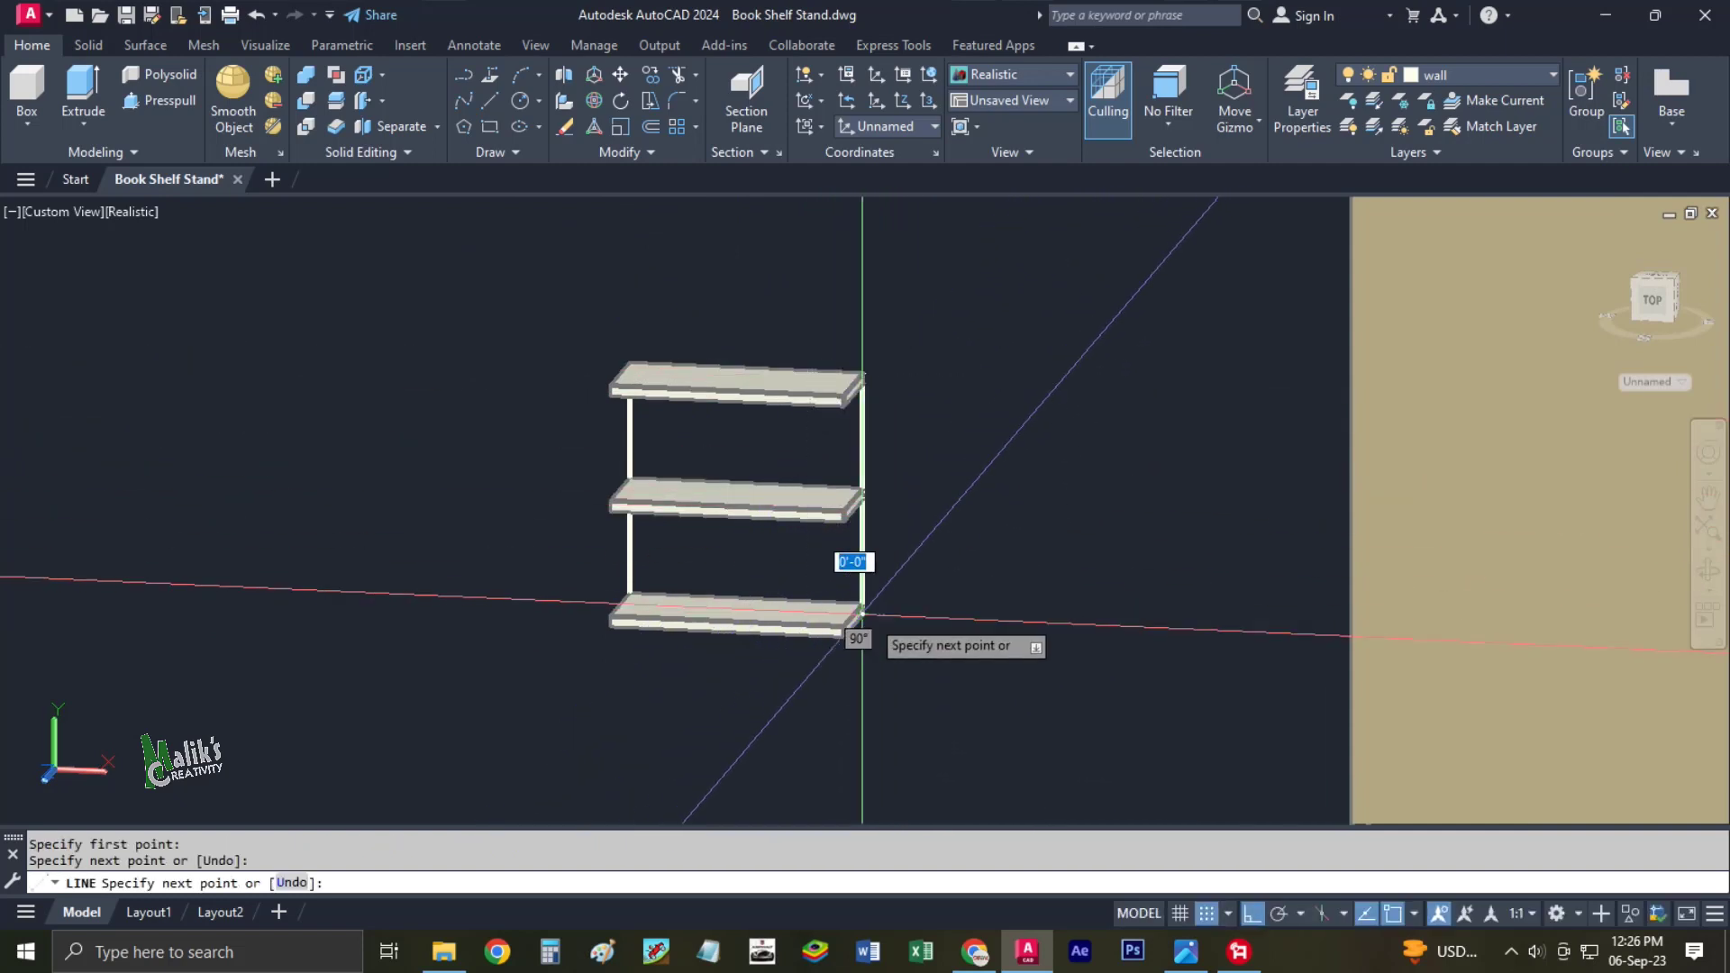
{"action": "key", "text": "Escape"}
{"action": "left_click", "coordinate": [883, 564]}
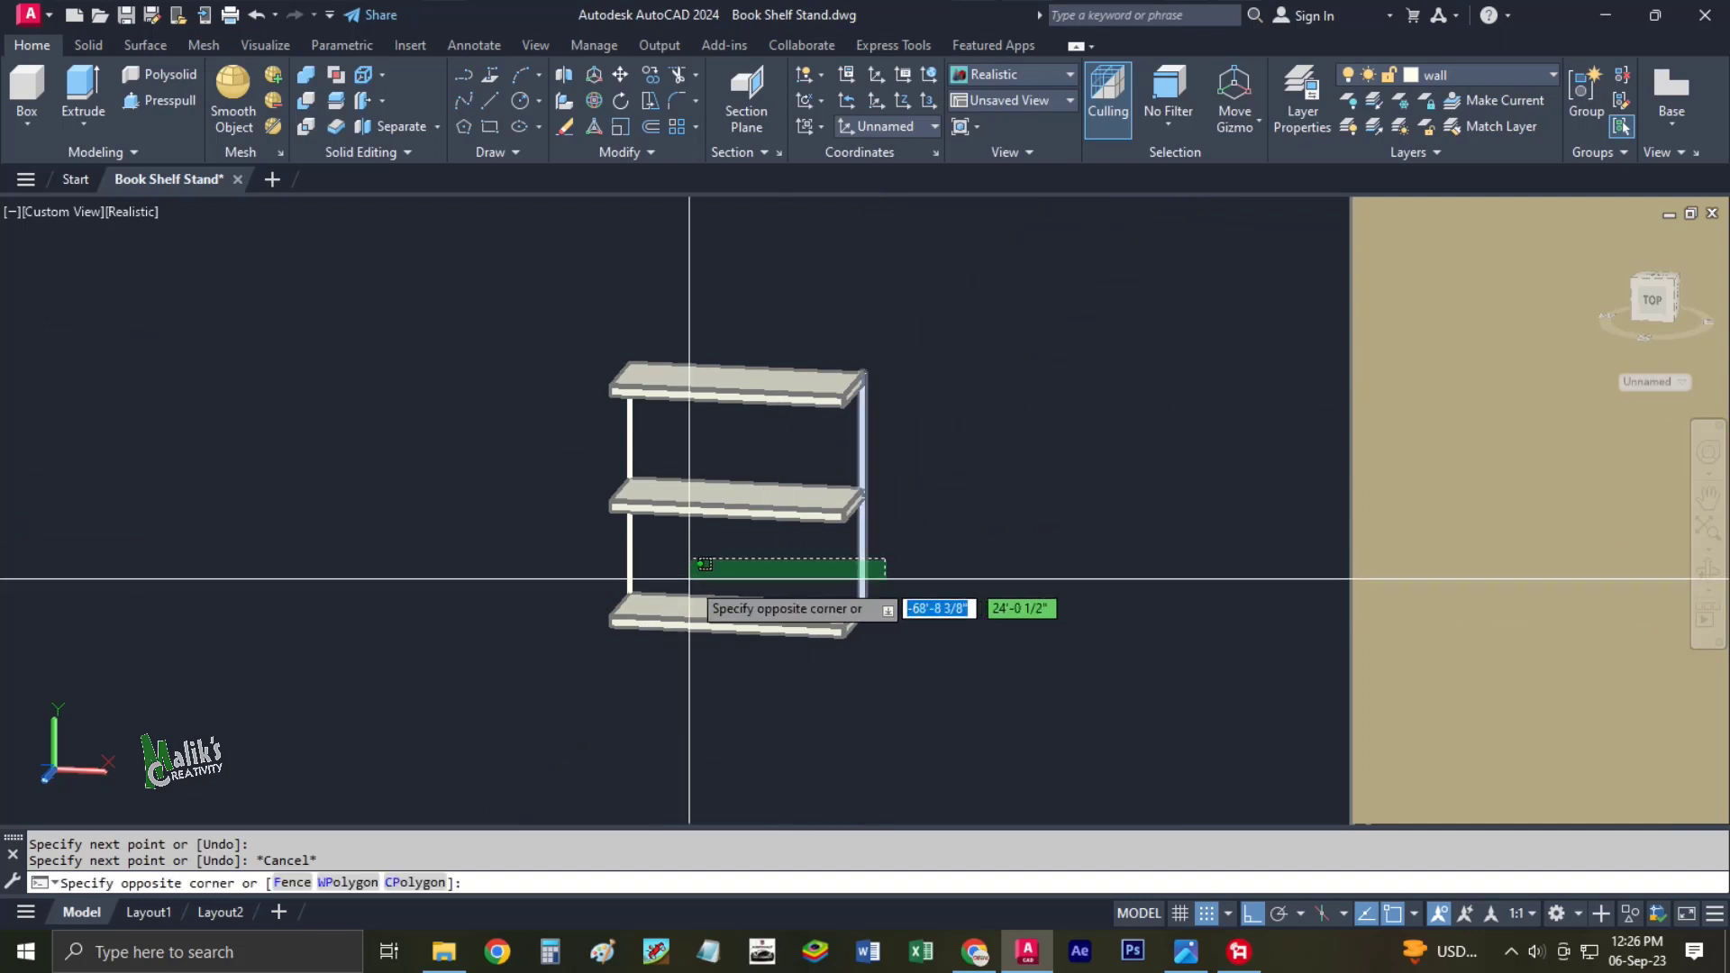
{"action": "left_click", "coordinate": [630, 584]}
{"action": "middle_click_drag", "start_coordinate": [636, 582], "coordinate": [965, 554]}
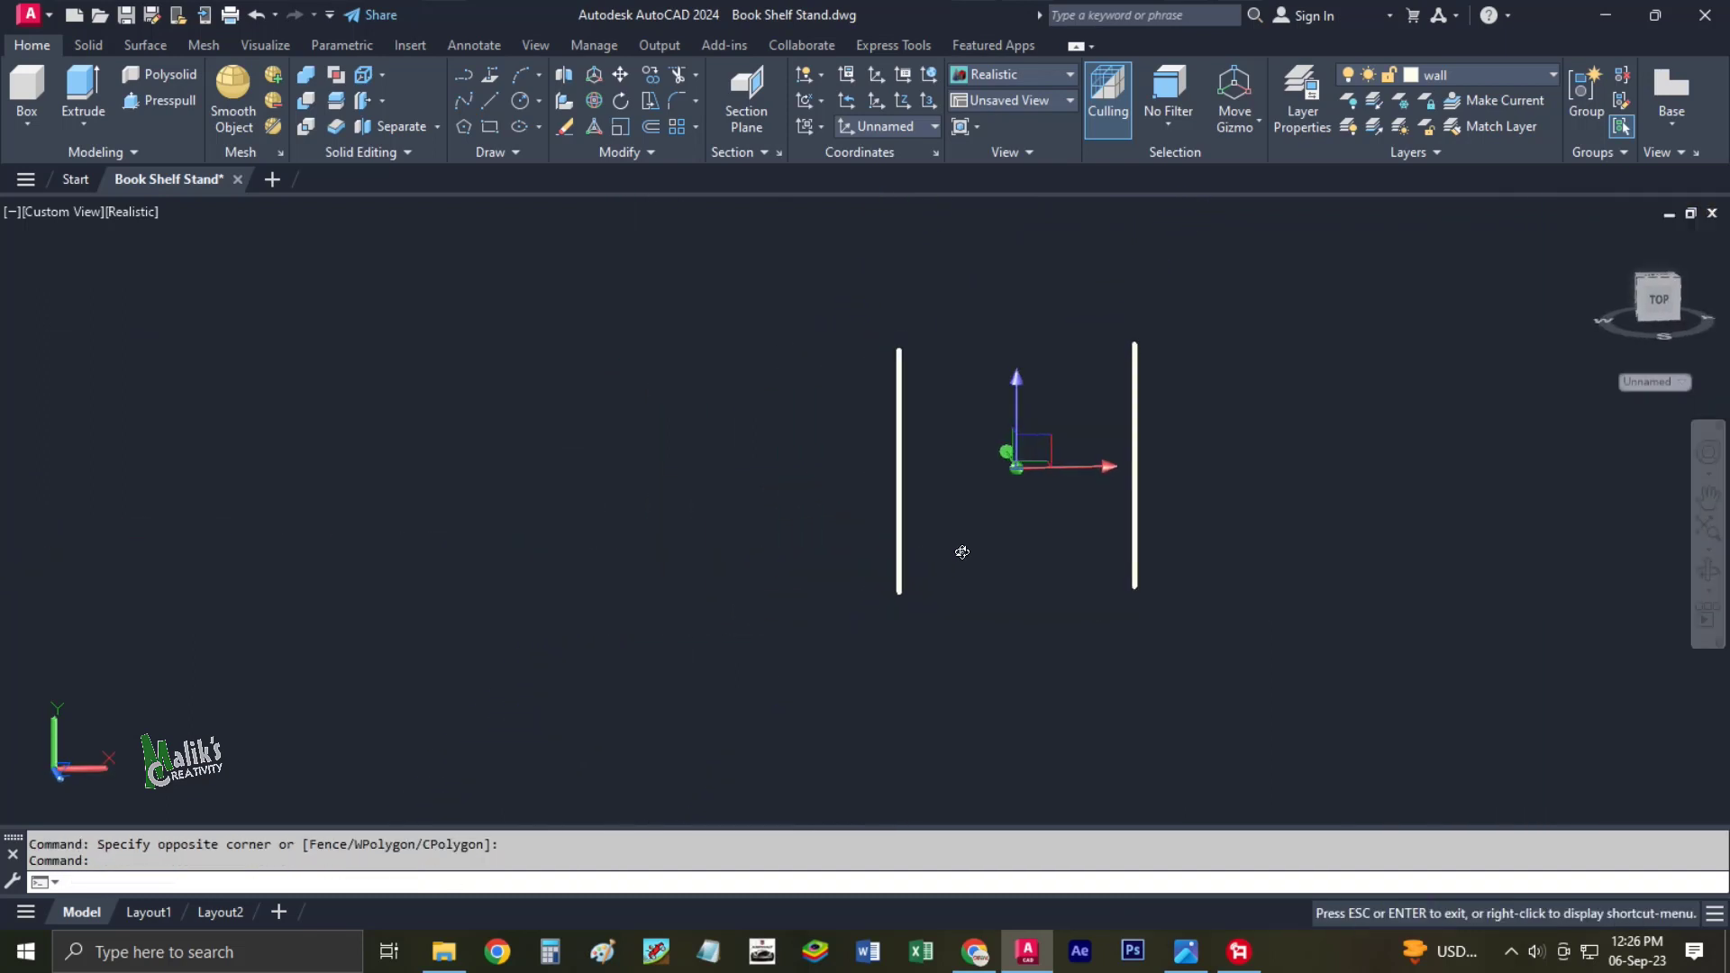
Move both leg lines to the left of the shelves.
{"action": "type", "text": "m"}
{"action": "key", "text": "Return"}
{"action": "left_click", "coordinate": [1014, 564]}
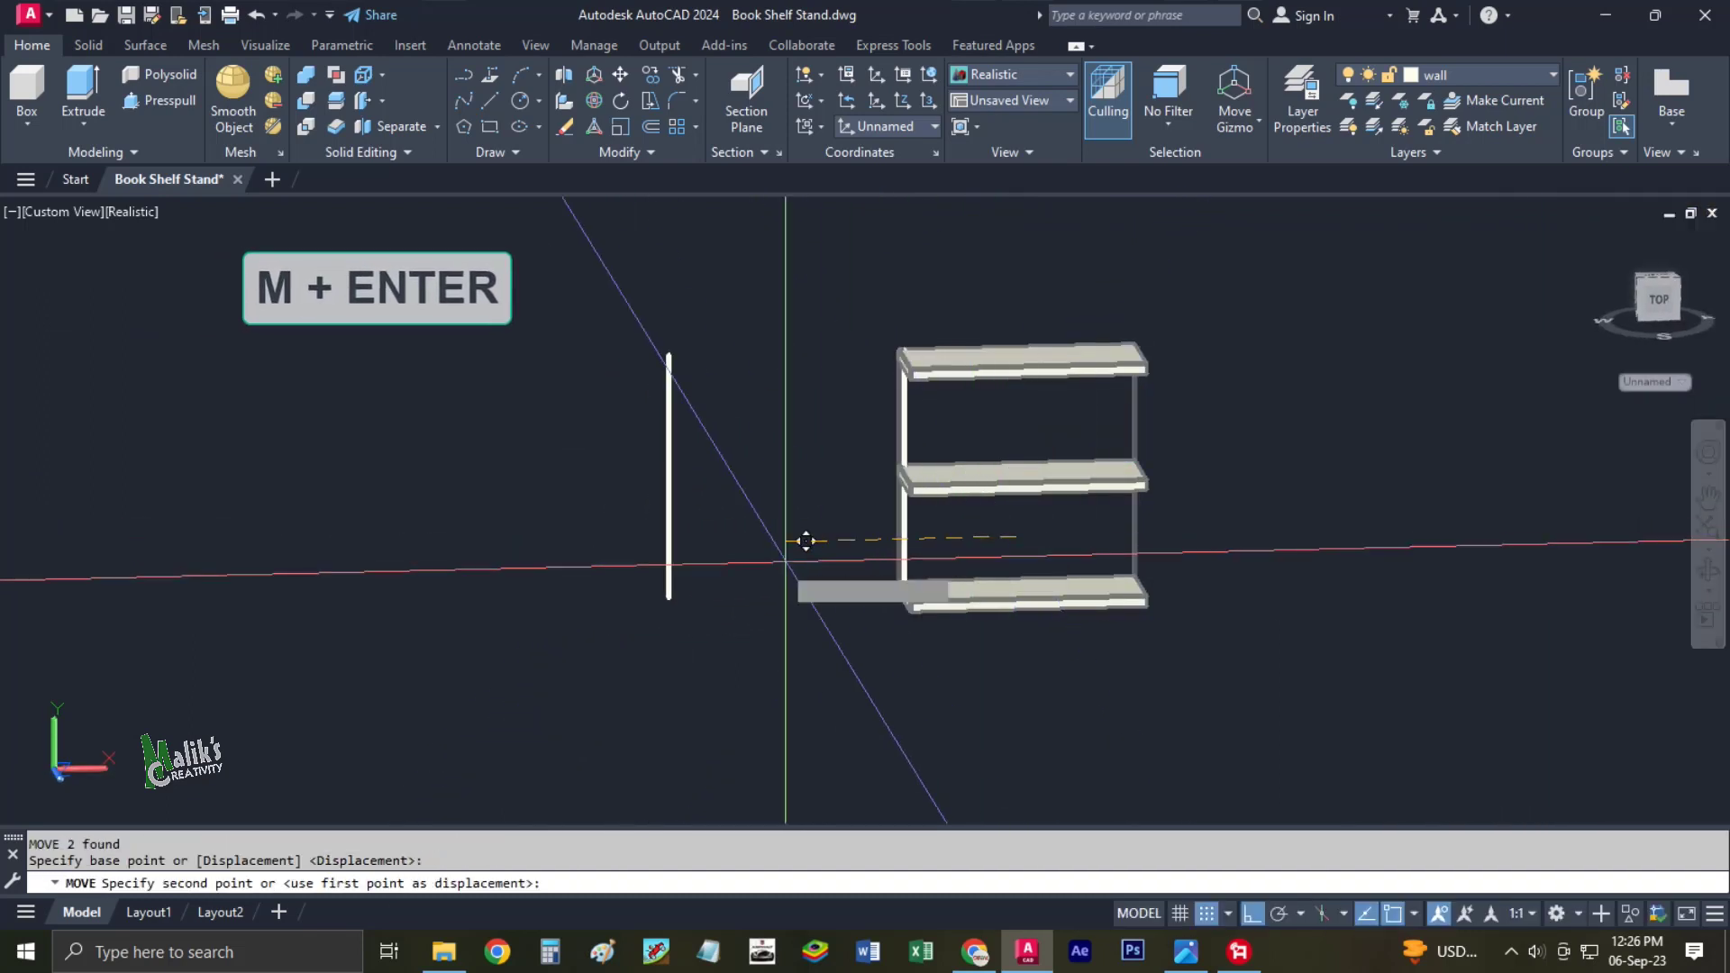
{"action": "left_click", "coordinate": [599, 575]}
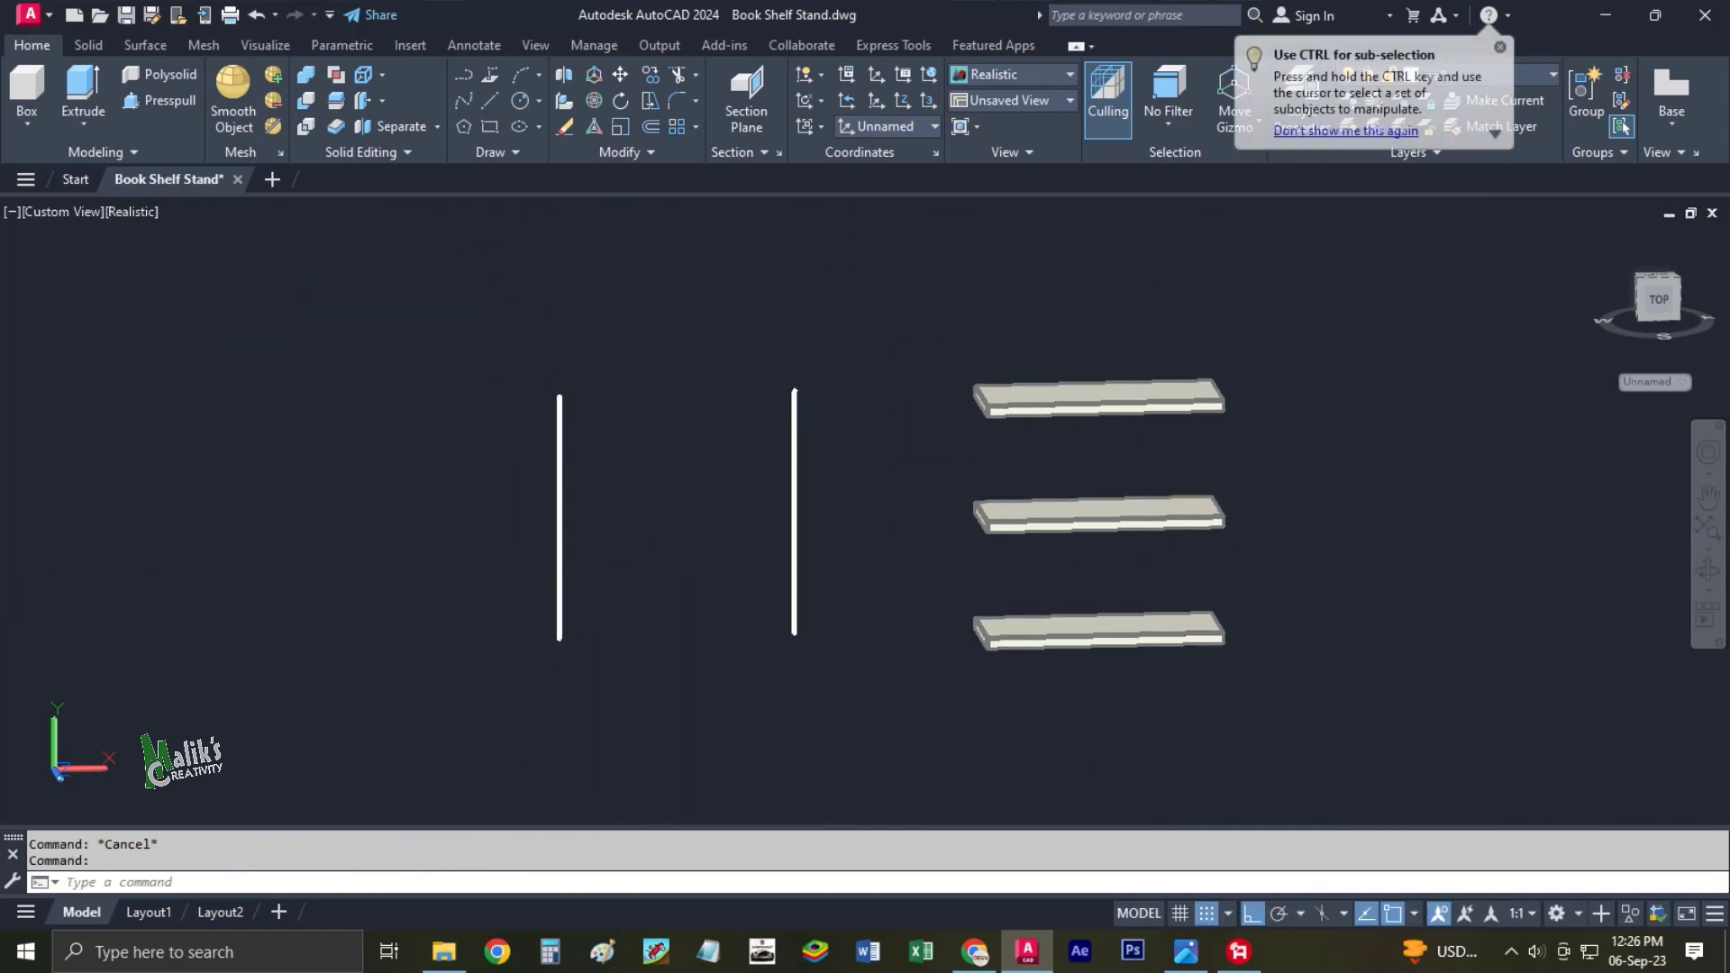
{"action": "scroll", "coordinate": [655, 509], "scroll_direction": "up", "scroll_amount": 2}
{"action": "middle_click_drag", "start_coordinate": [673, 528], "coordinate": [706, 523]}
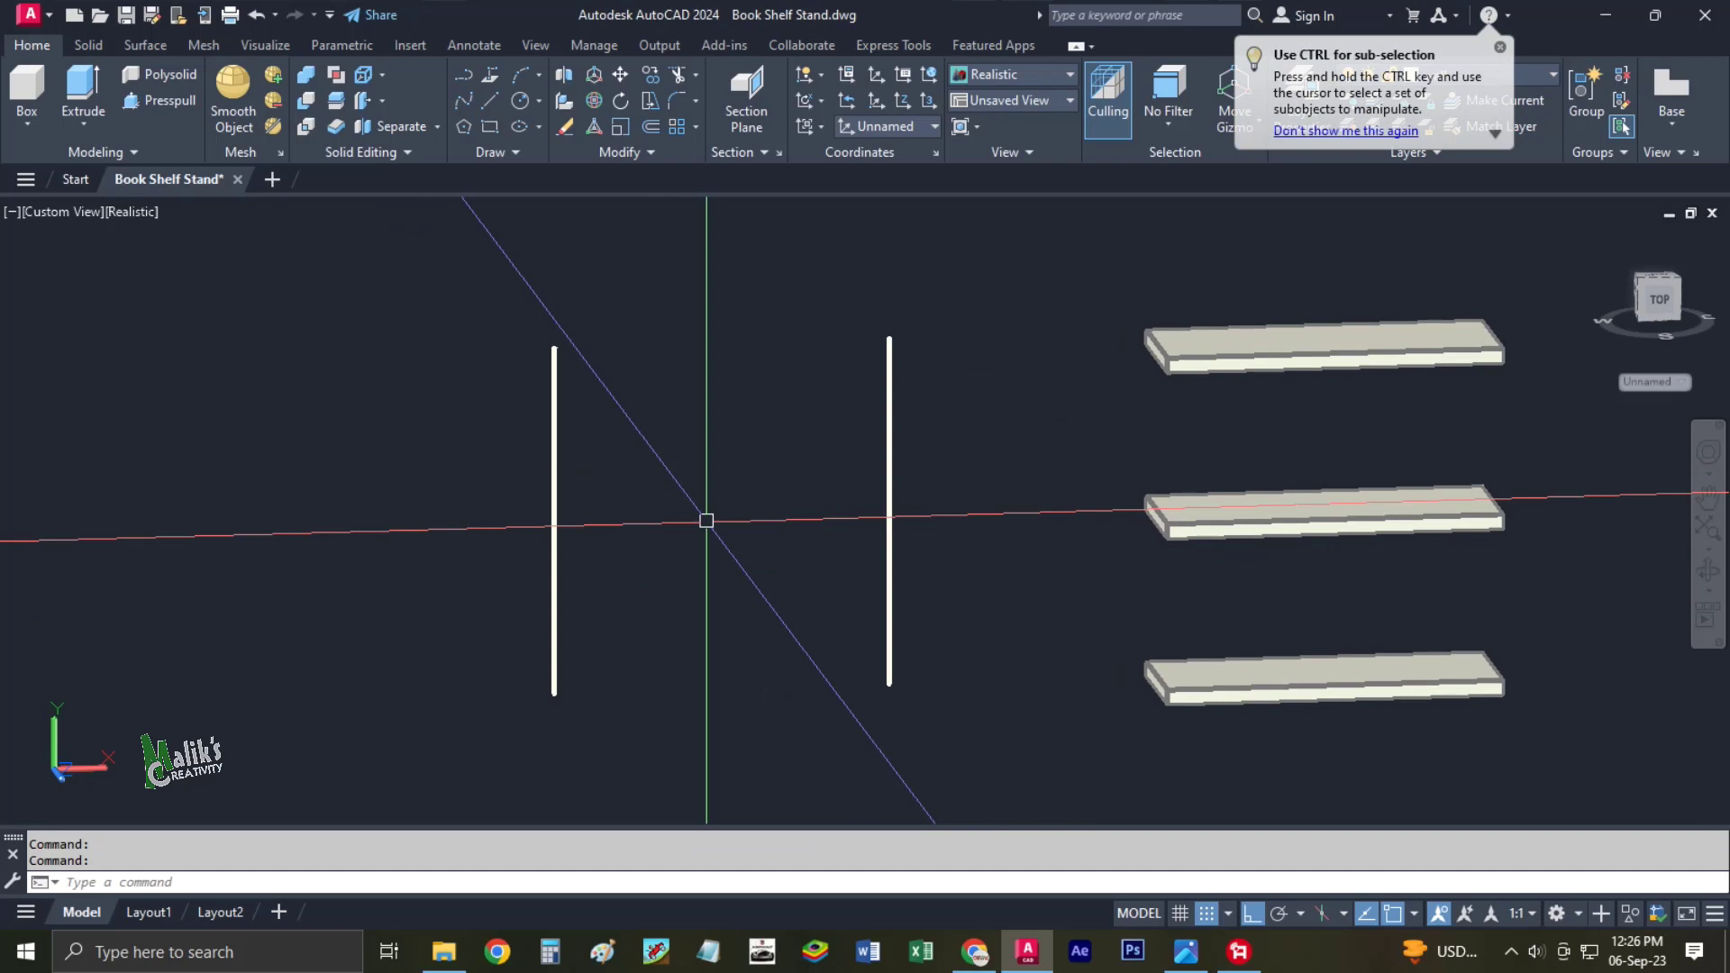
Offset each leg line inward to make a parallel copy.
{"action": "type", "text": "o"}
{"action": "key", "text": "Return"}
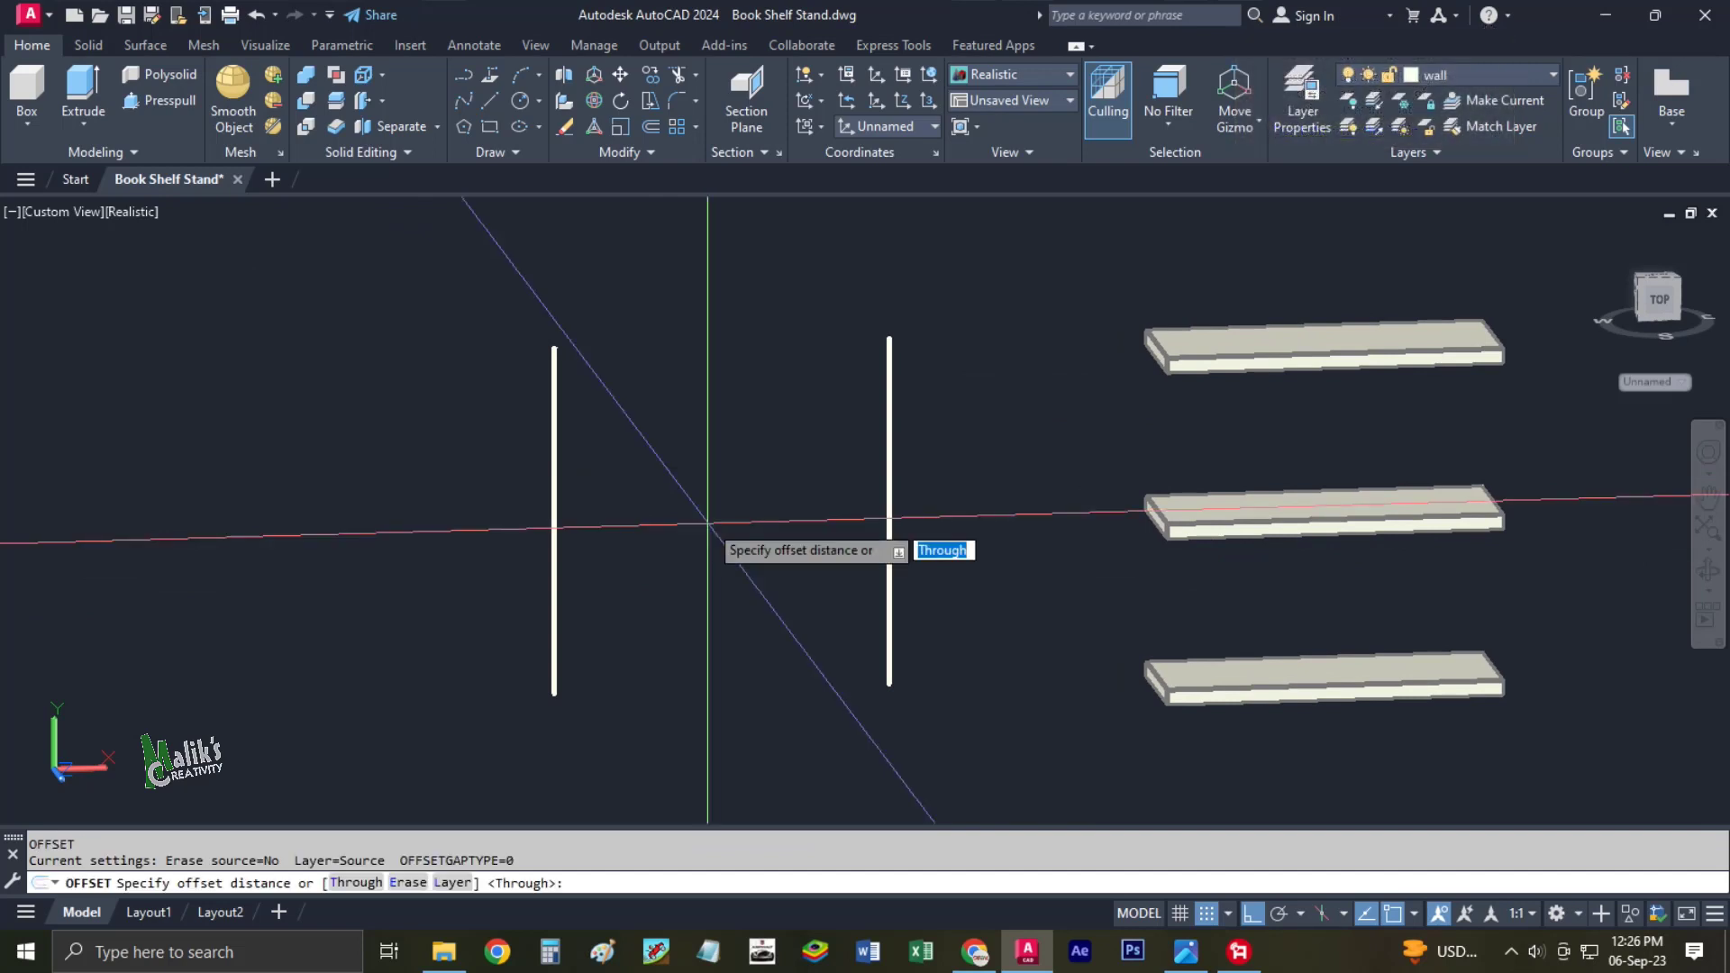
{"action": "left_click", "coordinate": [888, 495]}
{"action": "left_click", "coordinate": [686, 526]}
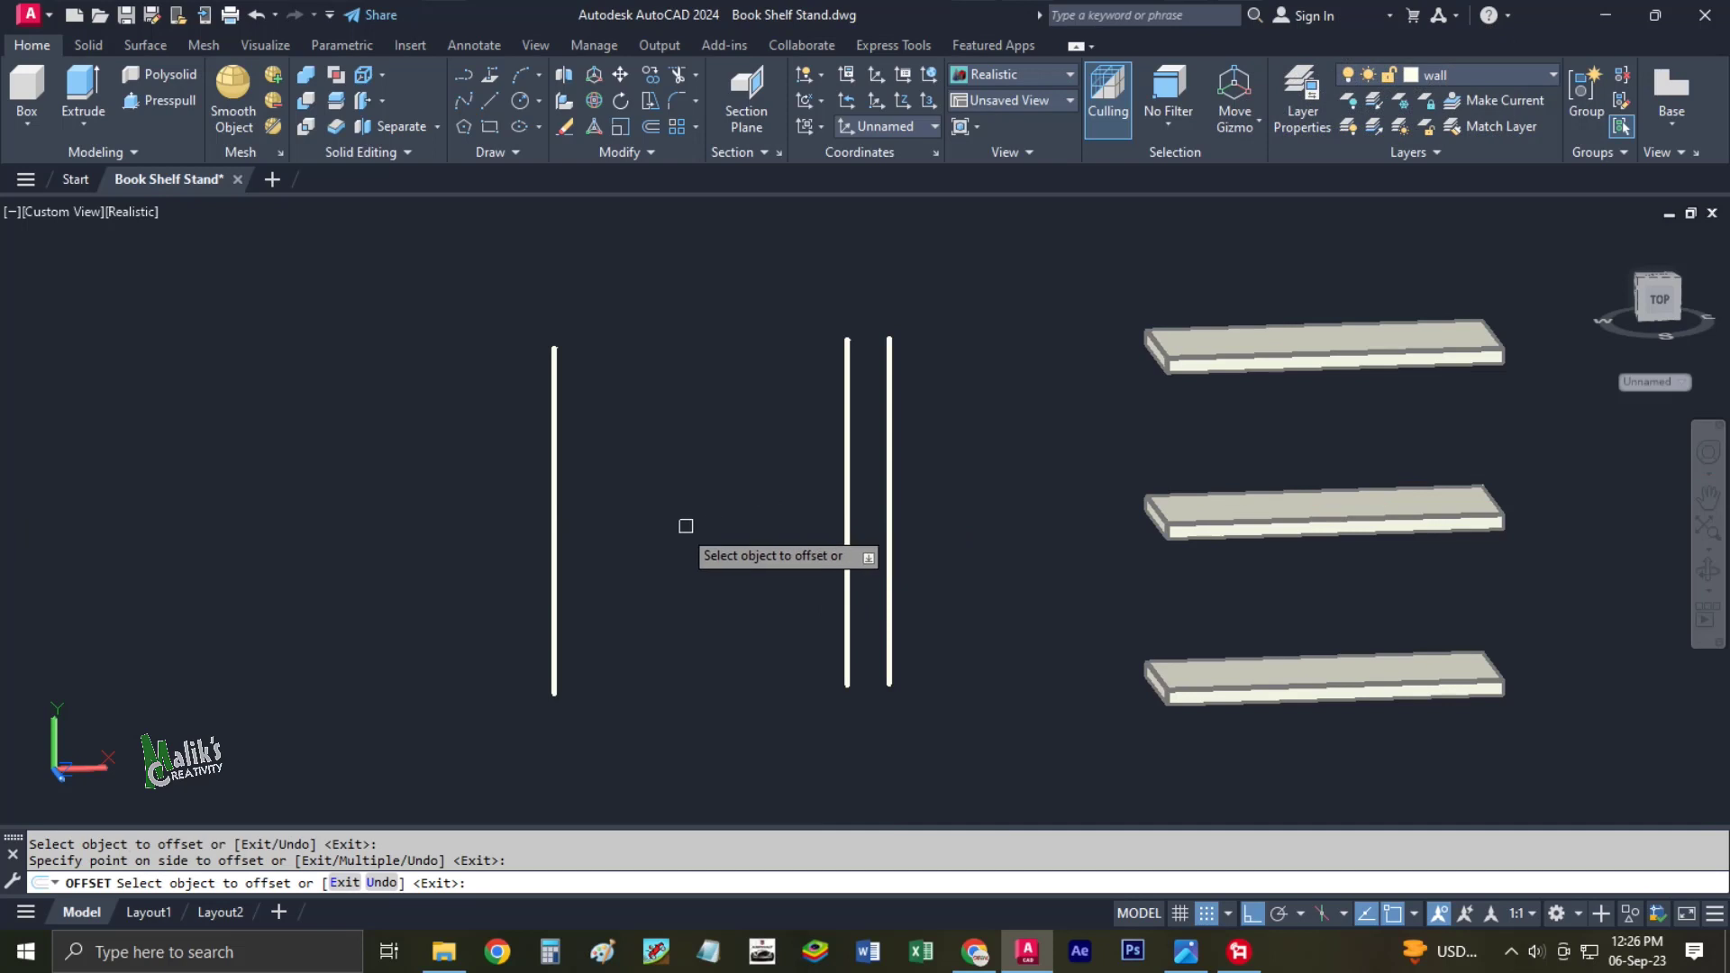
{"action": "left_click", "coordinate": [556, 550]}
{"action": "left_click", "coordinate": [642, 543]}
{"action": "key", "text": "Escape"}
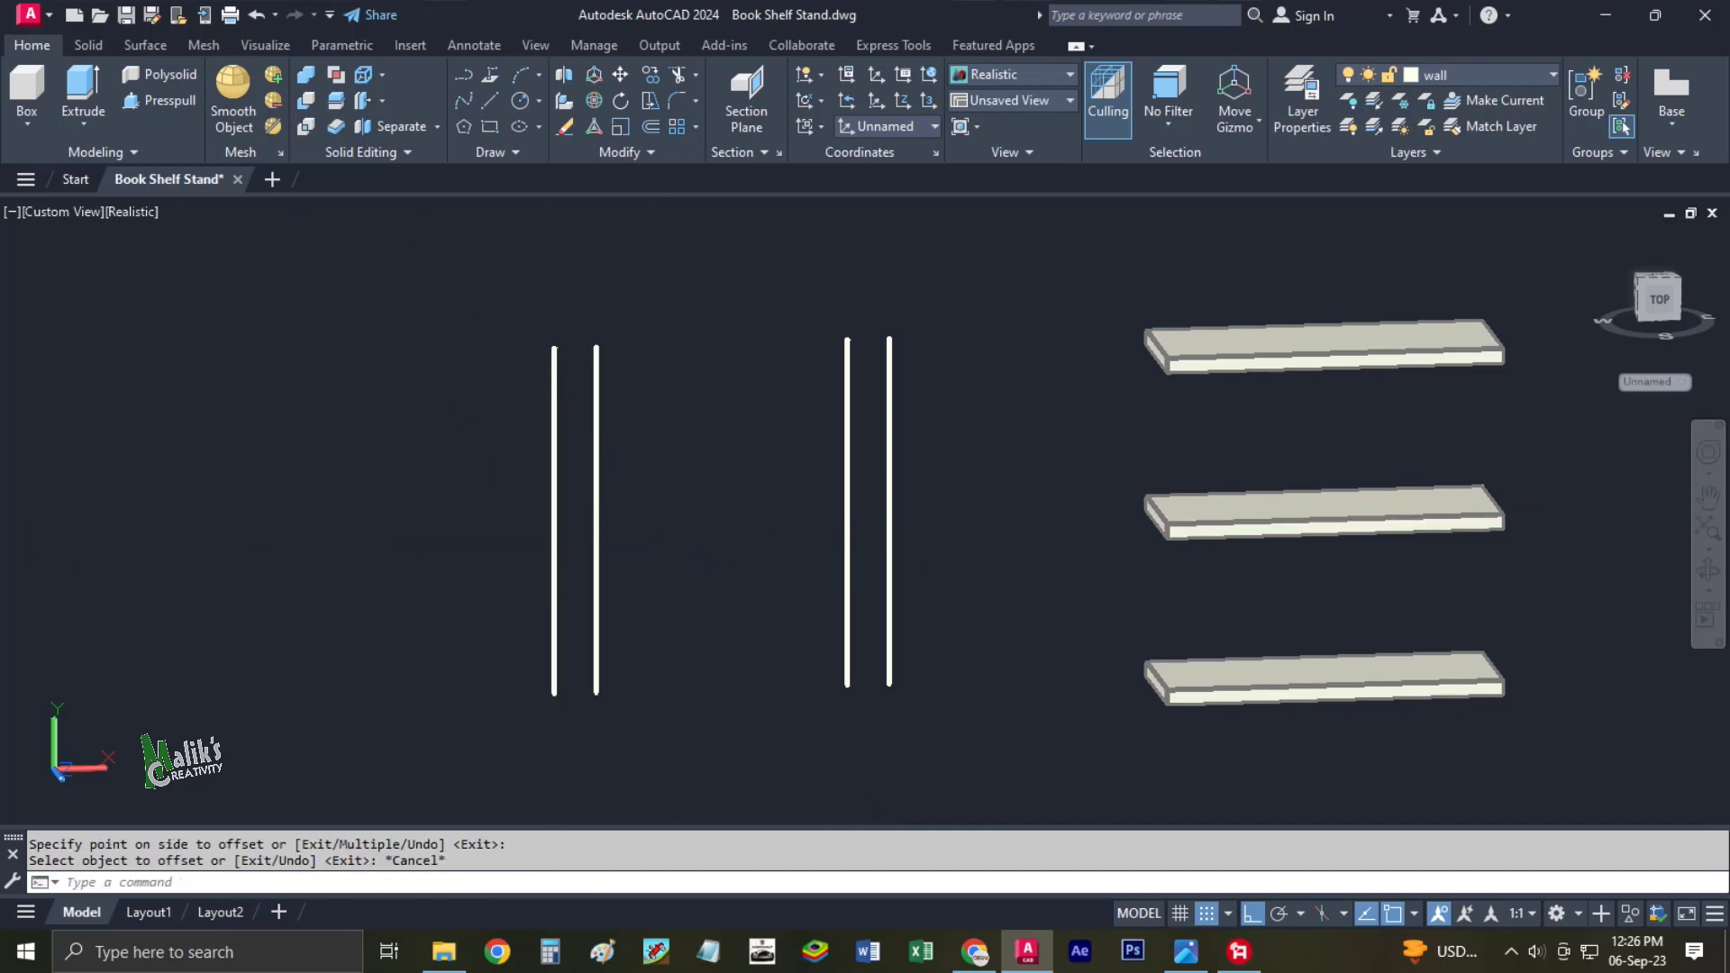
Add 1-inch offset copies beside the inner lines of both leg groups.
{"action": "key", "text": "Return"}
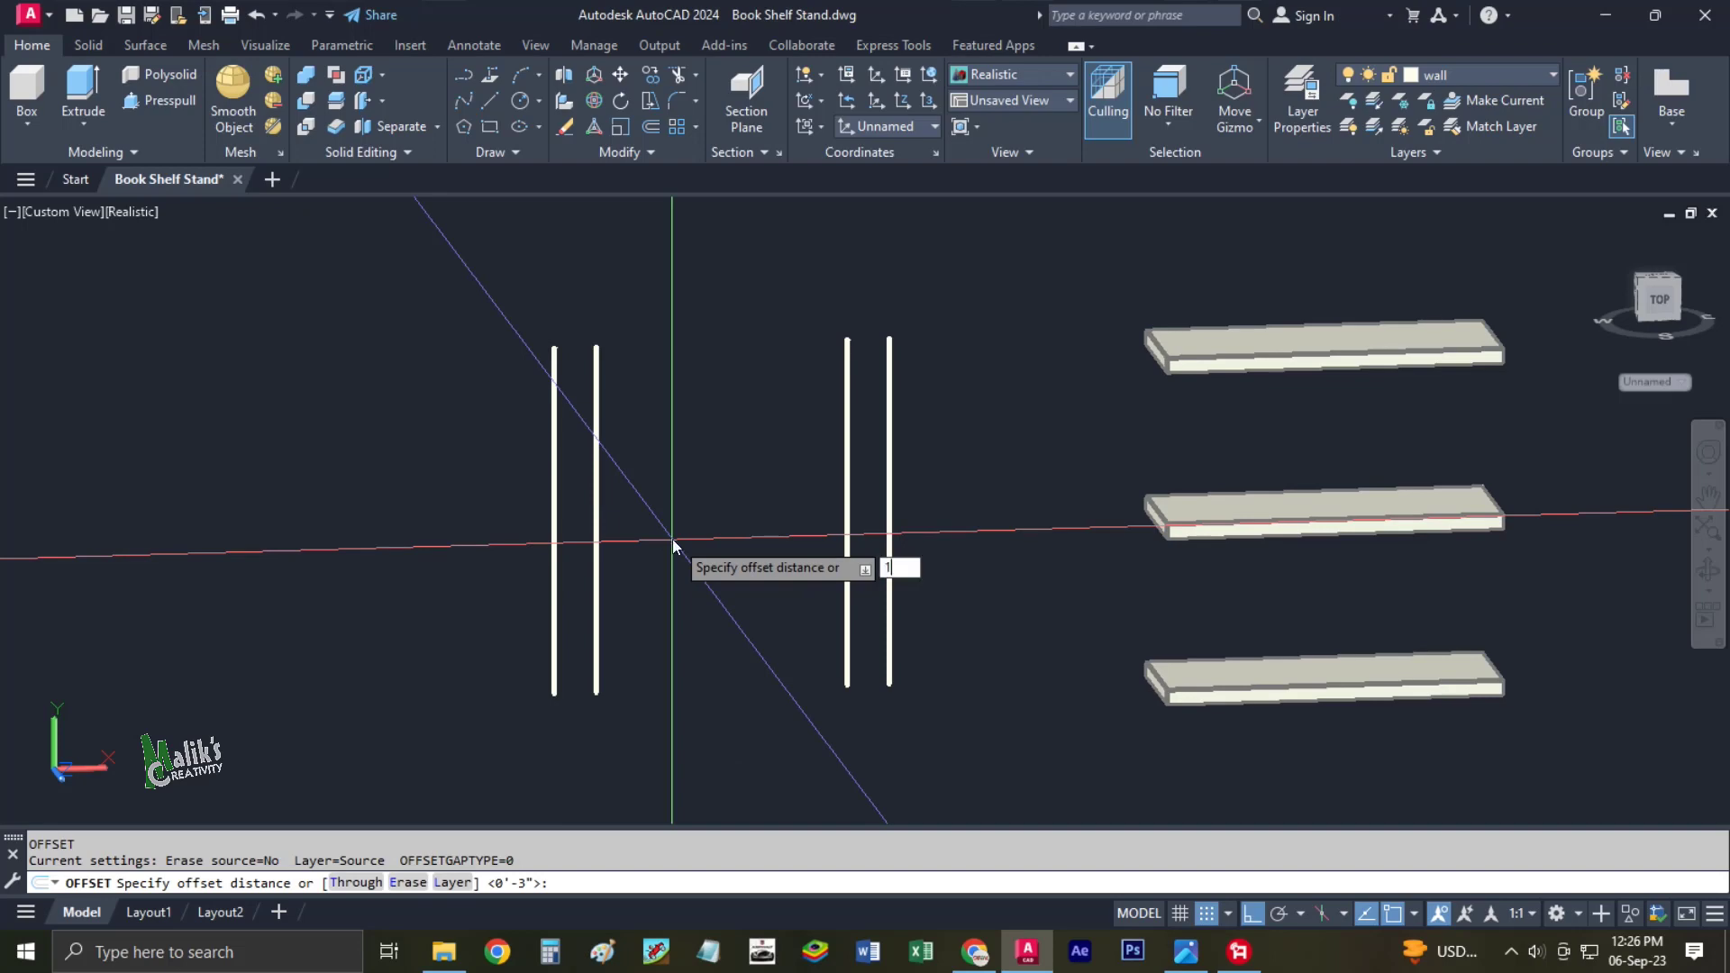
{"action": "key", "text": "Return"}
{"action": "left_click", "coordinate": [601, 555]}
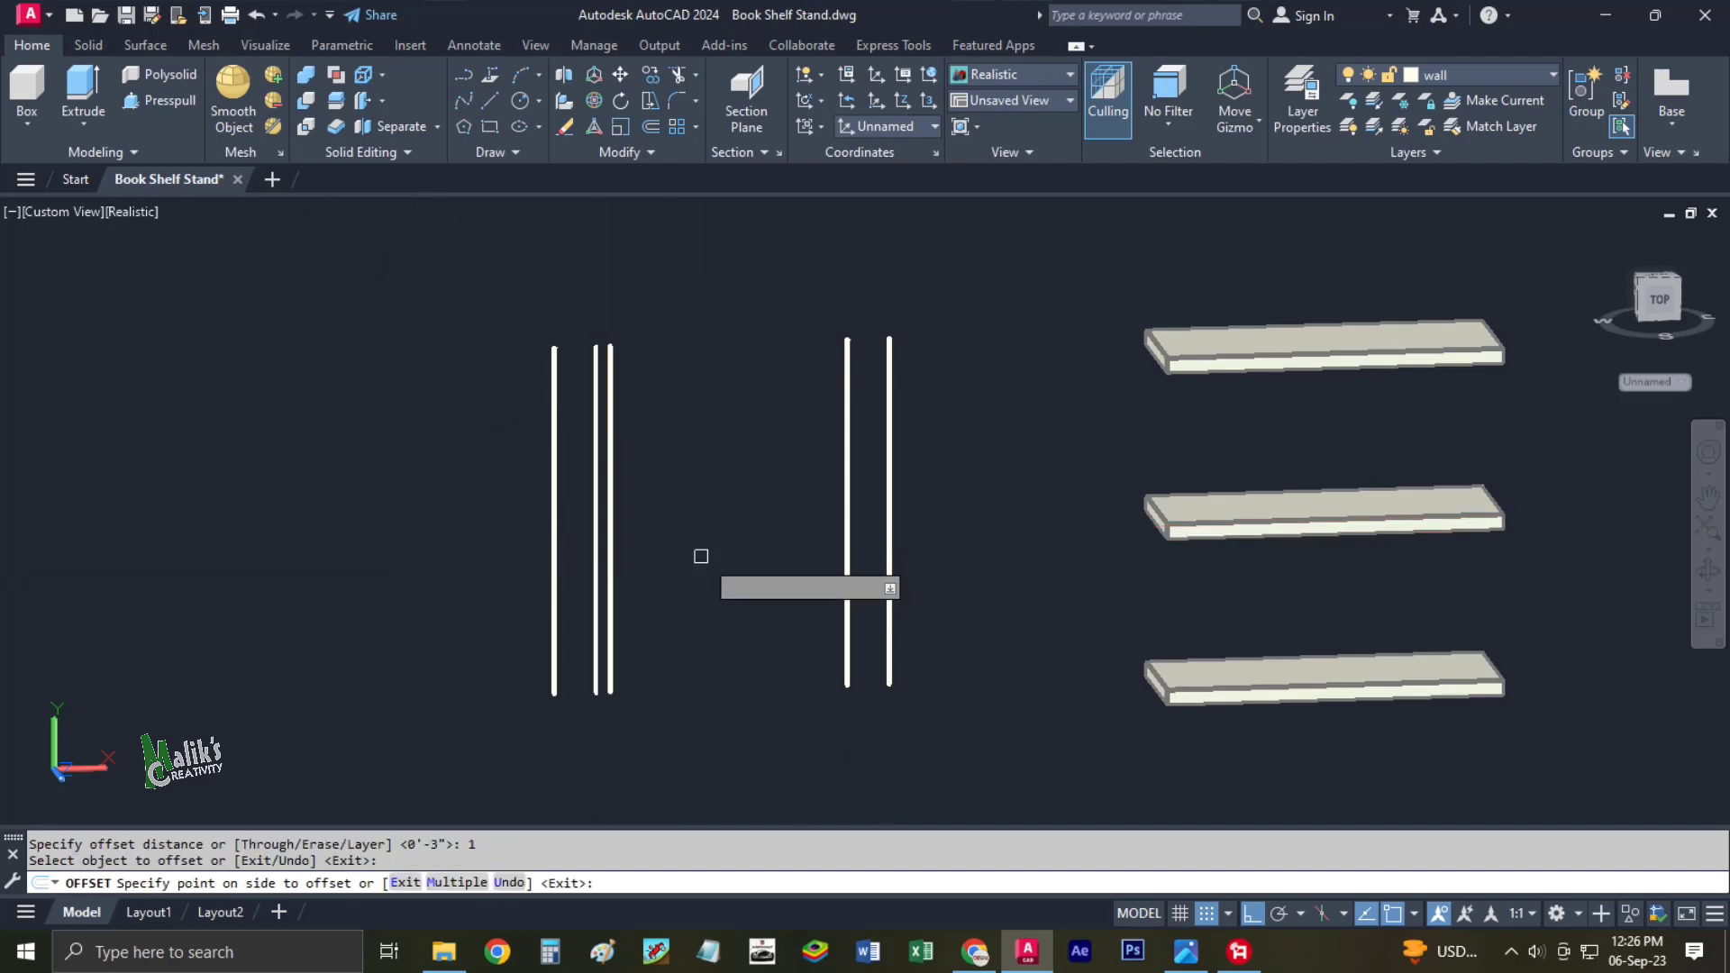
{"action": "left_click", "coordinate": [847, 533]}
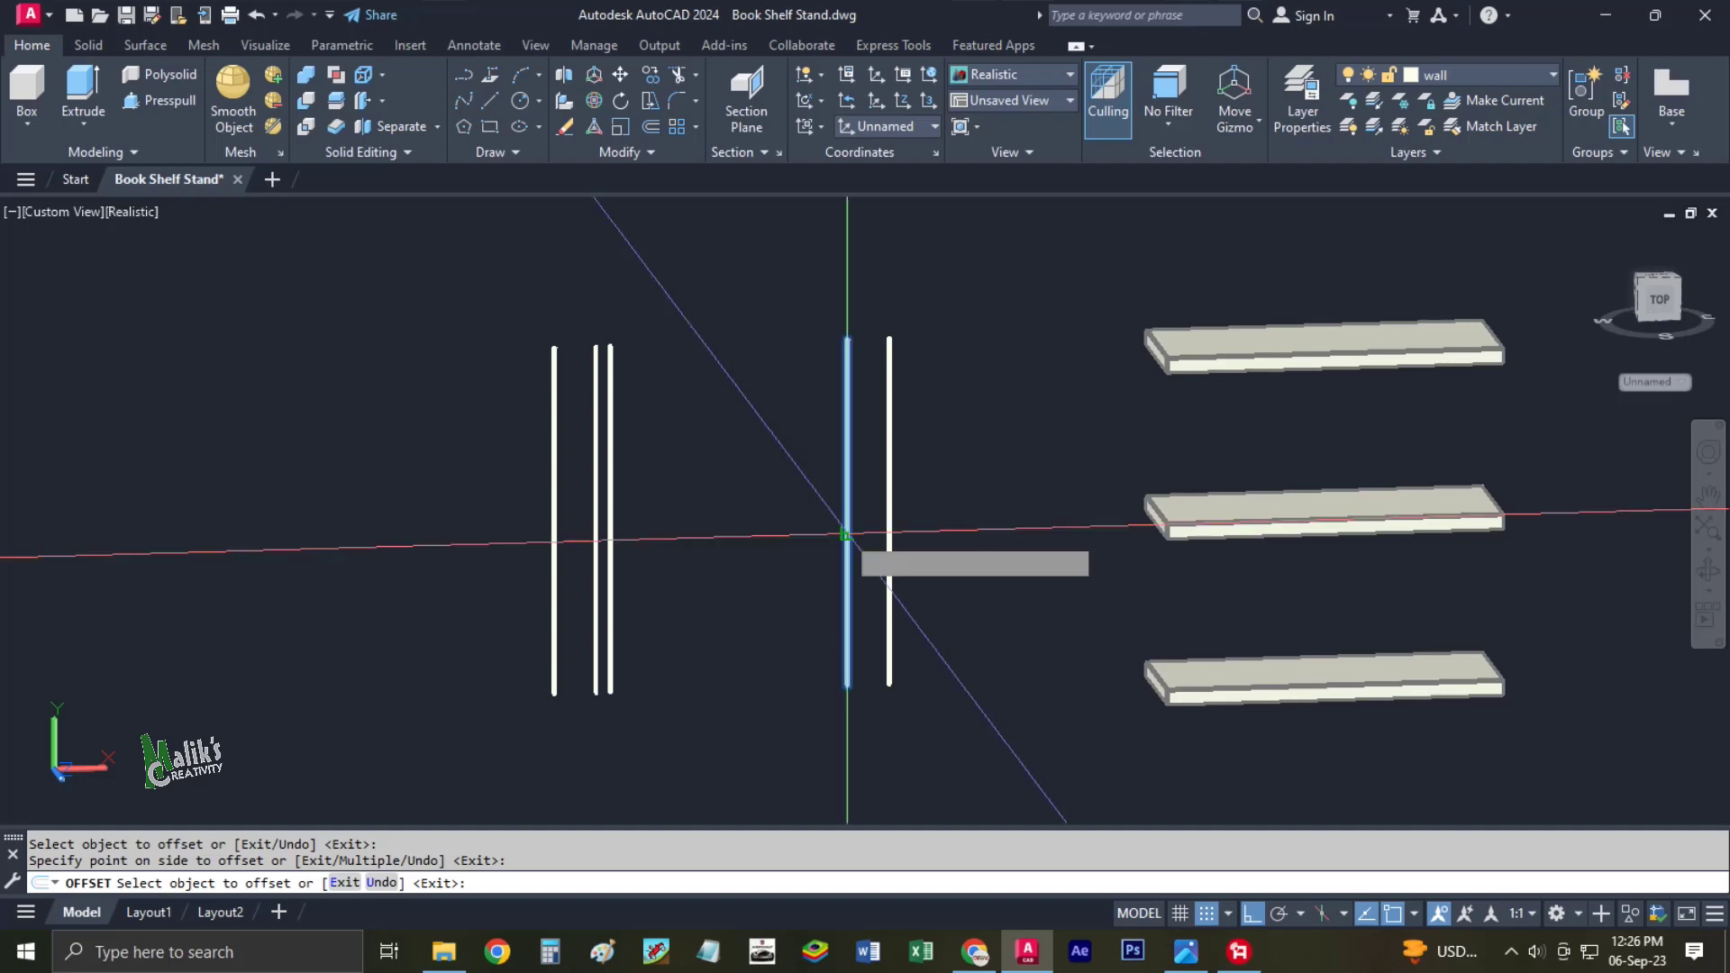
{"action": "left_click", "coordinate": [781, 532]}
{"action": "key", "text": "Escape"}
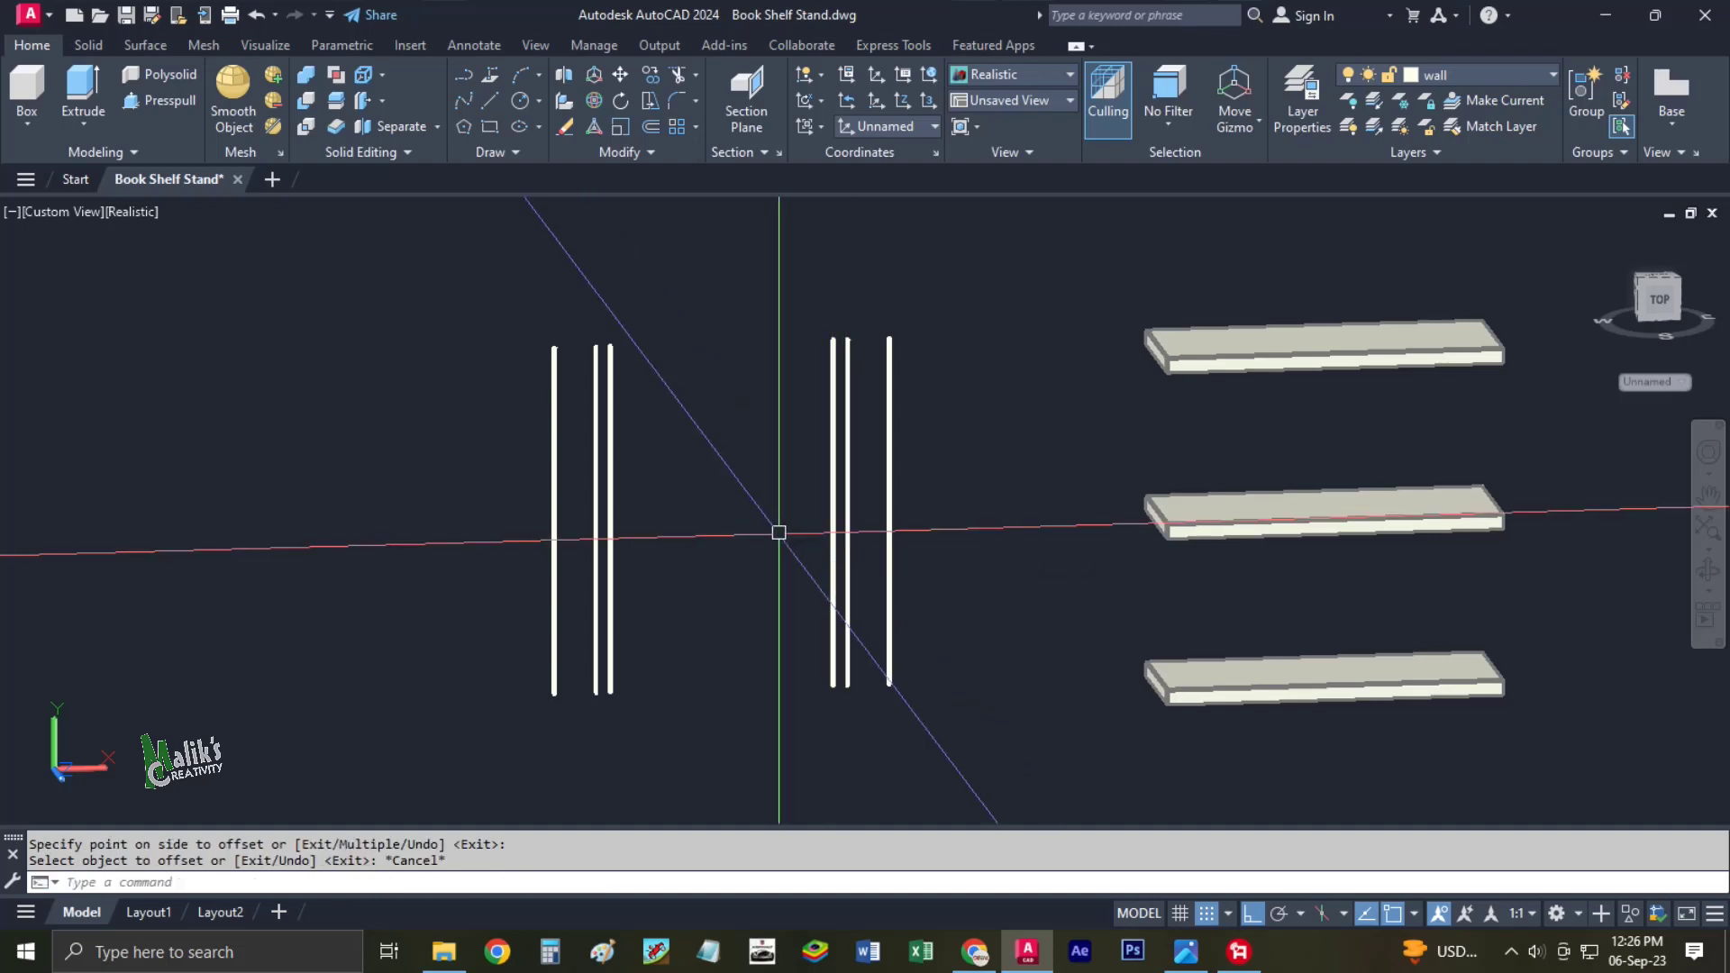
{"action": "key", "text": "Return"}
{"action": "key", "text": "Return"}
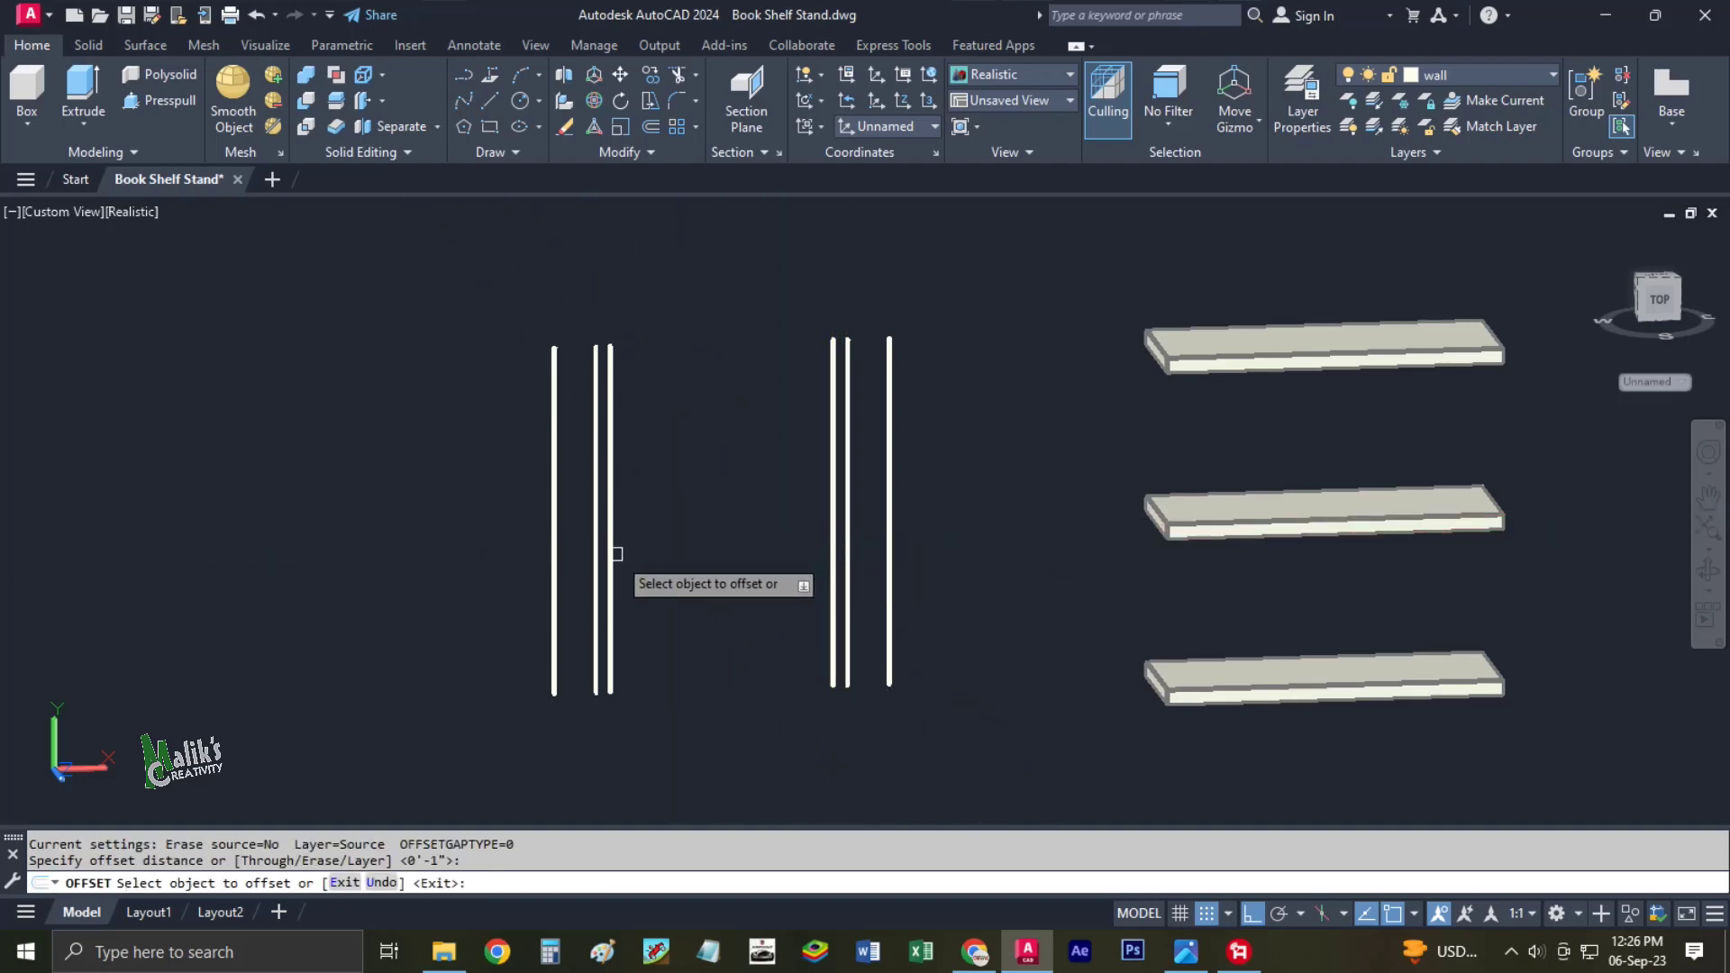
{"action": "left_click", "coordinate": [610, 555]}
{"action": "left_click", "coordinate": [750, 534]}
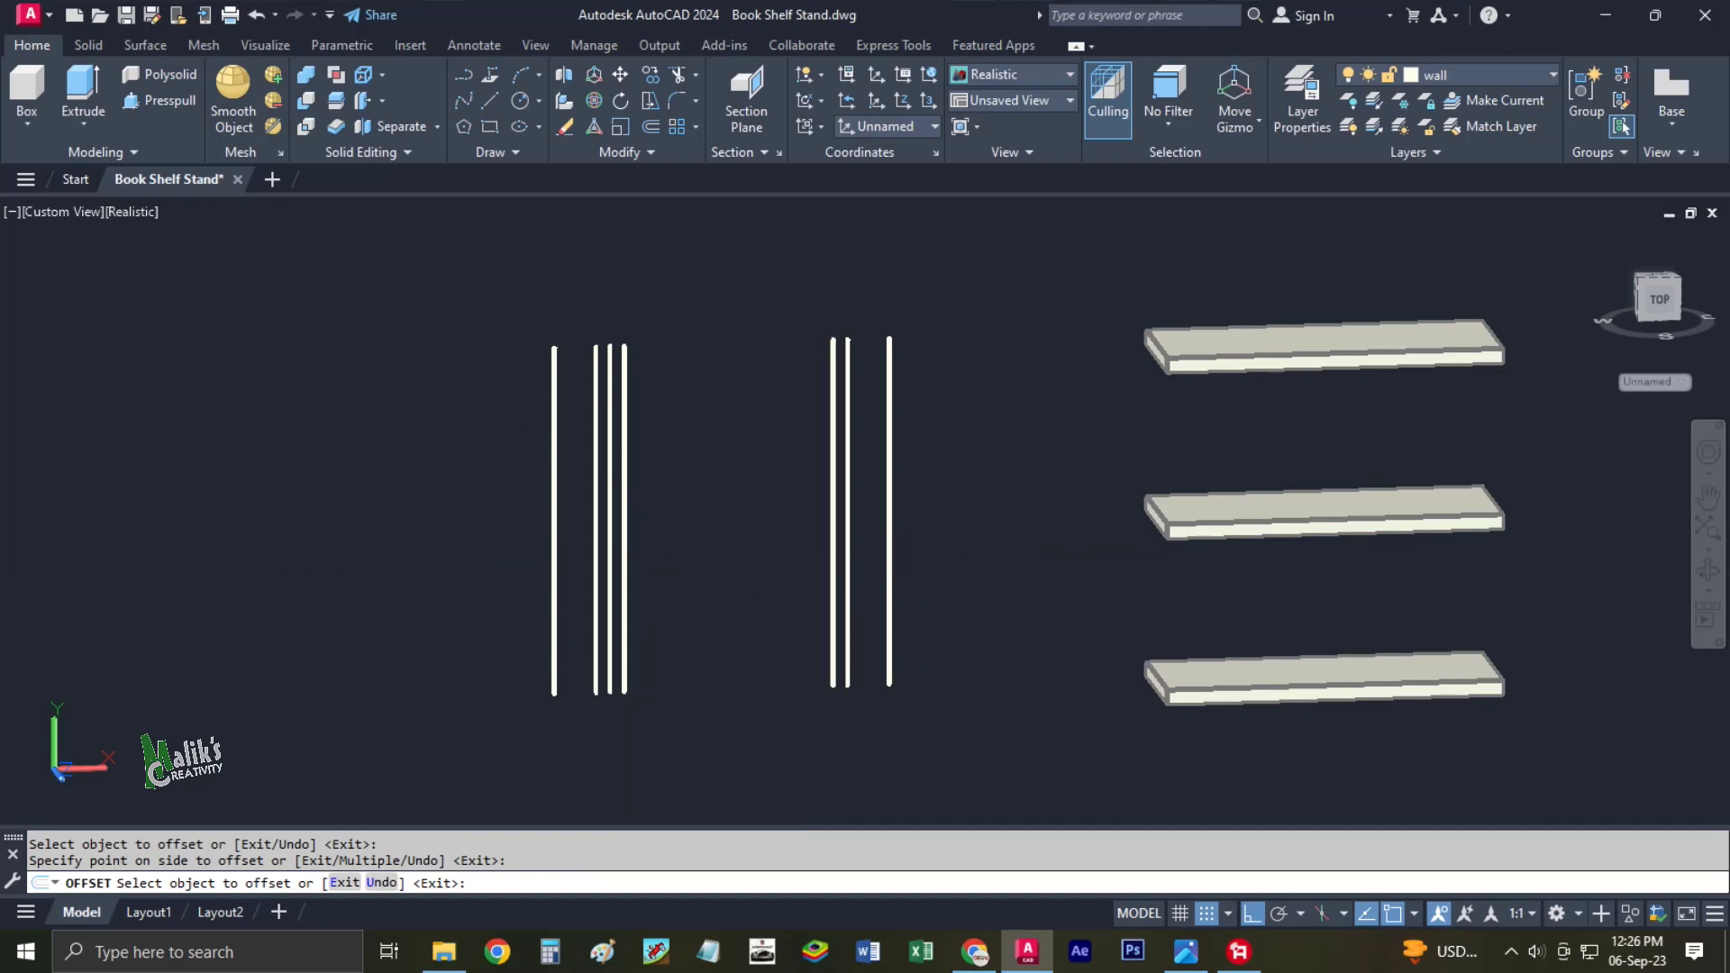
Finish the last 1-inch offset and draw the right group's diagonal to the middle line.
{"action": "left_click", "coordinate": [833, 533]}
{"action": "left_click", "coordinate": [746, 532]}
{"action": "key", "text": "Escape"}
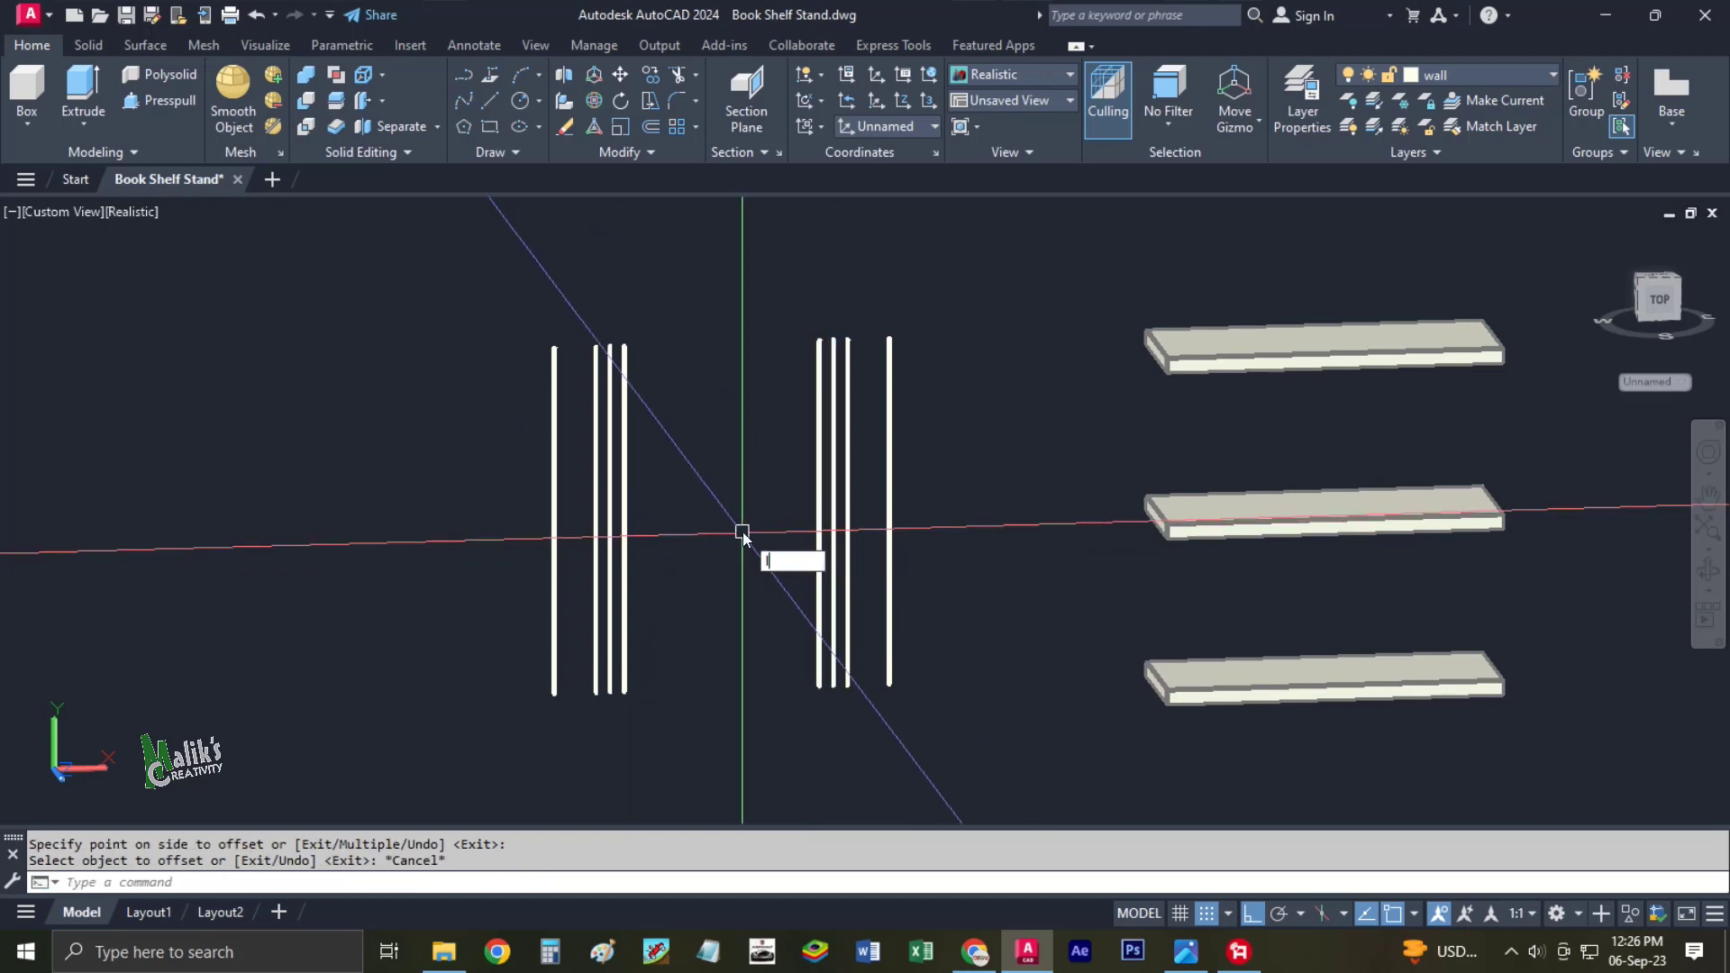
{"action": "type", "text": "L"}
{"action": "key", "text": "Return"}
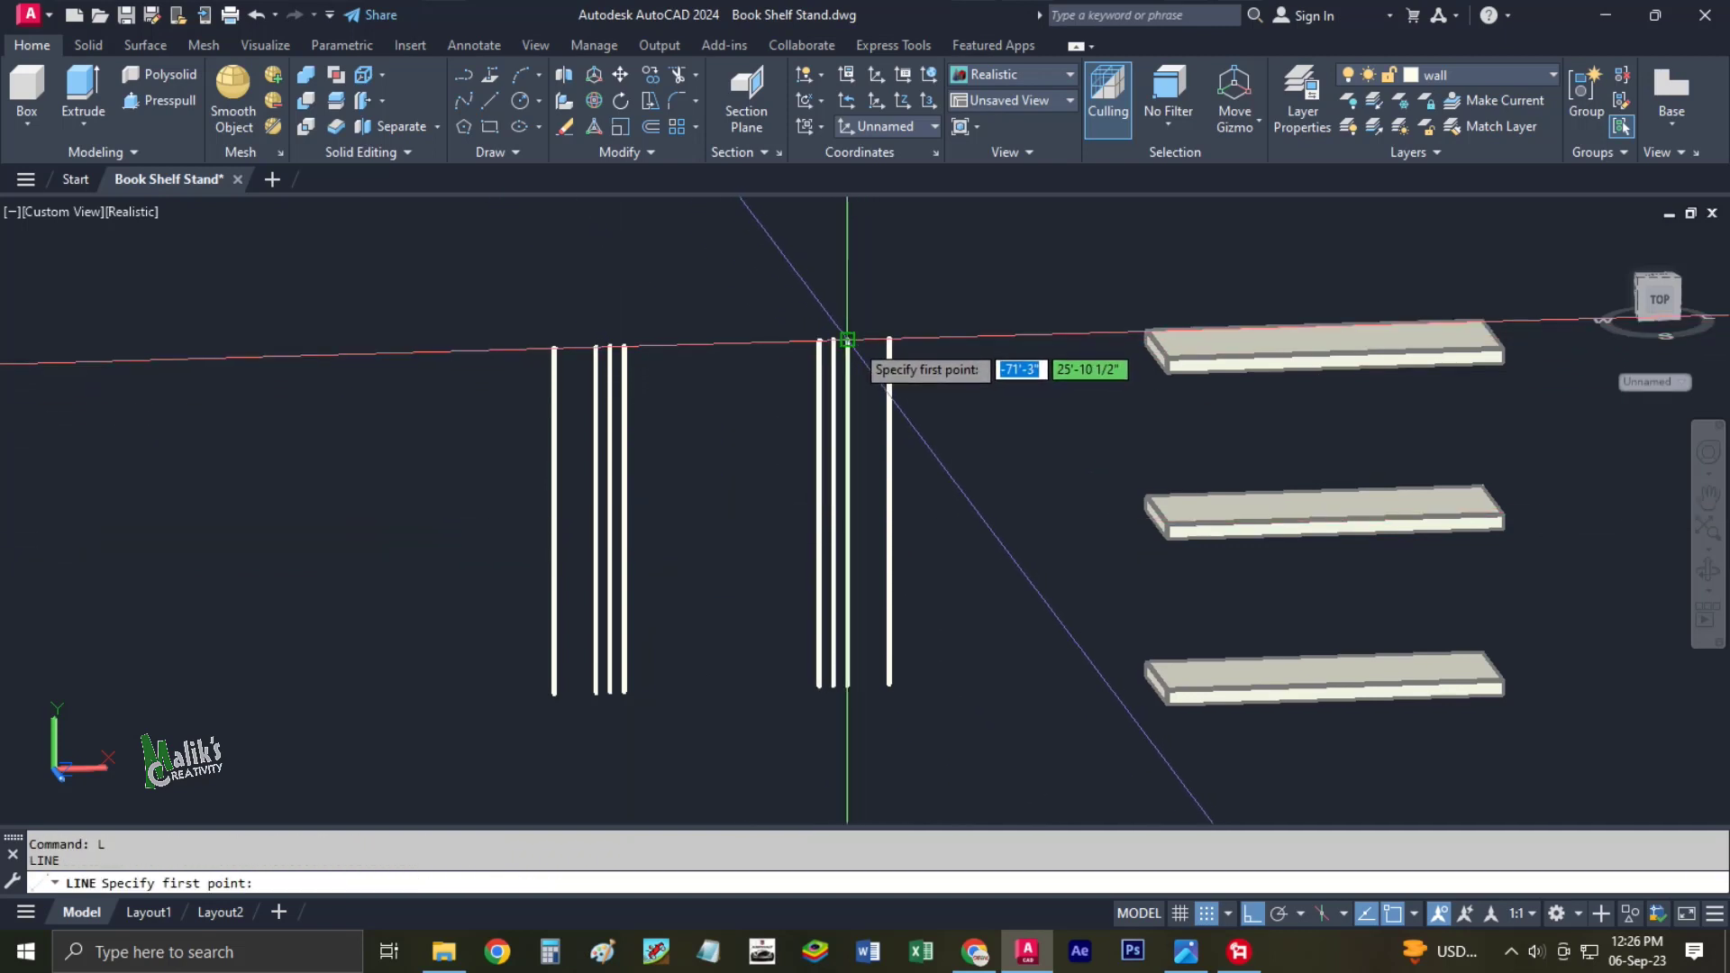
{"action": "left_click", "coordinate": [847, 341]}
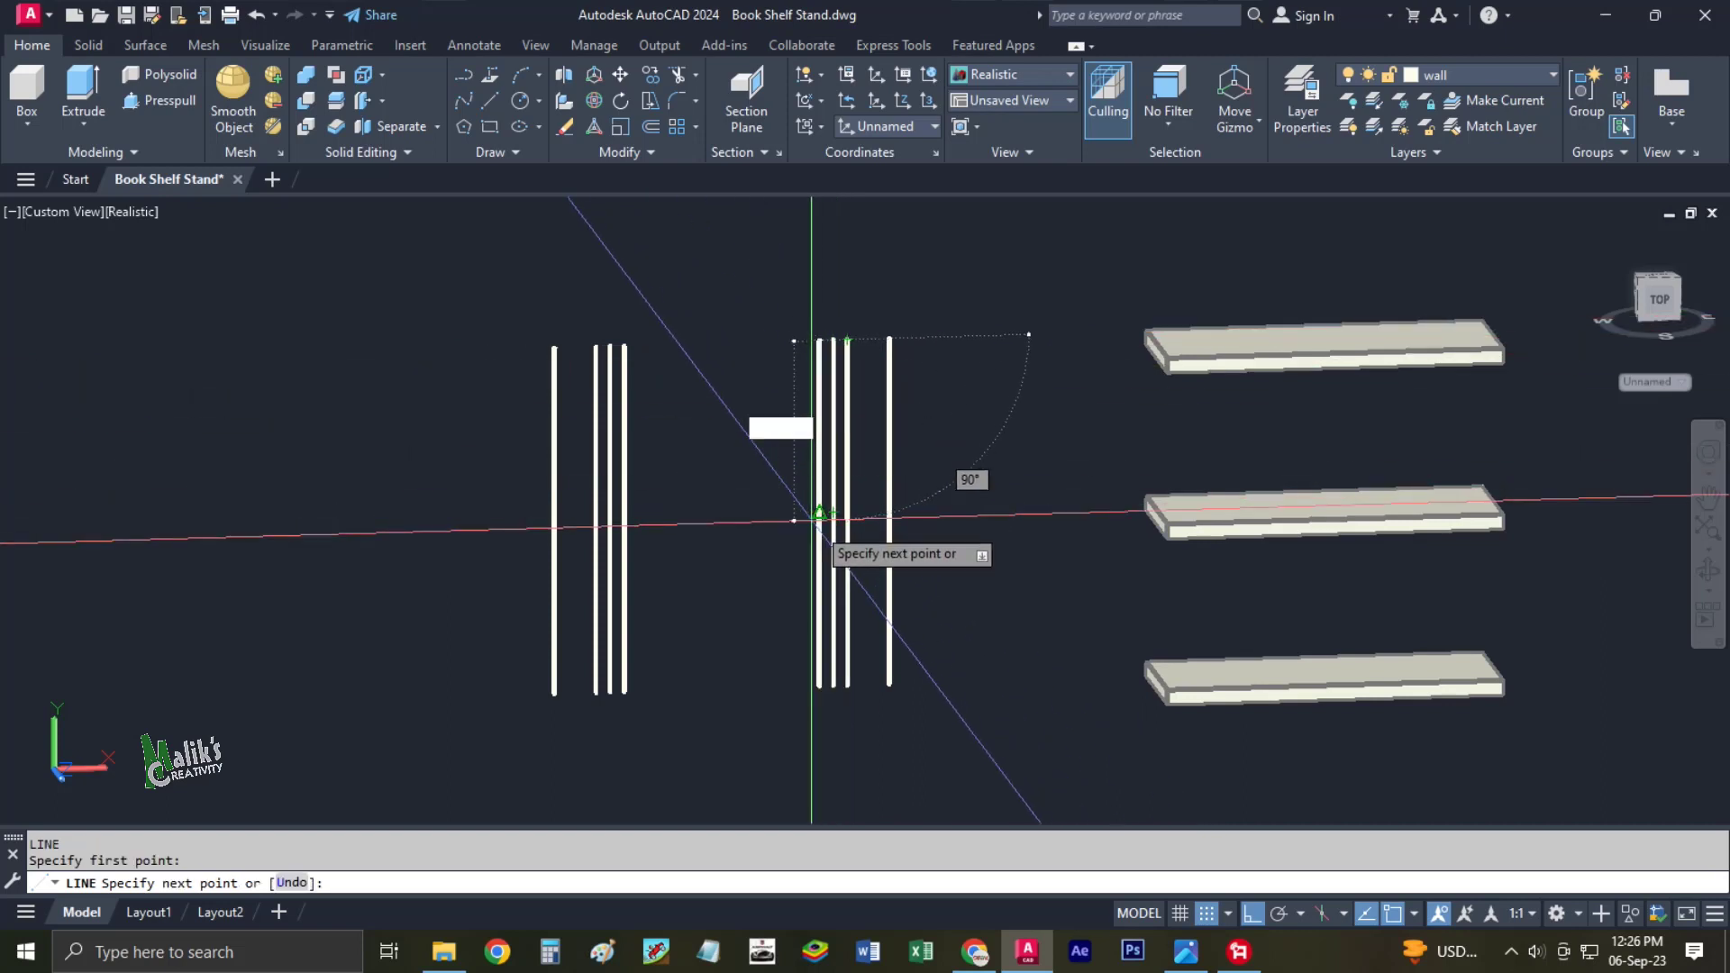
{"action": "left_click", "coordinate": [819, 514]}
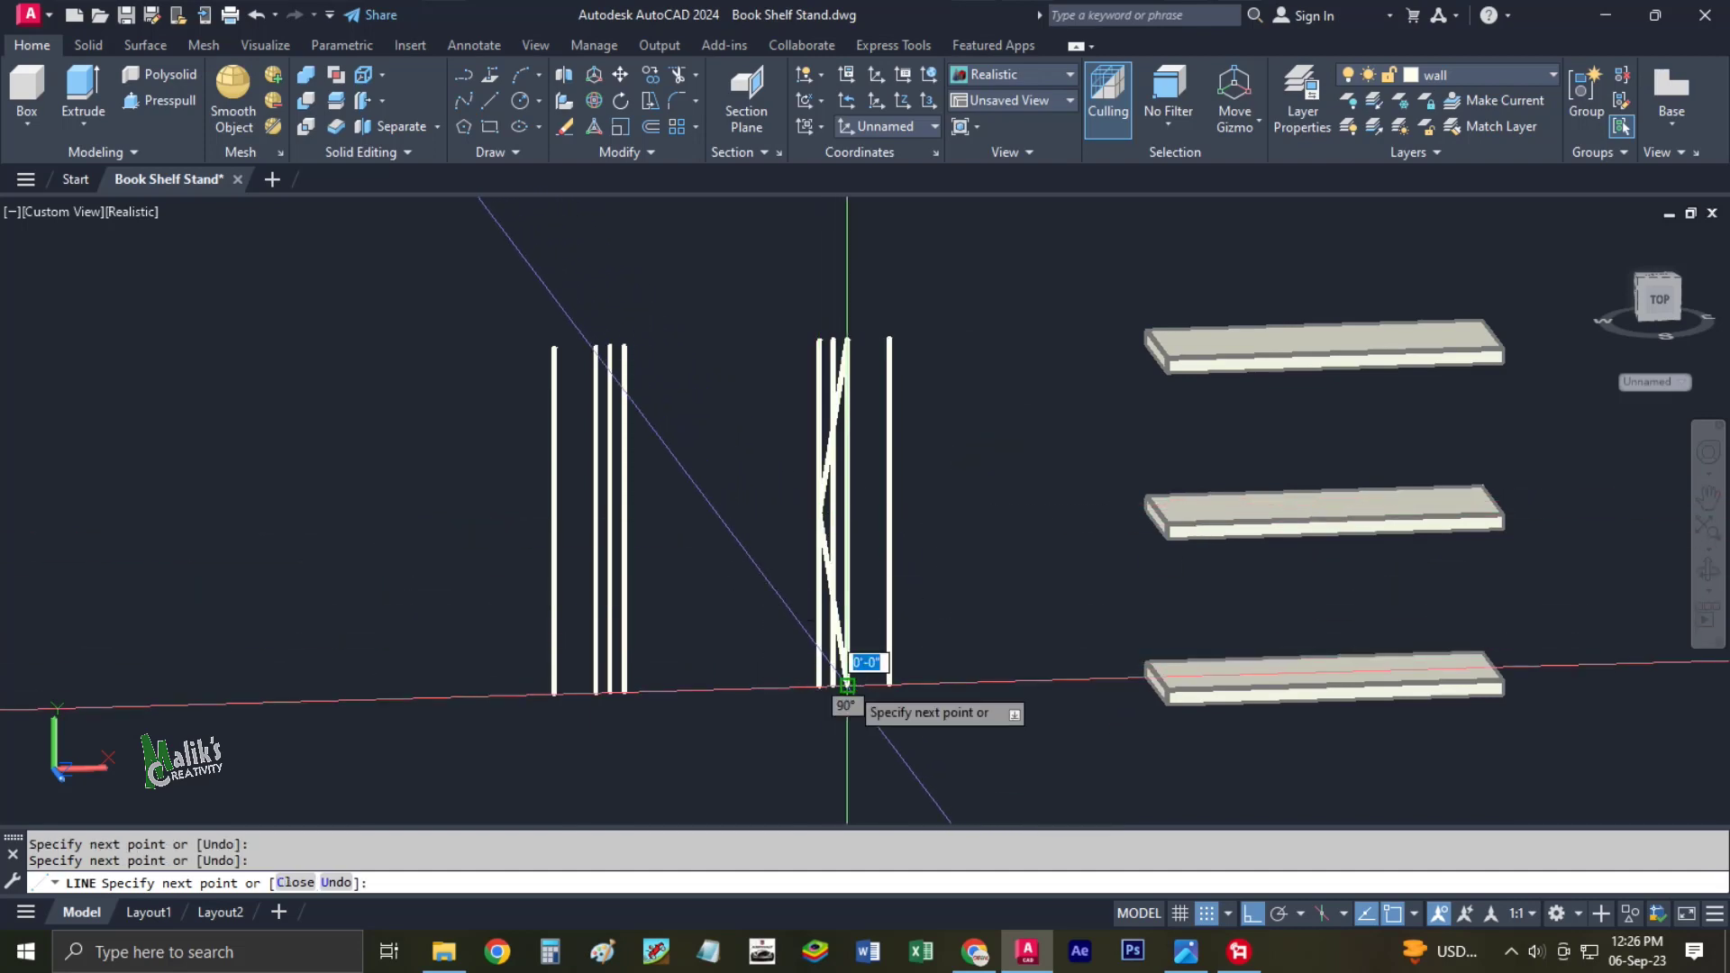
{"action": "key", "text": "Escape"}
Draw the left group's chevron diagonal from the middle down to the bottom.
{"action": "key", "text": "Return"}
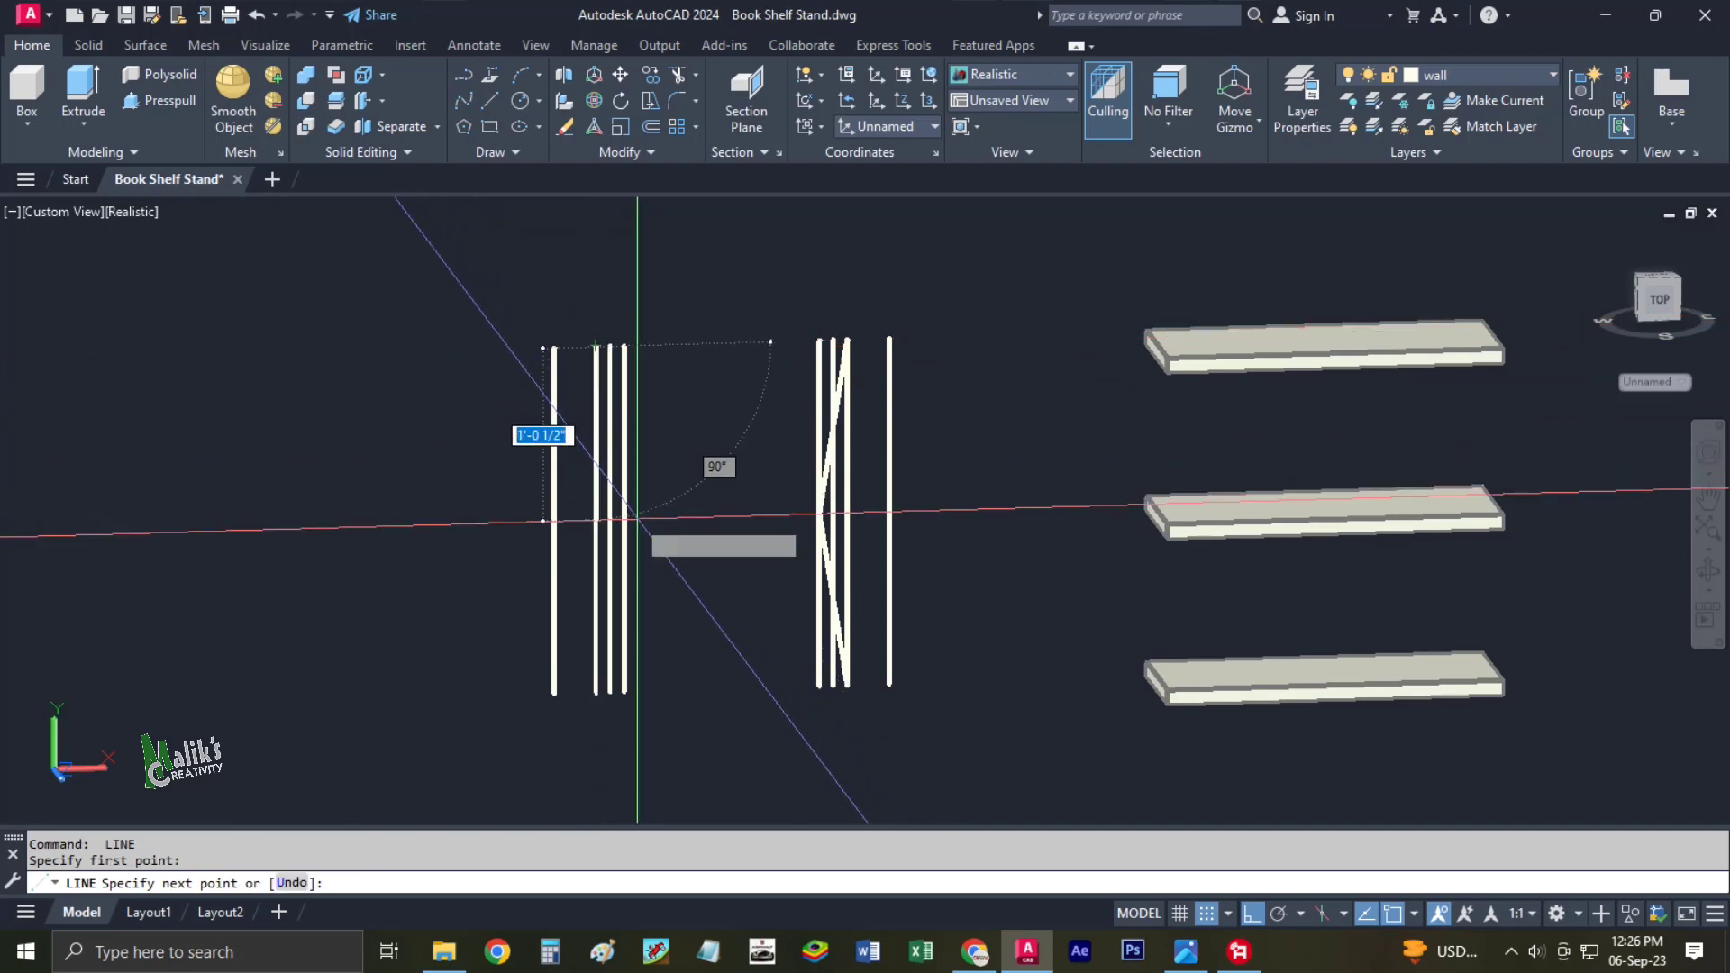
{"action": "left_click", "coordinate": [623, 522]}
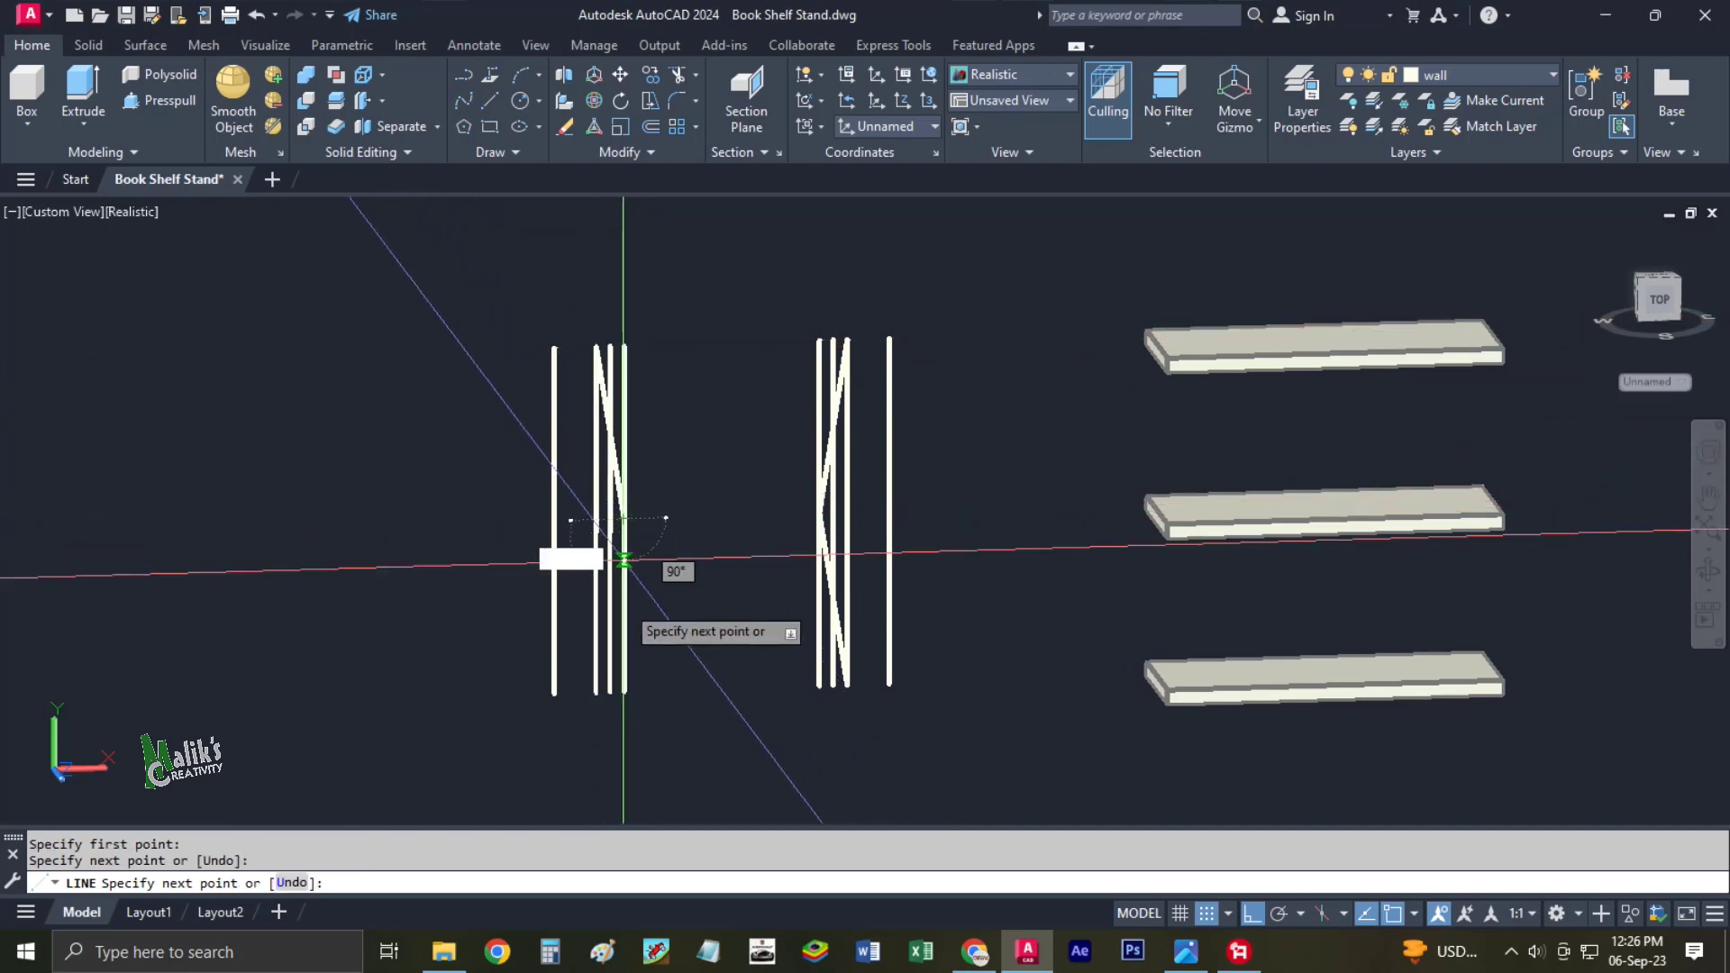
{"action": "left_click", "coordinate": [590, 694]}
{"action": "key", "text": "Escape"}
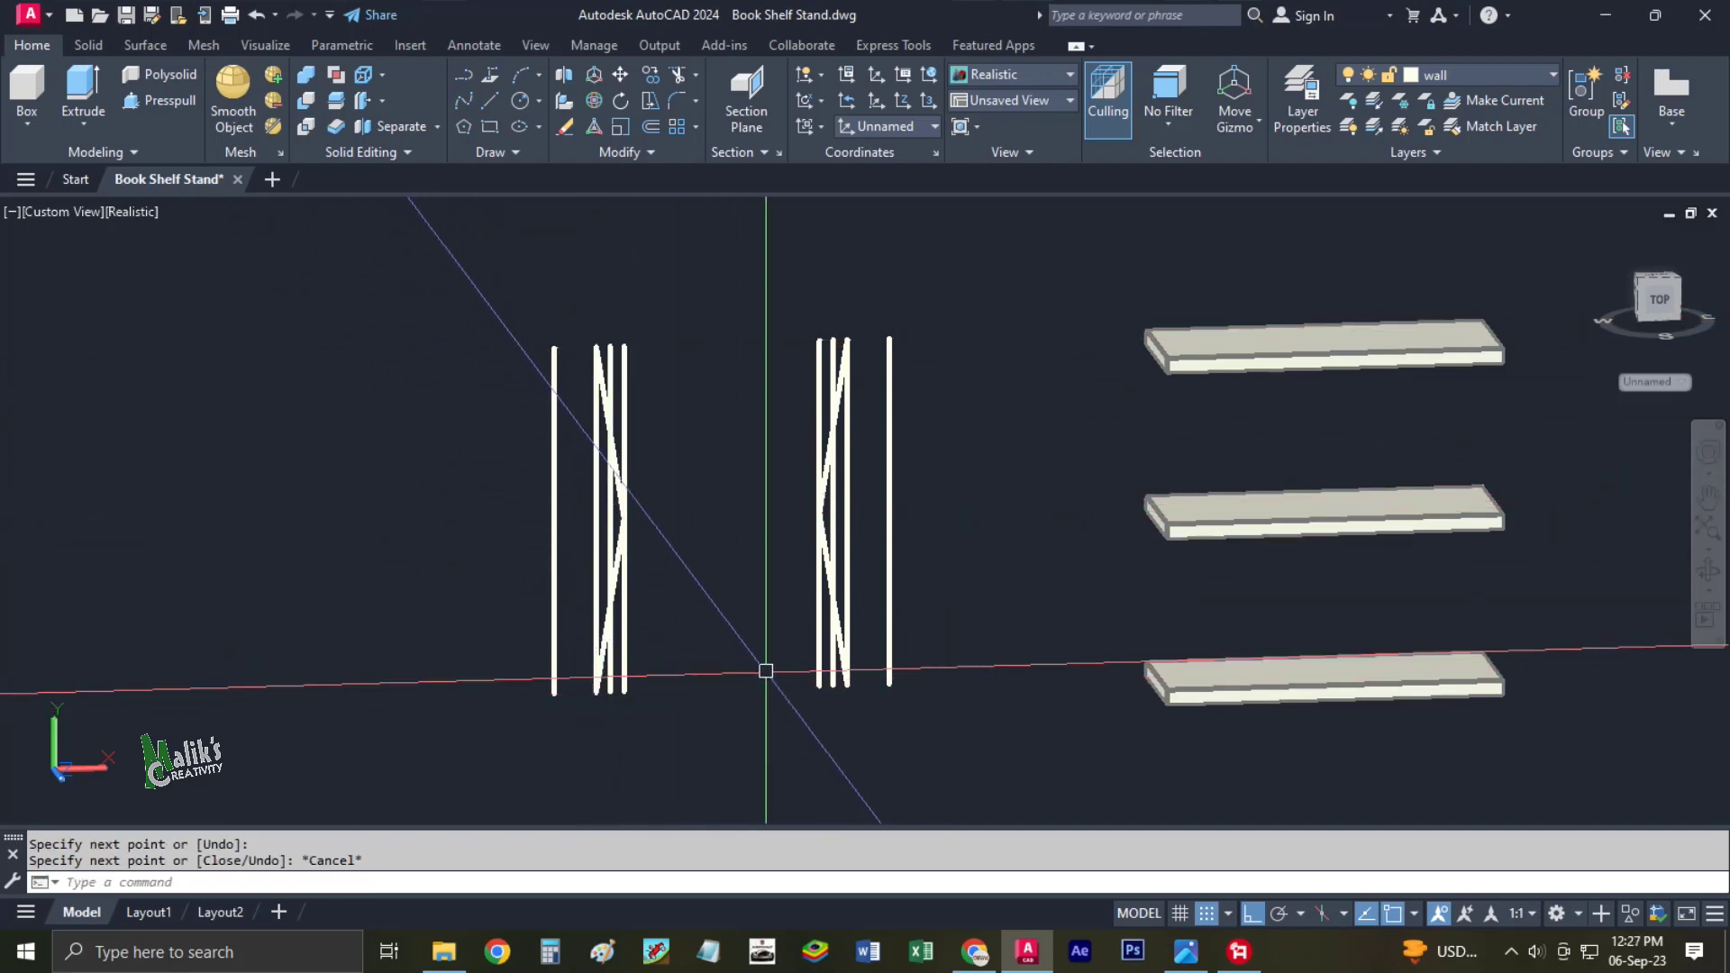
{"action": "left_click", "coordinate": [830, 674]}
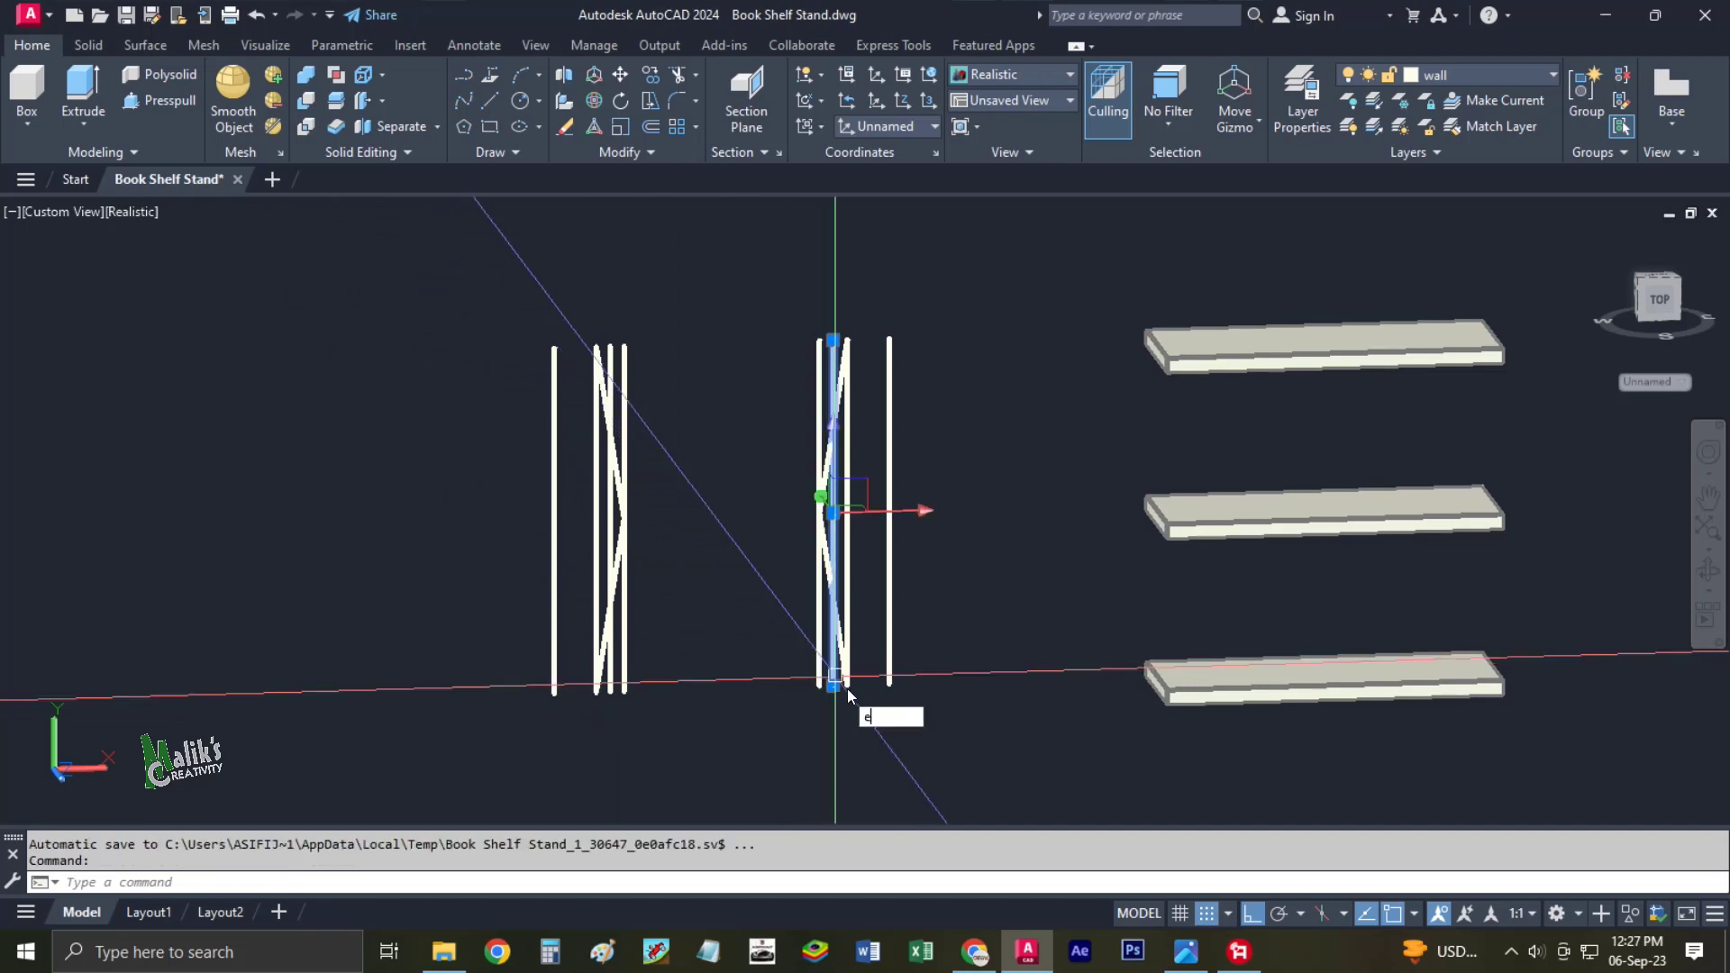
Erase the leftover vertical lines from the leg groups.
{"action": "type", "text": "e"}
{"action": "key", "text": "Return"}
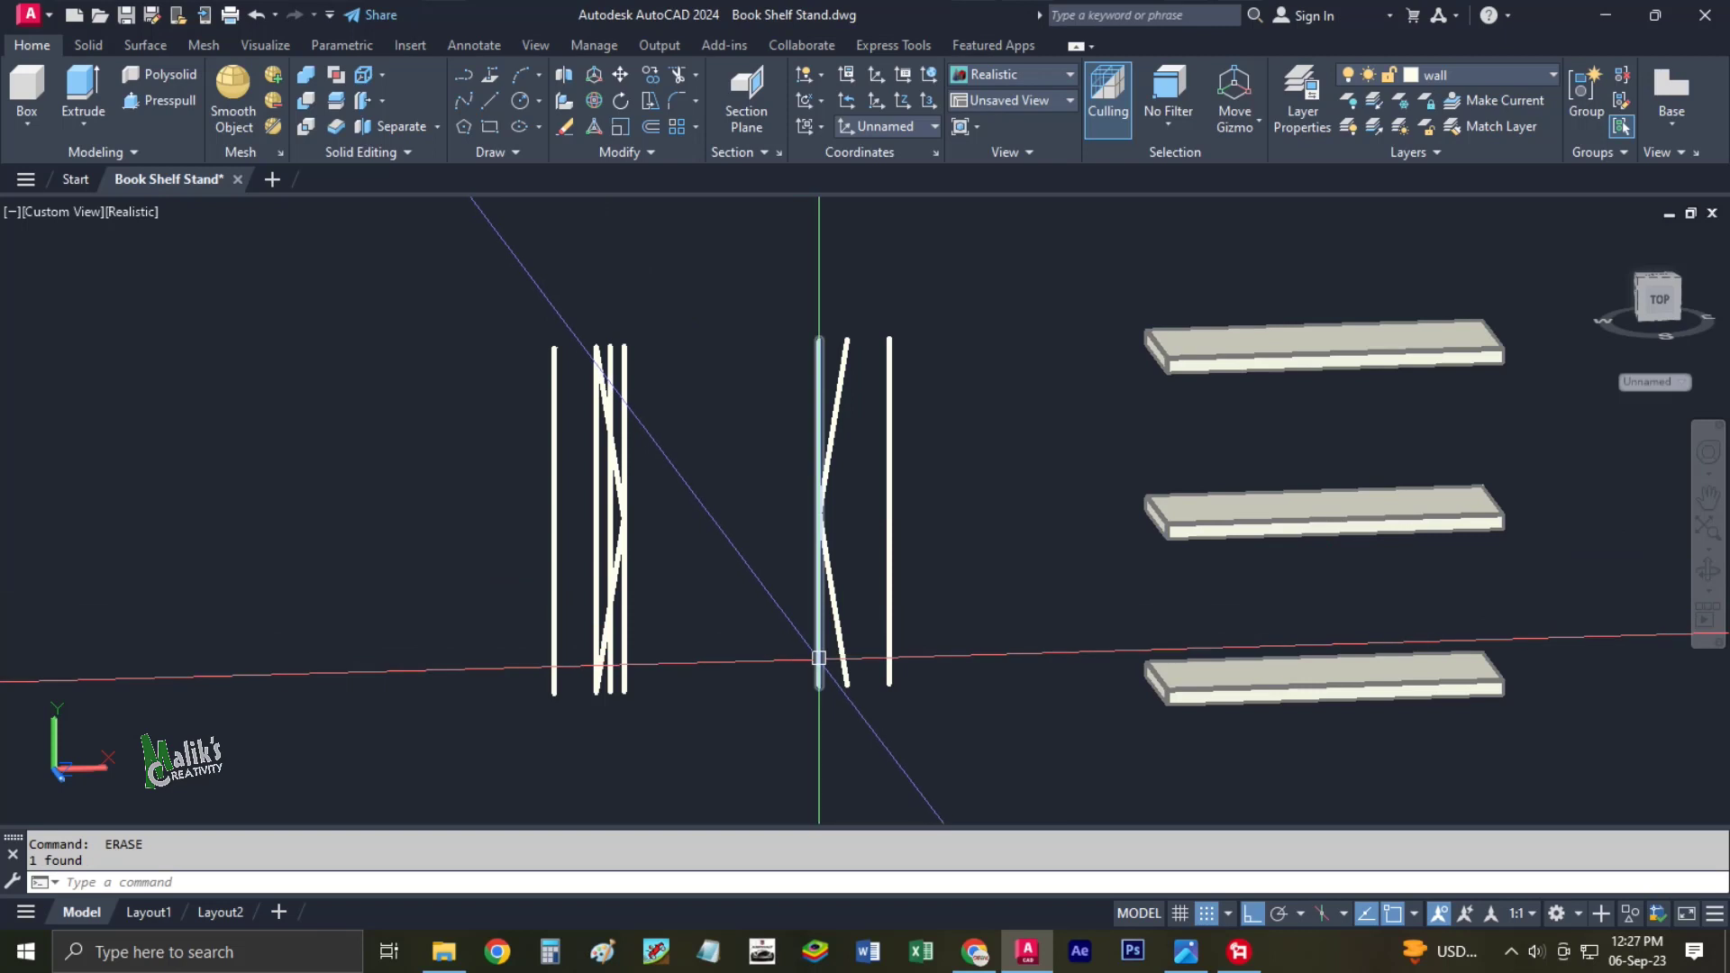
{"action": "key", "text": "Delete"}
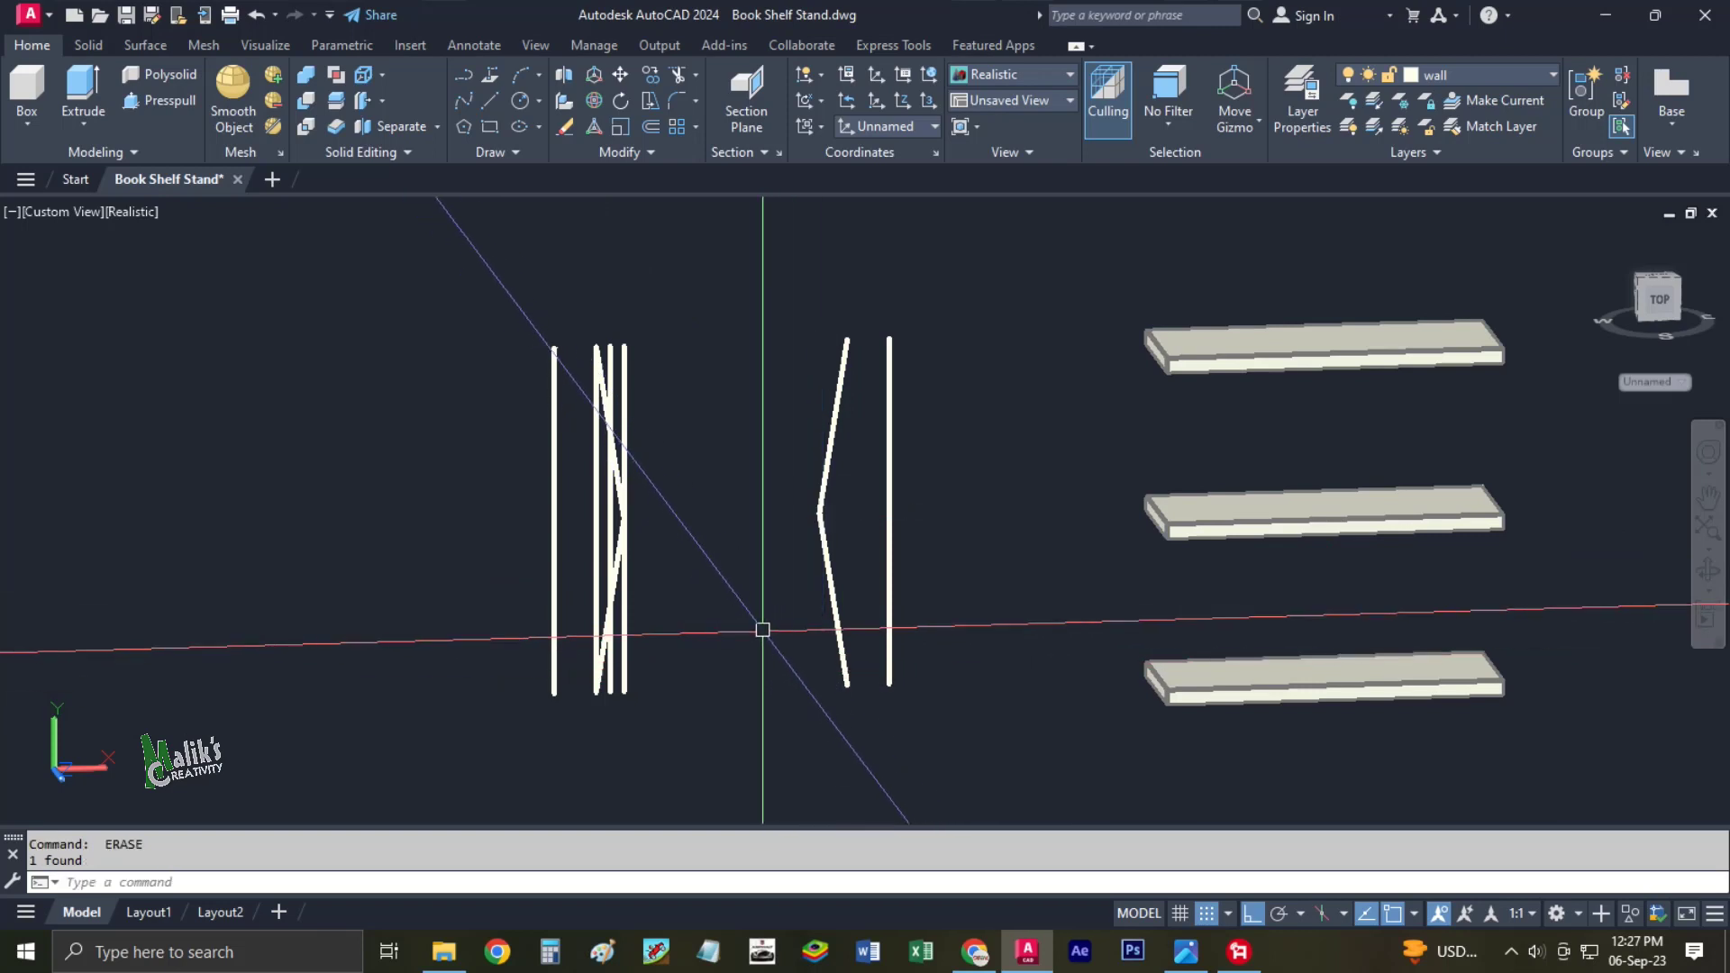
{"action": "type", "text": "o"}
{"action": "key", "text": "Return"}
{"action": "key", "text": "Return"}
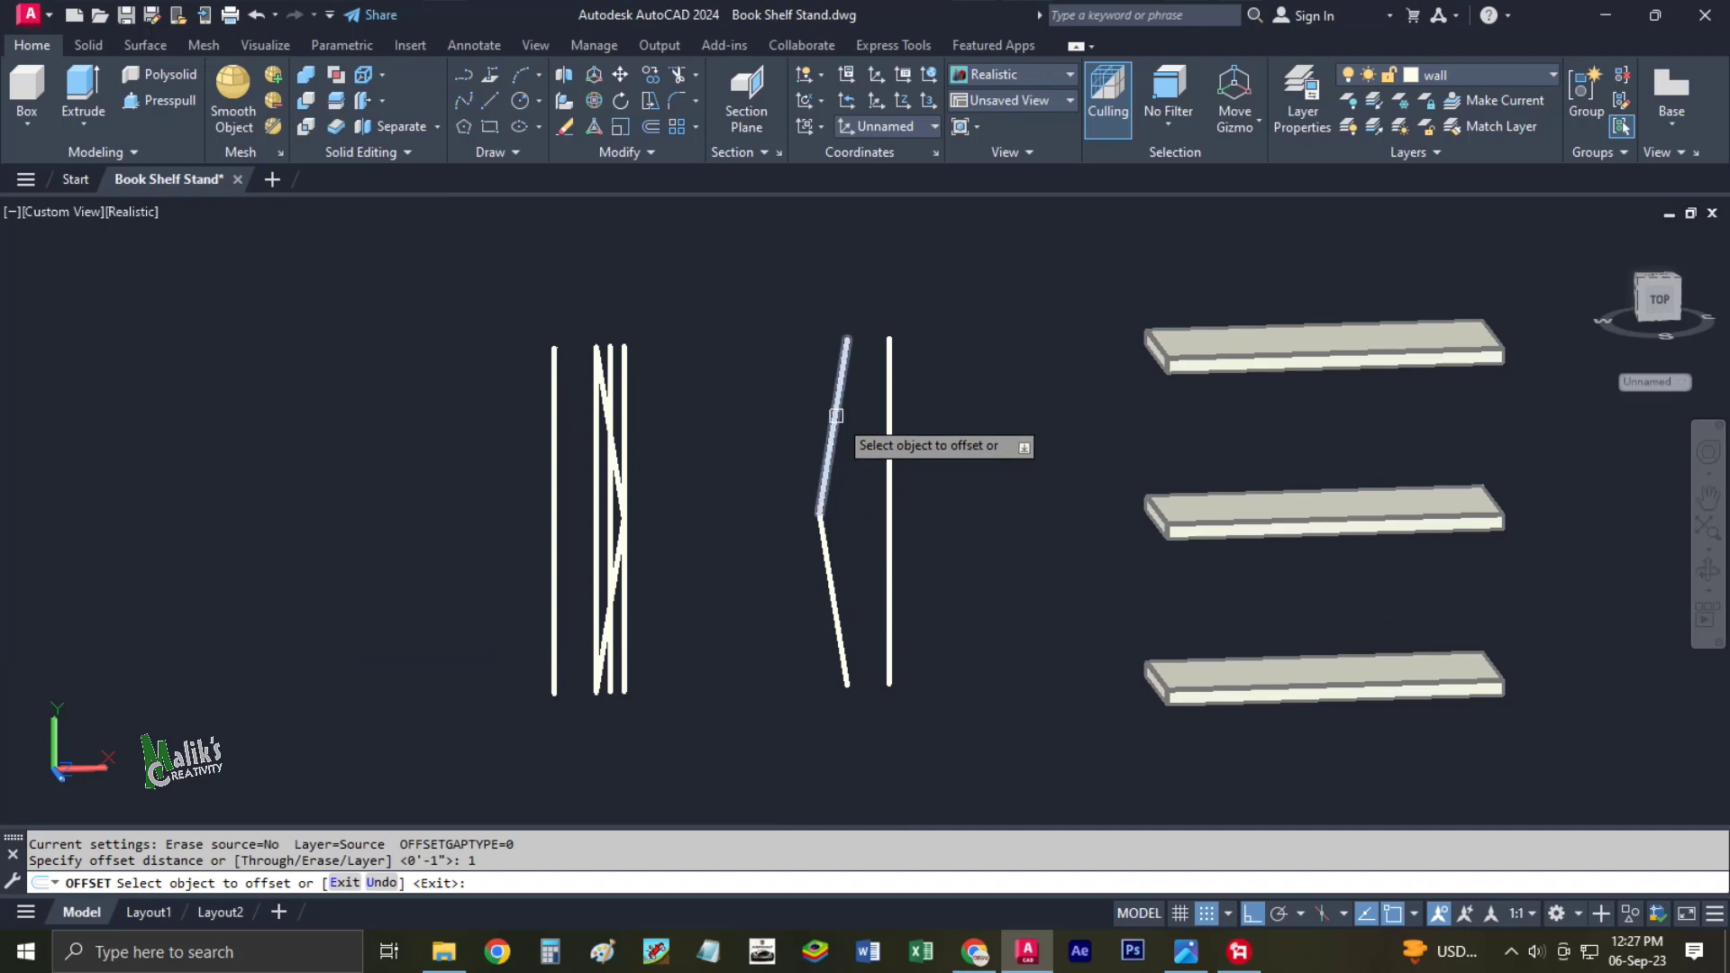
{"action": "key", "text": "Escape"}
Draw a 1-inch top cap and a bottom foot segment on the slanted leg.
{"action": "type", "text": "l"}
{"action": "key", "text": "Return"}
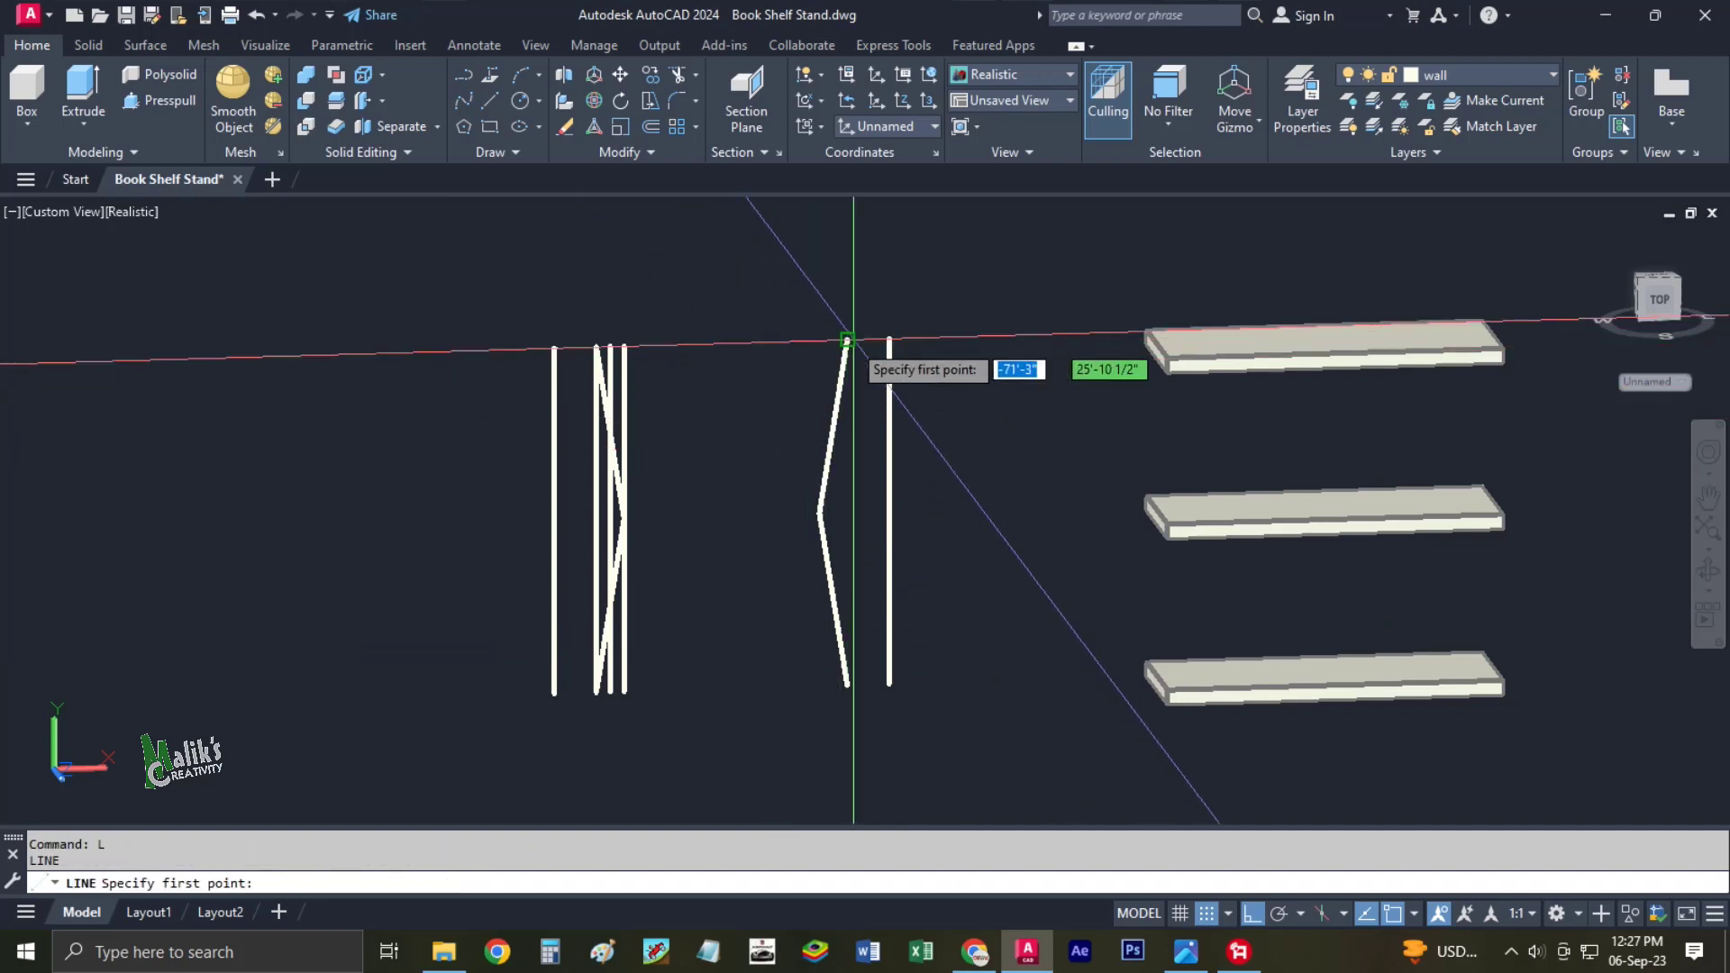
{"action": "left_click", "coordinate": [847, 340]}
{"action": "type", "text": "1"}
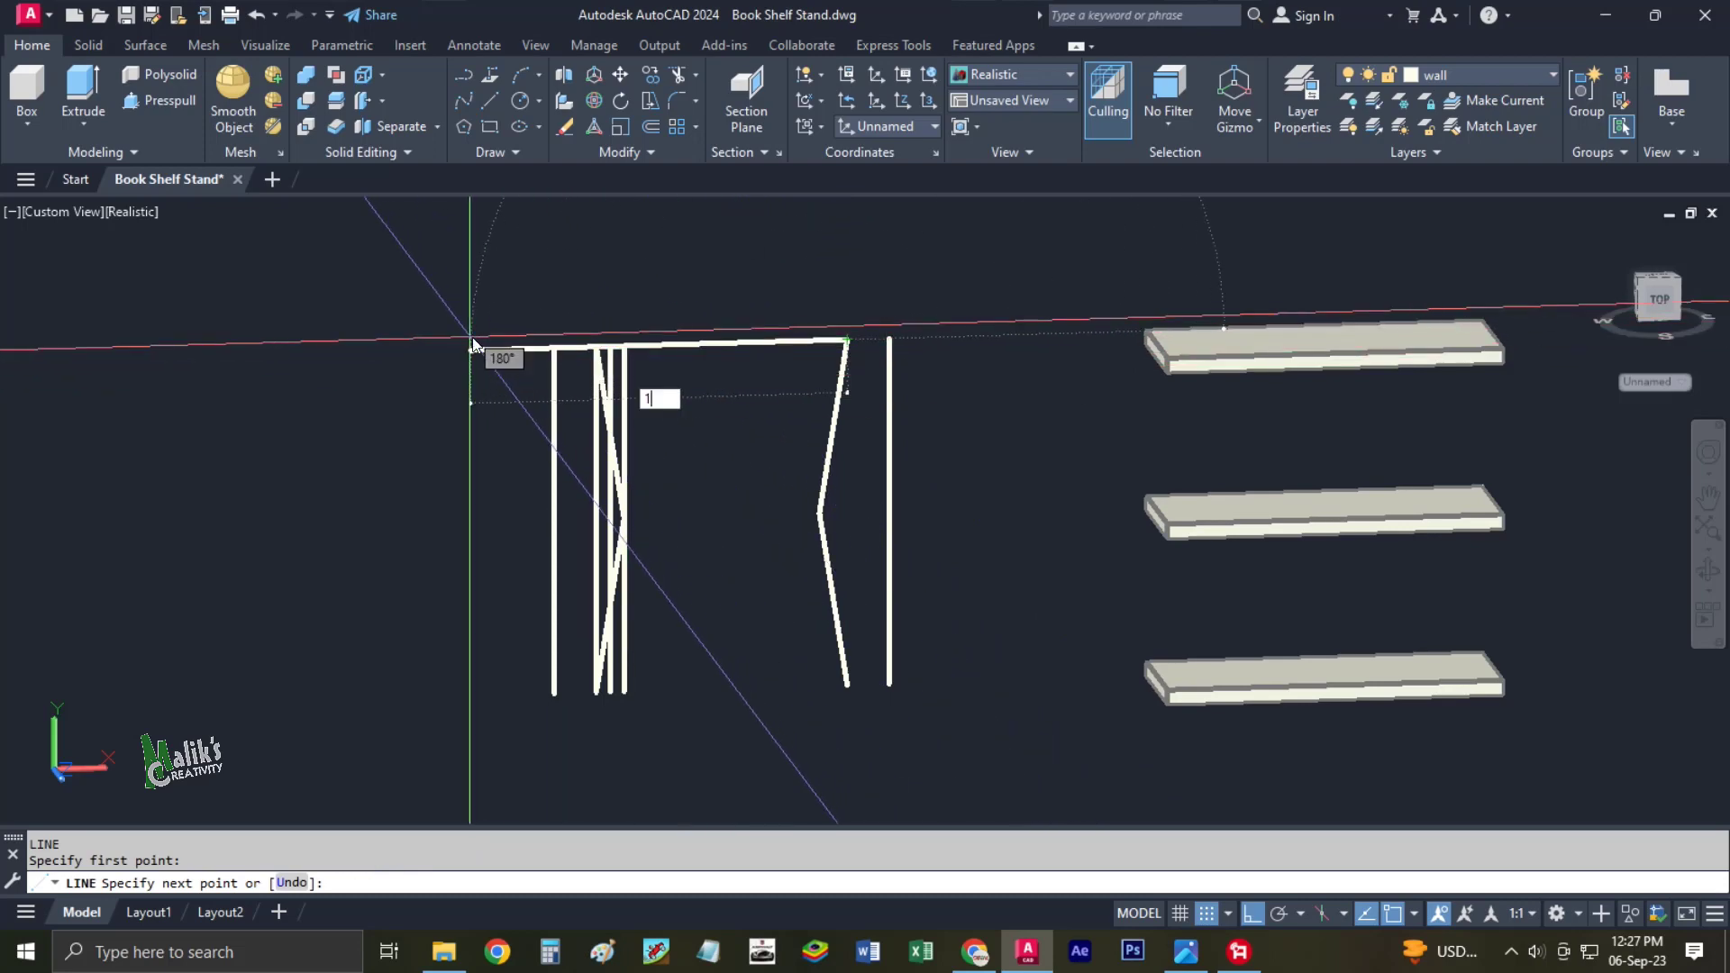
{"action": "key", "text": "Return"}
{"action": "key", "text": "Escape"}
{"action": "key", "text": "Return"}
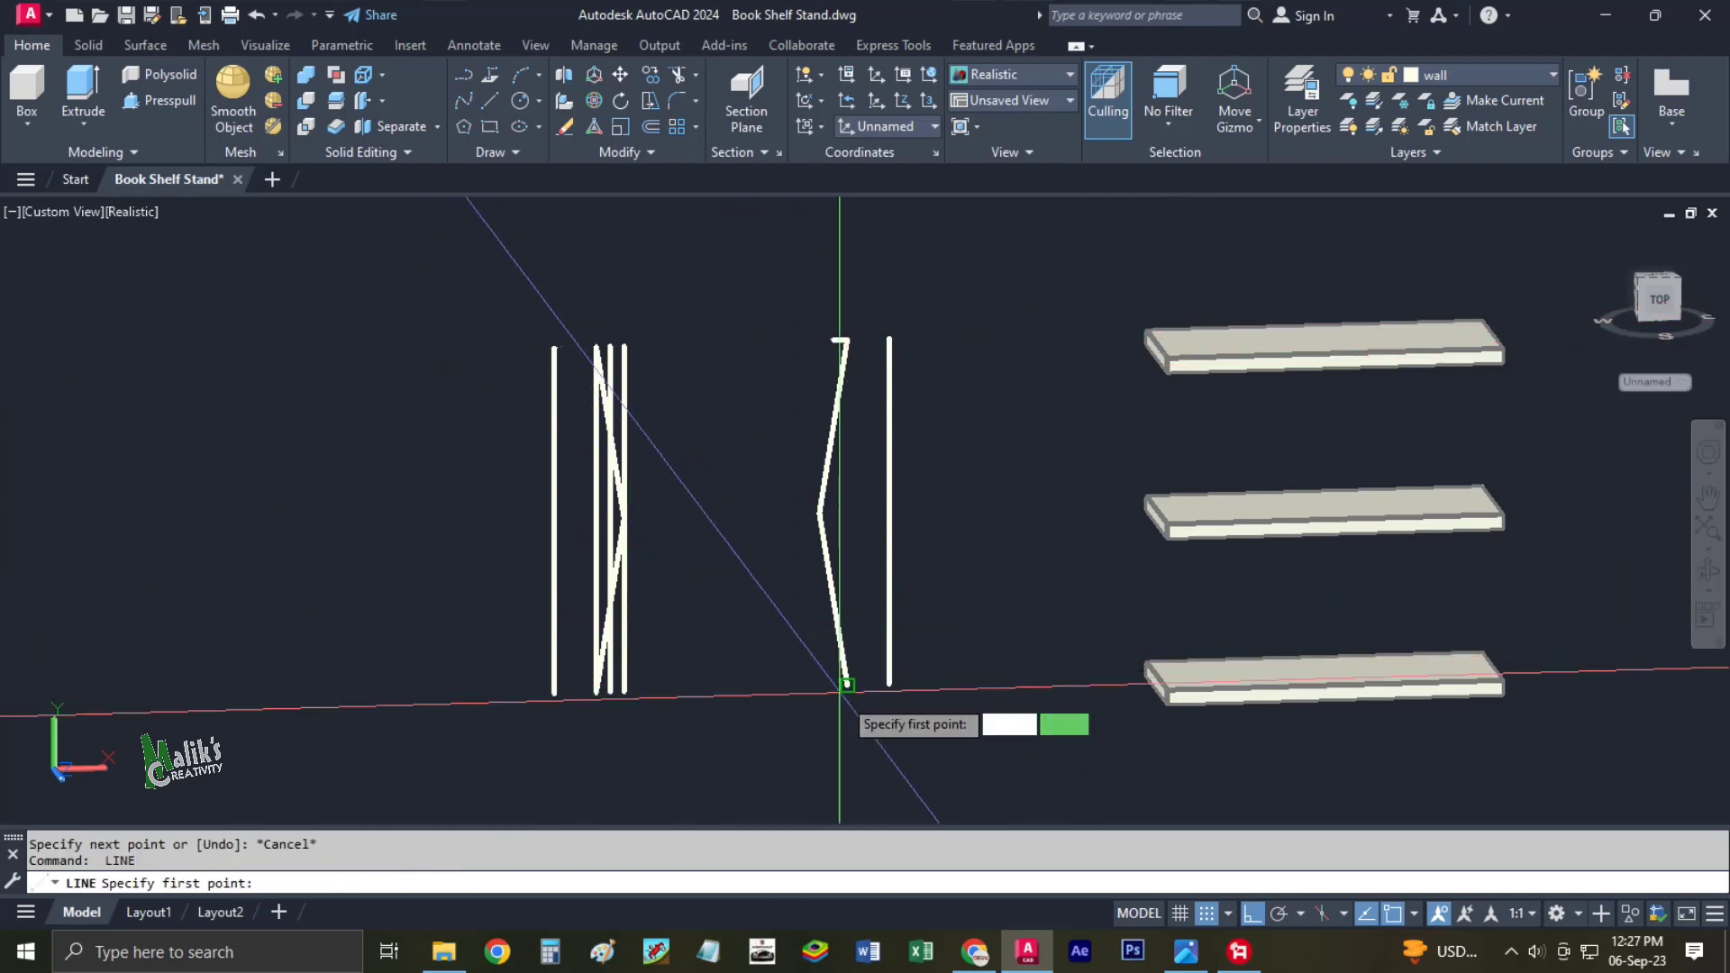
{"action": "left_click", "coordinate": [847, 685]}
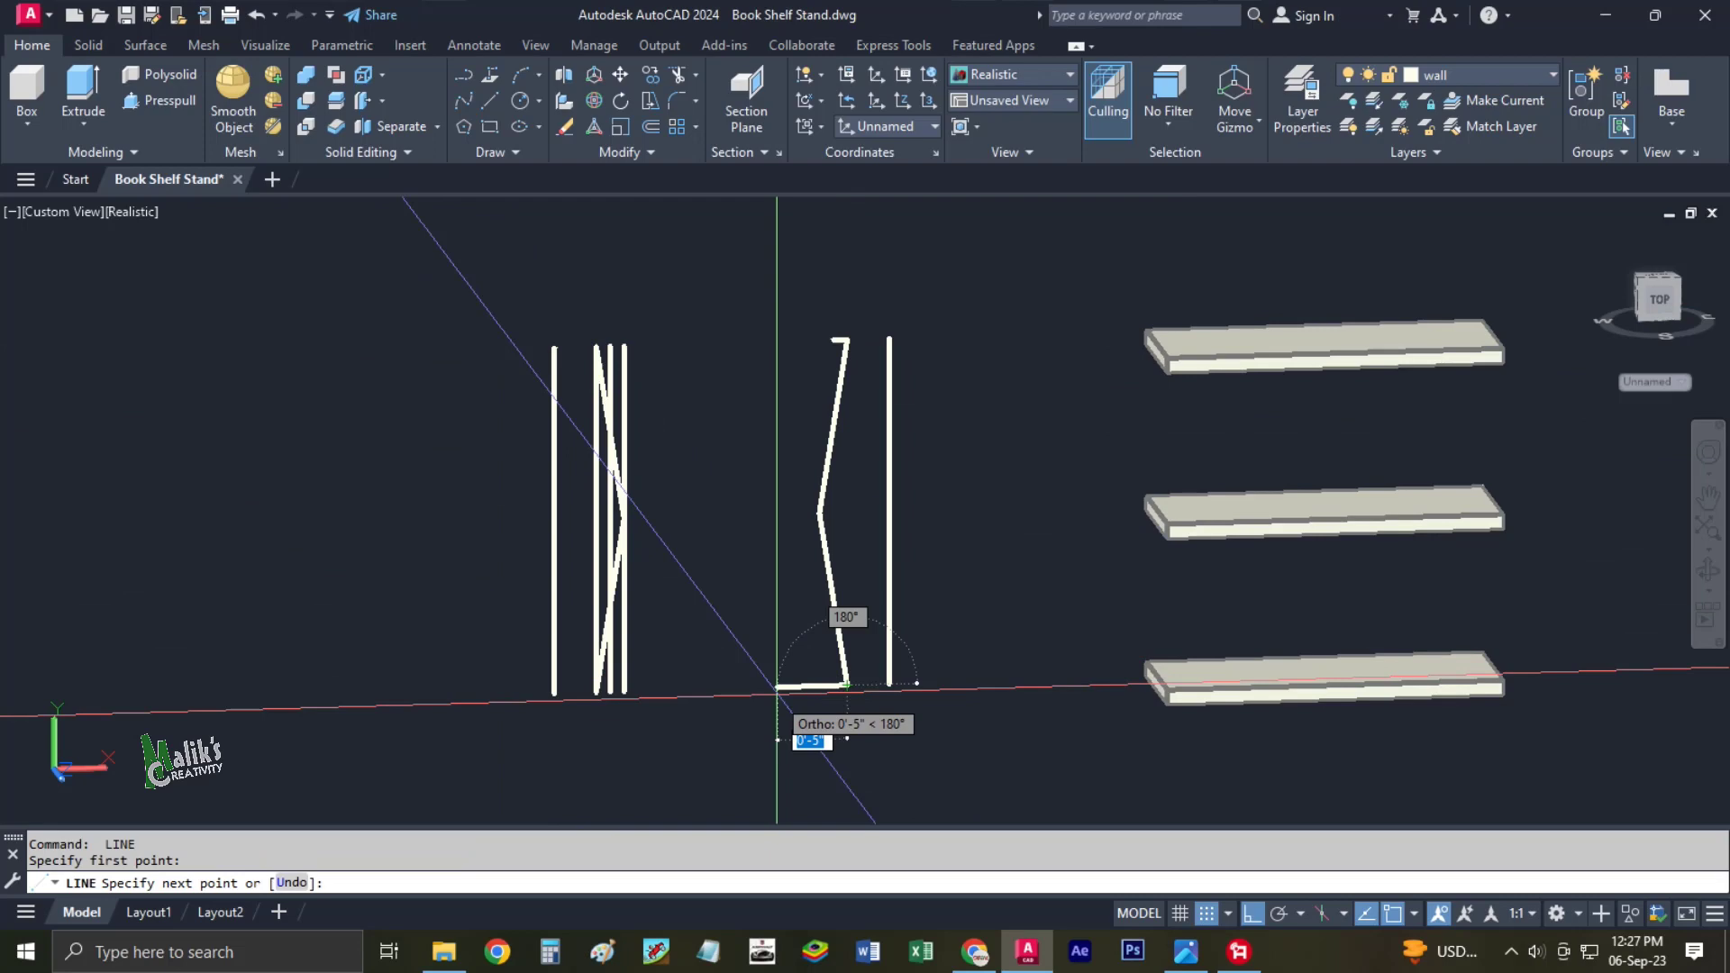
{"action": "type", "text": "1"}
{"action": "key", "text": "Escape"}
Add a 2-unit segment at the chevron's middle and close the inner edge to the leg bottom.
{"action": "key", "text": "Return"}
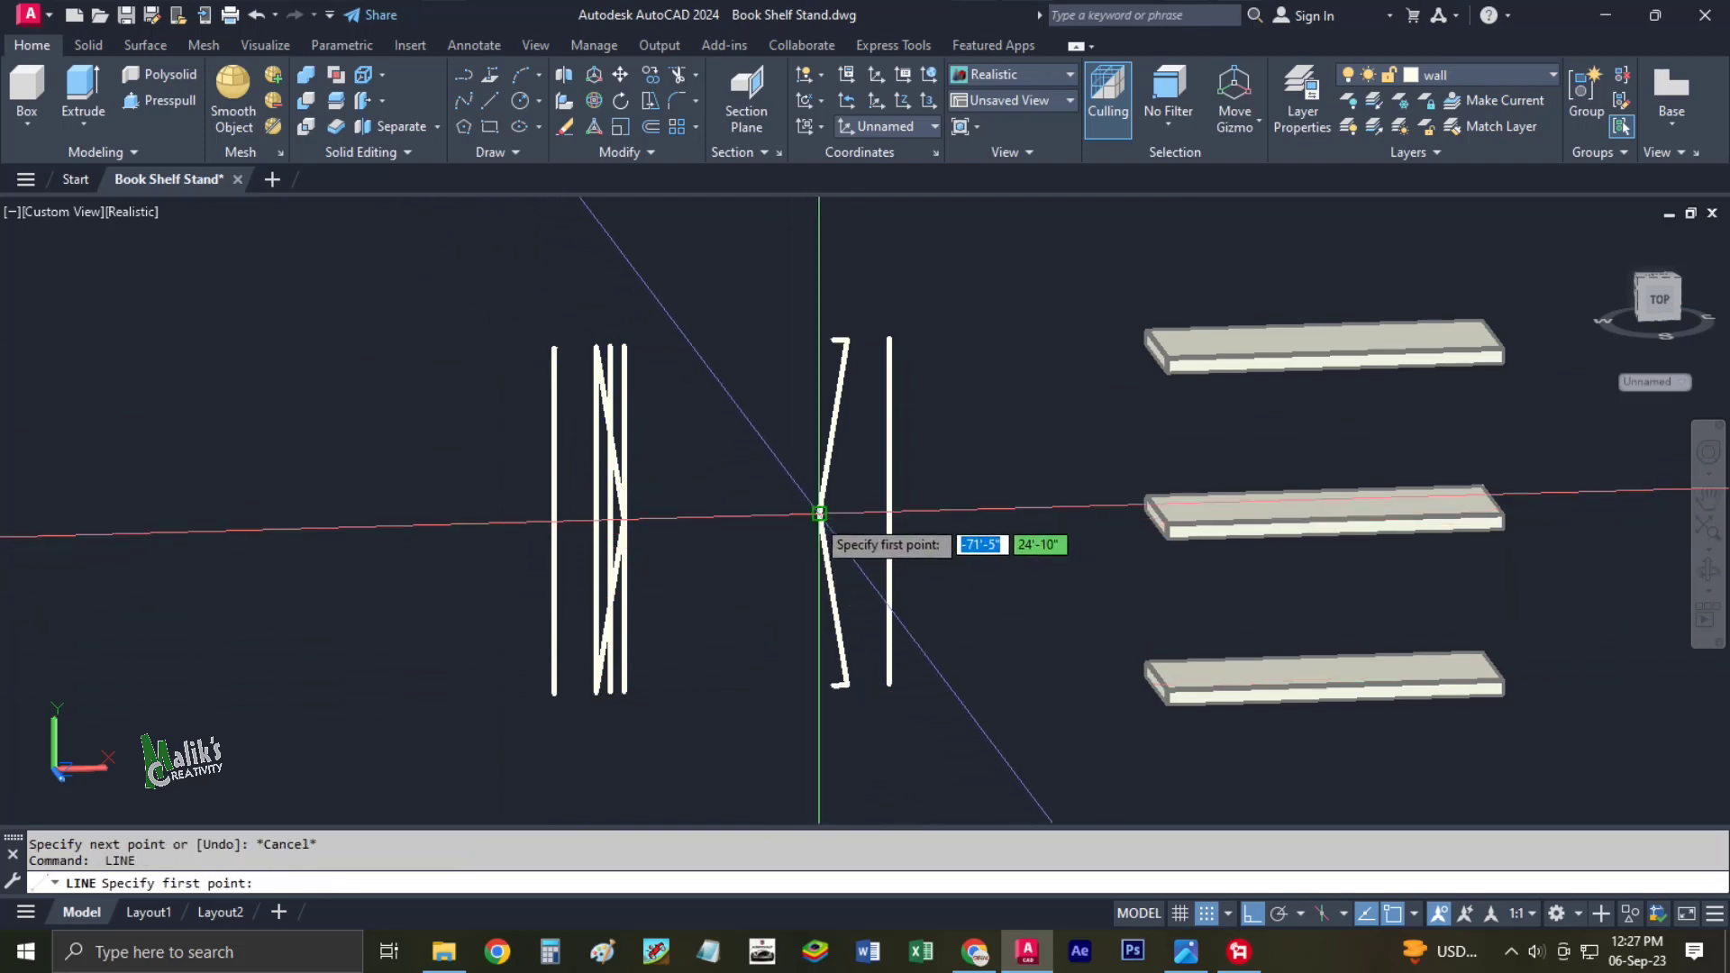
{"action": "left_click", "coordinate": [818, 514]}
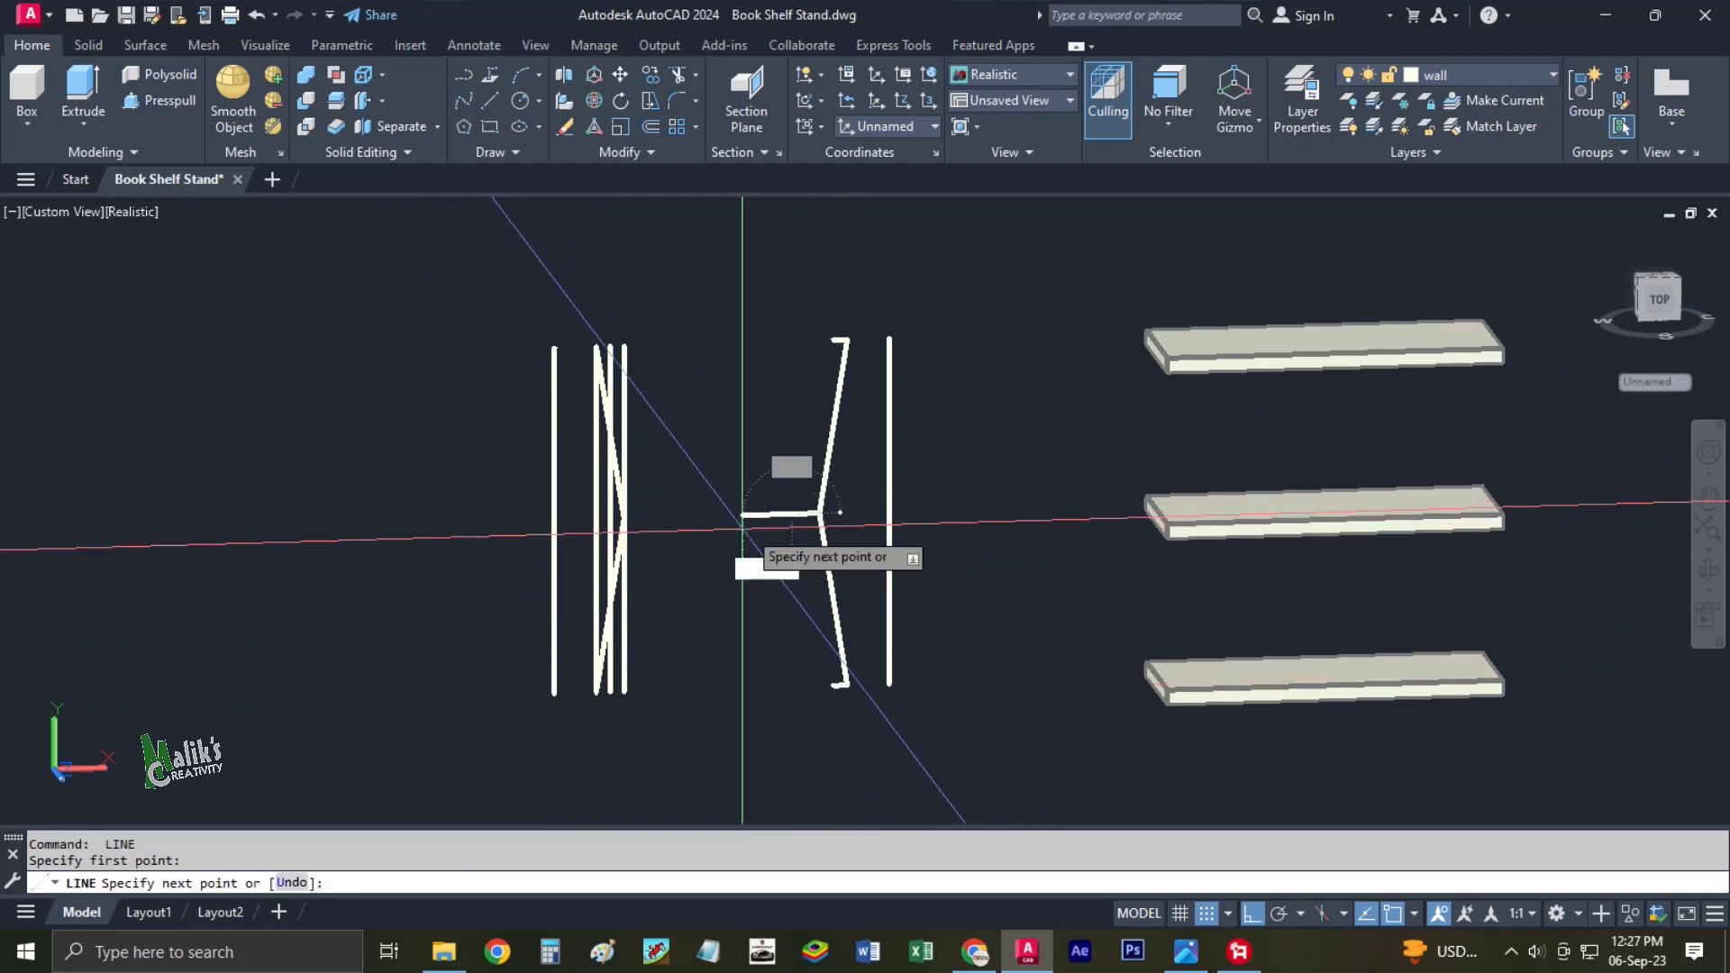
{"action": "key", "text": "Return"}
{"action": "key", "text": "Escape"}
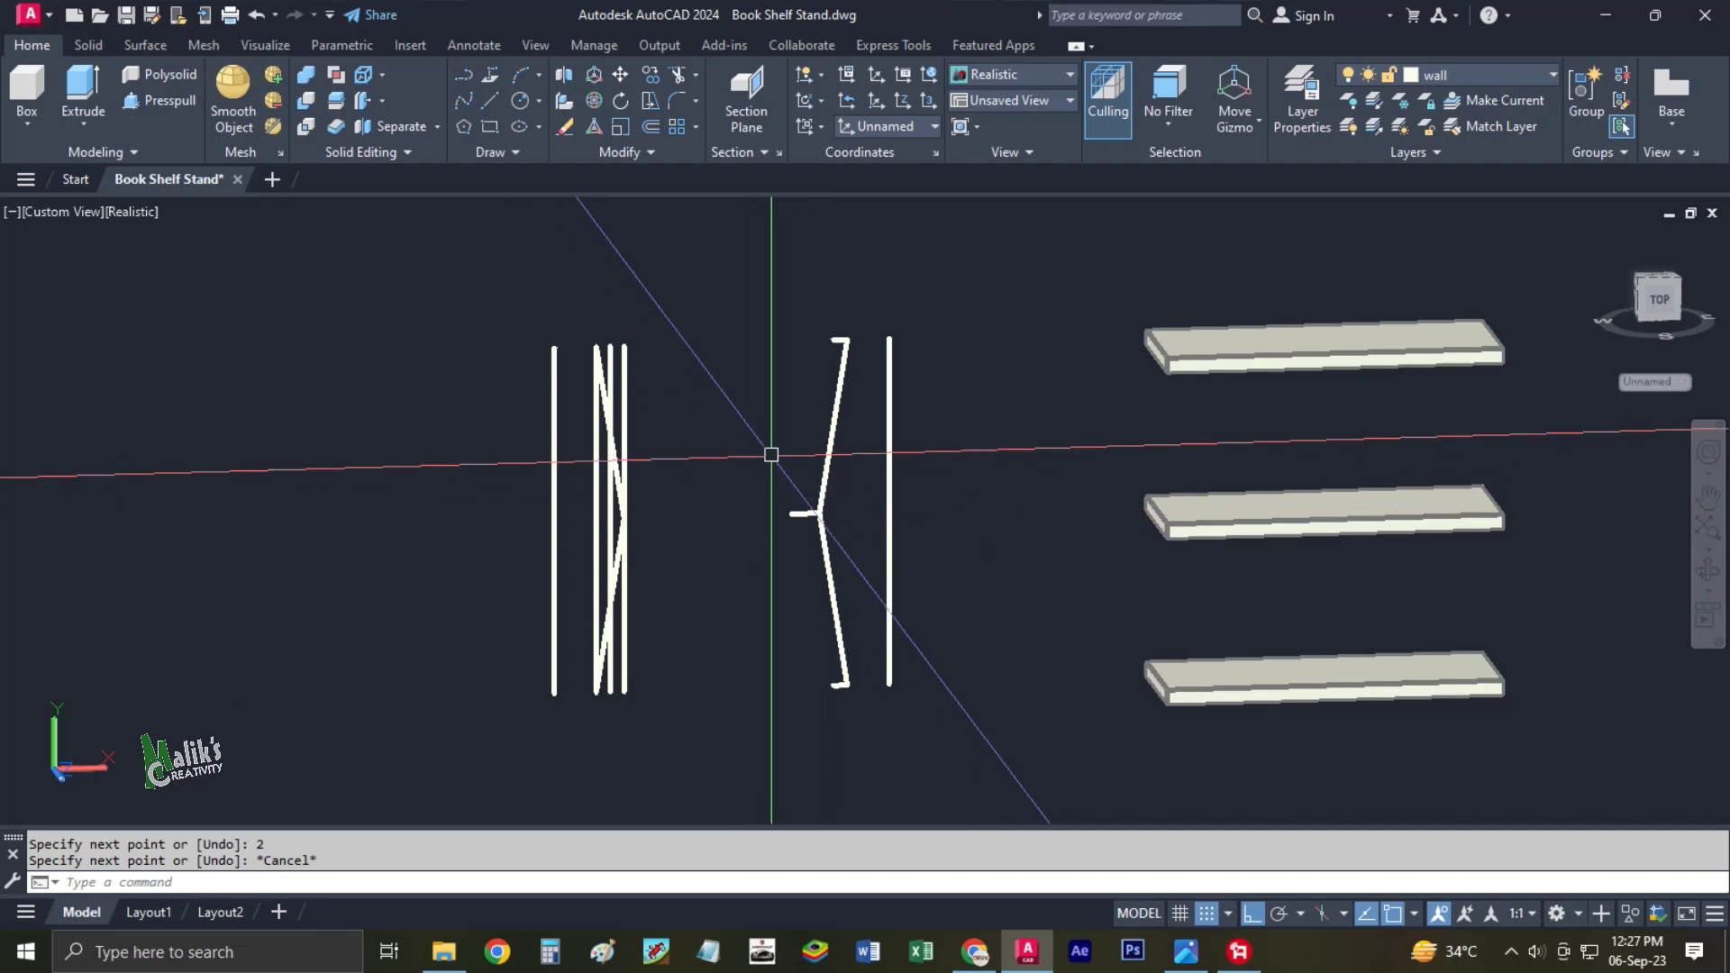
{"action": "type", "text": "L"}
{"action": "key", "text": "Return"}
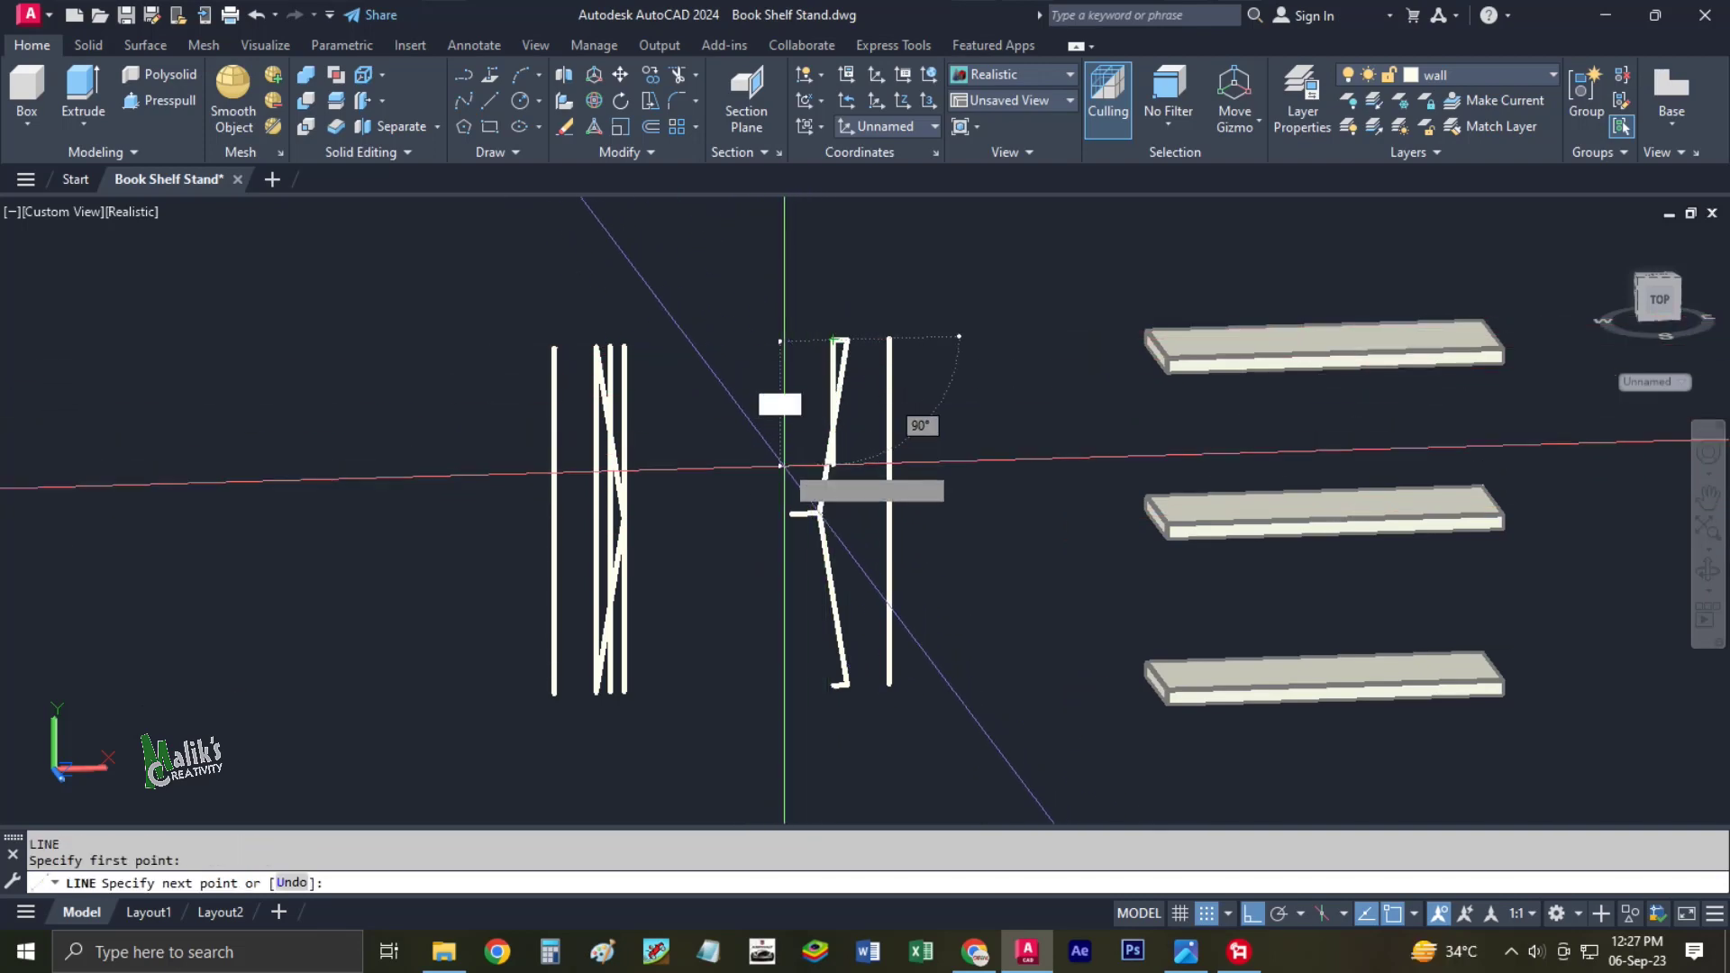
{"action": "left_click", "coordinate": [791, 513]}
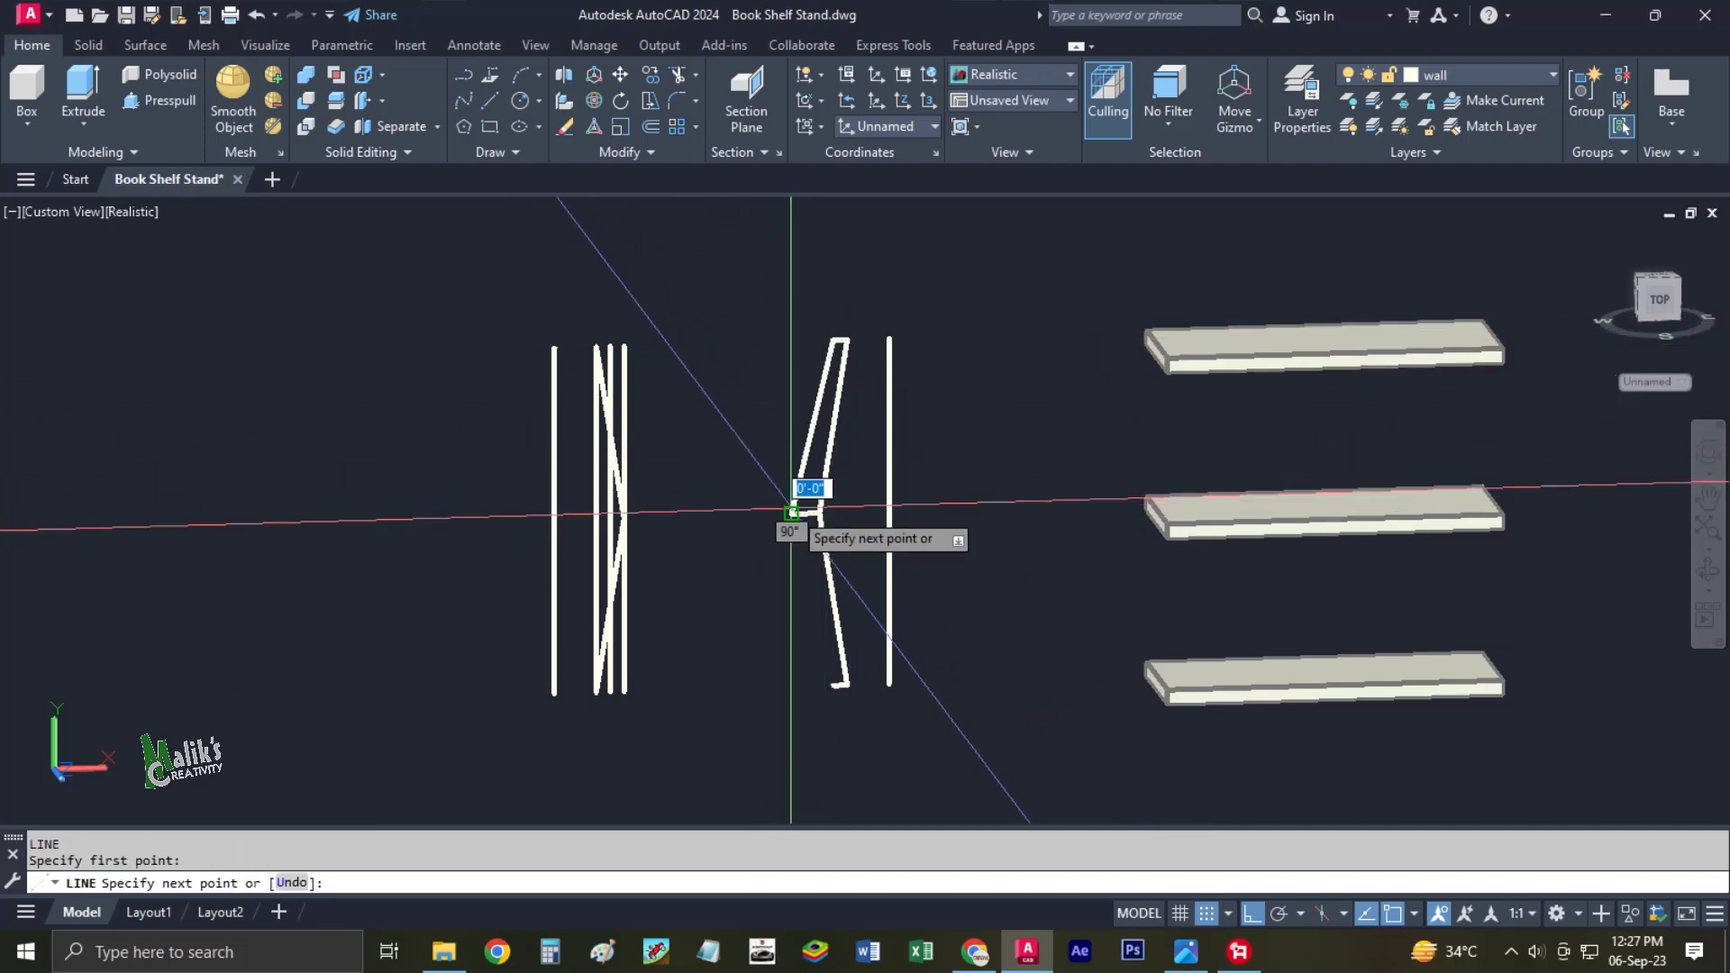
{"action": "left_click", "coordinate": [831, 683]}
{"action": "key", "text": "Escape"}
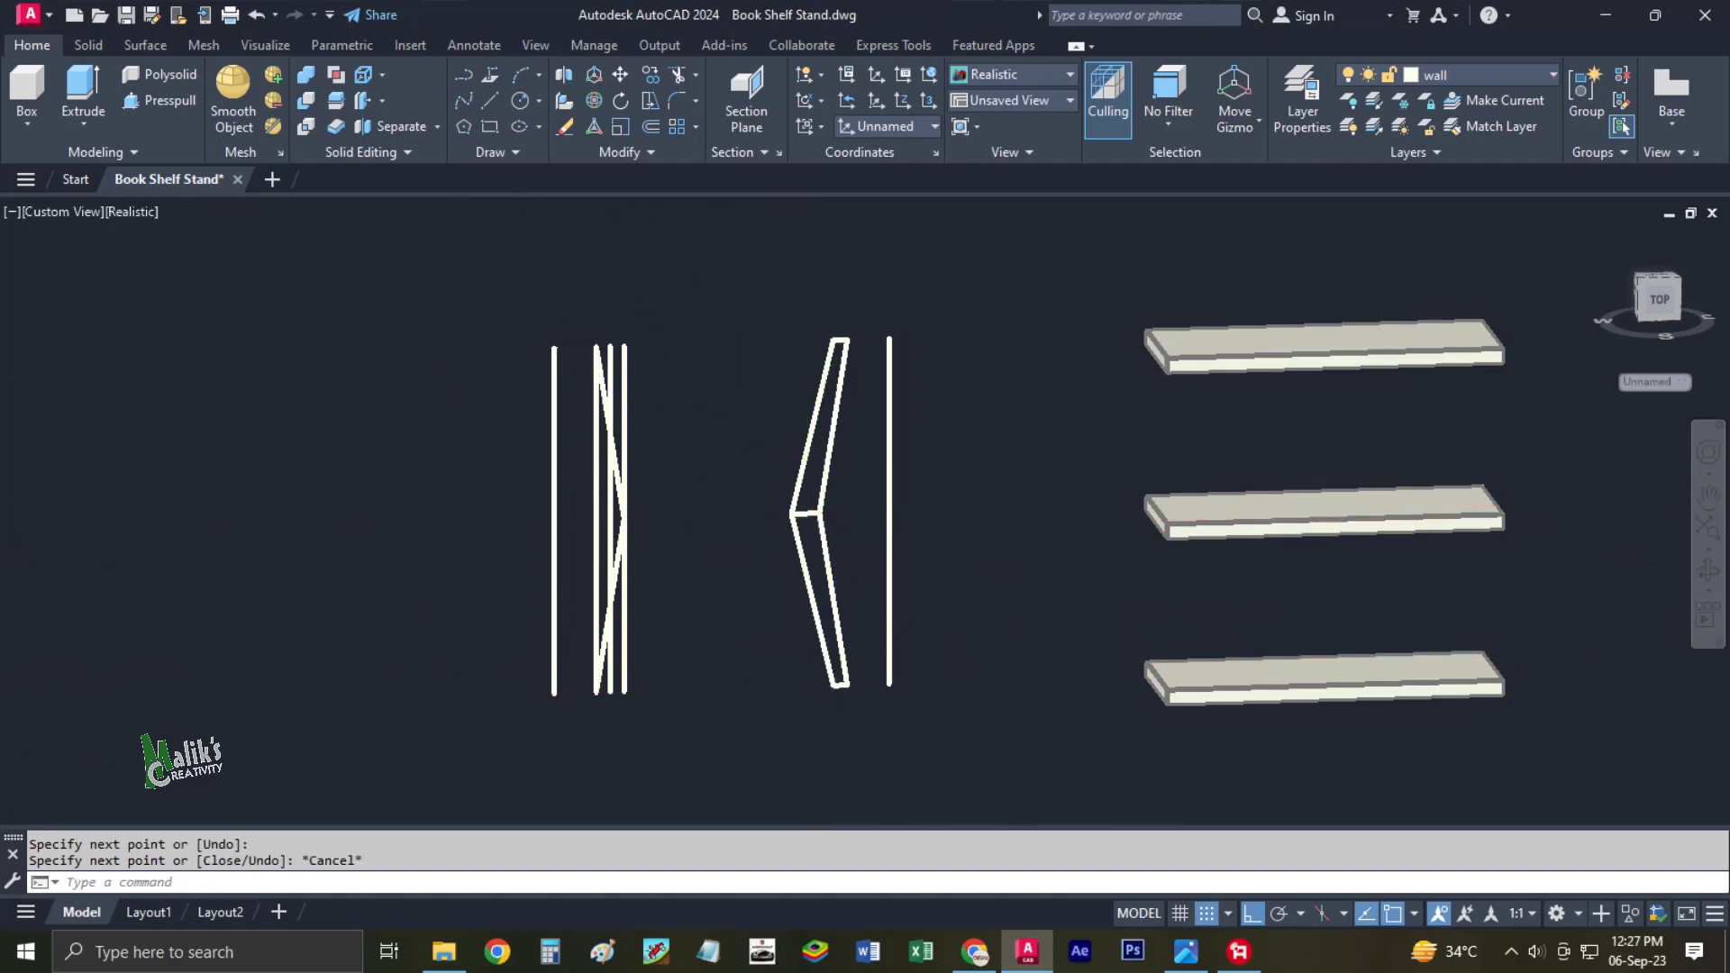
{"action": "scroll", "coordinate": [807, 524], "scroll_direction": "up", "scroll_amount": 2}
Erase the short connecting segment and the five leftover chevron lines.
{"action": "left_click", "coordinate": [804, 509]}
{"action": "type", "text": "E"}
{"action": "key", "text": "Return"}
{"action": "mouse_move", "coordinate": [698, 559]}
{"action": "middle_mouse_down"}
{"action": "mouse_move", "coordinate": [833, 541]}
{"action": "mouse_move", "coordinate": [751, 535]}
{"action": "middle_mouse_up"}
{"action": "left_click", "coordinate": [734, 455]}
{"action": "left_click", "coordinate": [617, 528]}
{"action": "type", "text": "E"}
{"action": "key", "text": "Return"}
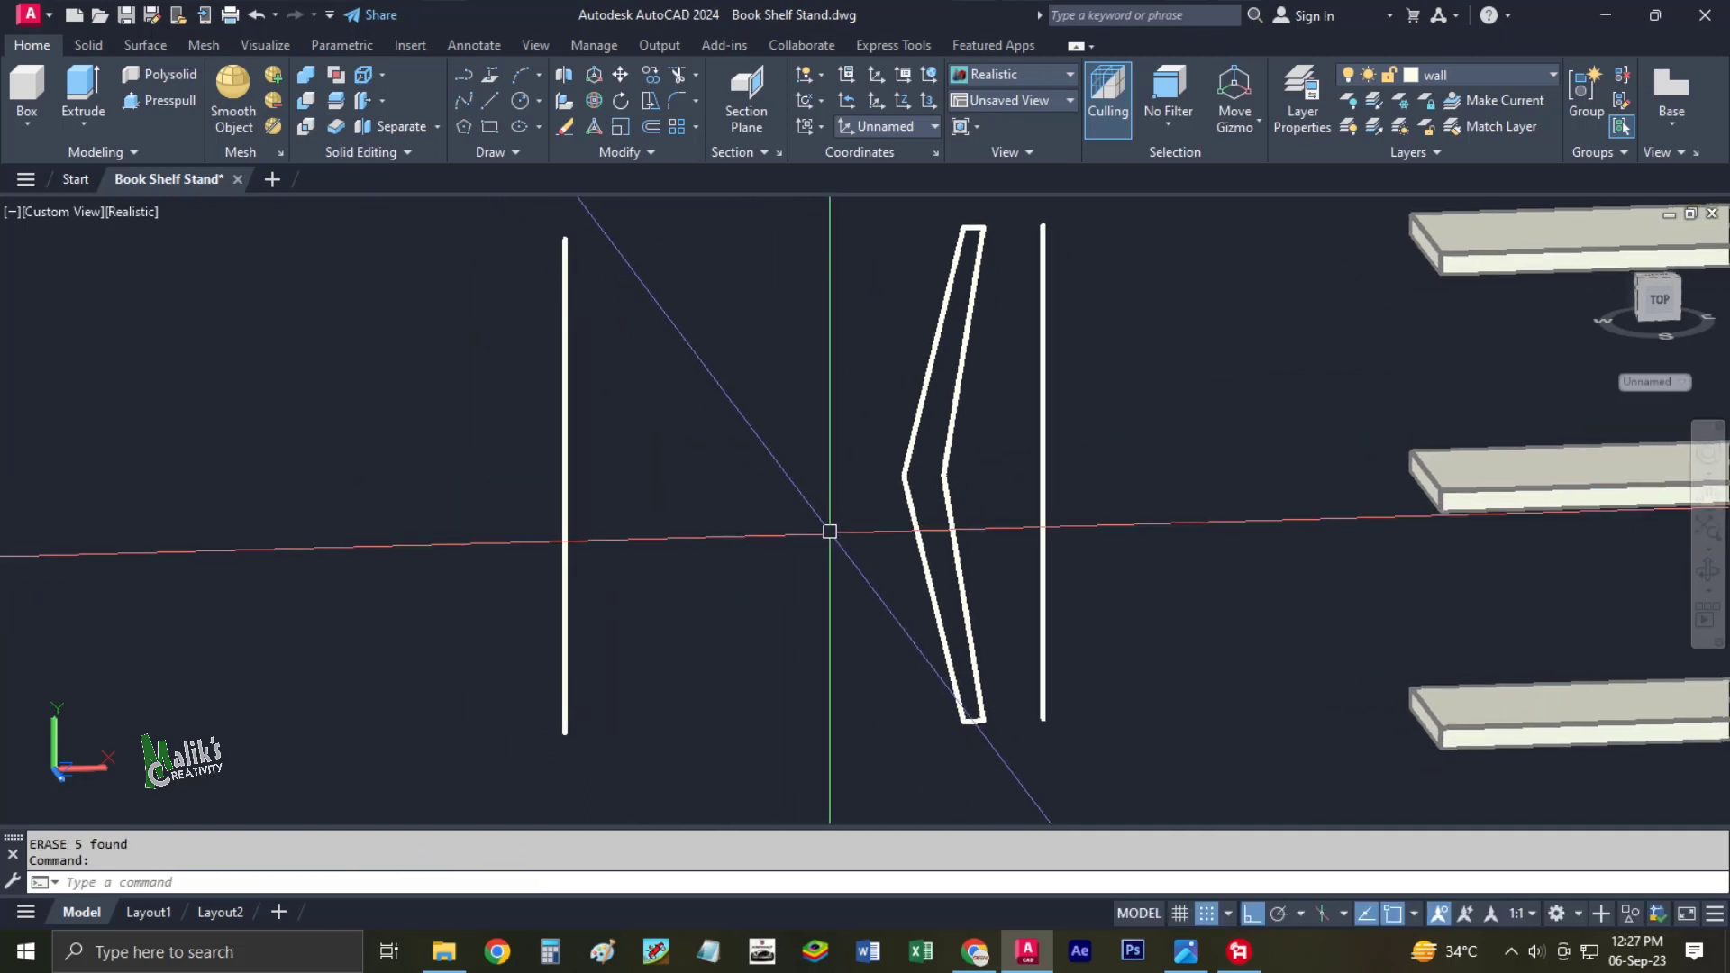
Draw a temporary horizontal line between the two verticals, then select and clear the angled parts.
{"action": "type", "text": "L"}
{"action": "key", "text": "Return"}
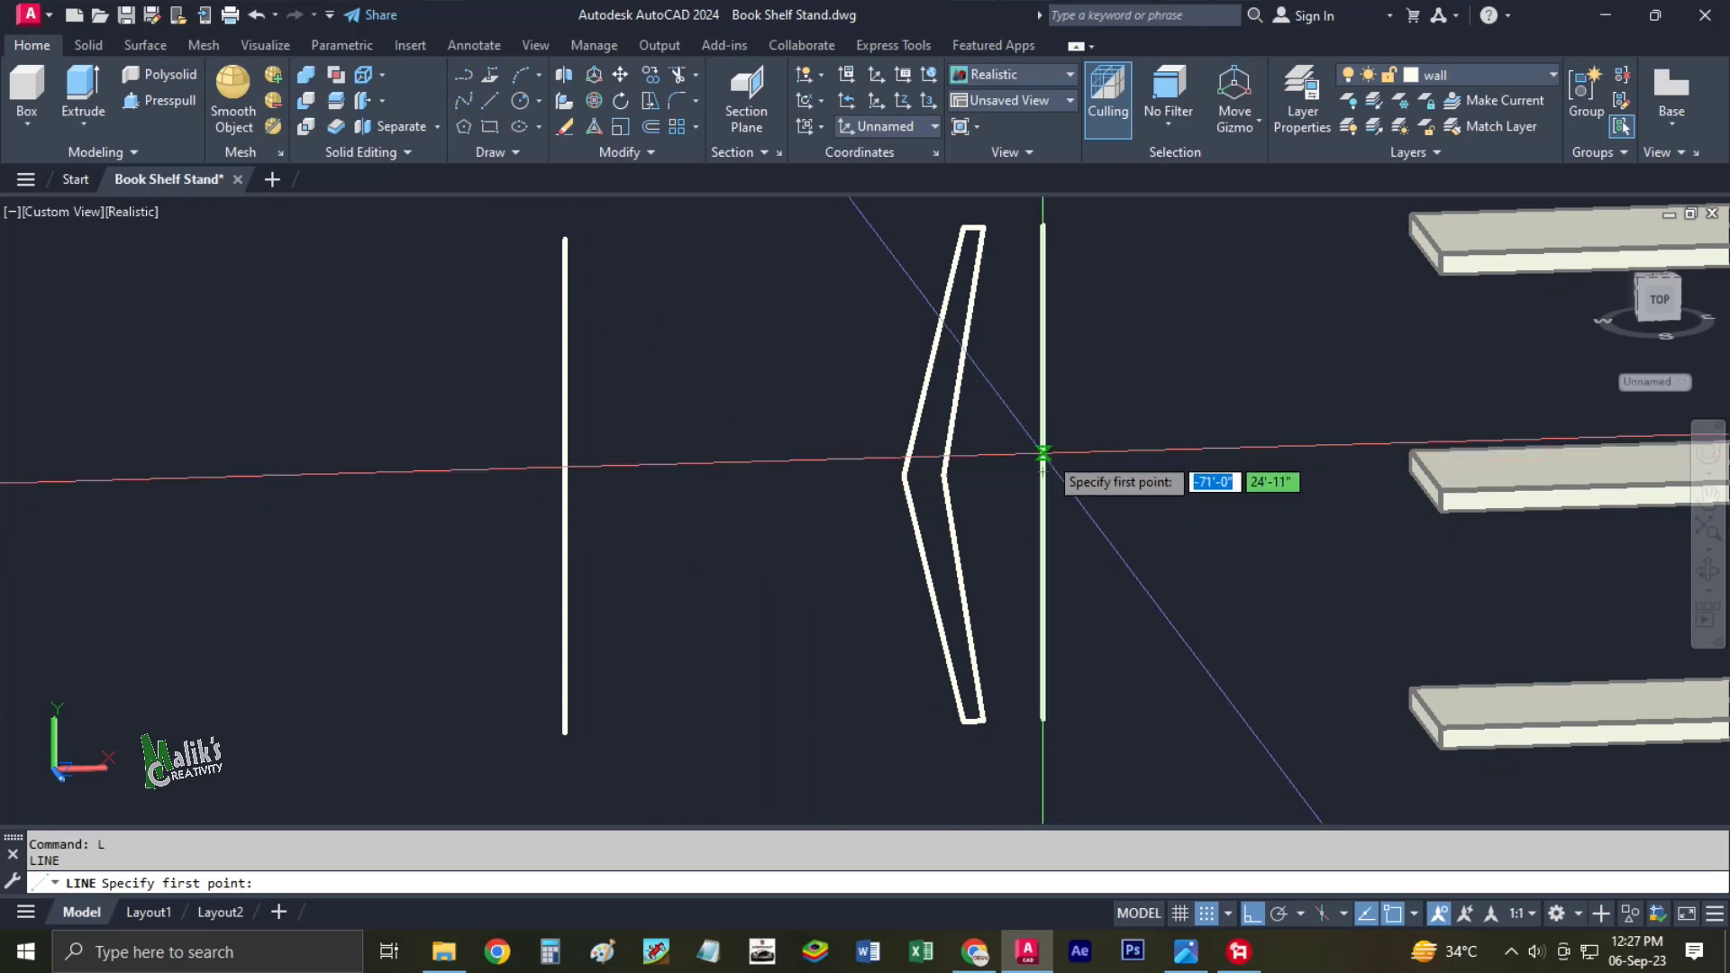
{"action": "left_click", "coordinate": [1042, 472]}
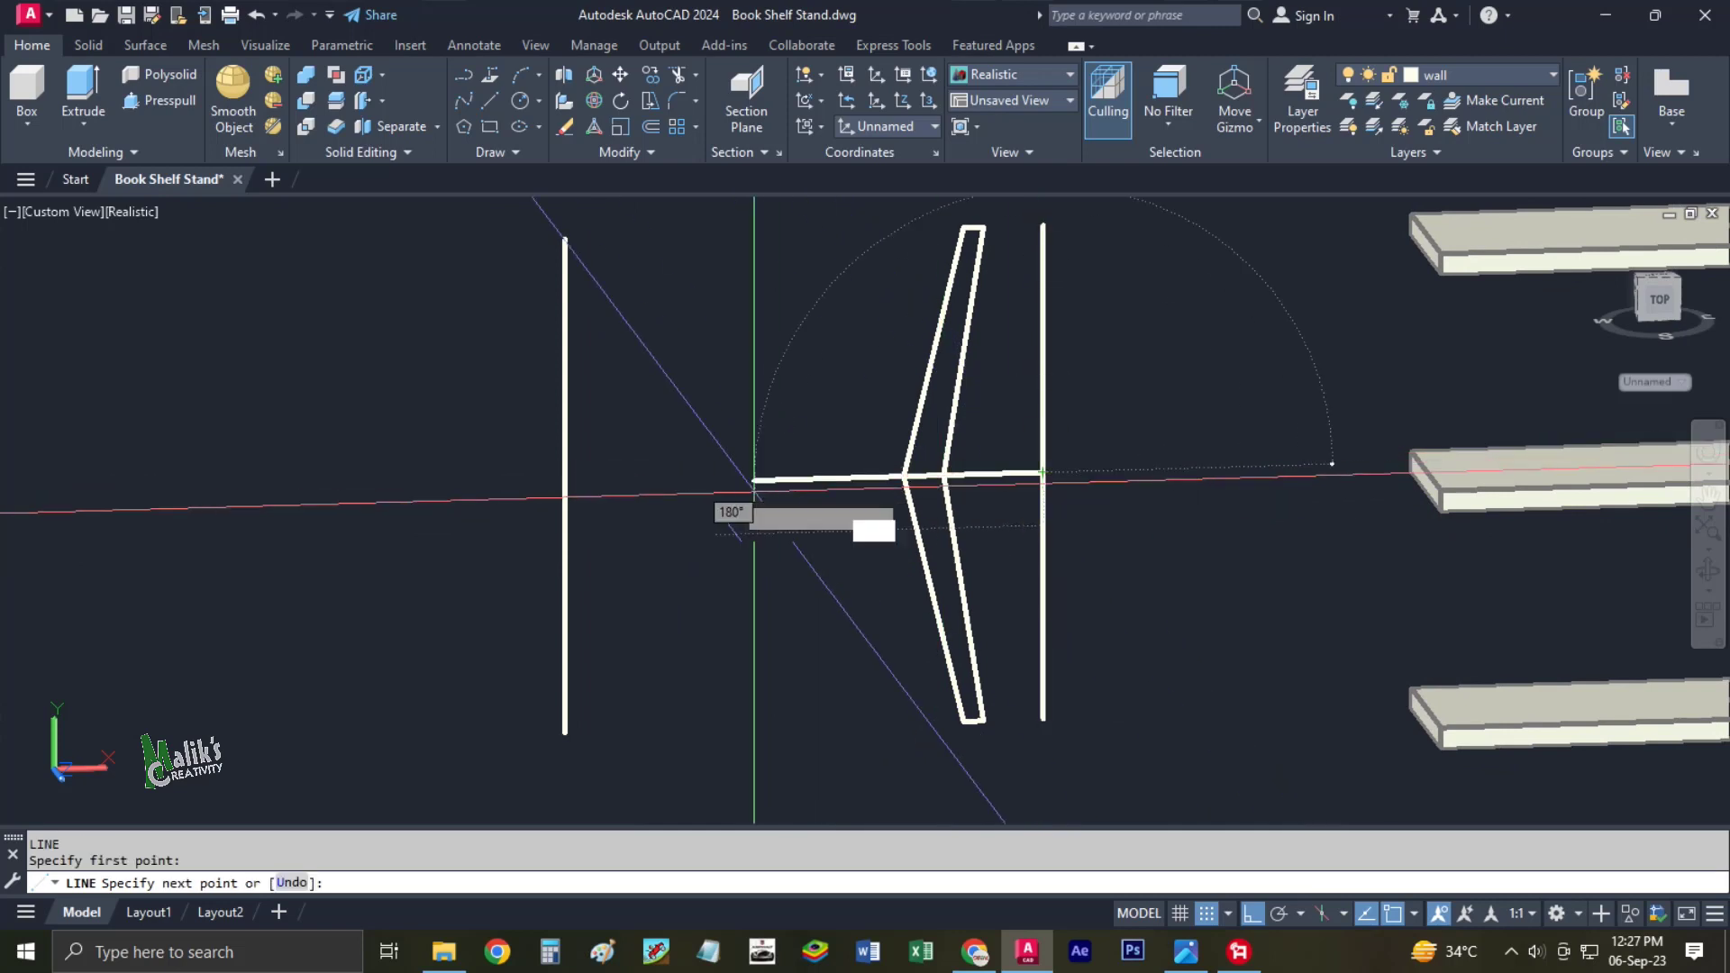
{"action": "left_click", "coordinate": [565, 486]}
{"action": "key", "text": "Escape"}
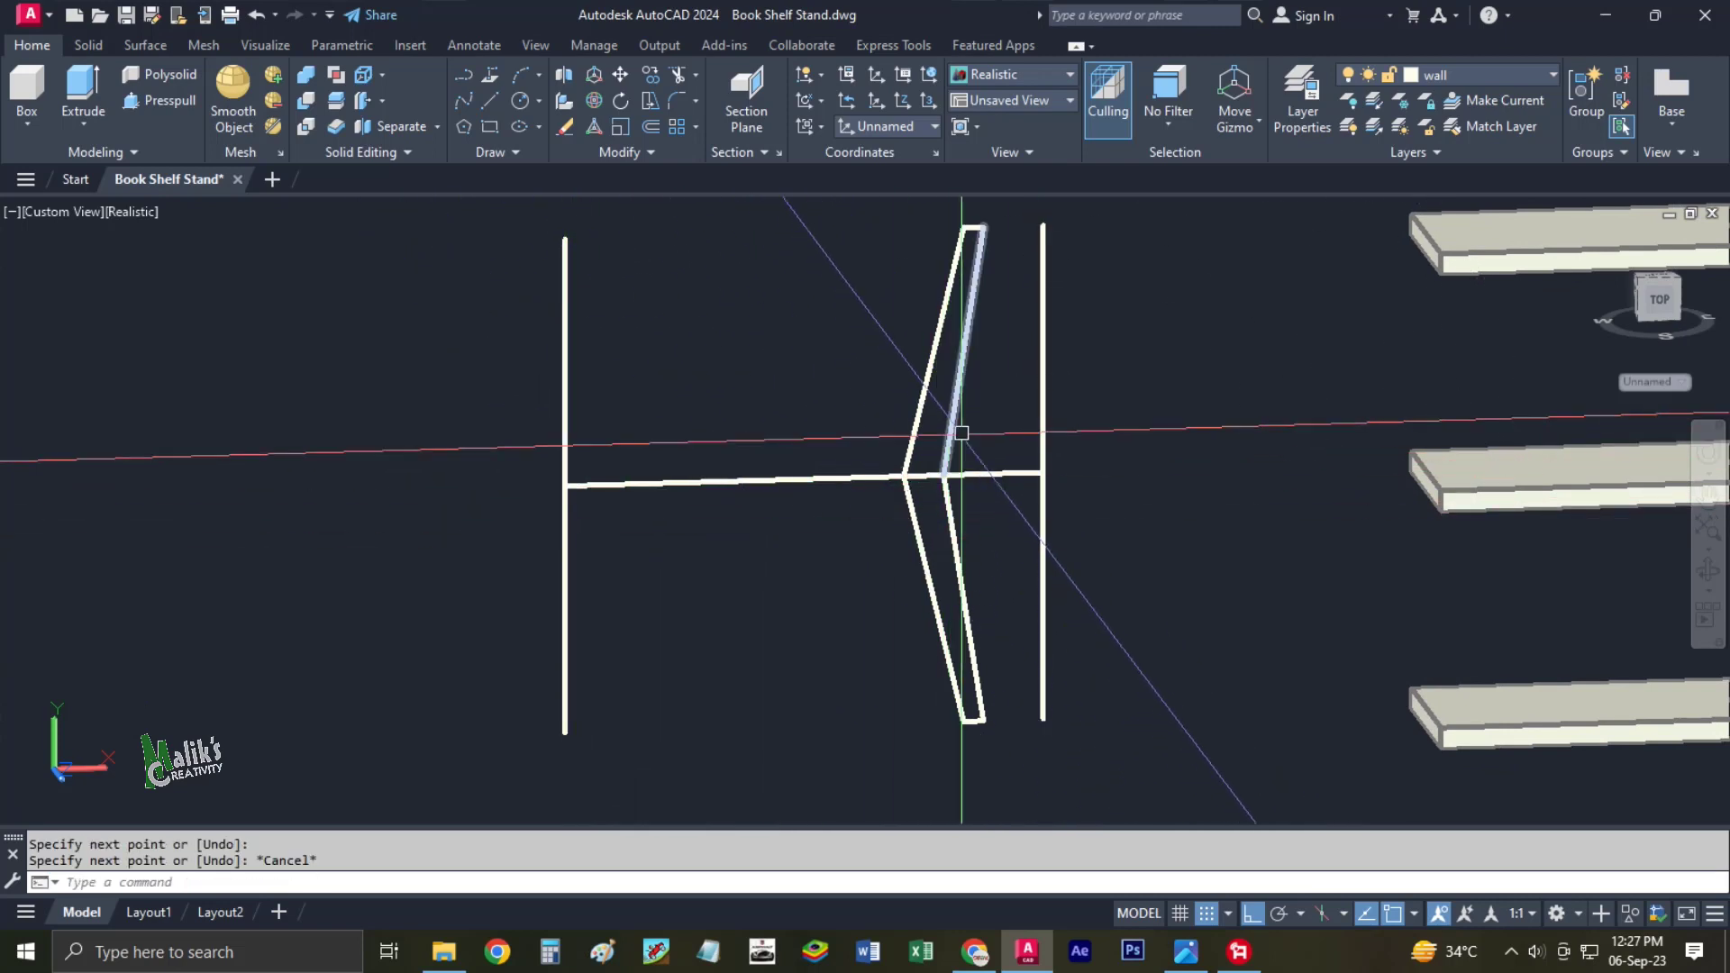
{"action": "scroll", "coordinate": [983, 399], "scroll_direction": "down", "scroll_amount": 2}
{"action": "left_click", "coordinate": [995, 386]}
{"action": "left_click", "coordinate": [951, 307]}
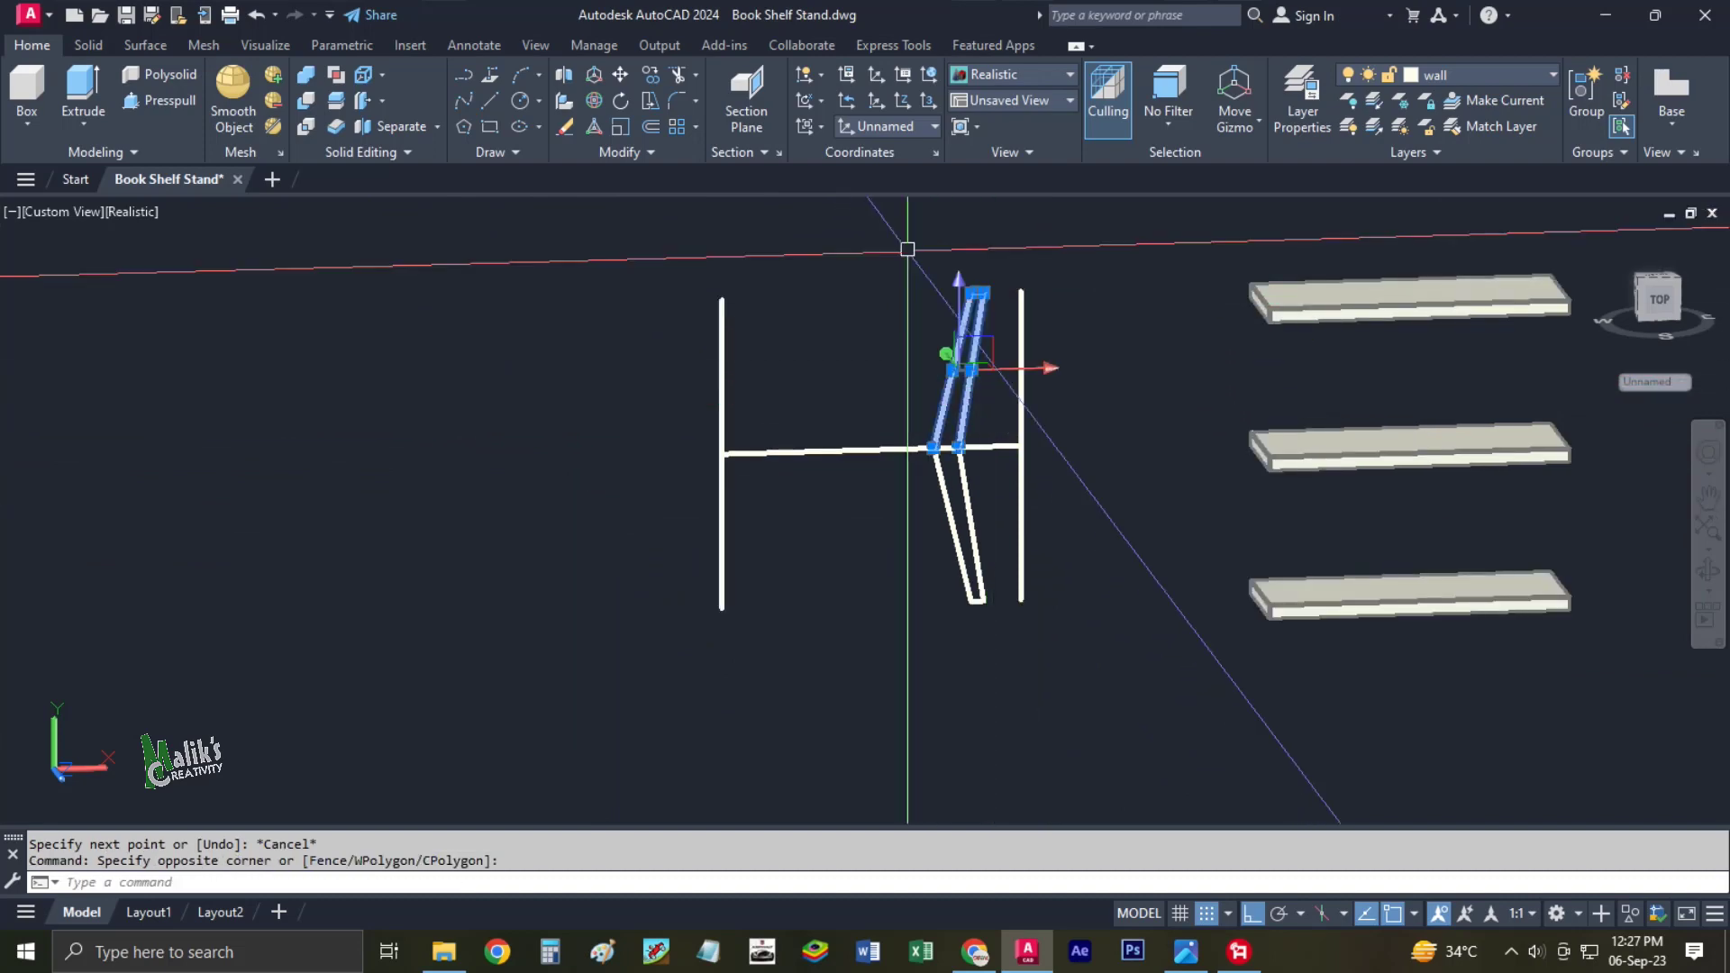
{"action": "left_click", "coordinate": [988, 484]}
{"action": "left_click", "coordinate": [964, 573]}
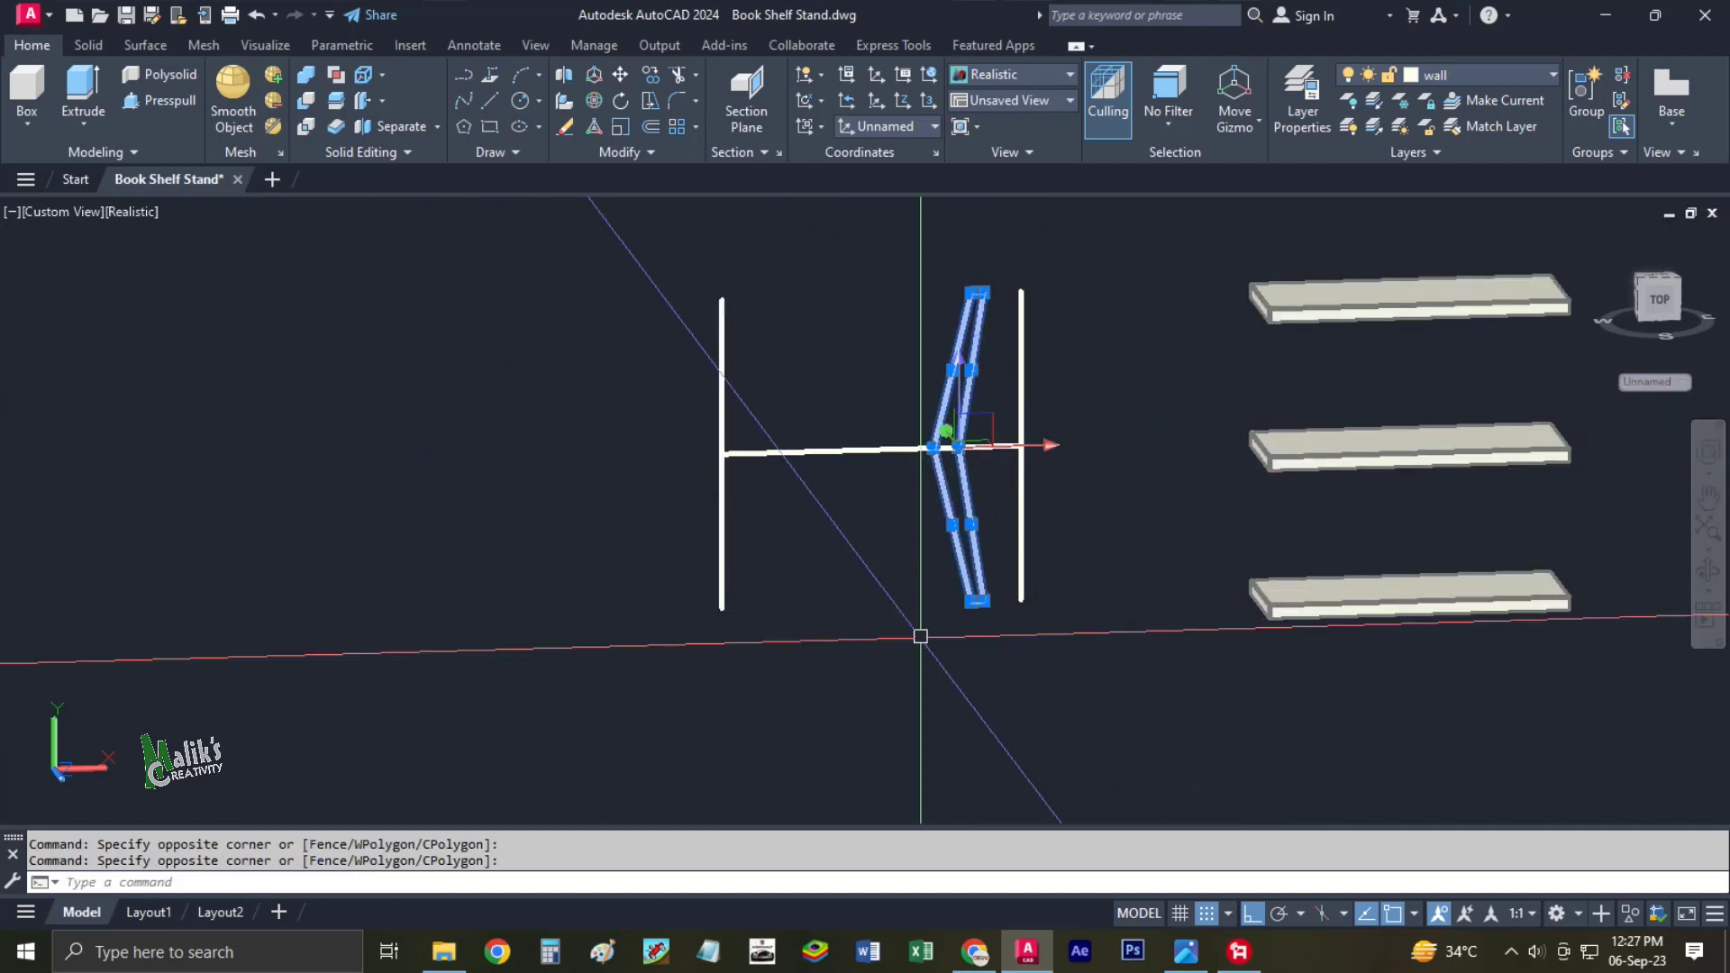
{"action": "key", "text": "Escape"}
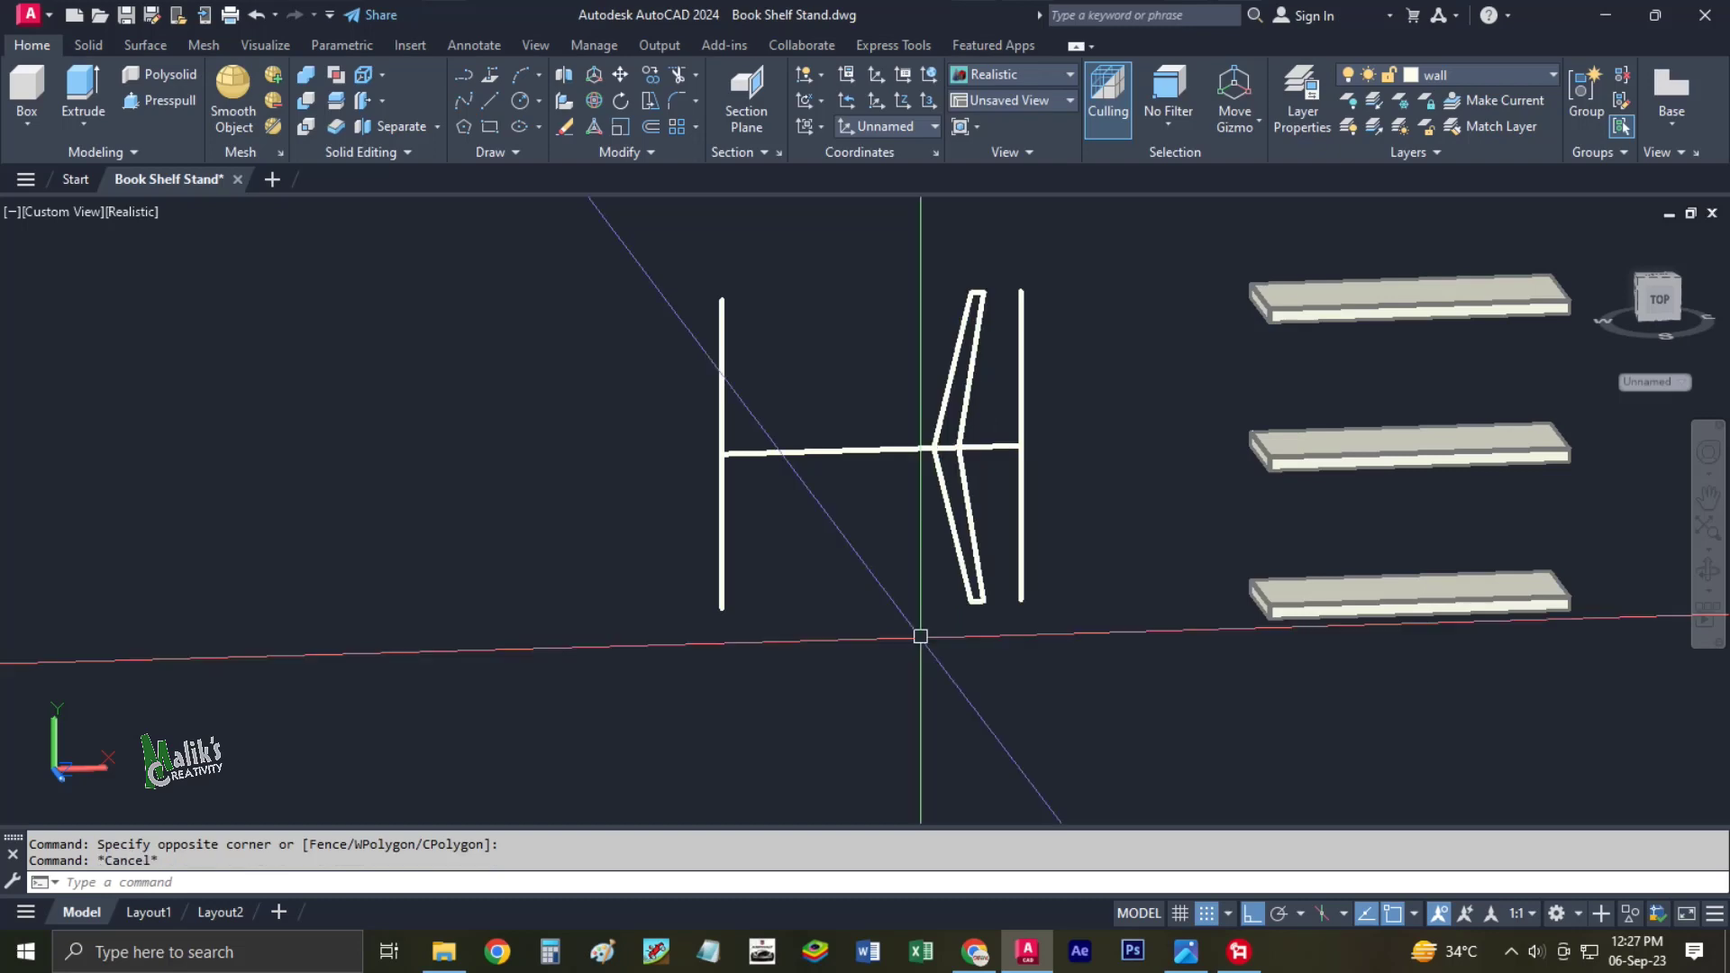
Erase the temporary horizontal line so one closed chevron outline remains.
{"action": "left_click", "coordinate": [857, 491]}
{"action": "left_click", "coordinate": [823, 375]}
{"action": "type", "text": "e"}
{"action": "key", "text": "Return"}
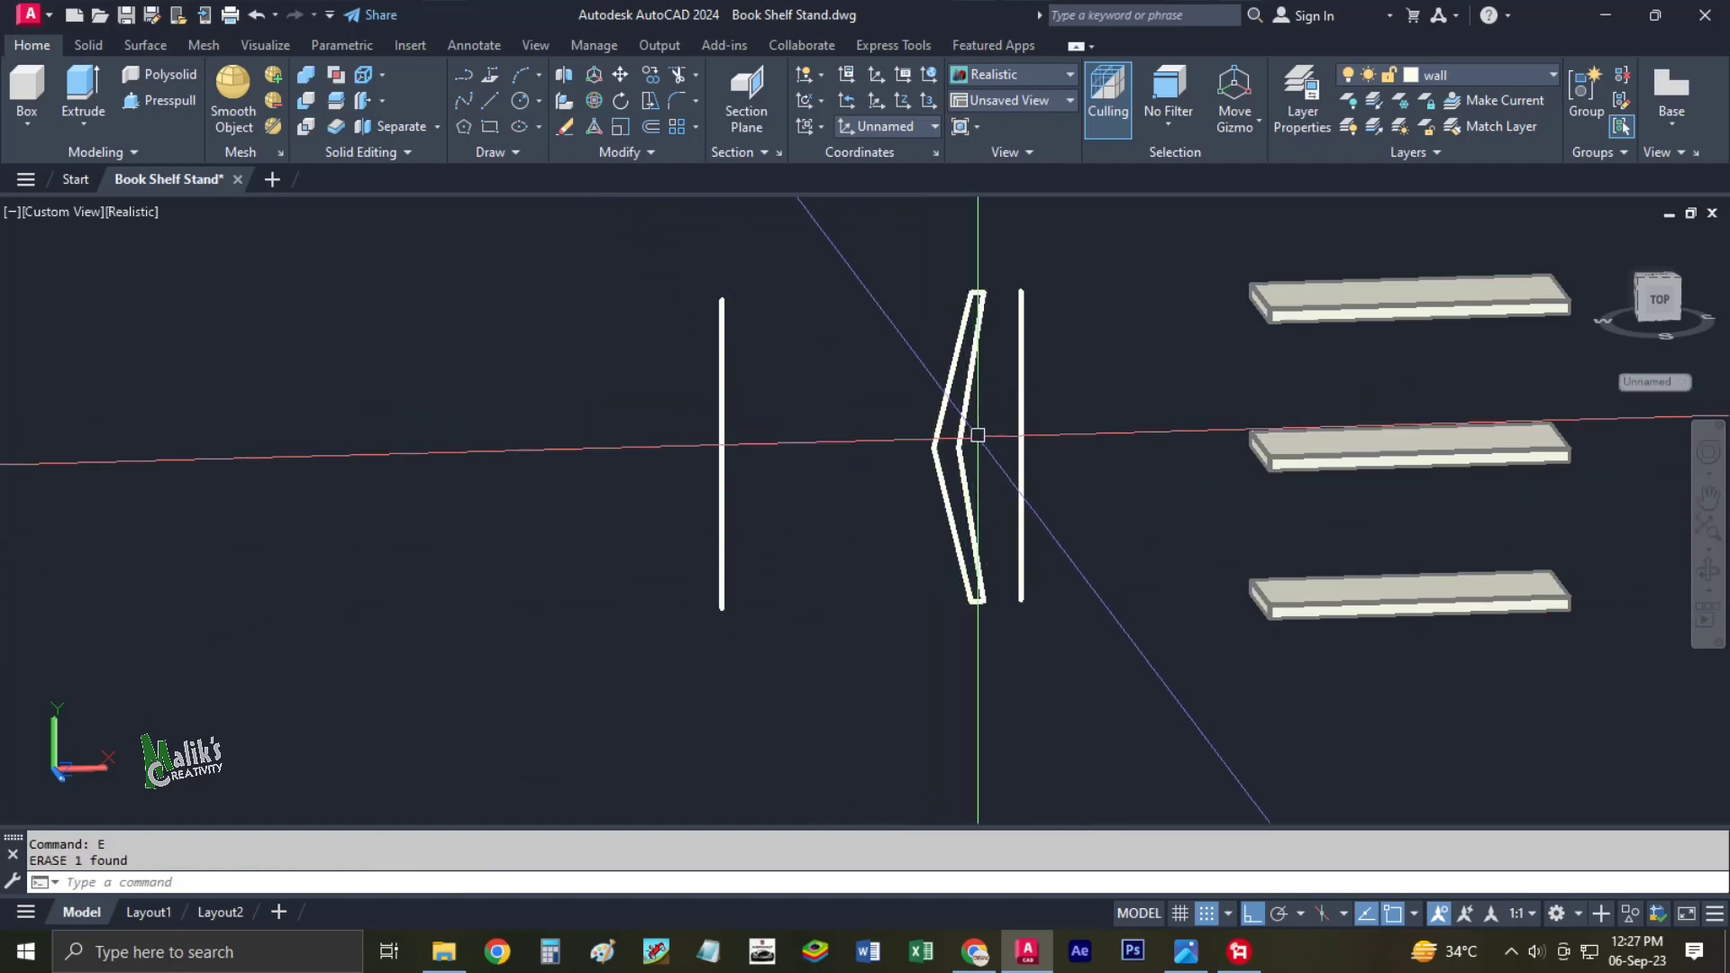
{"action": "scroll", "coordinate": [988, 453], "scroll_direction": "up", "scroll_amount": 2}
{"action": "middle_click_drag", "start_coordinate": [988, 453], "coordinate": [989, 471]}
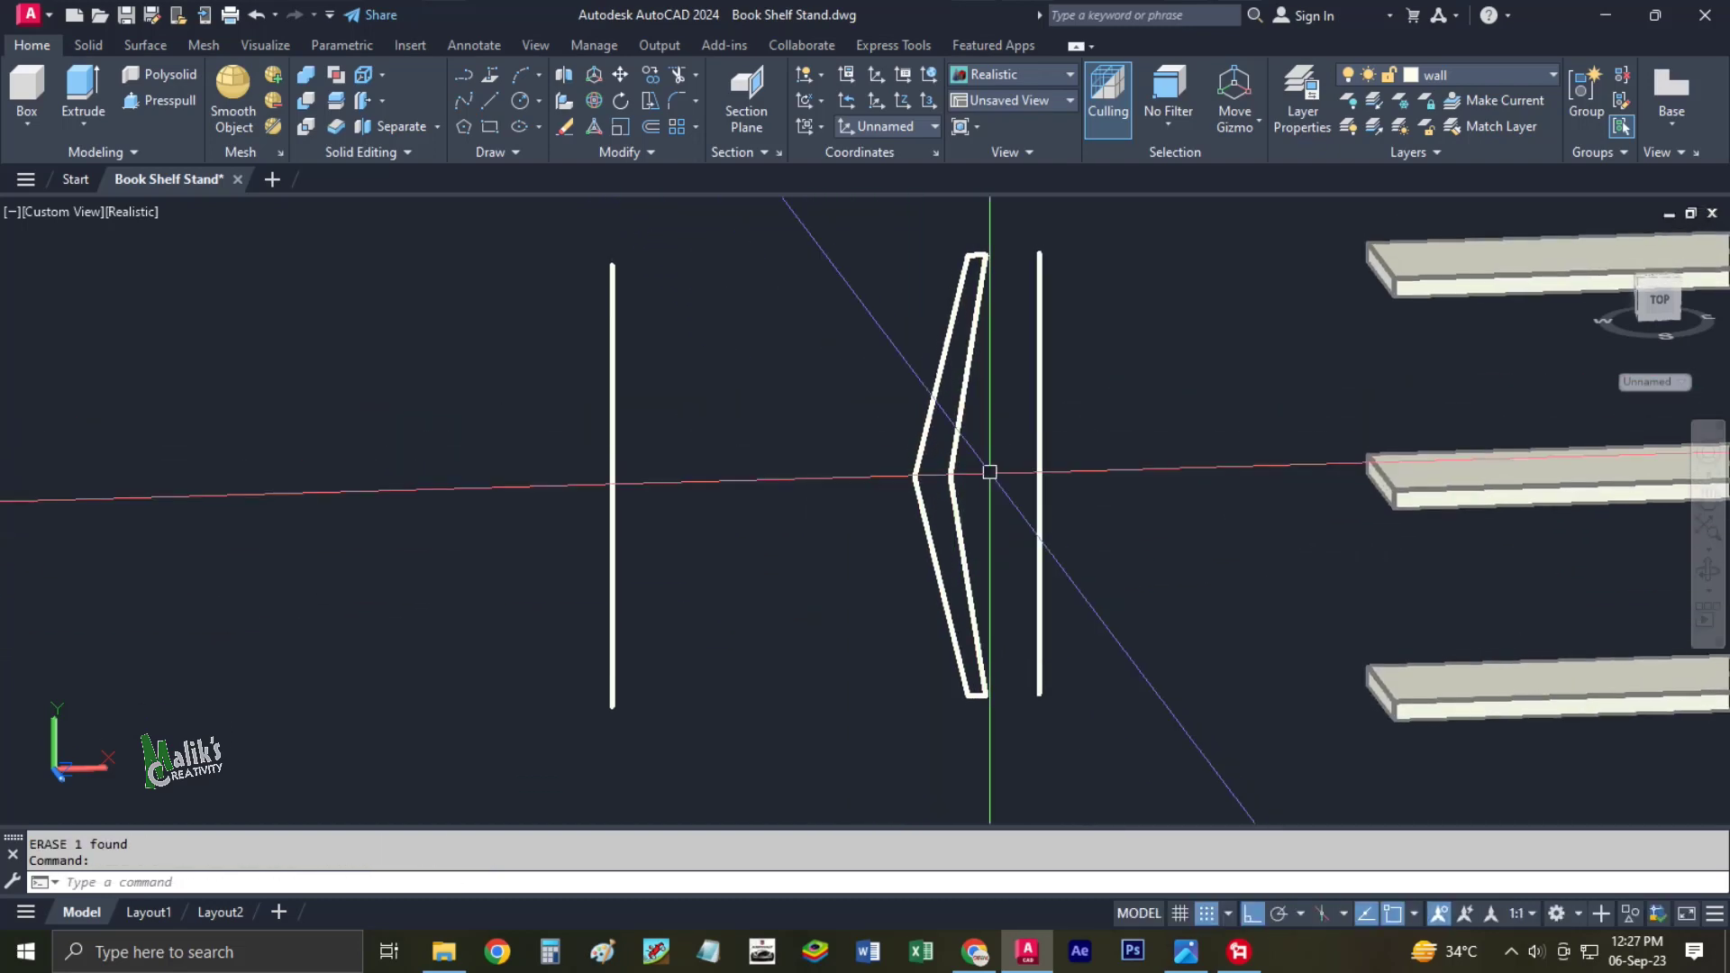
Press-pull the chevron outline into a solid leg board 1 unit thick.
{"action": "left_click", "coordinate": [163, 105]}
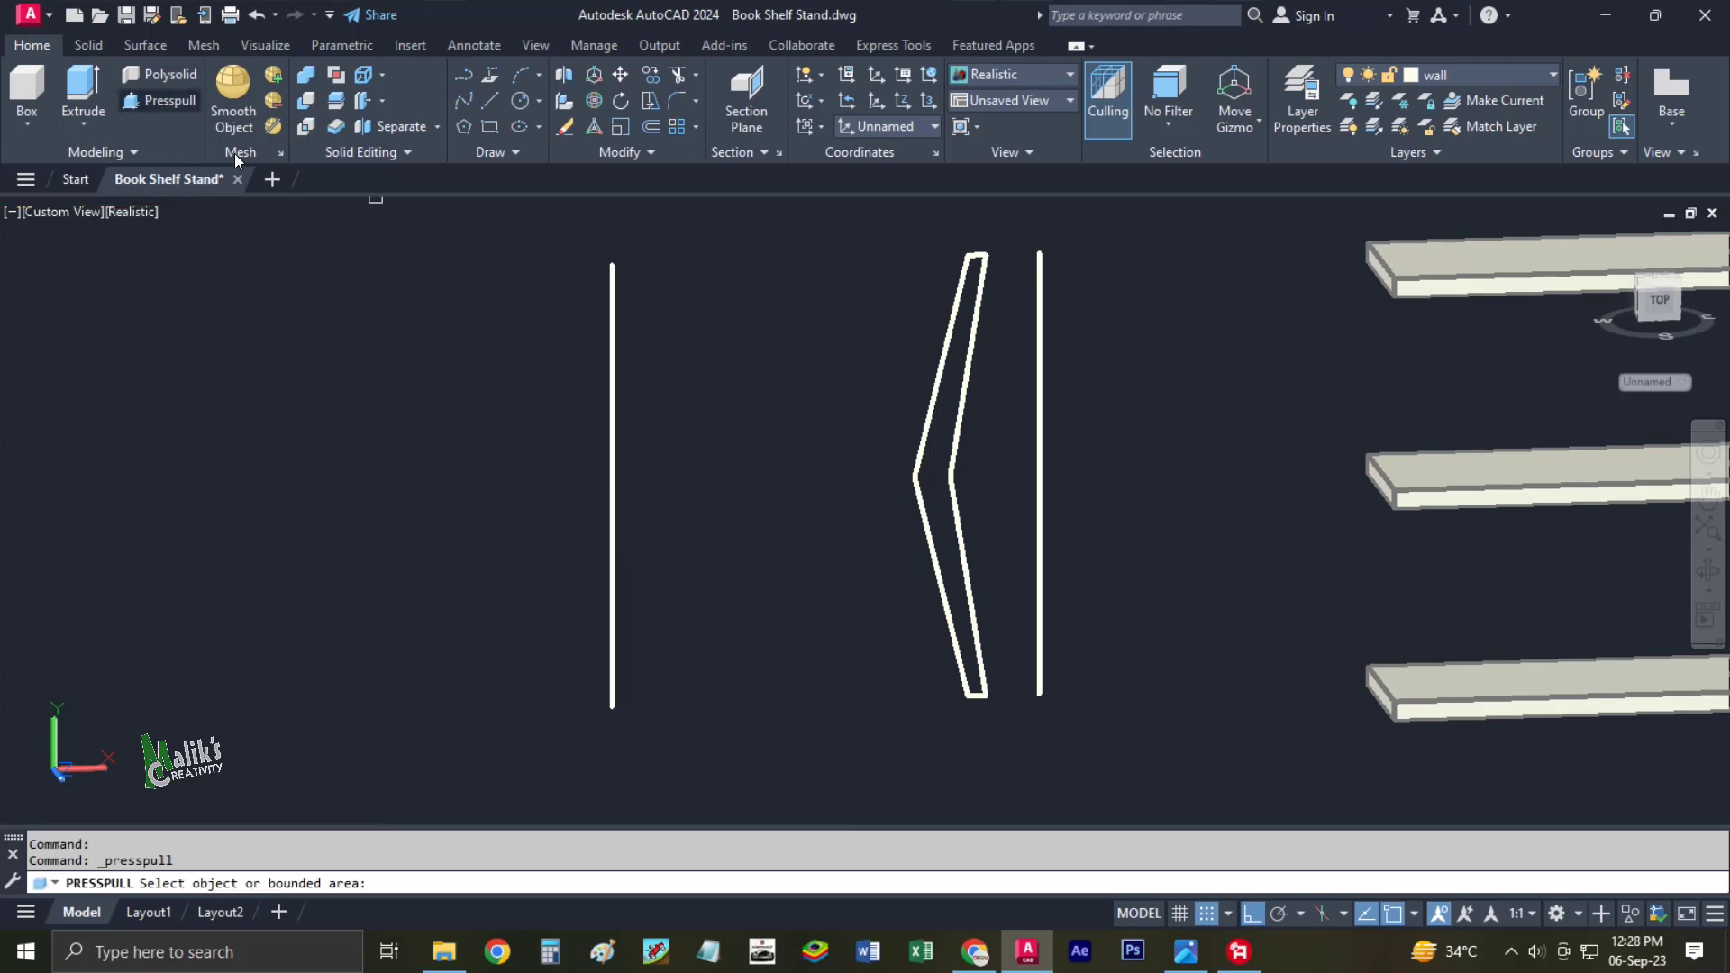
{"action": "left_click", "coordinate": [938, 491]}
{"action": "type", "text": "1"}
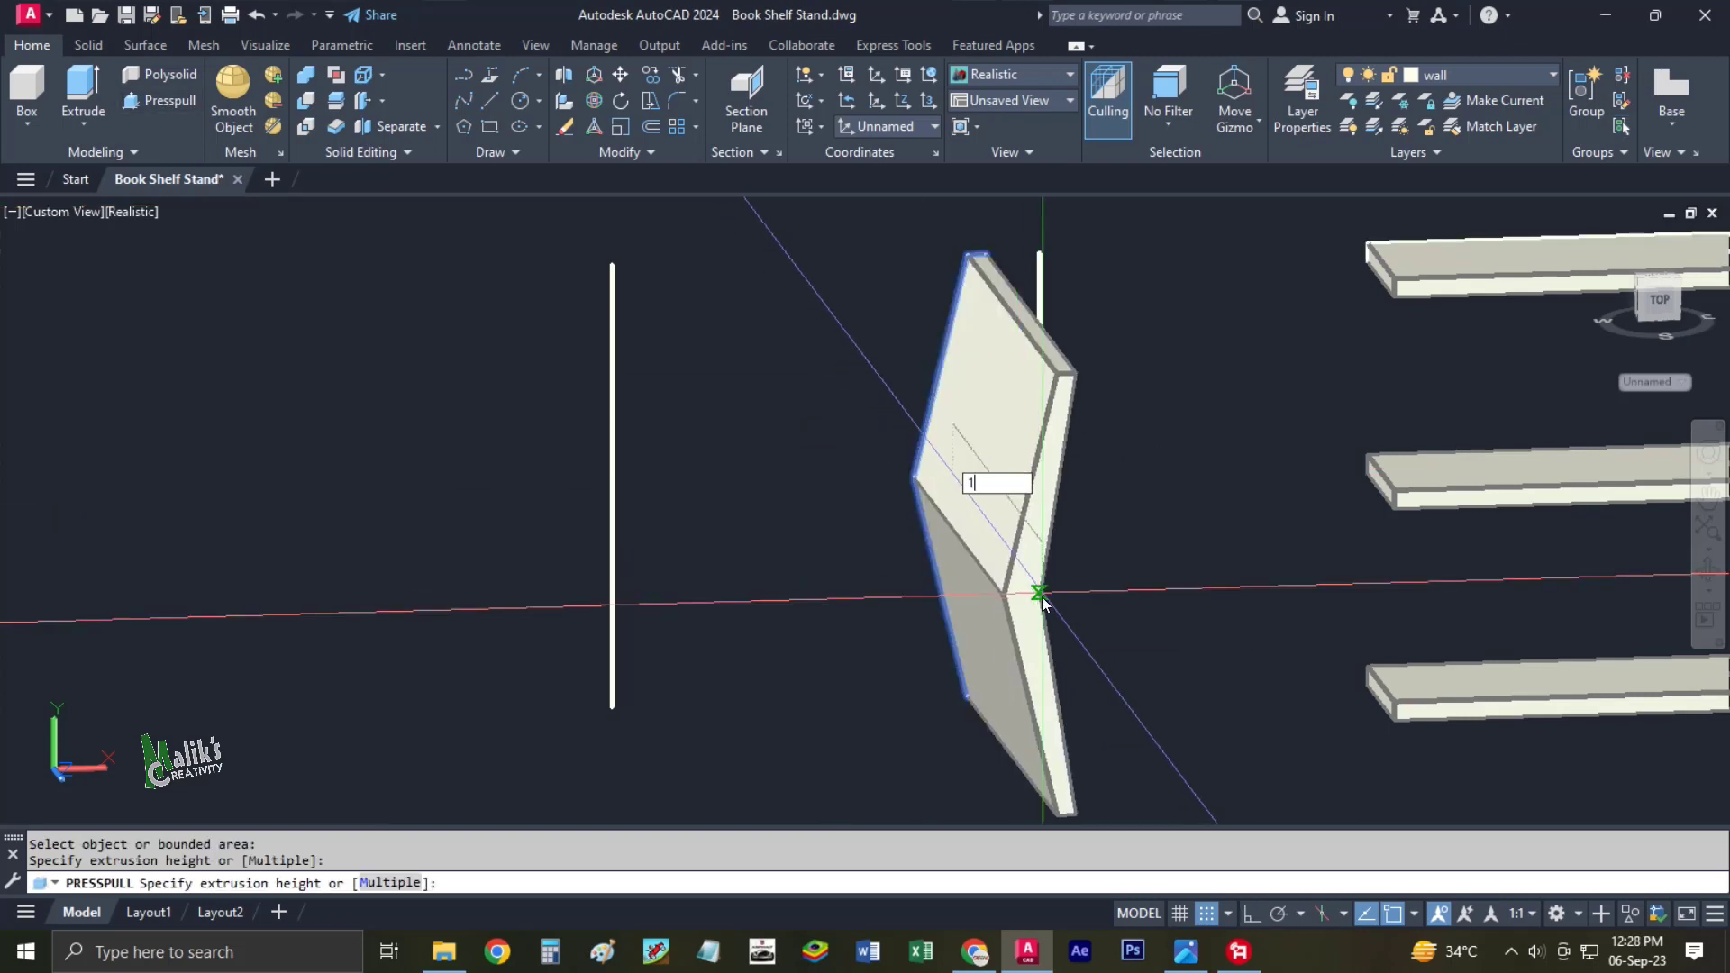
{"action": "key", "text": "Return"}
{"action": "key", "text": "Escape"}
{"action": "middle_click_drag", "start_coordinate": [1017, 522], "coordinate": [949, 519]}
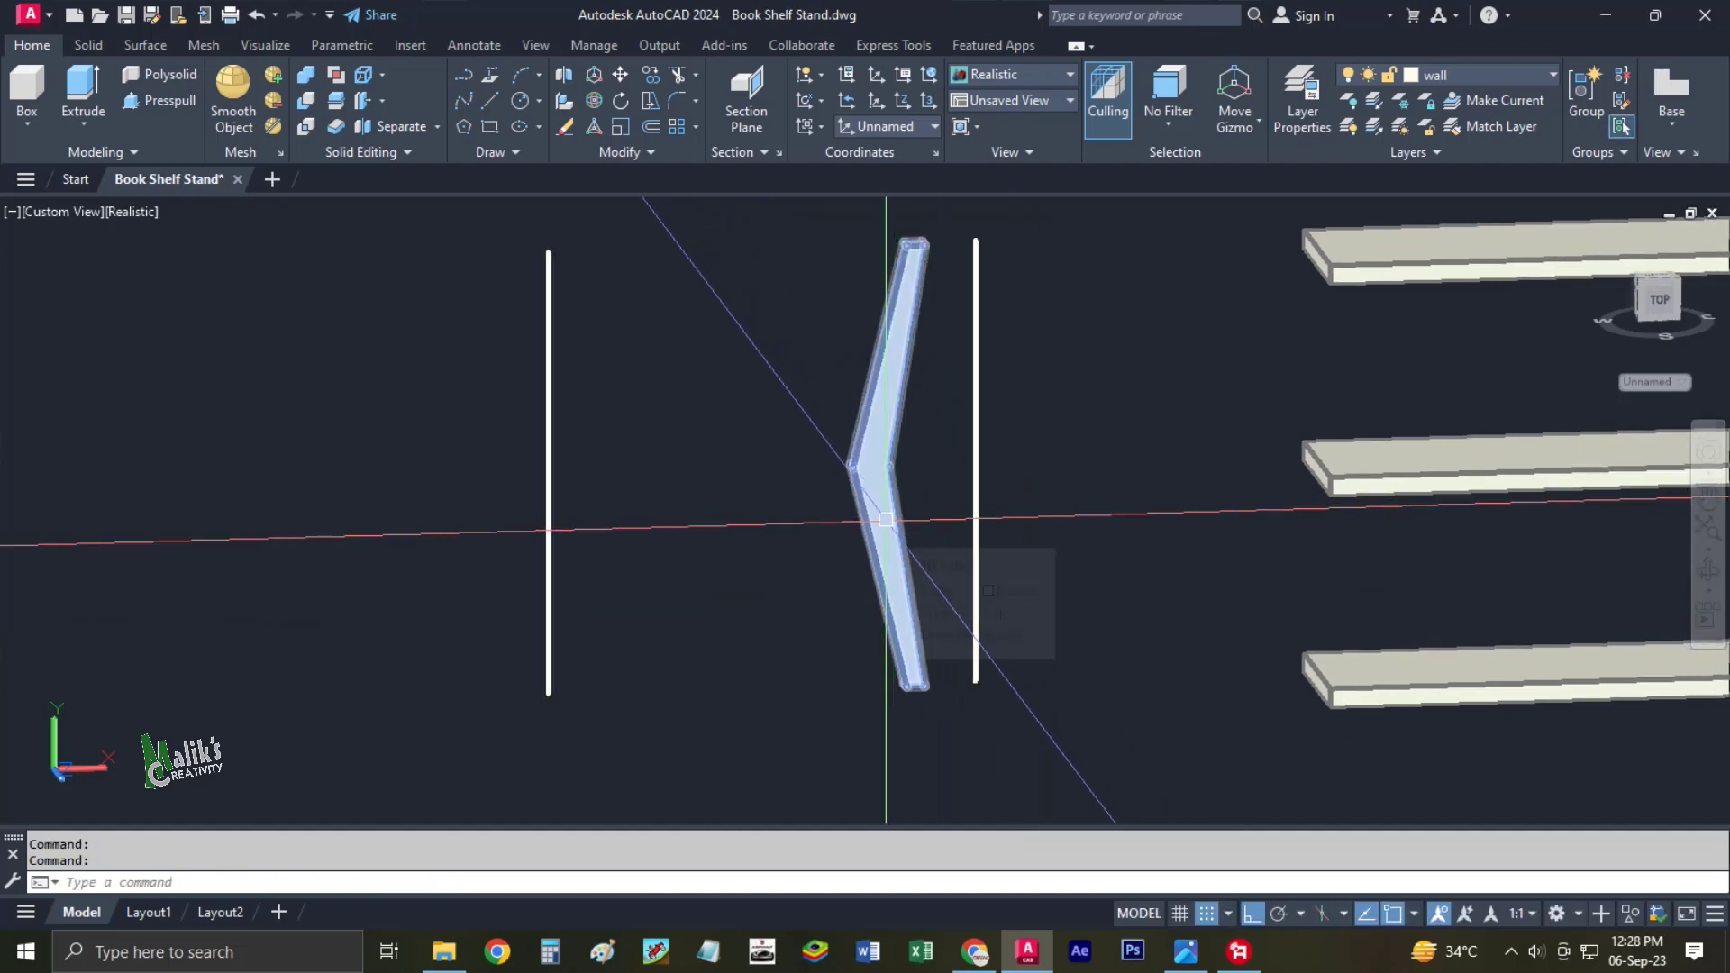
Draw a line joining the bottom ends of the two vertical lines.
{"action": "type", "text": "L"}
{"action": "key", "text": "Return"}
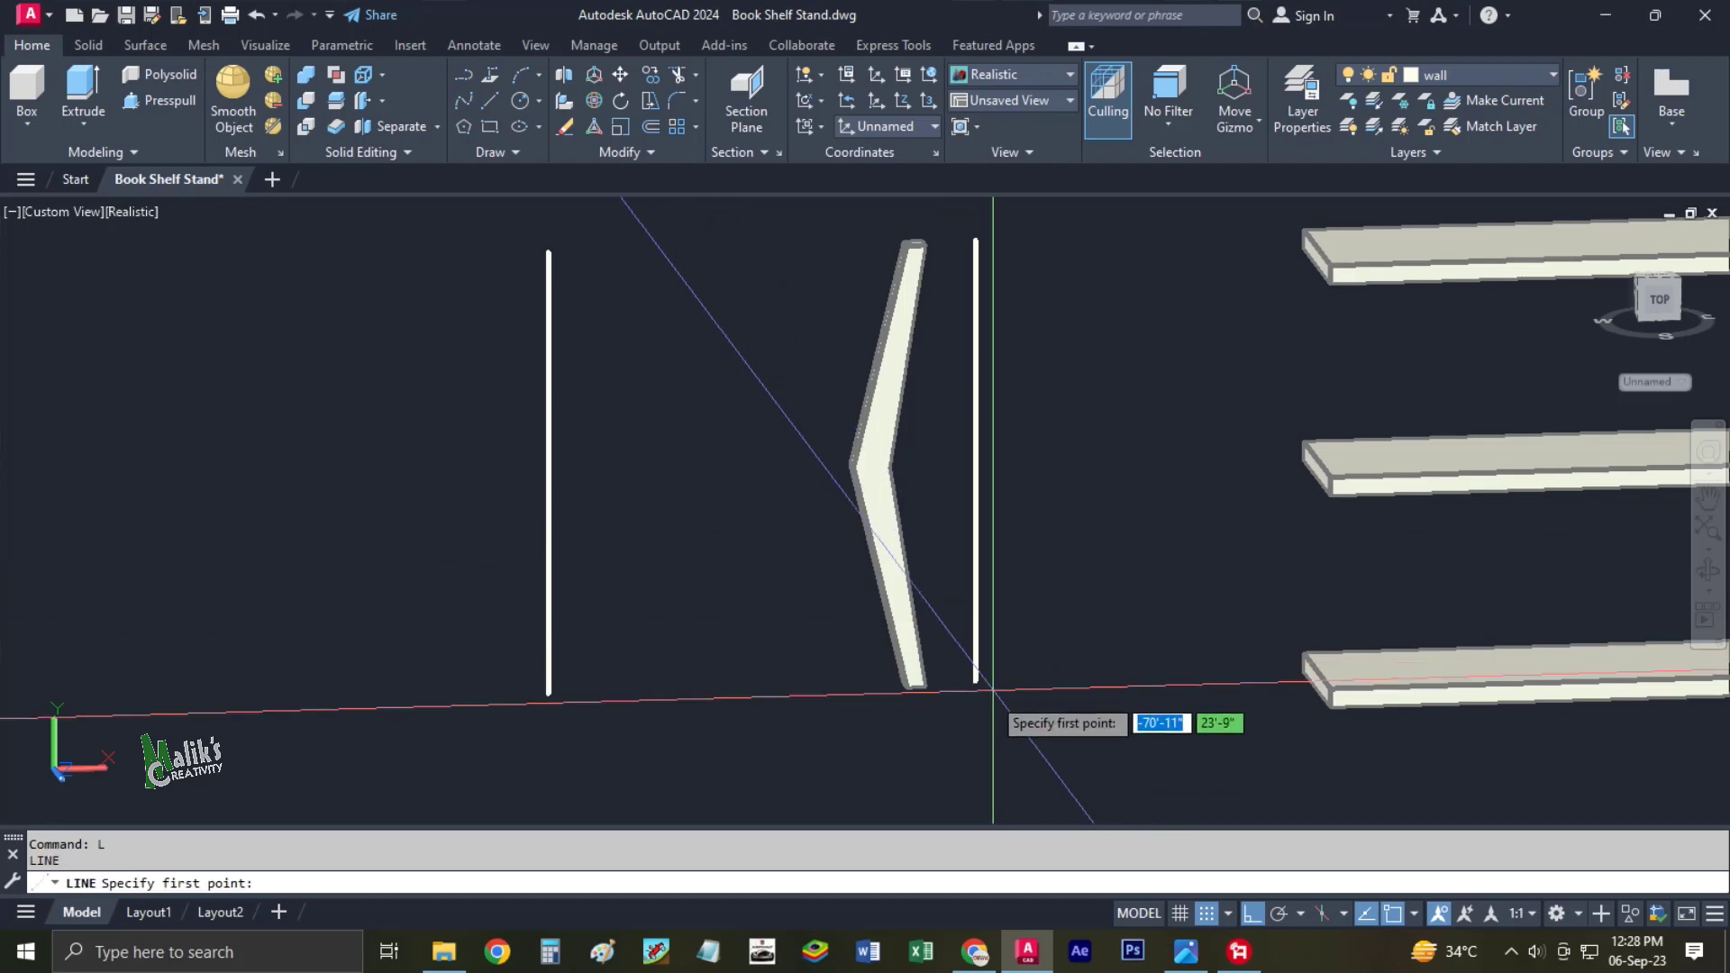
{"action": "left_click", "coordinate": [975, 682]}
{"action": "left_click", "coordinate": [549, 693]}
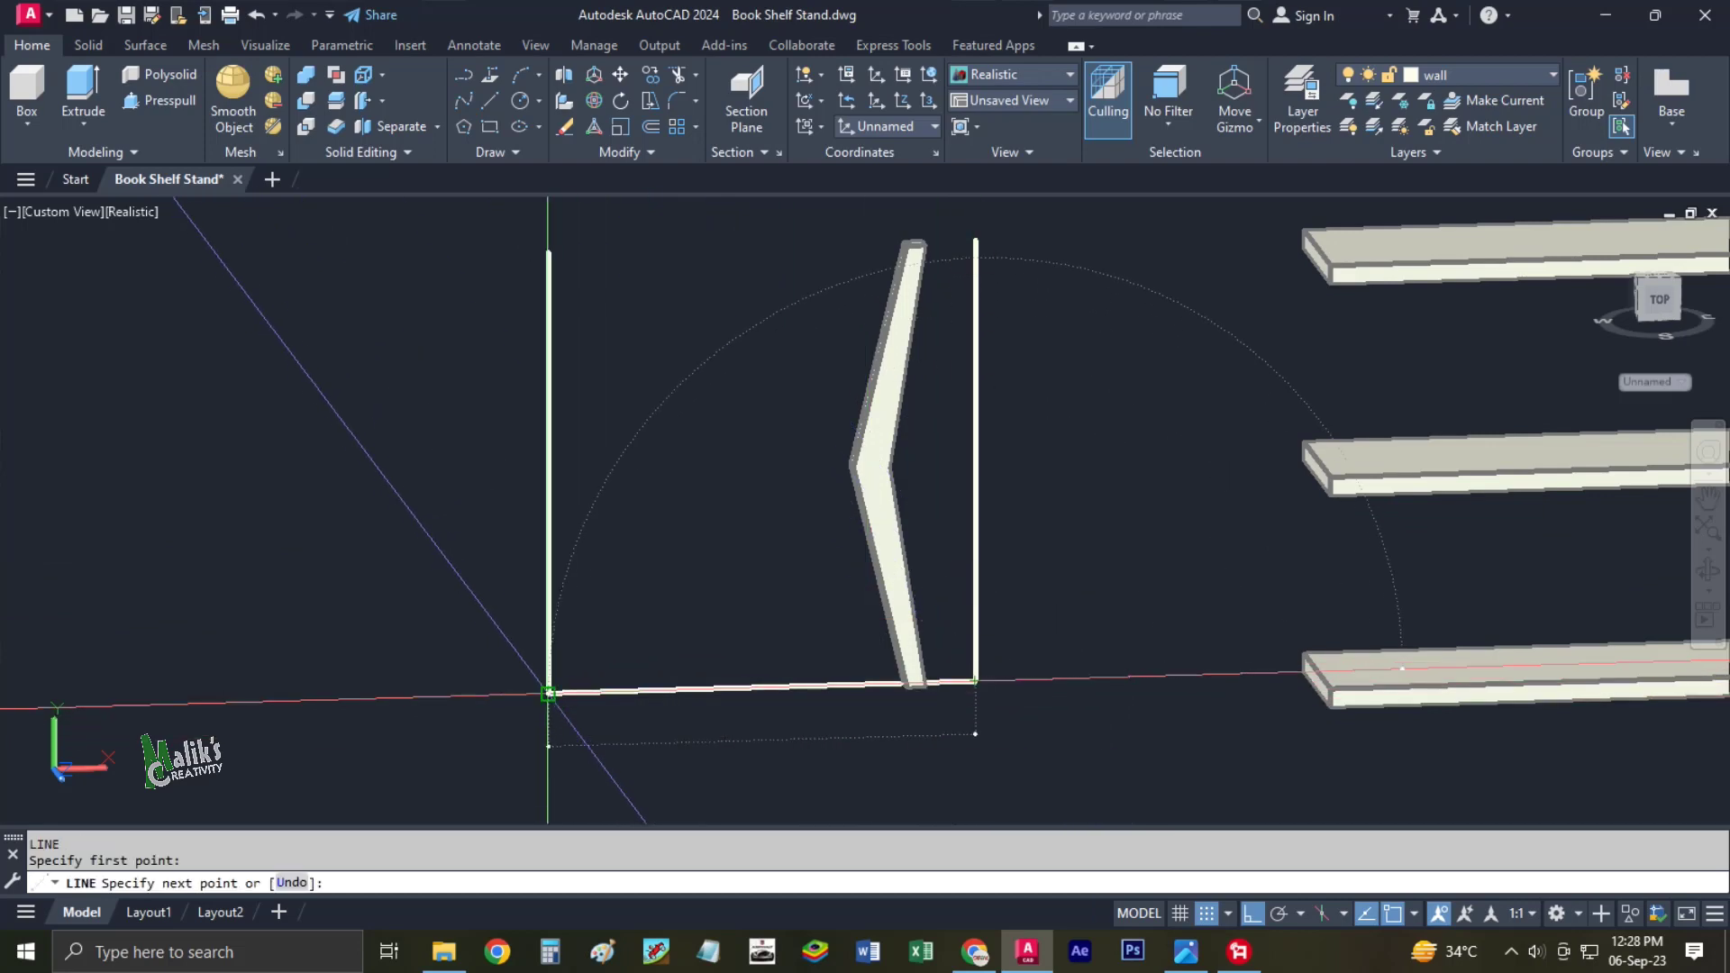
{"action": "key", "text": "Escape"}
{"action": "left_click", "coordinate": [860, 532]}
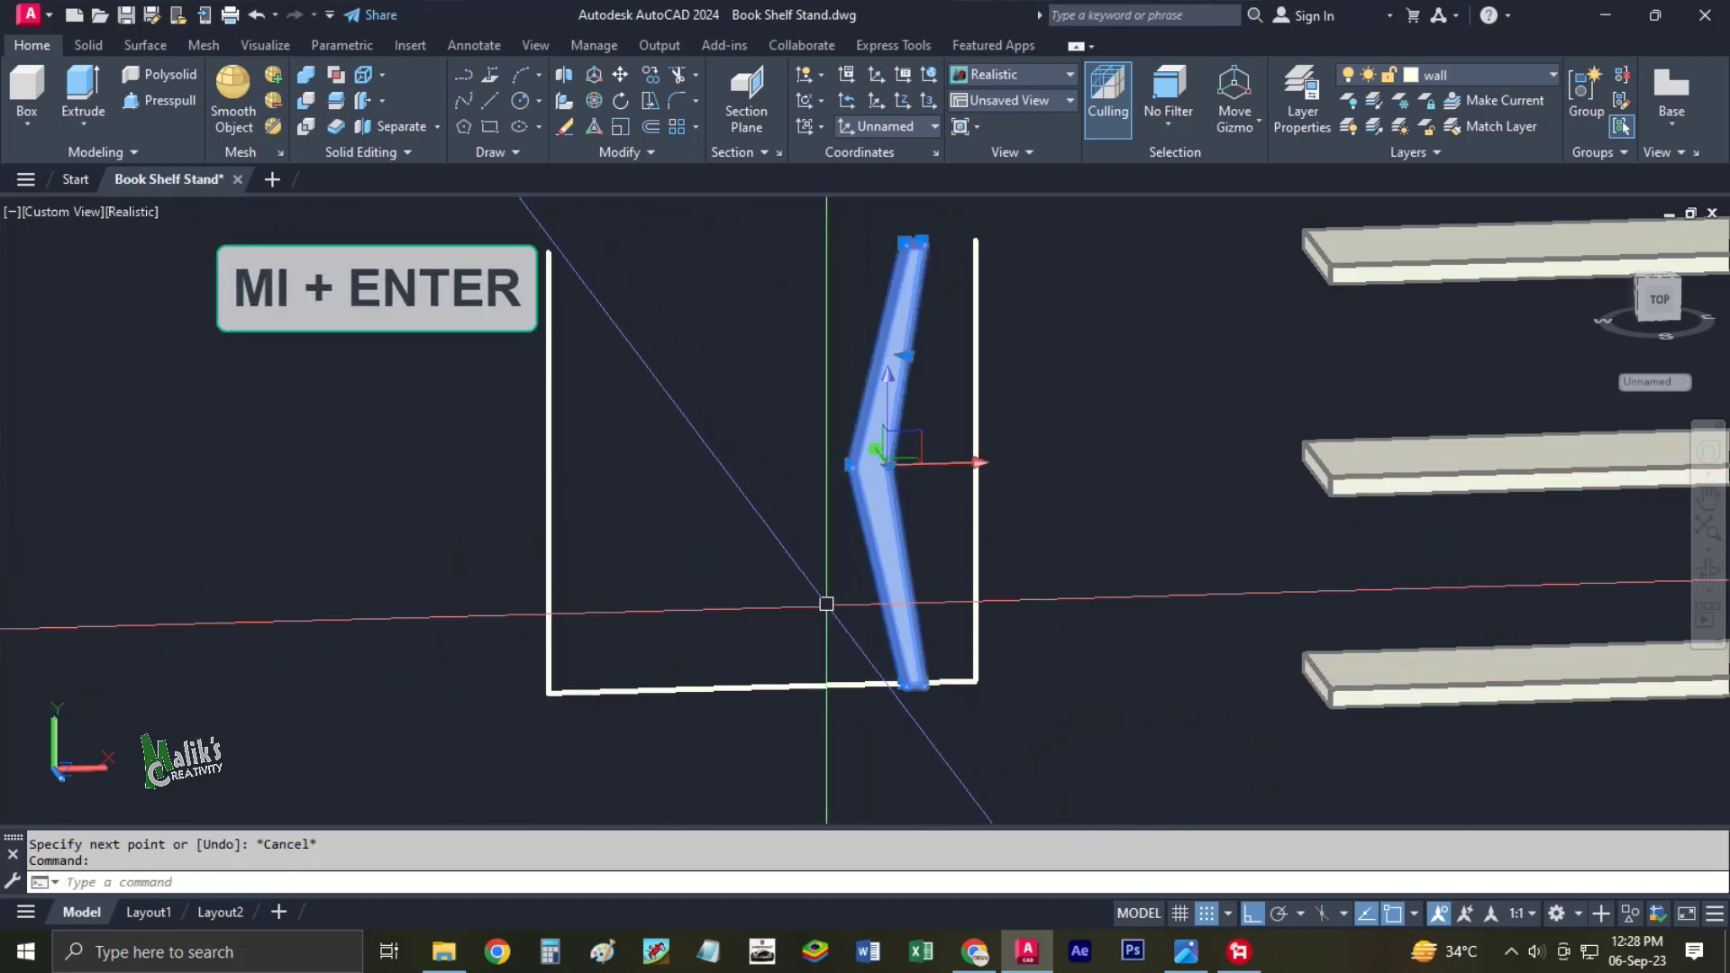
Mirror the leg board about a vertical line through the bottom midpoint, keeping the original.
{"action": "type", "text": "mi"}
{"action": "key", "text": "Return"}
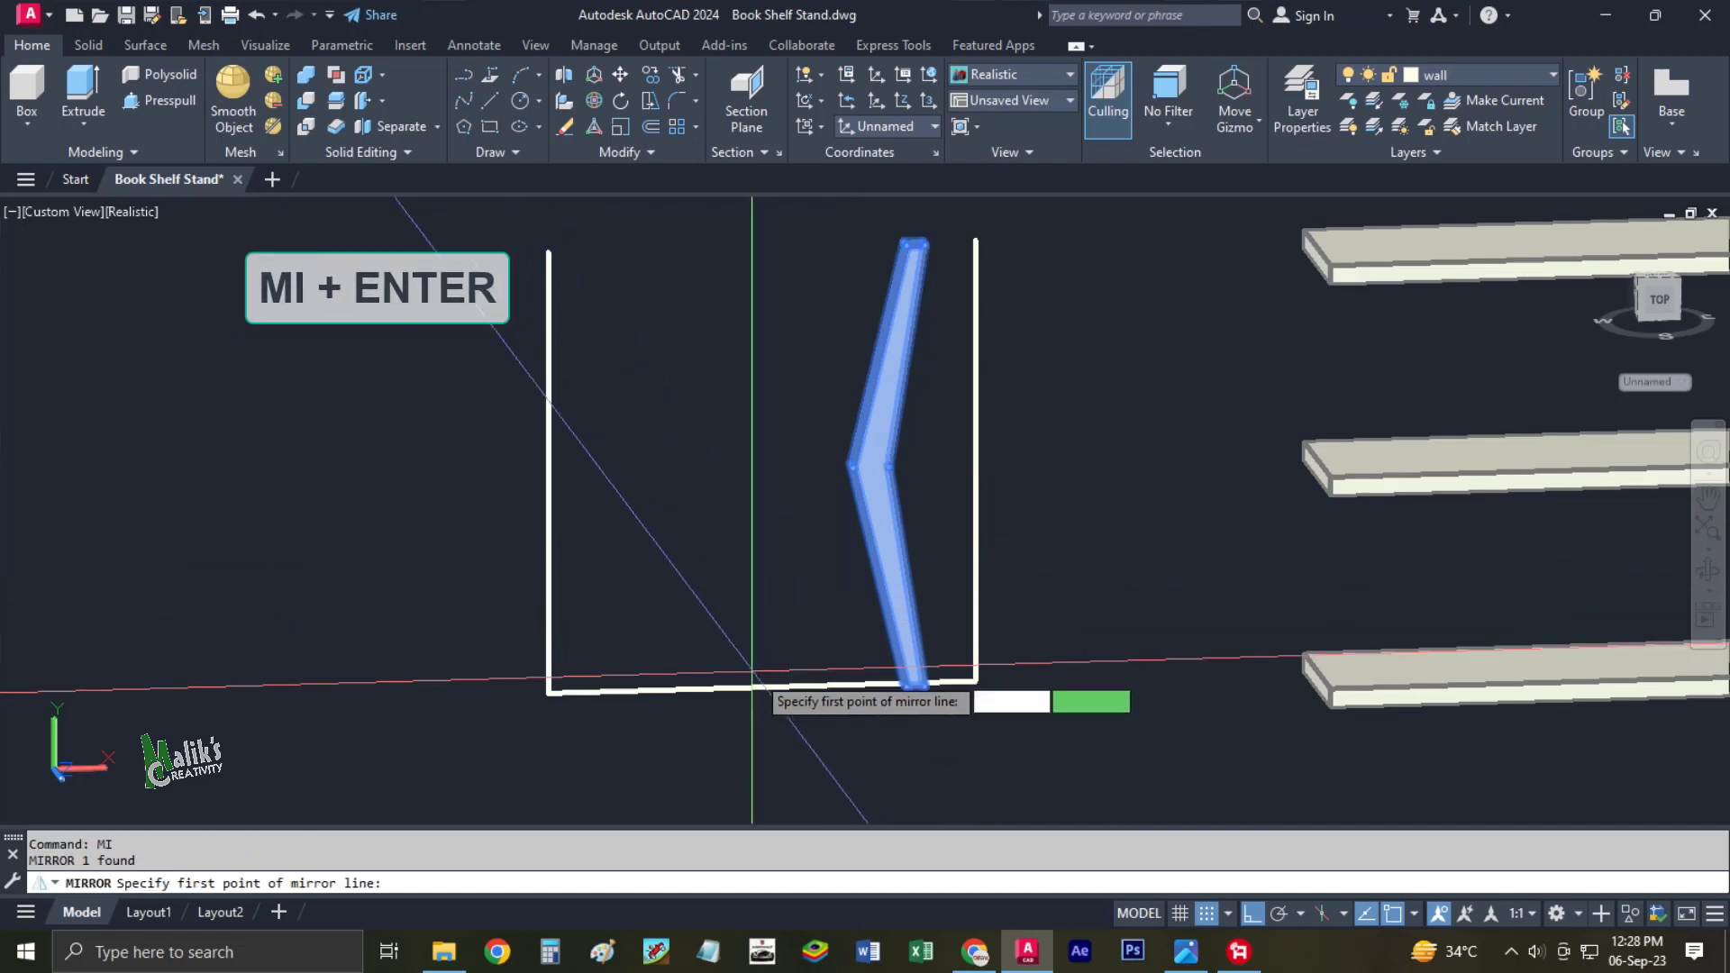
{"action": "left_click", "coordinate": [761, 686]}
{"action": "left_click", "coordinate": [770, 573]}
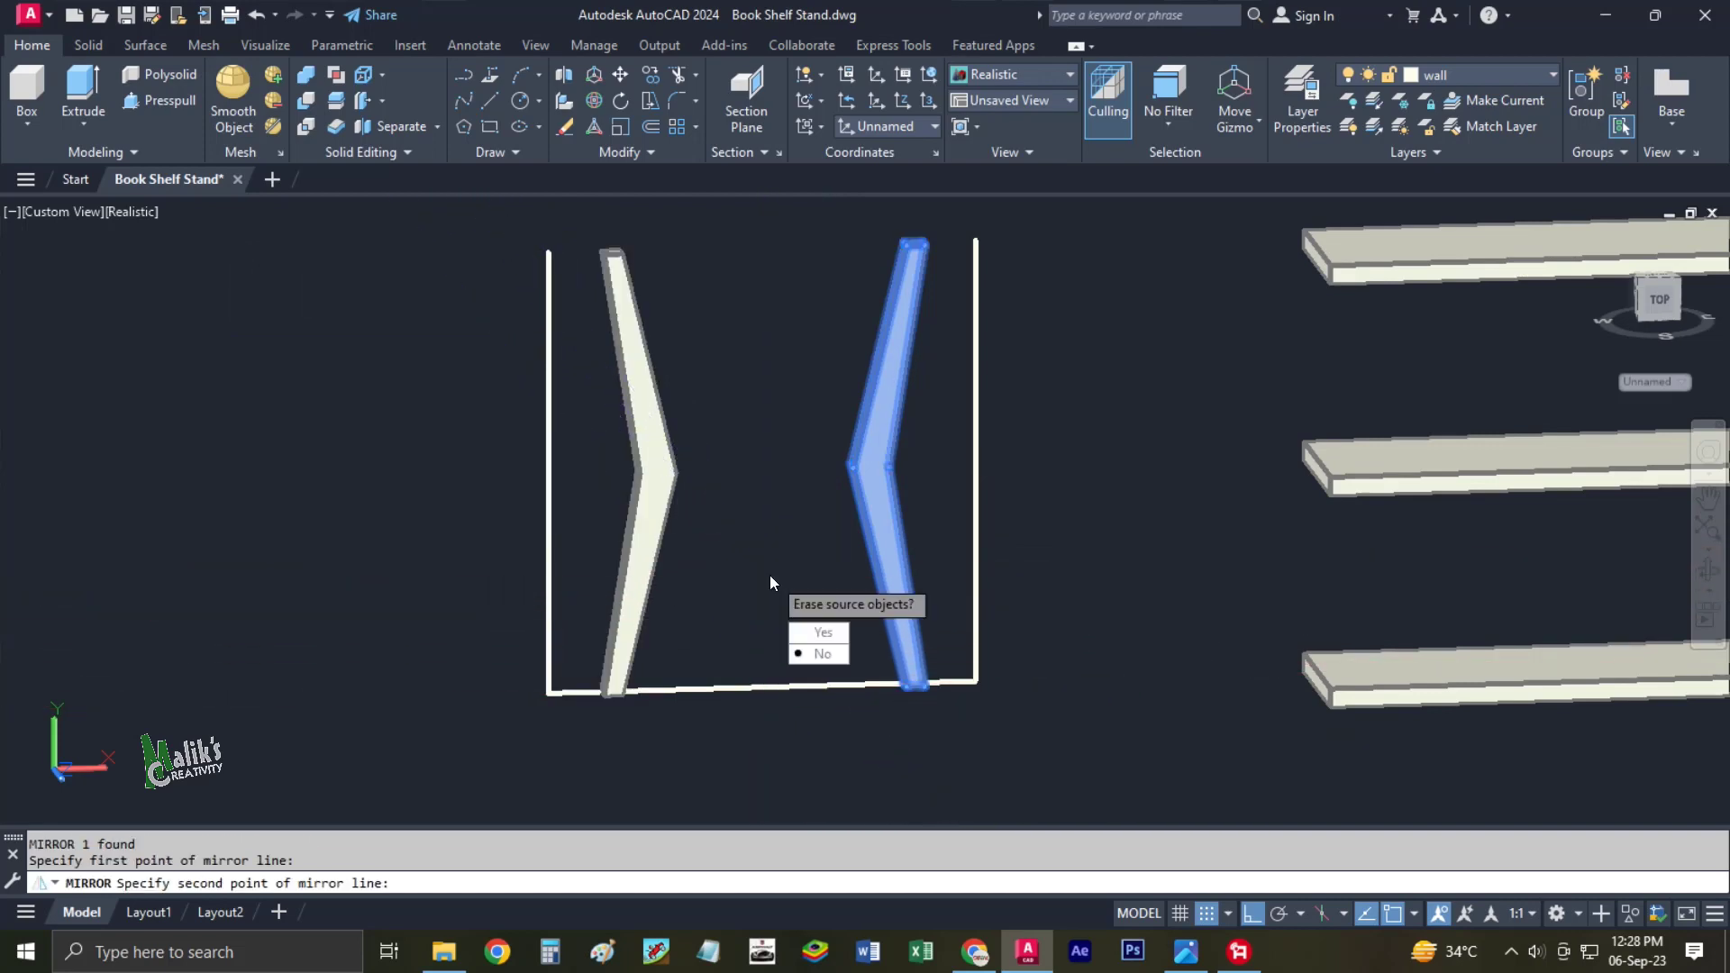
{"action": "key", "text": "Return"}
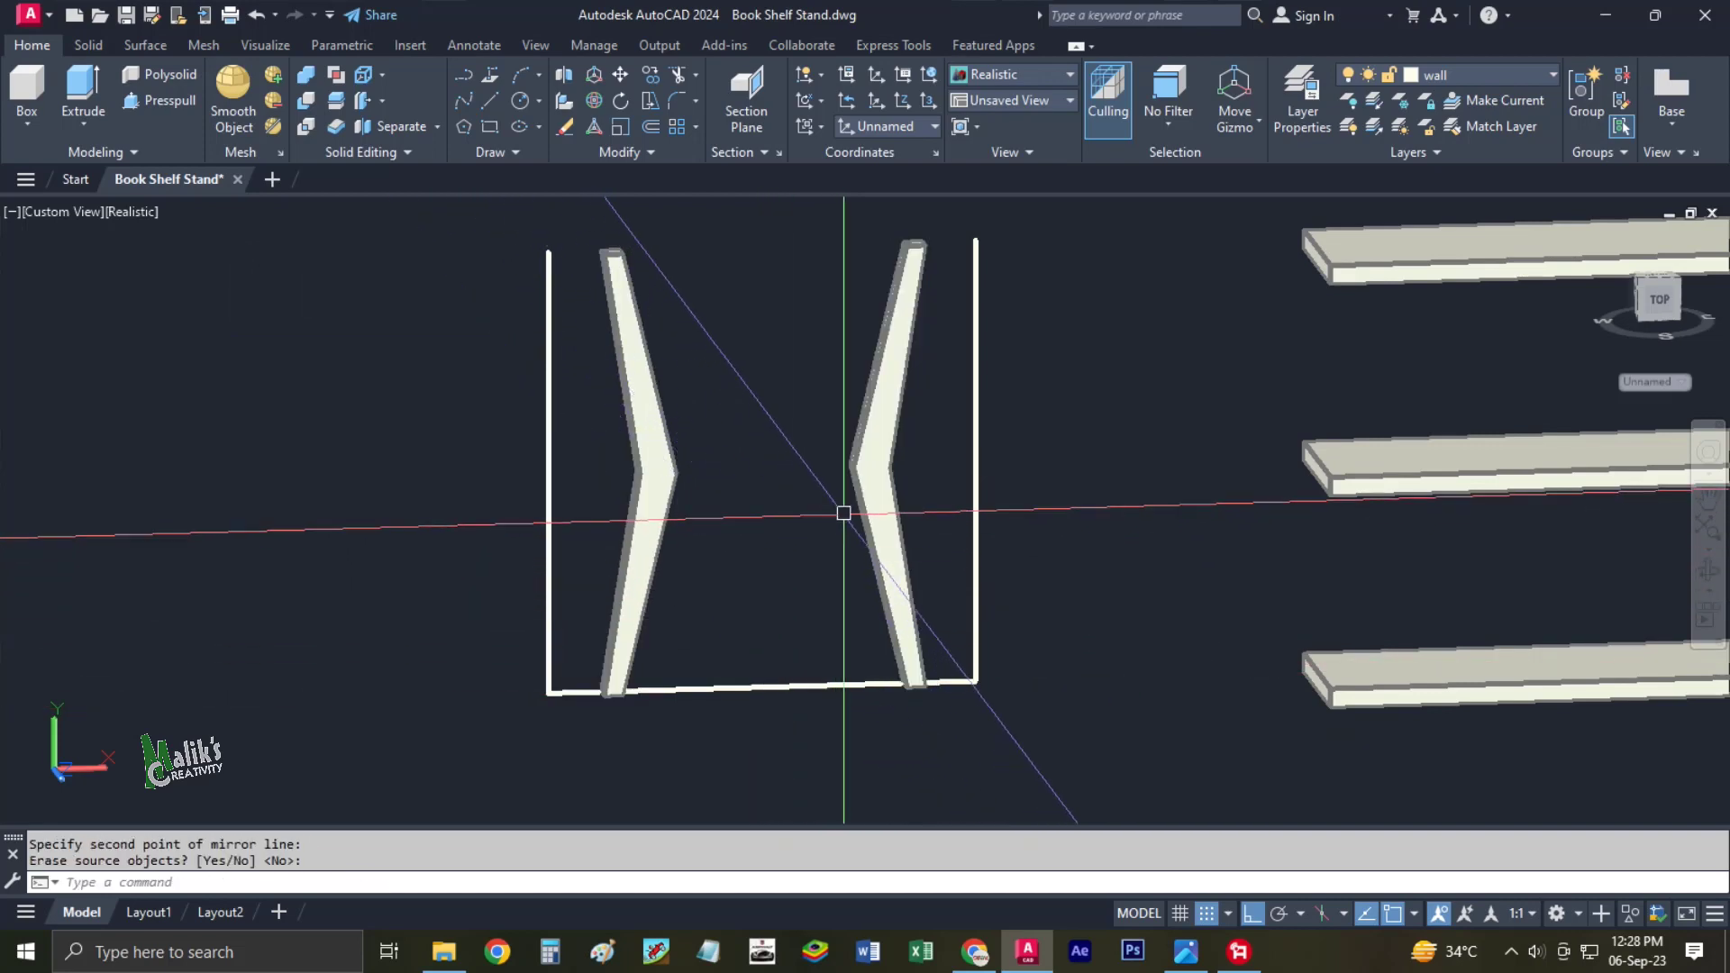
Orbit to an isometric view and select both leg boards.
{"action": "middle_click_drag", "start_coordinate": [751, 527], "coordinate": [880, 547], "text": "shift"}
{"action": "left_click", "coordinate": [880, 548]}
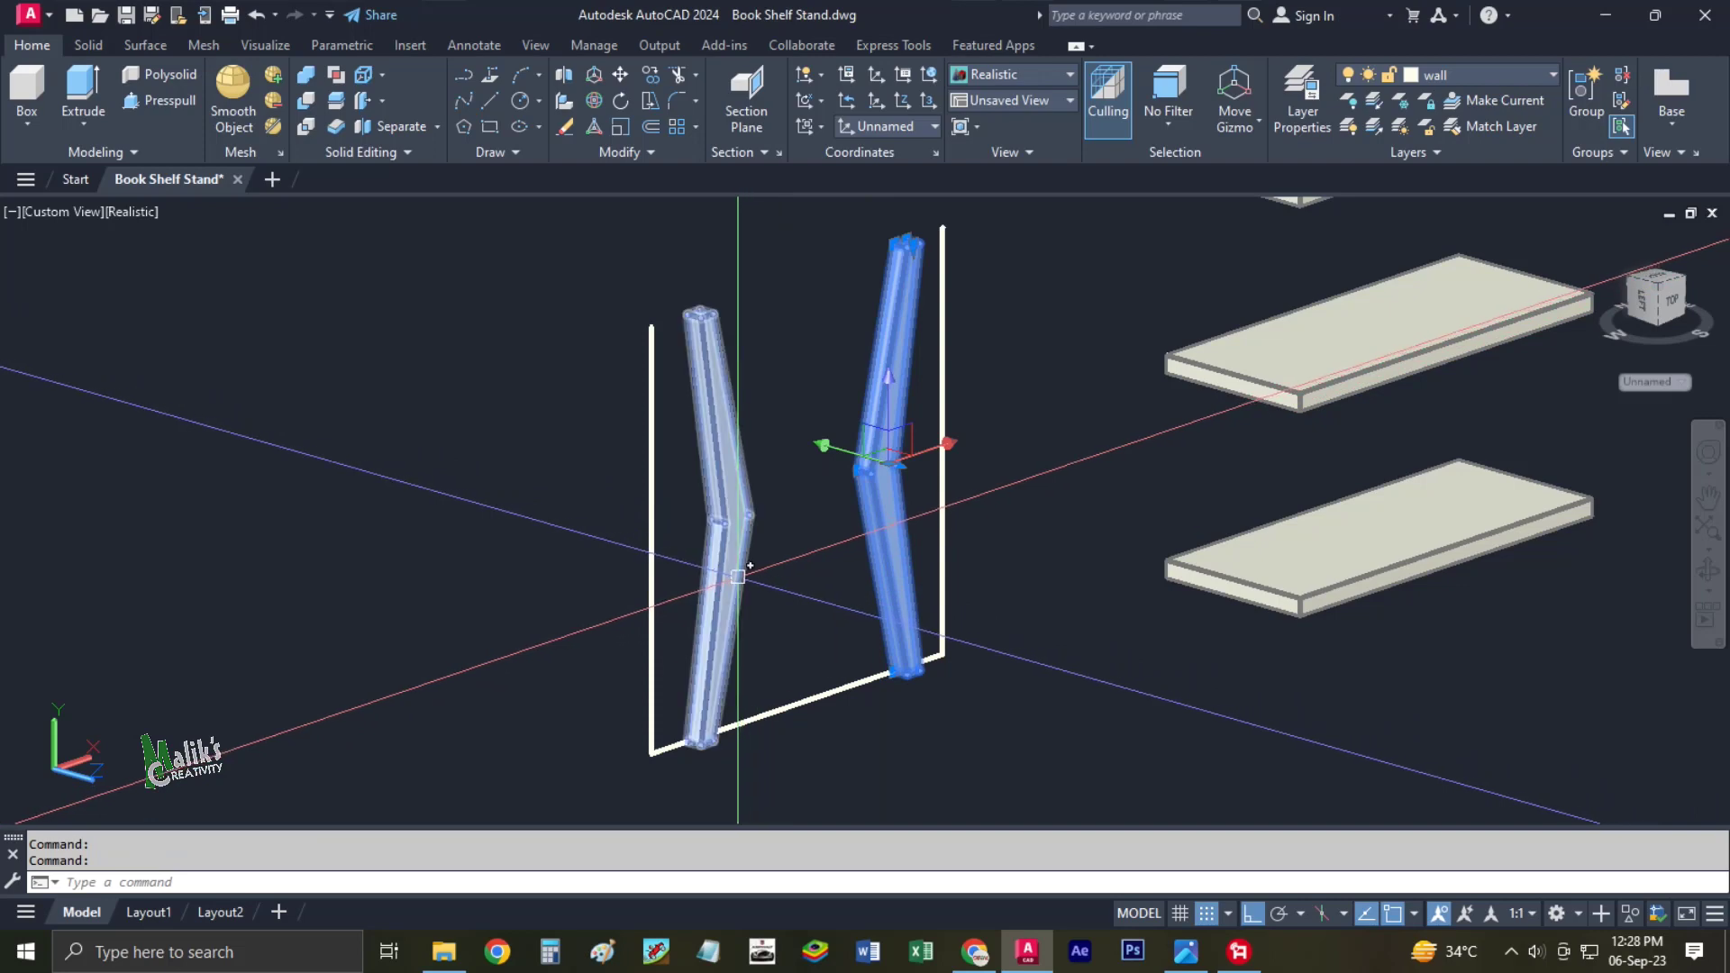
{"action": "middle_click_drag", "start_coordinate": [798, 596], "coordinate": [744, 583]}
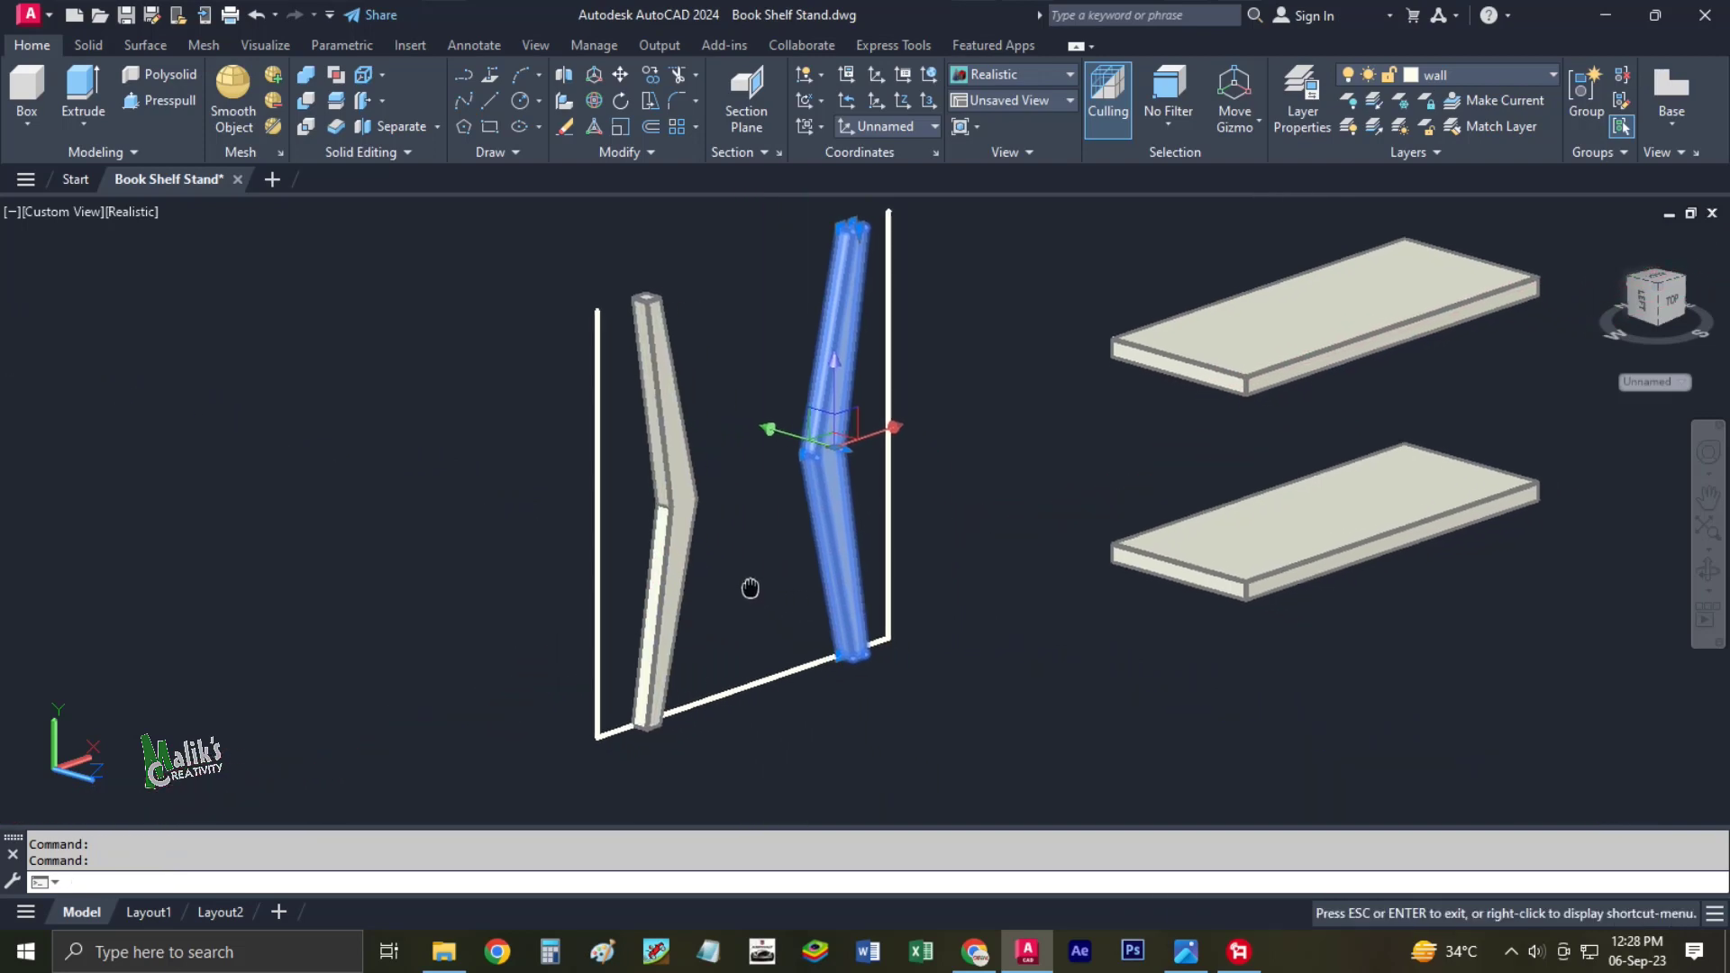
{"action": "left_click", "coordinate": [685, 536]}
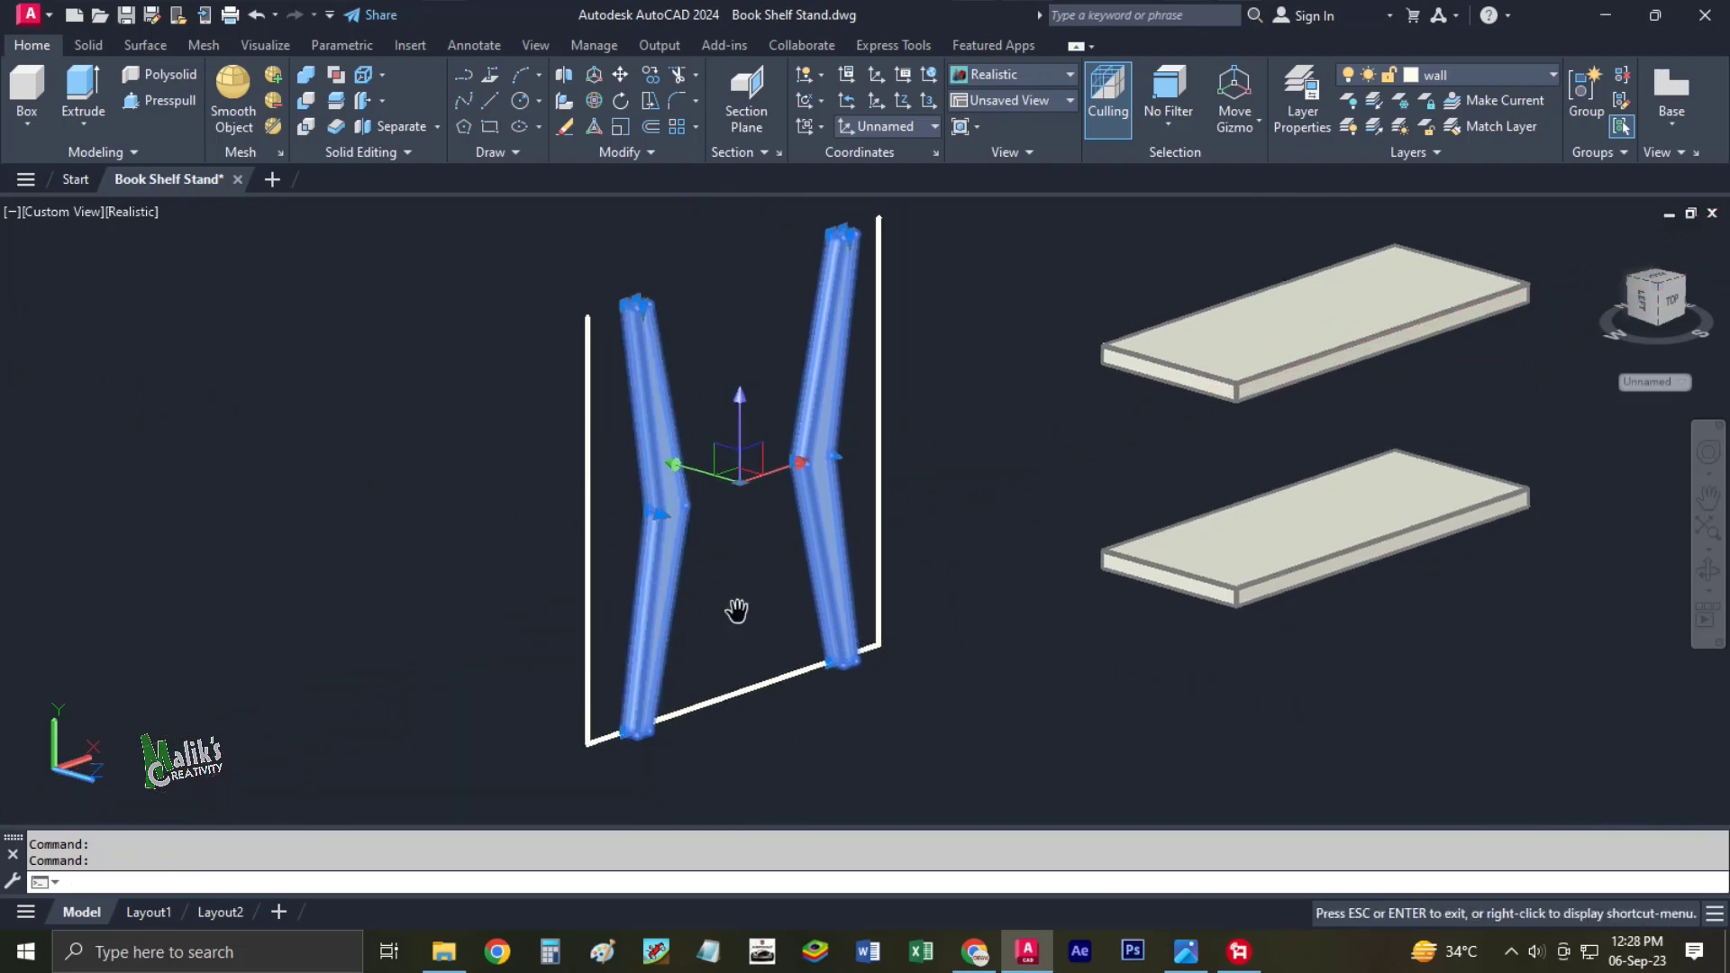
{"action": "type", "text": "CO"}
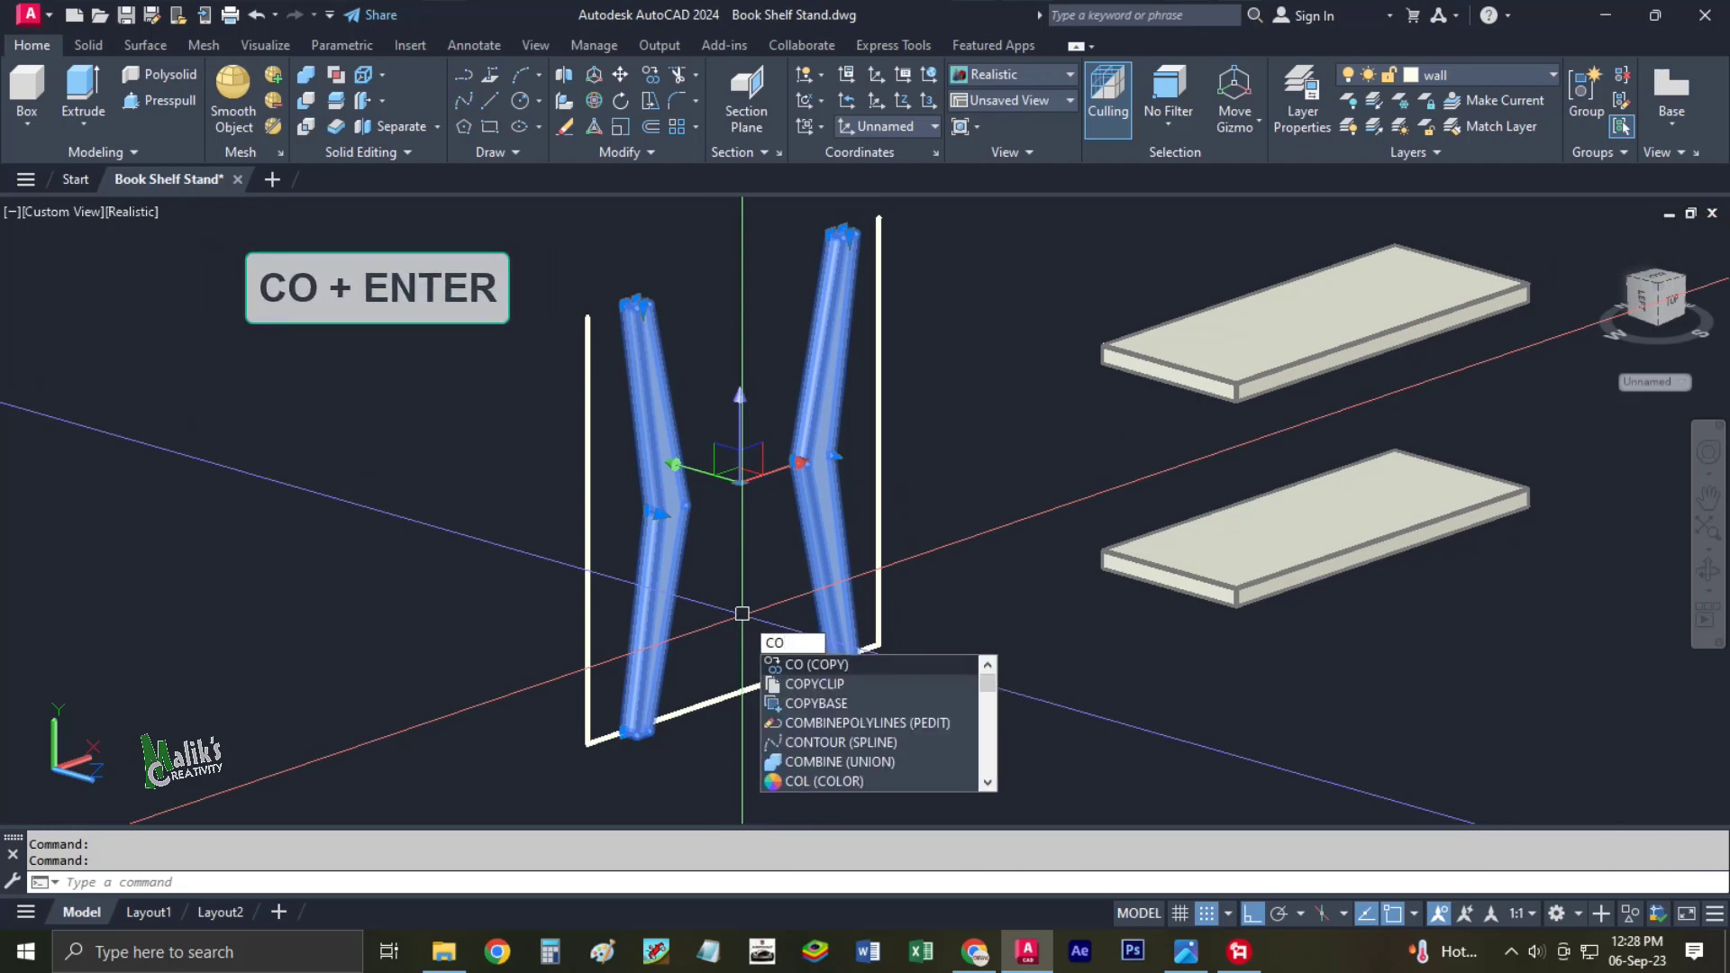
Copy the facing leg pair to the shelf corner so it straddles the three shelves.
{"action": "key", "text": "Return"}
{"action": "scroll", "coordinate": [618, 753], "scroll_direction": "up", "scroll_amount": 2}
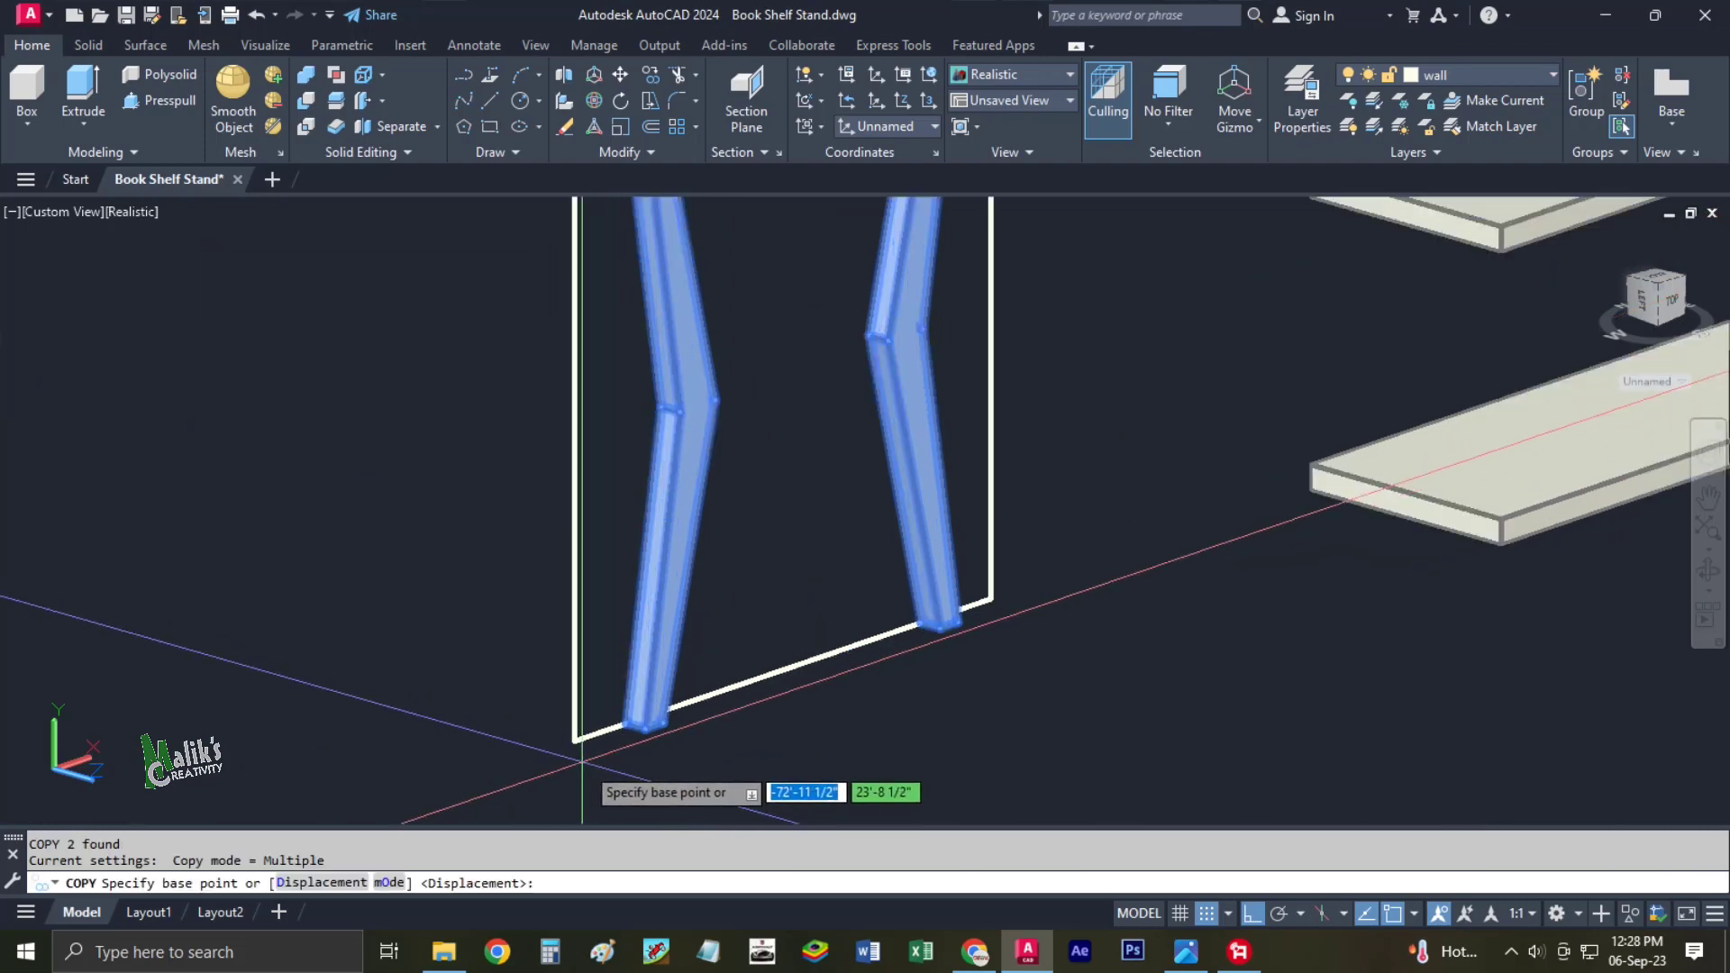
{"action": "scroll", "coordinate": [574, 740], "scroll_direction": "down", "scroll_amount": 4}
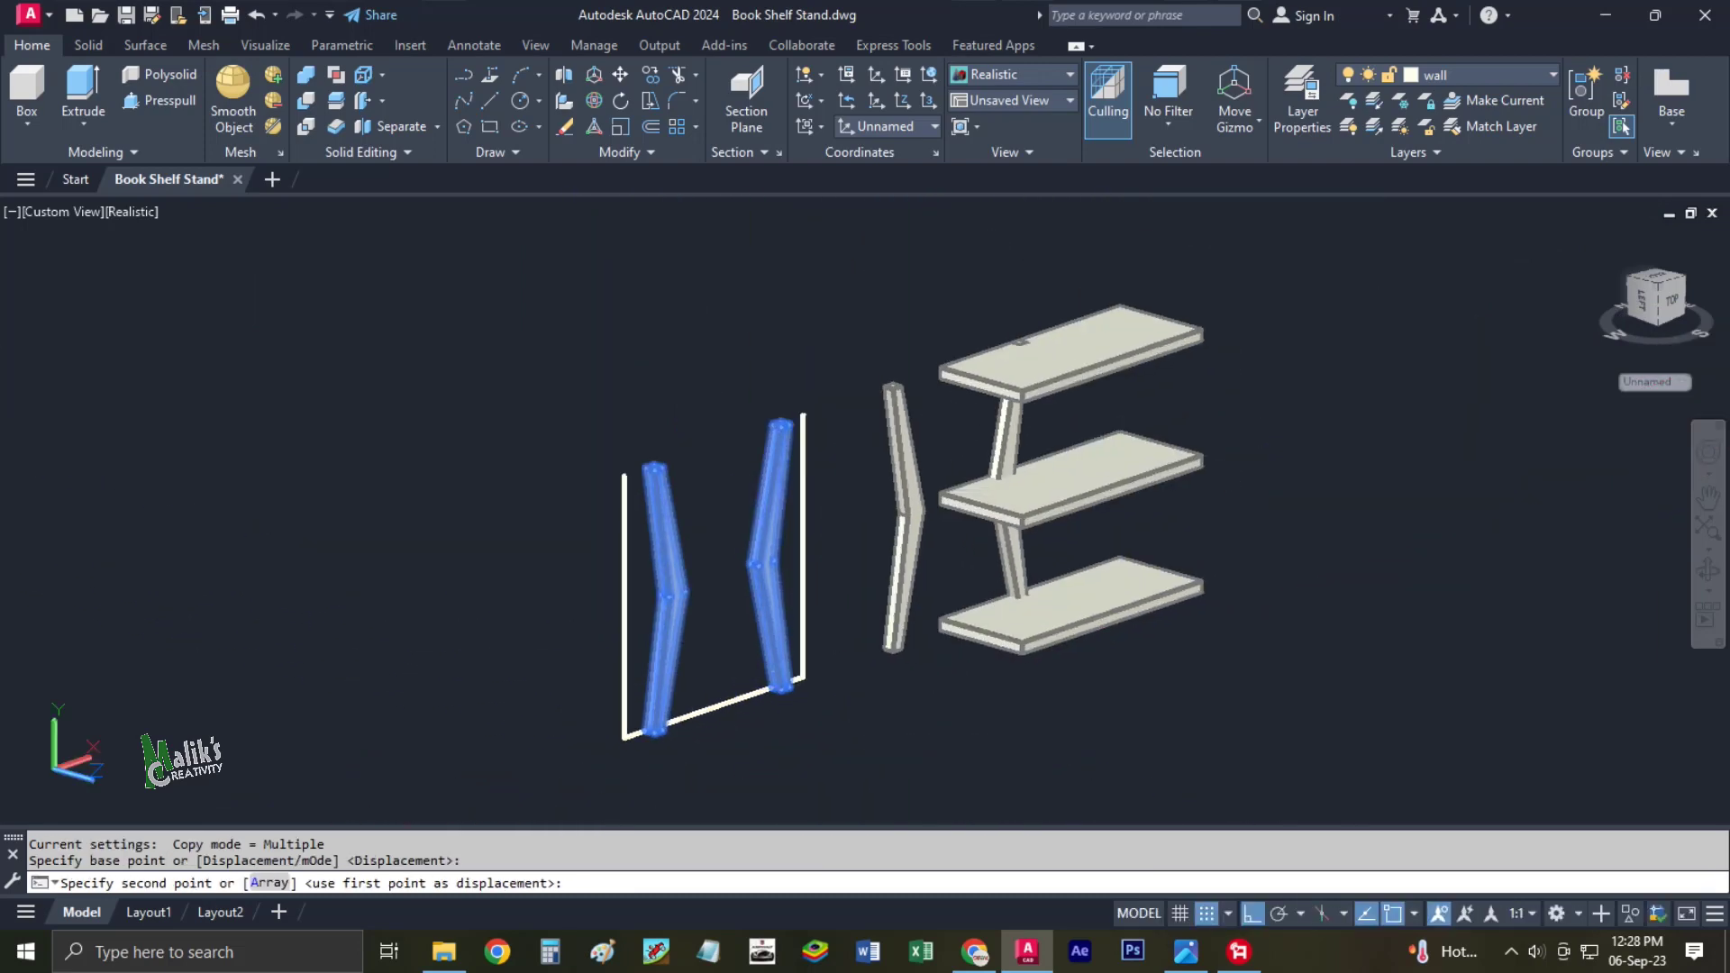
{"action": "scroll", "coordinate": [1031, 649], "scroll_direction": "up", "scroll_amount": 2}
{"action": "left_click", "coordinate": [1034, 650]}
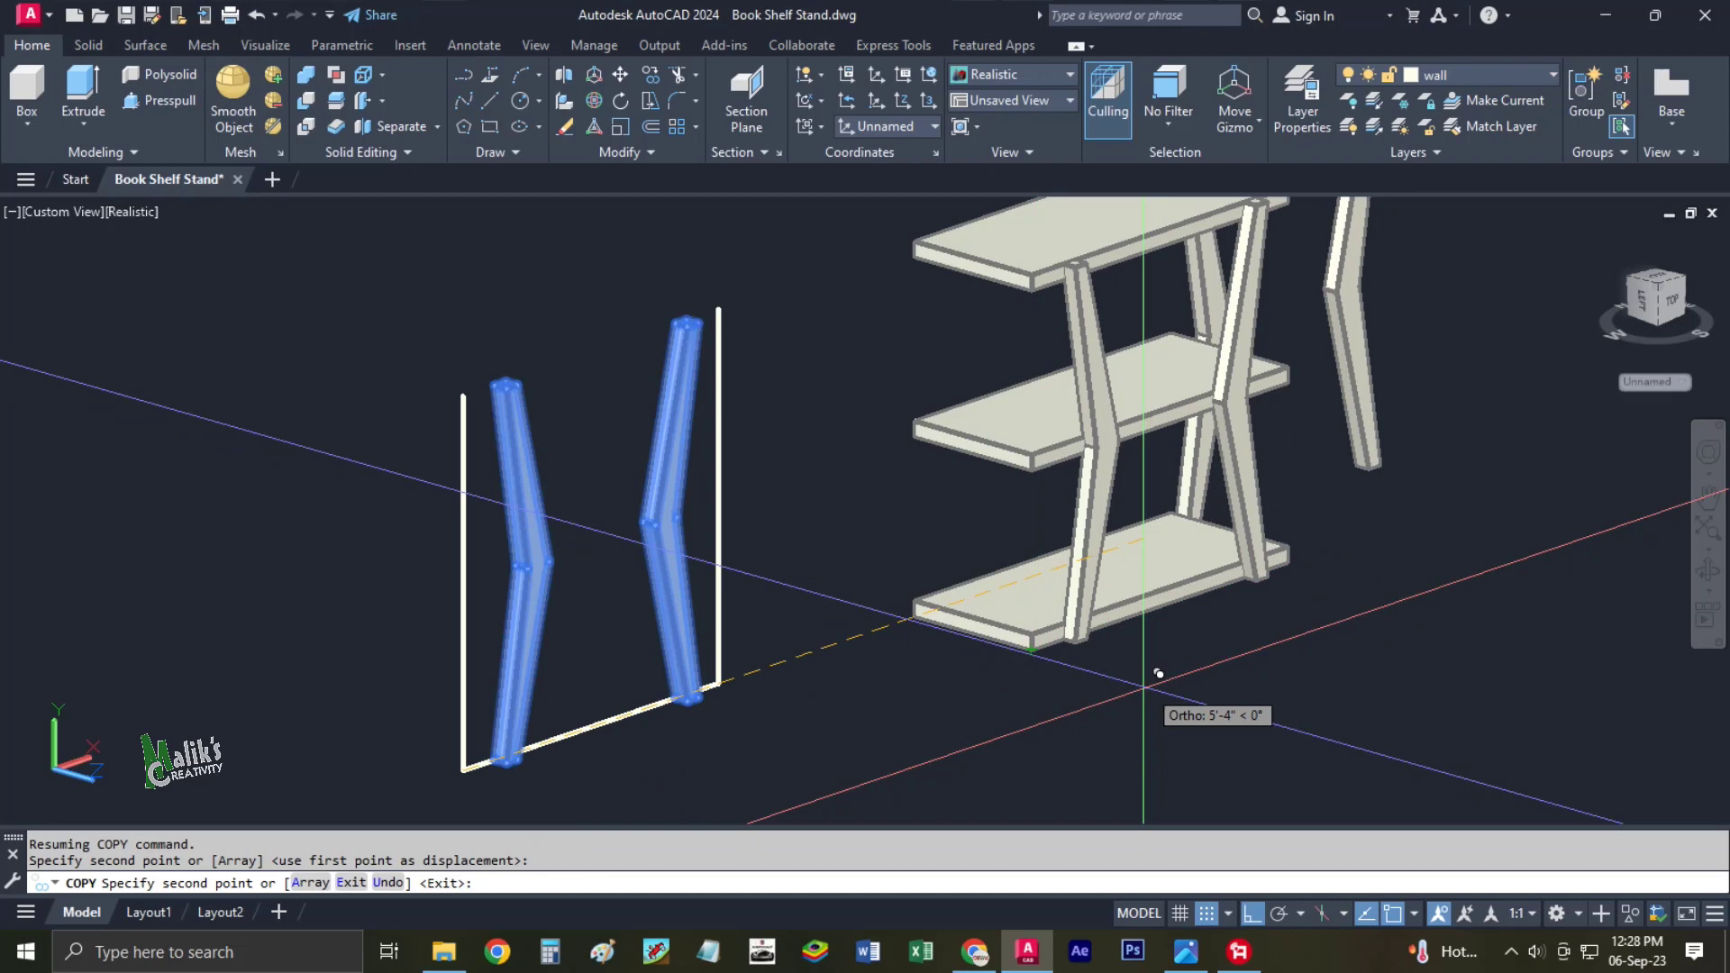
{"action": "middle_click_drag", "start_coordinate": [1157, 673], "coordinate": [1027, 738]}
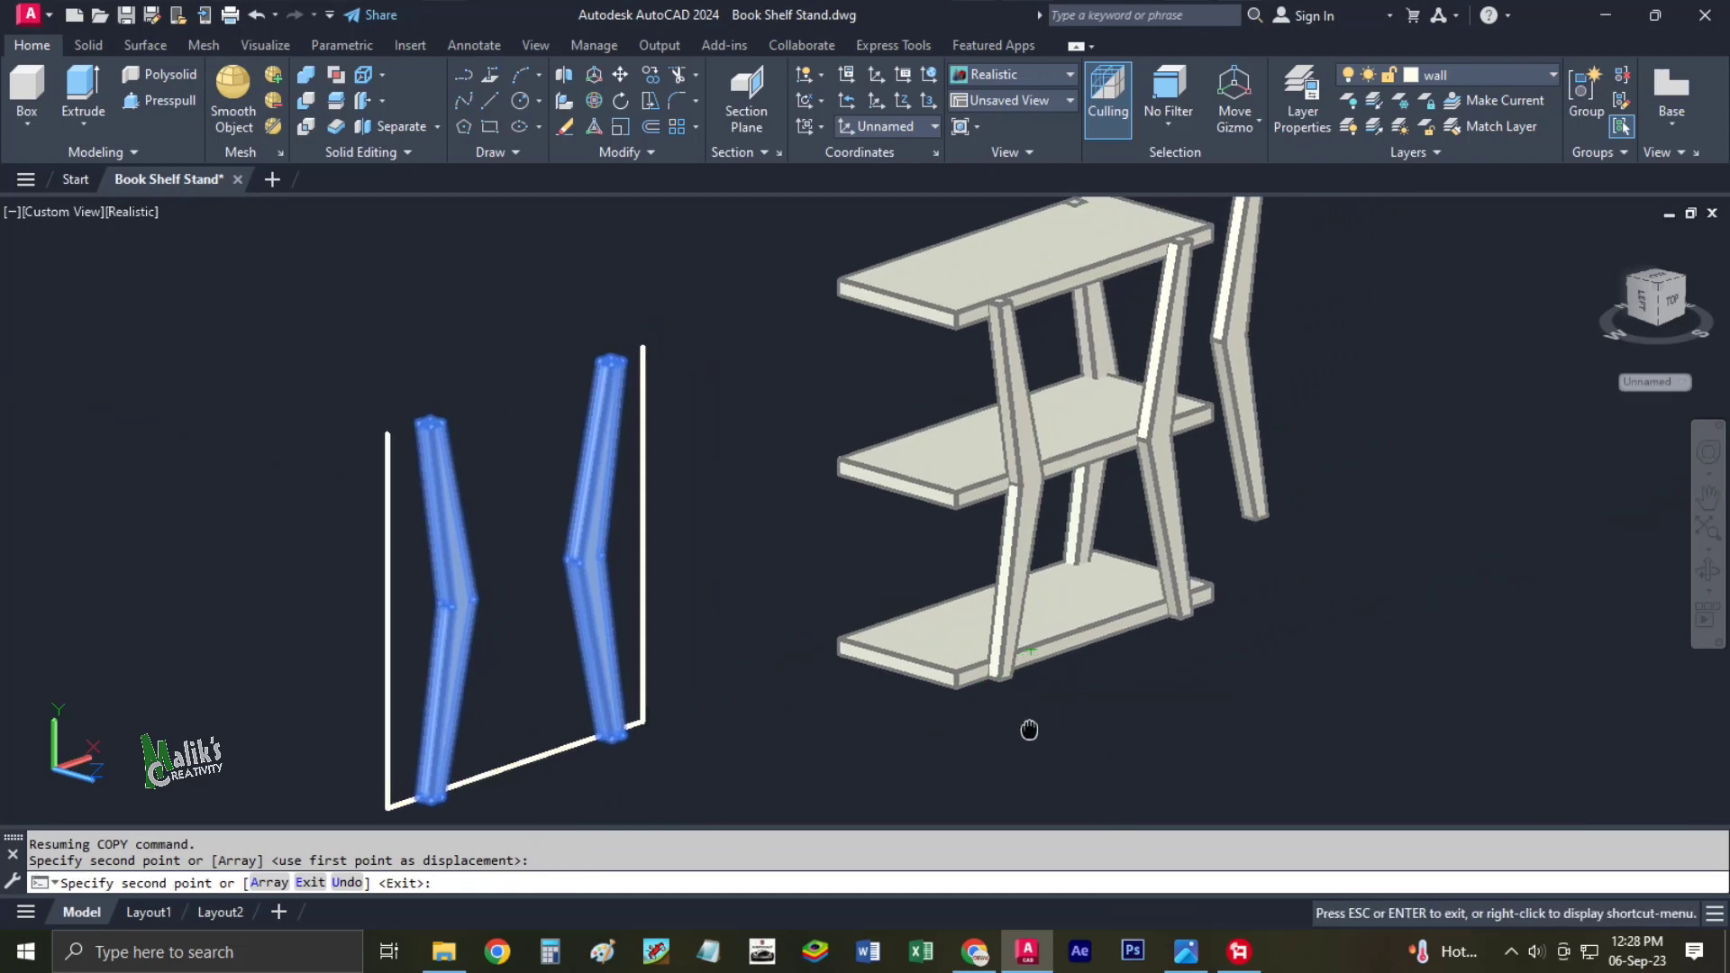
{"action": "key", "text": "Escape"}
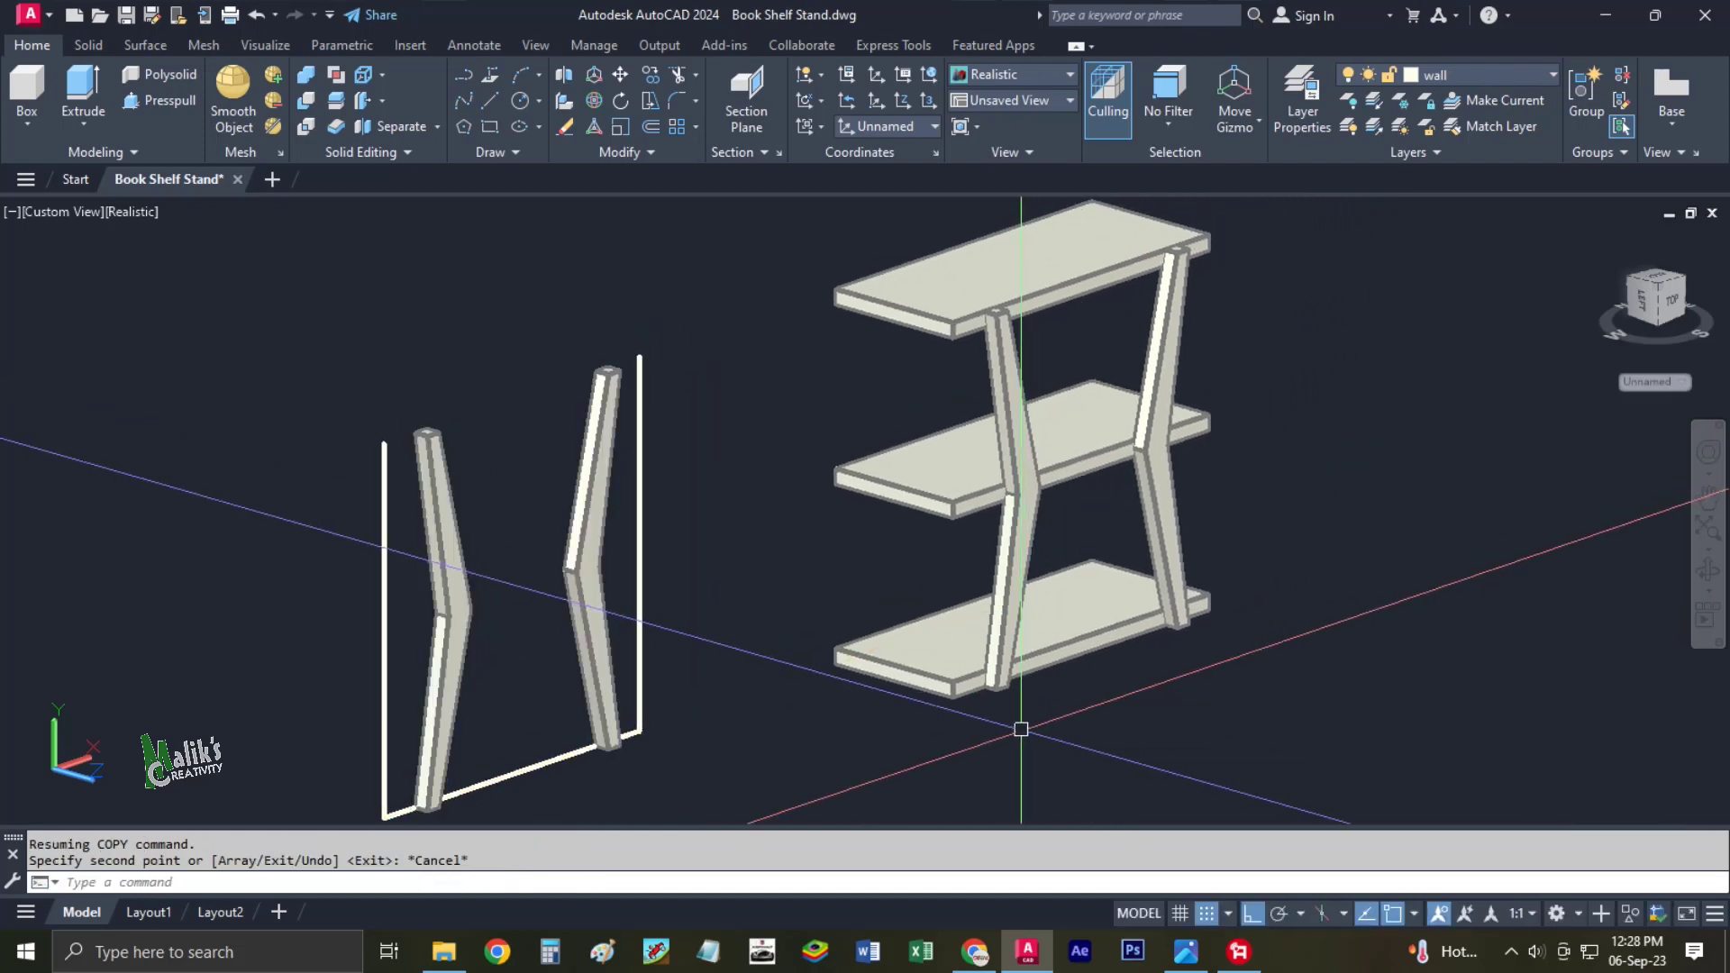
{"action": "middle_click_drag", "start_coordinate": [779, 685], "coordinate": [961, 628]}
{"action": "left_click", "coordinate": [776, 594]}
Move both chevron legs by a displacement of 1 unit.
{"action": "left_click", "coordinate": [647, 641]}
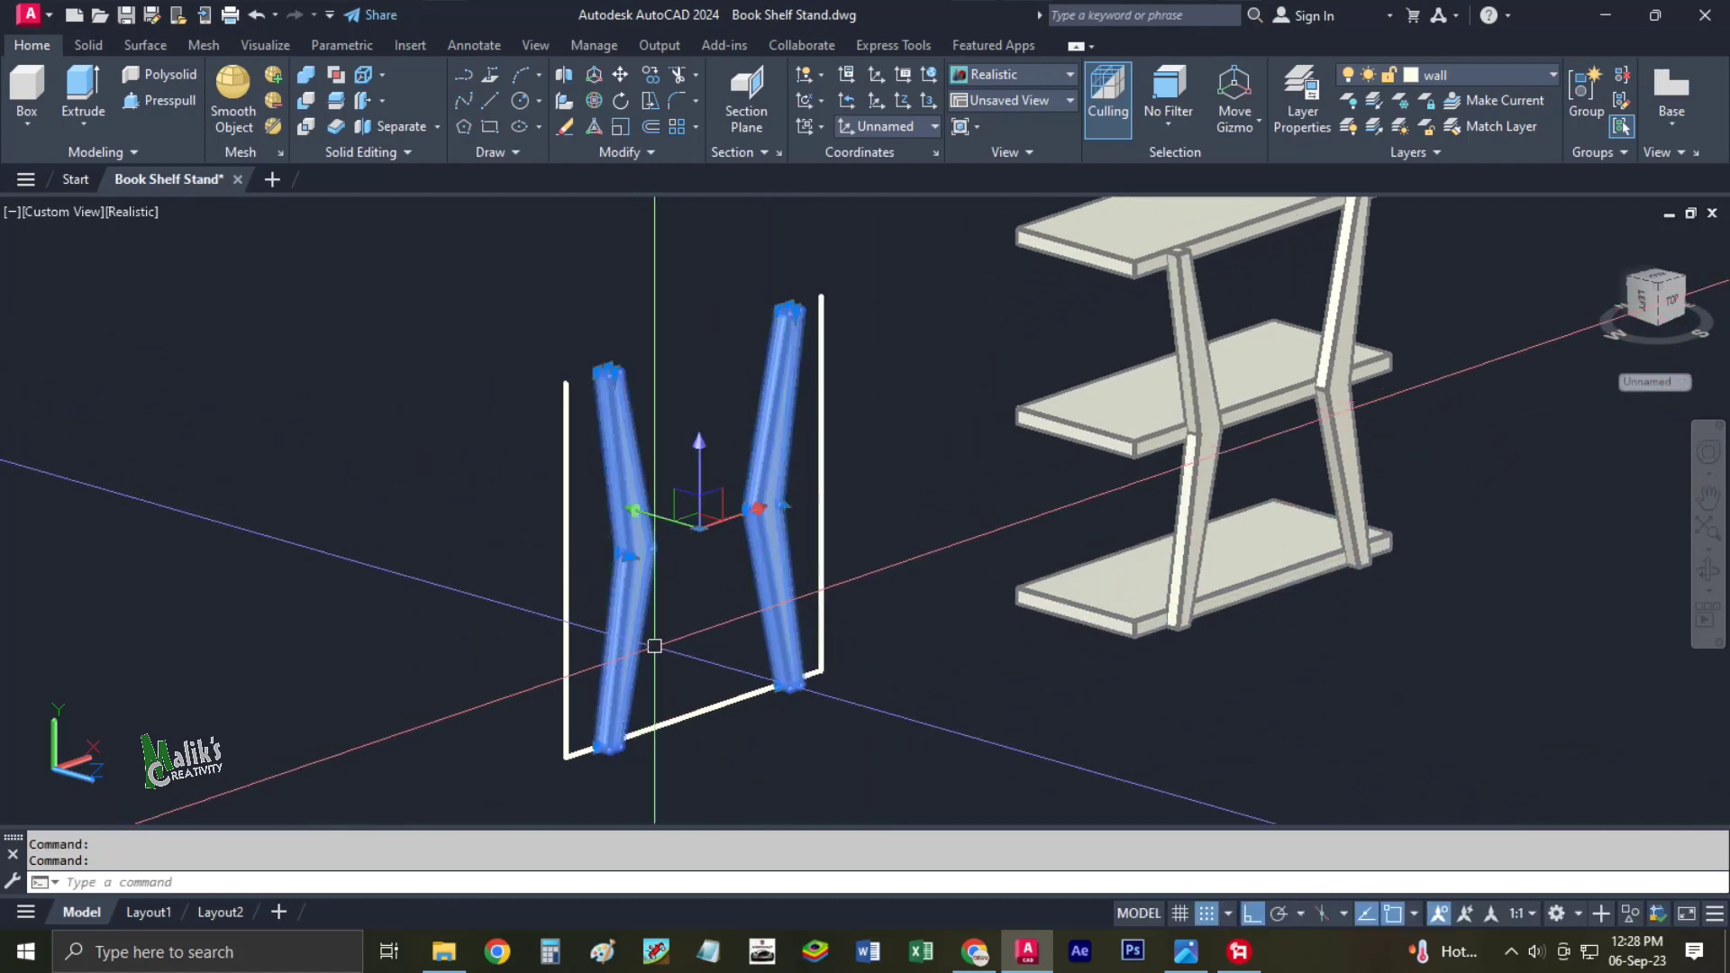
{"action": "middle_click_drag", "start_coordinate": [654, 646], "coordinate": [761, 621]}
{"action": "type", "text": "M"}
{"action": "key", "text": "Return"}
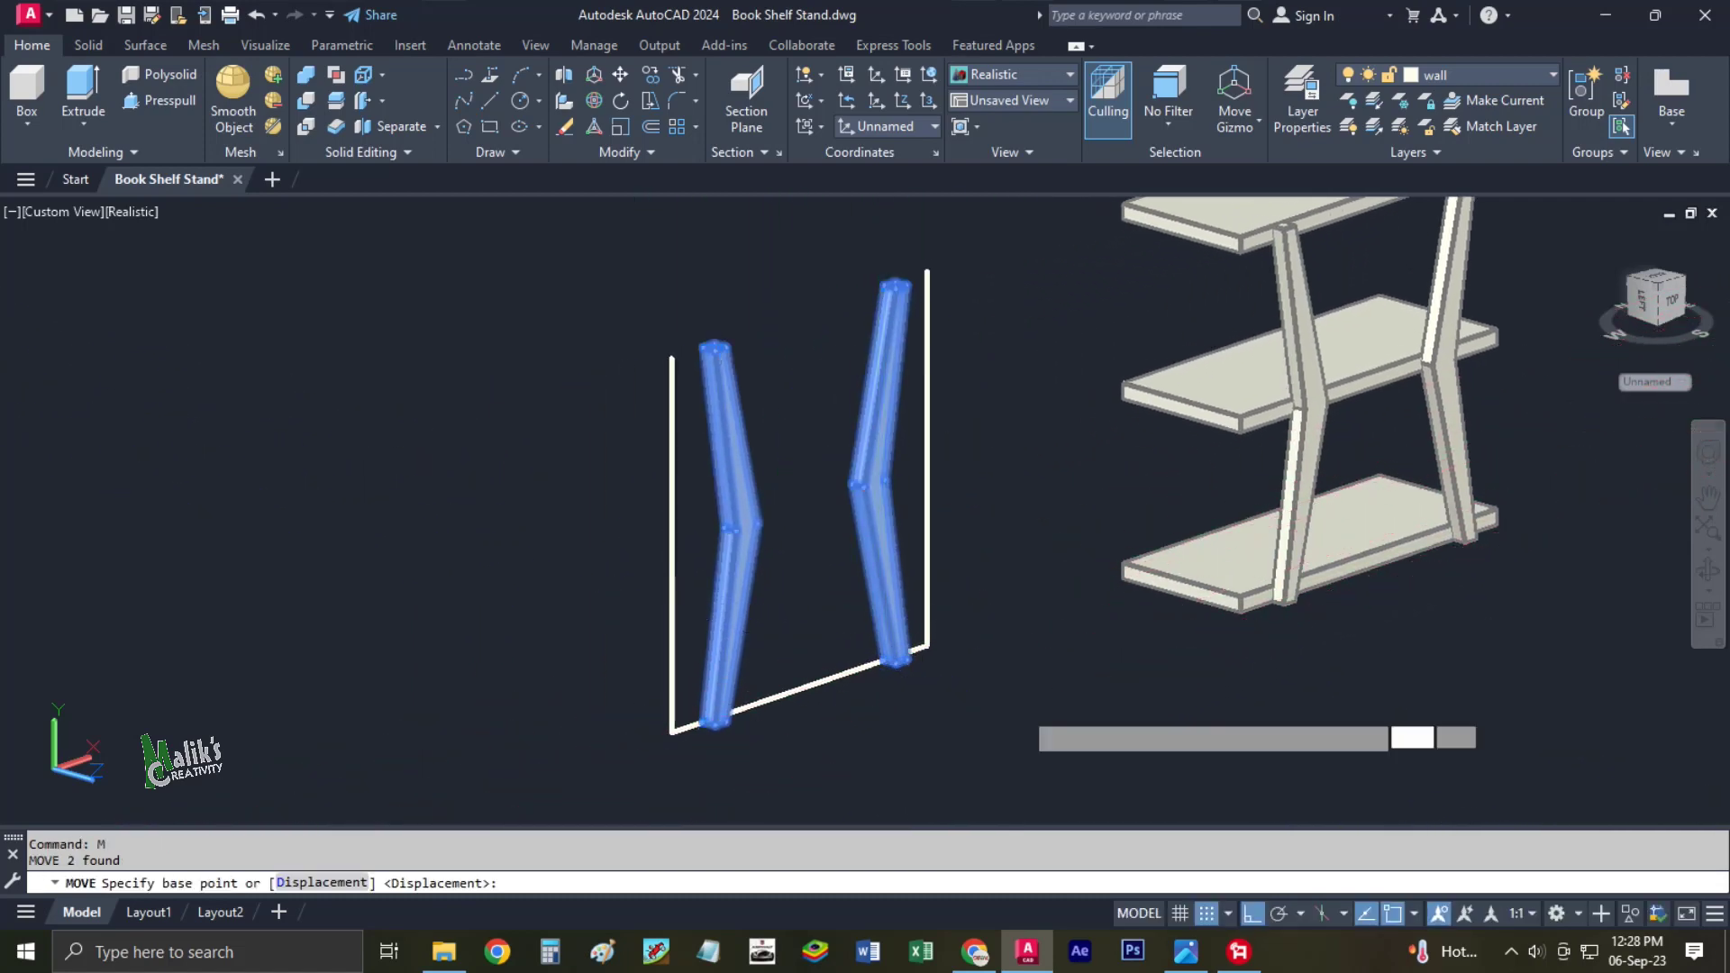
{"action": "left_click", "coordinate": [984, 654]}
{"action": "type", "text": "1"}
{"action": "key", "text": "Return"}
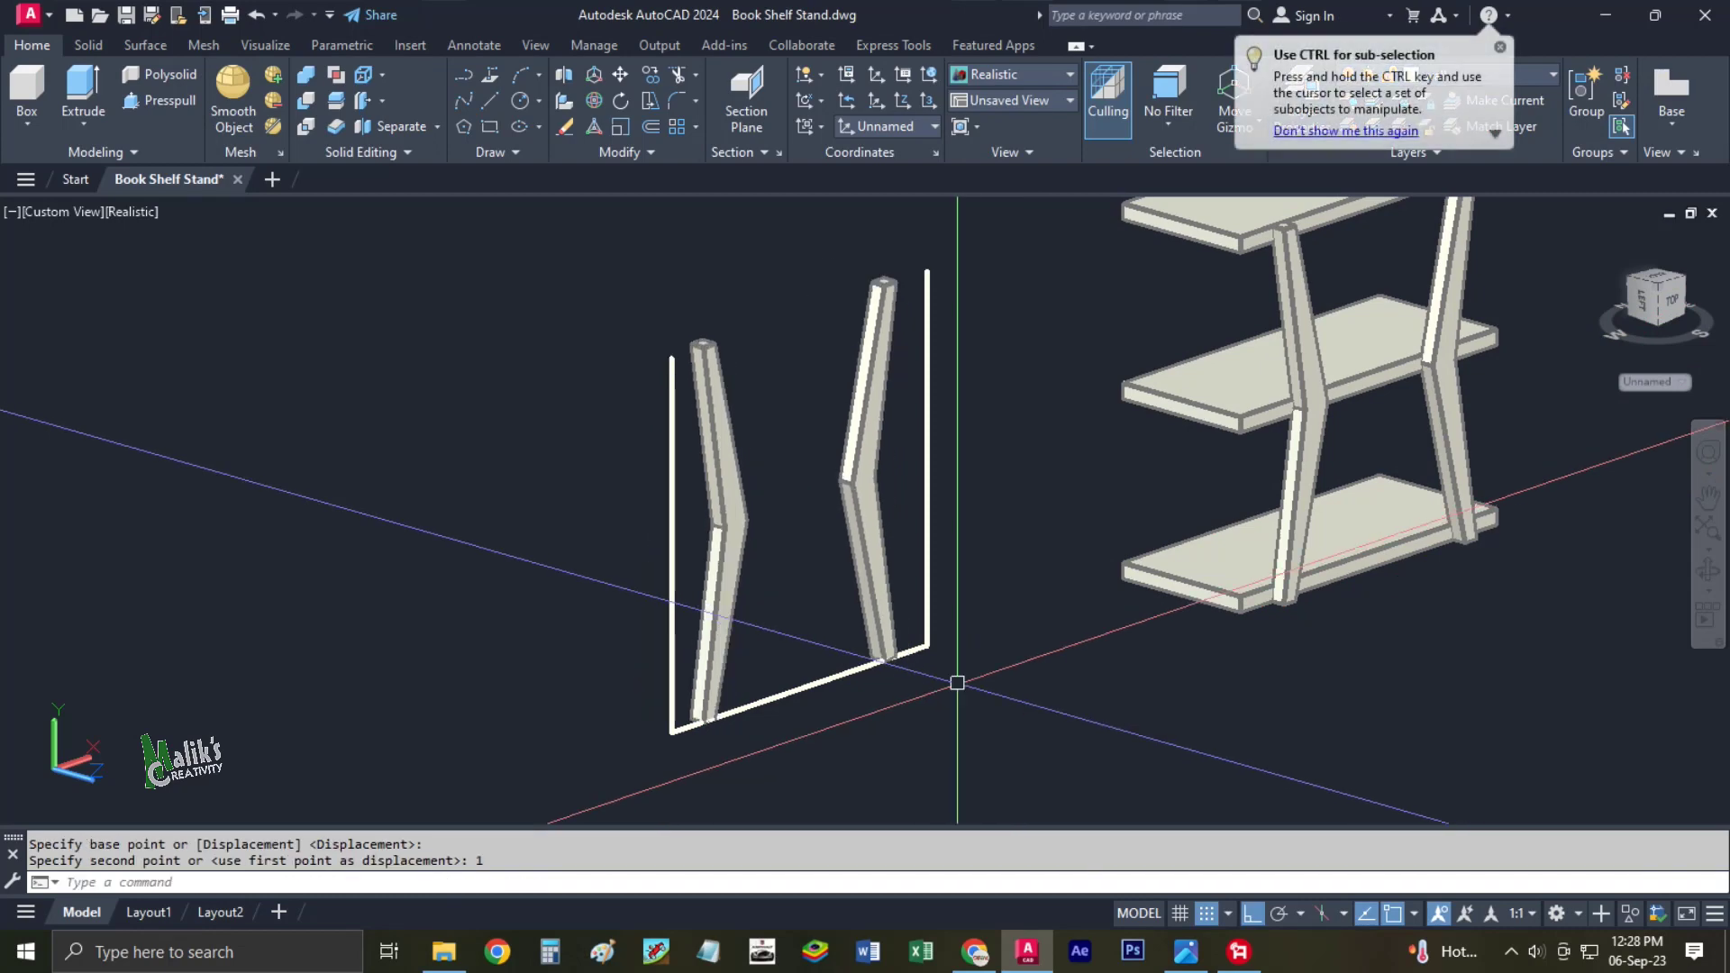
{"action": "left_click", "coordinate": [870, 595]}
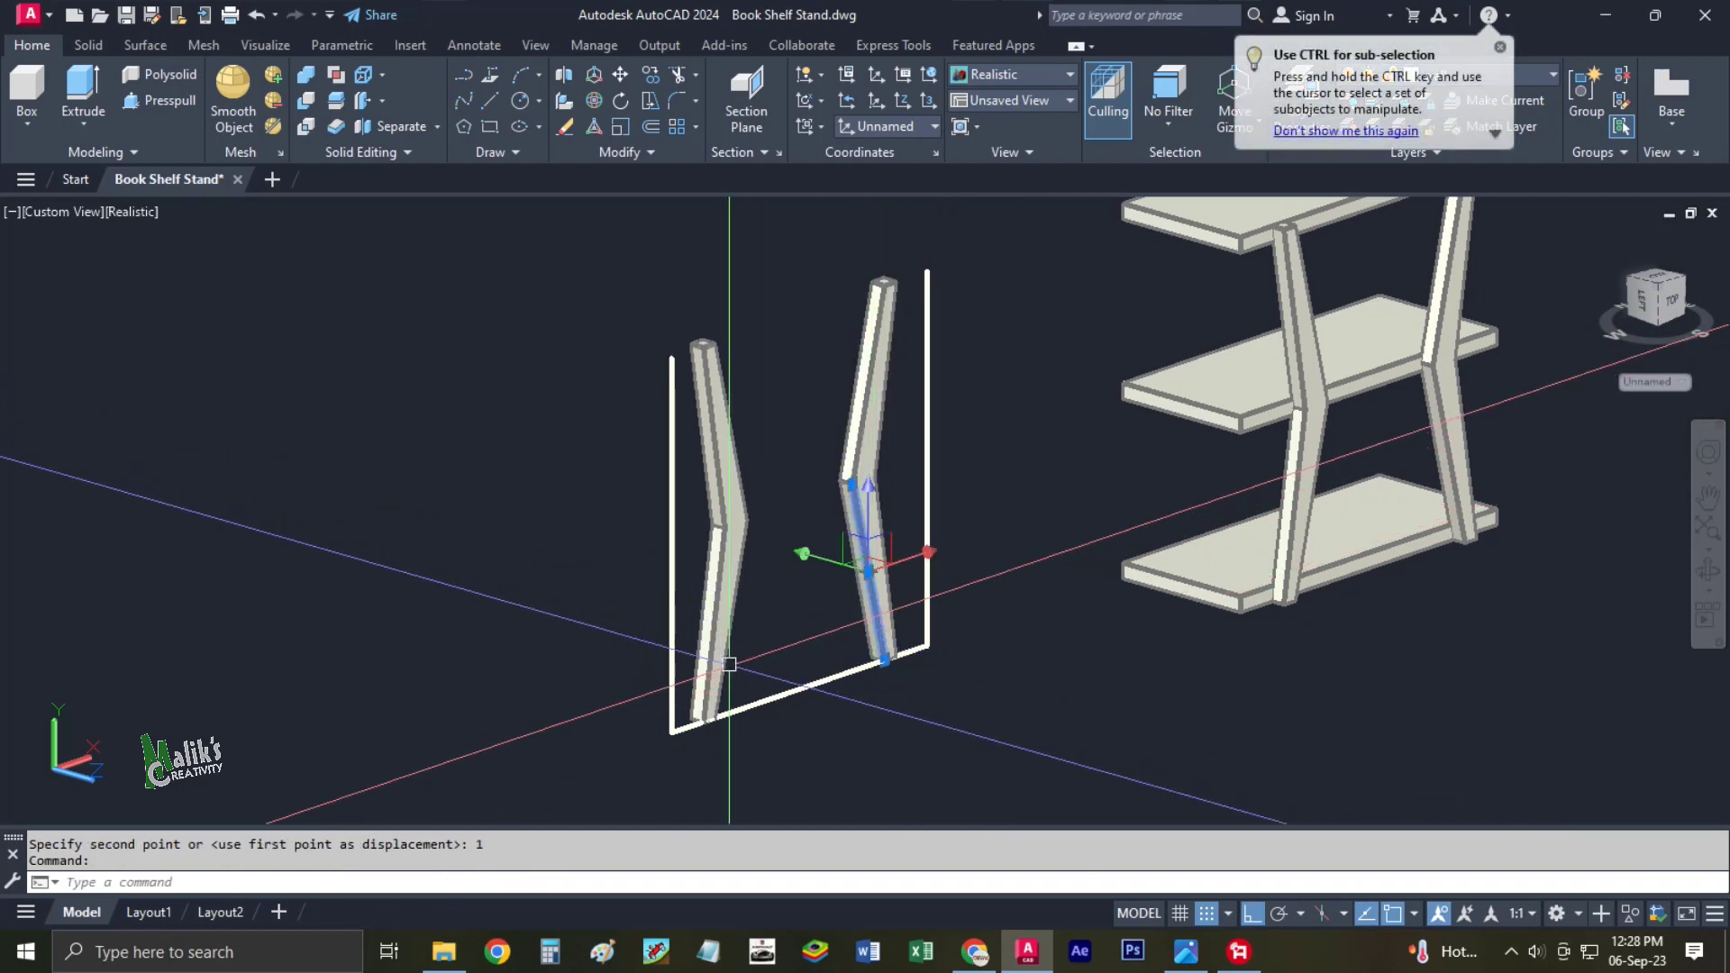
{"action": "key", "text": "Escape"}
Copy the leg pair to the back of the shelf unit as the second set of legs.
{"action": "mouse_move", "coordinate": [910, 450]}
{"action": "left_mouse_down"}
{"action": "mouse_move", "coordinate": [773, 539]}
{"action": "mouse_move", "coordinate": [712, 510]}
{"action": "left_mouse_up"}
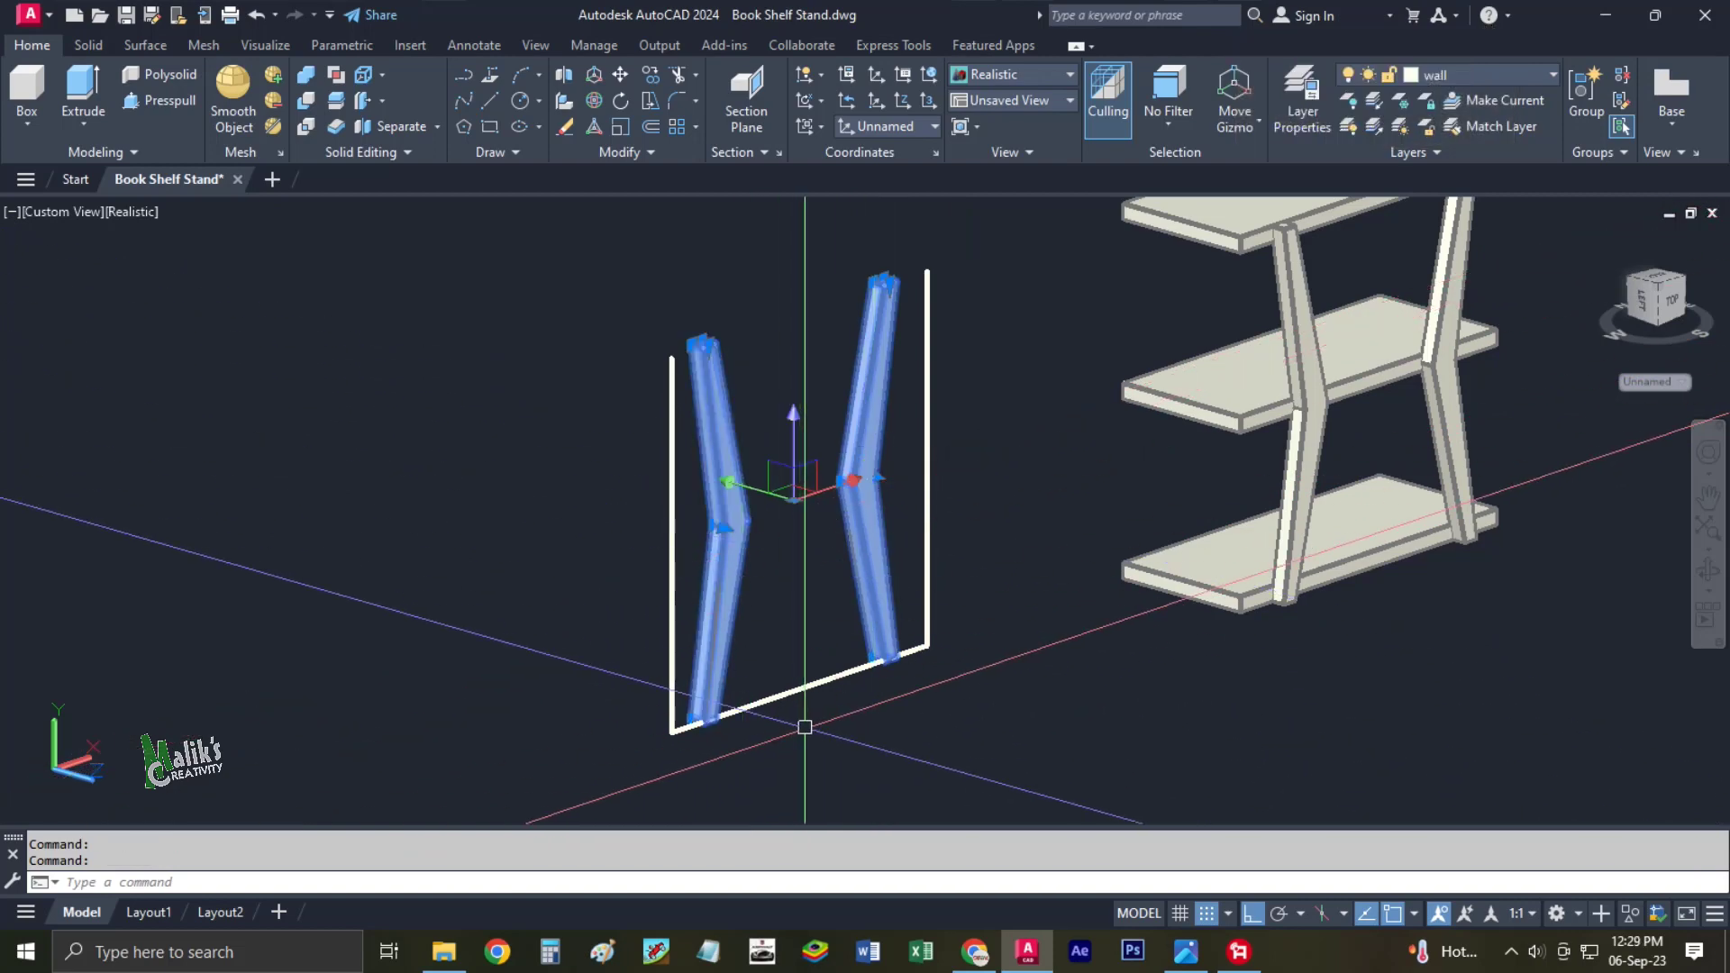
{"action": "type", "text": "Co"}
{"action": "key", "text": "Return"}
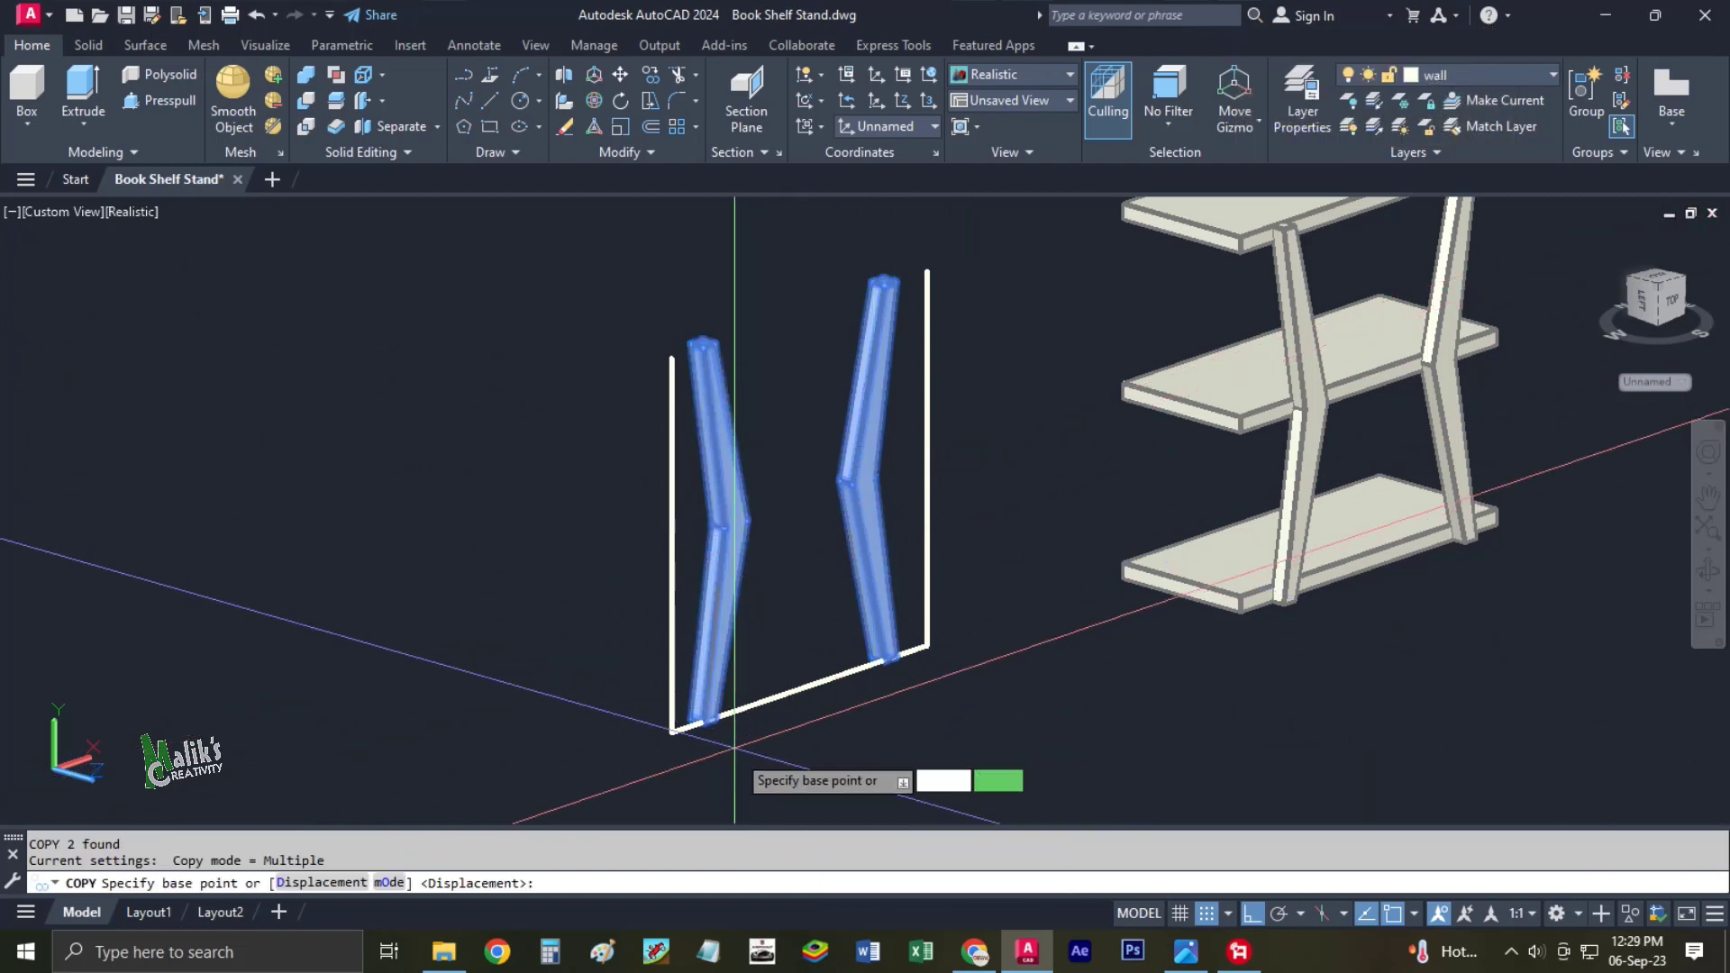
{"action": "left_click", "coordinate": [672, 730]}
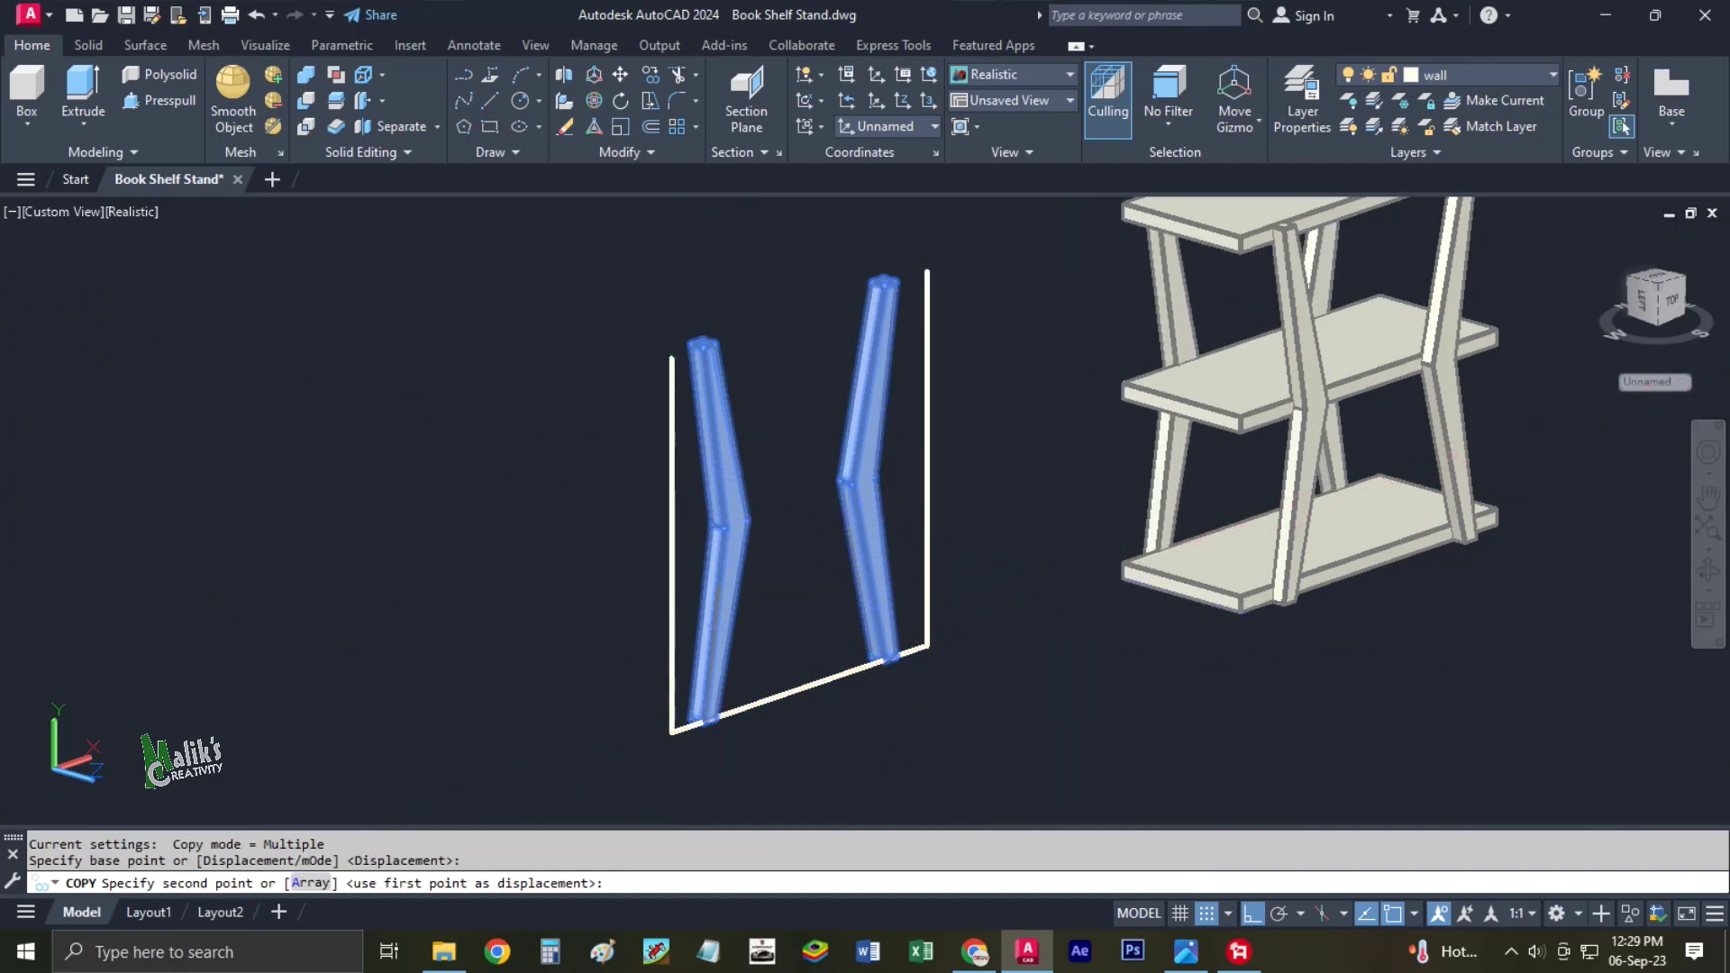
{"action": "left_click", "coordinate": [1140, 590]}
{"action": "middle_click_drag", "start_coordinate": [1144, 592], "coordinate": [985, 664]}
{"action": "key", "text": "Escape"}
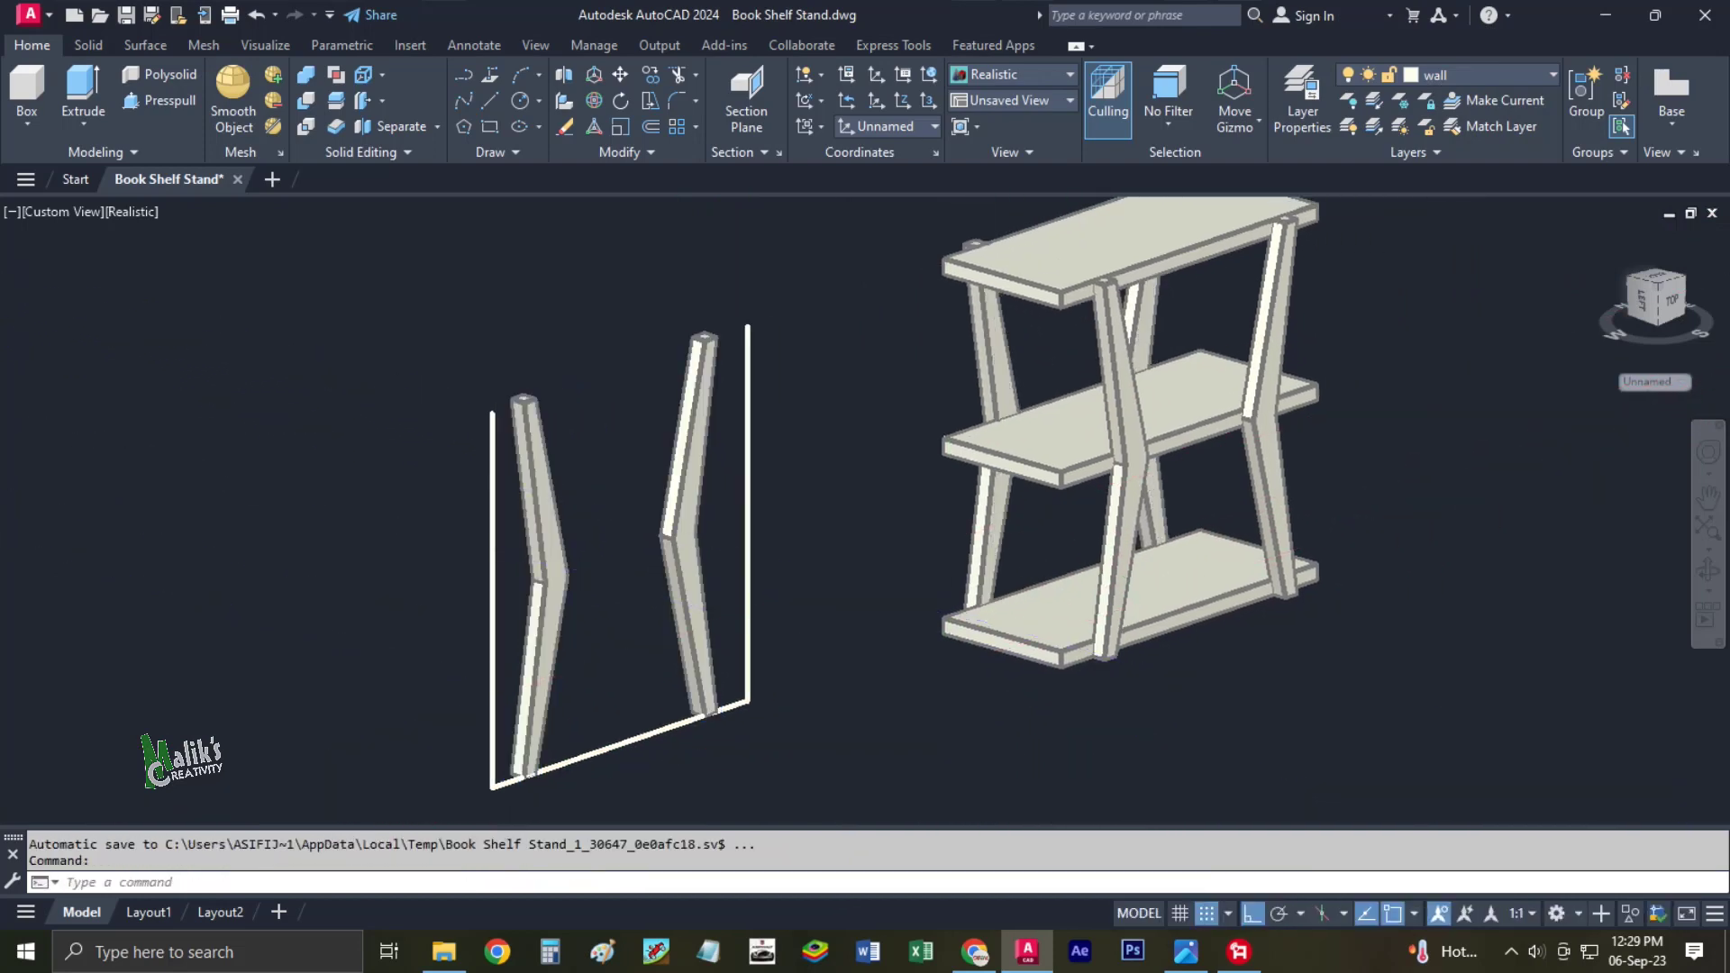
{"action": "scroll", "coordinate": [734, 533], "scroll_direction": "down", "scroll_amount": 2}
{"action": "left_click", "coordinate": [792, 540]}
{"action": "left_click", "coordinate": [521, 746]}
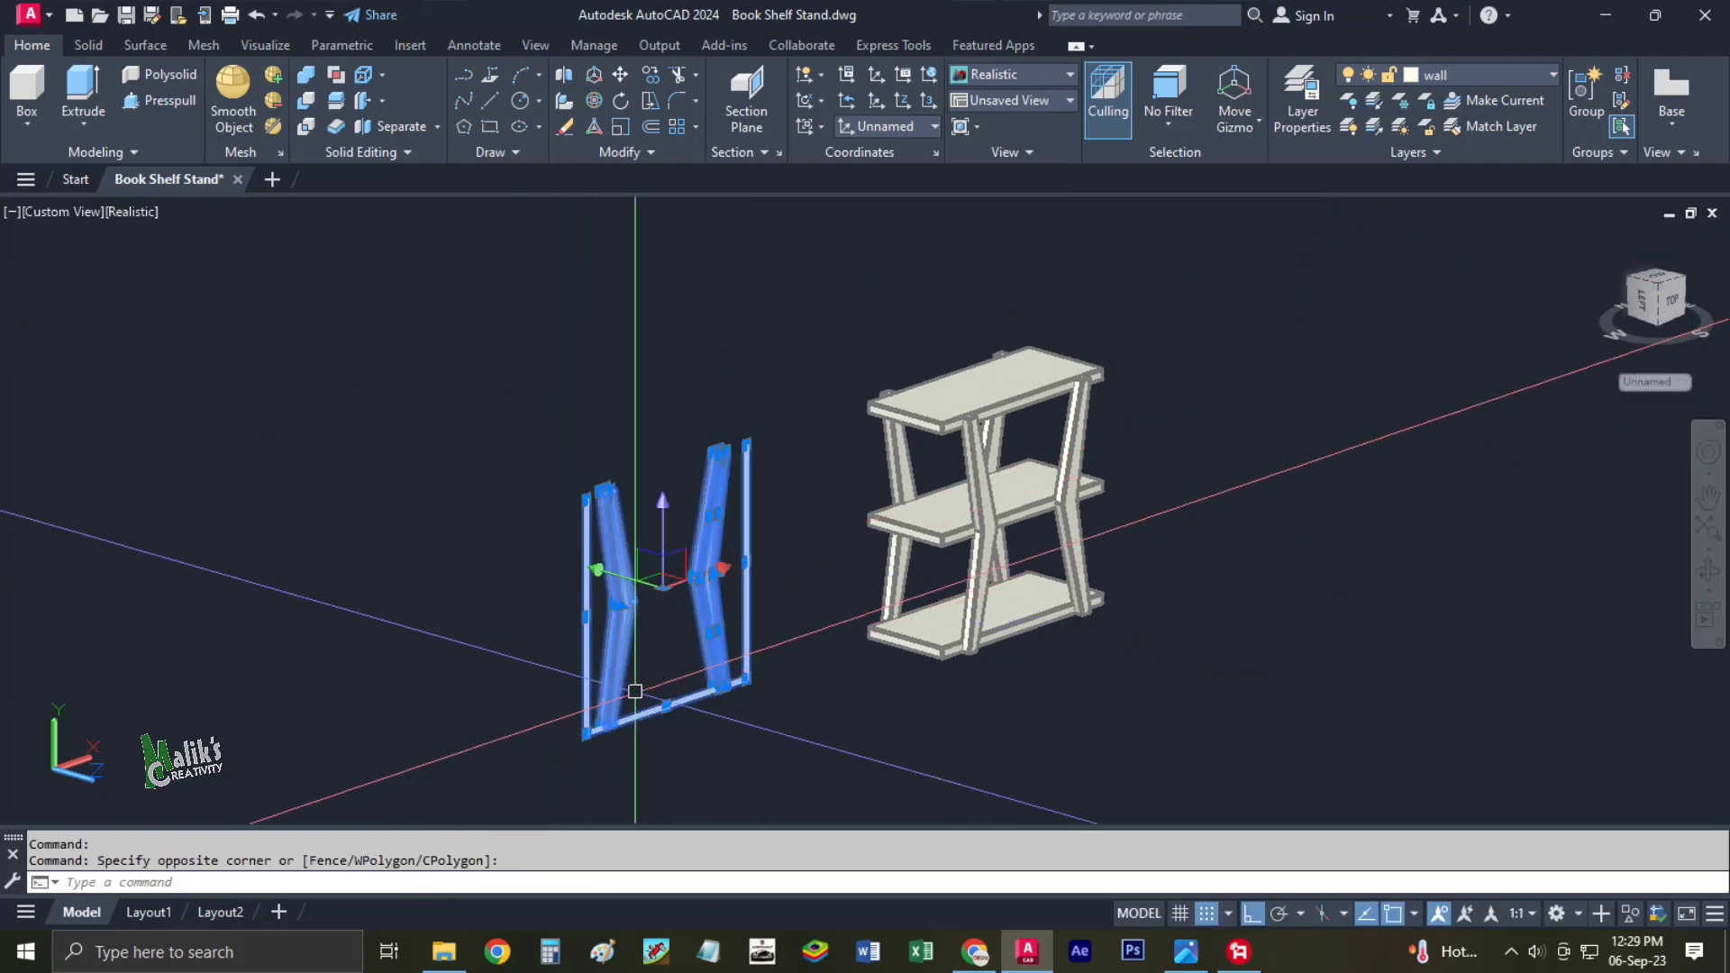
Erase the spare leg pair with its white outline and the stray small object.
{"action": "type", "text": "e"}
{"action": "key", "text": "Return"}
{"action": "mouse_move", "coordinate": [786, 568]}
{"action": "middle_mouse_down"}
{"action": "mouse_move", "coordinate": [701, 606]}
{"action": "mouse_move", "coordinate": [681, 541]}
{"action": "middle_mouse_up"}
{"action": "left_click", "coordinate": [760, 548]}
{"action": "left_click", "coordinate": [579, 470]}
{"action": "type", "text": "e"}
{"action": "key", "text": "Return"}
{"action": "scroll", "coordinate": [649, 541], "scroll_direction": "up", "scroll_amount": 1}
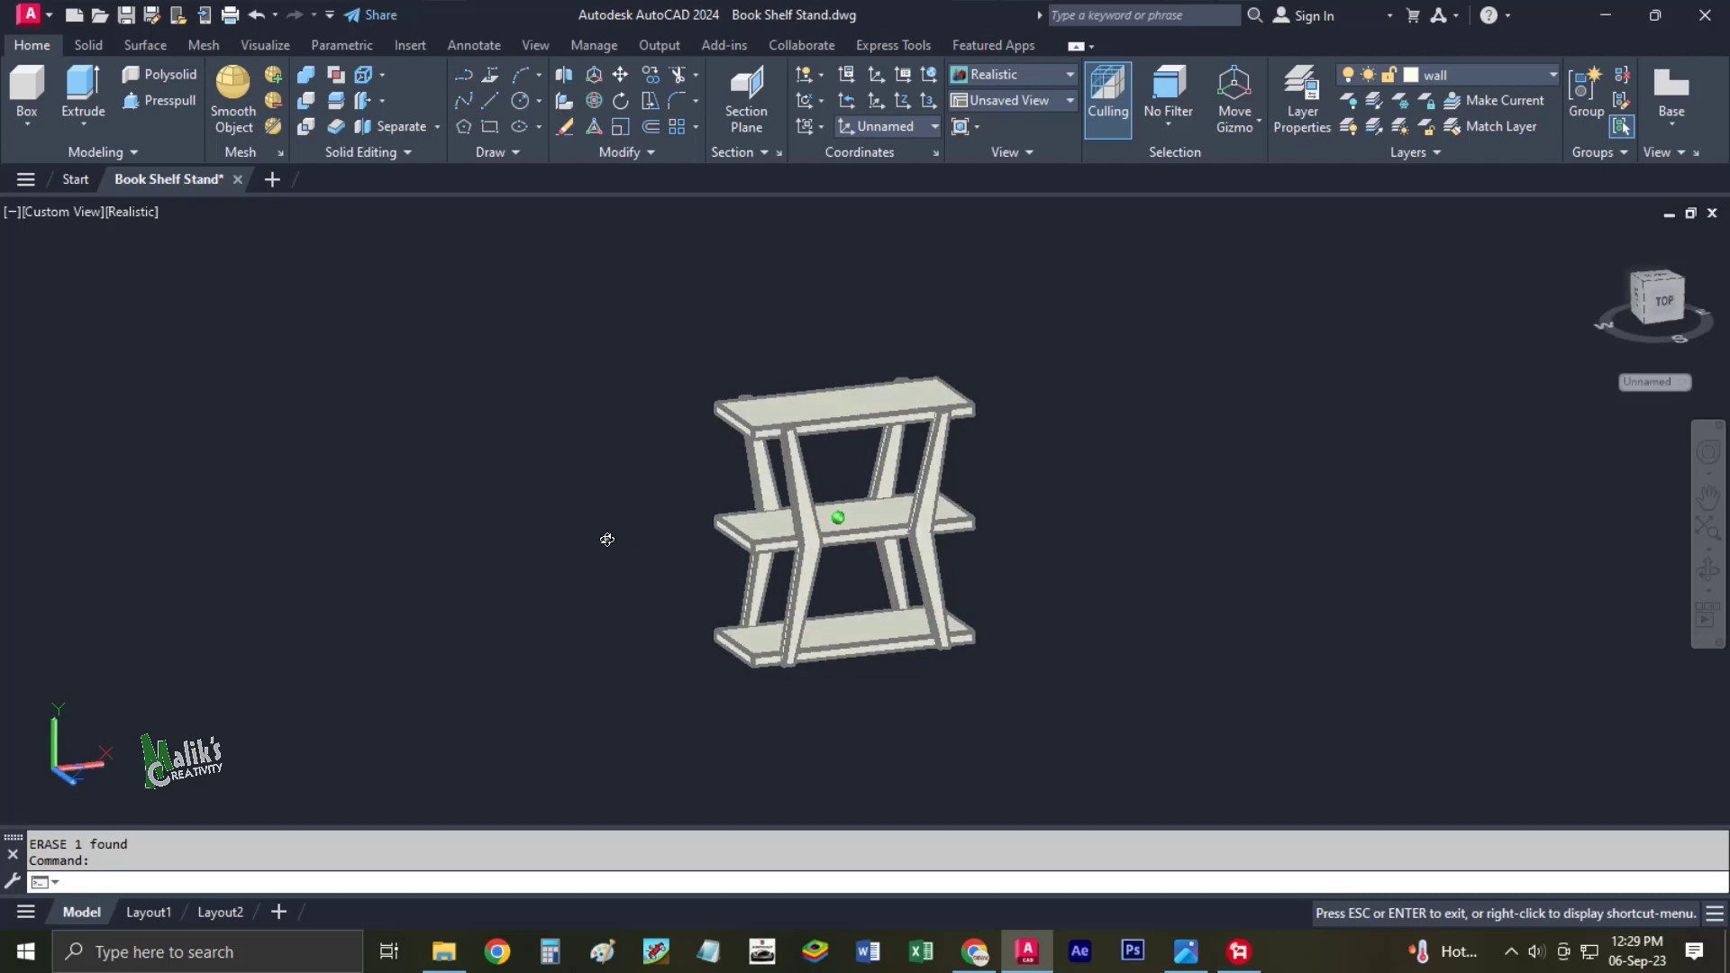
{"action": "scroll", "coordinate": [791, 538], "scroll_direction": "up", "scroll_amount": 2}
{"action": "middle_click_drag", "start_coordinate": [791, 538], "coordinate": [908, 606], "text": "shift"}
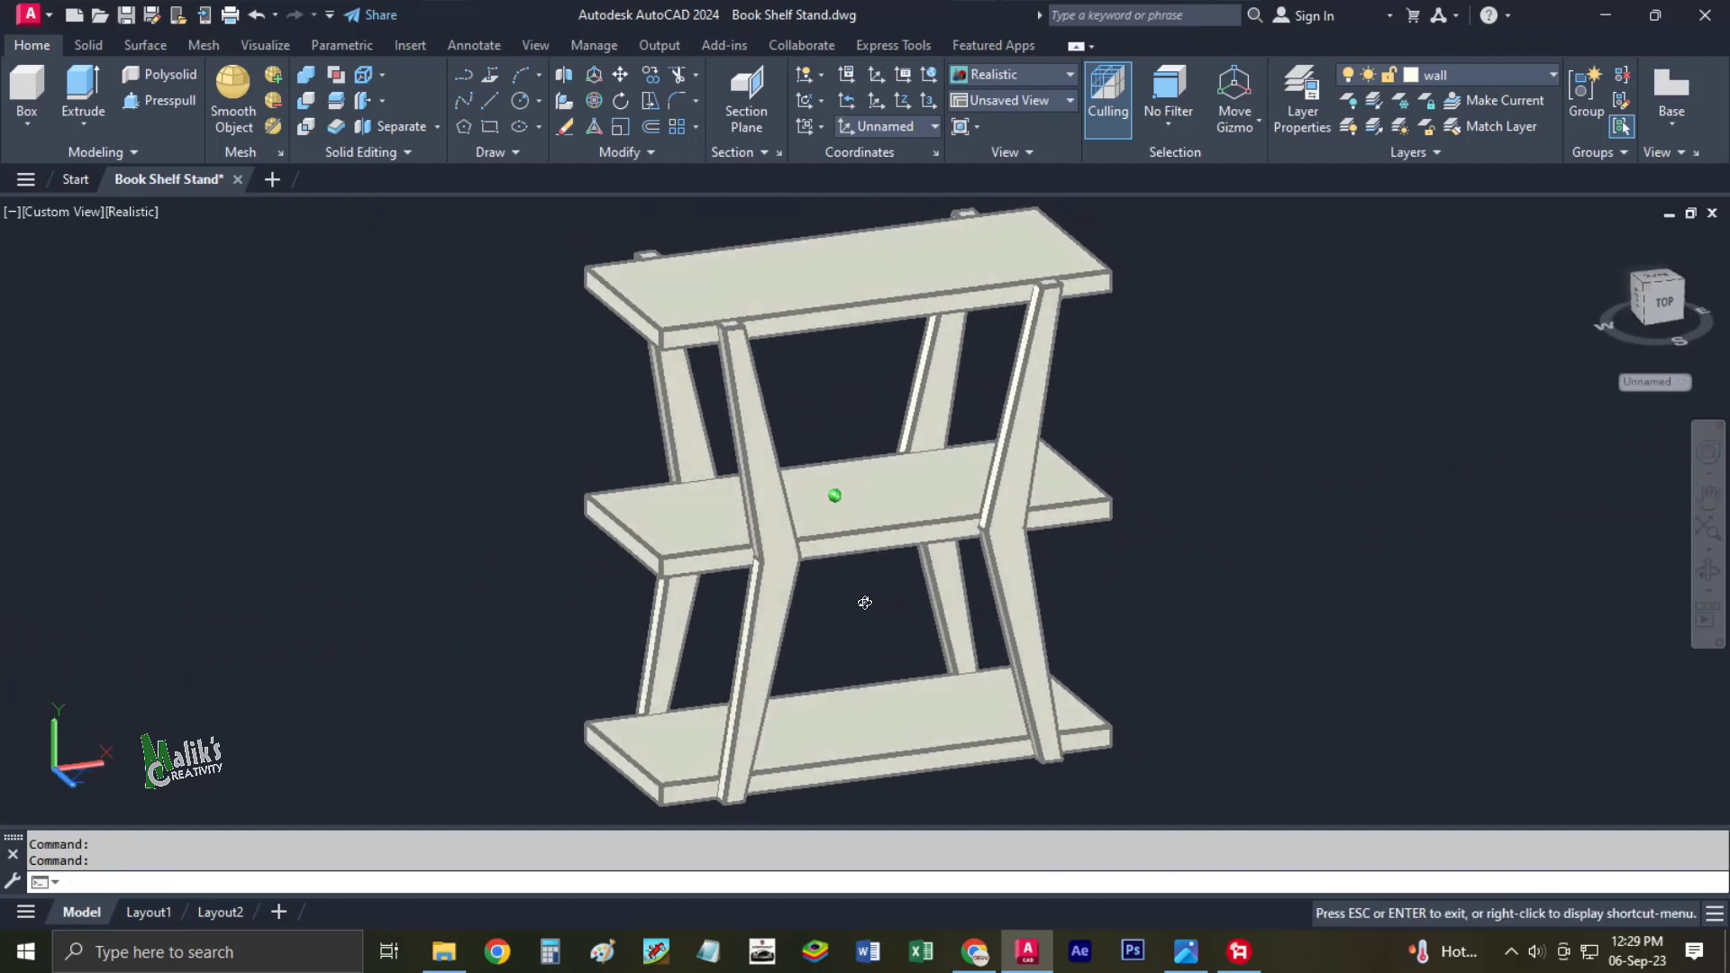
{"action": "mouse_move", "coordinate": [907, 606]}
{"action": "middle_mouse_down", "text": "shift"}
{"action": "mouse_move", "coordinate": [865, 606]}
{"action": "mouse_move", "coordinate": [861, 627]}
{"action": "middle_mouse_up", "text": "shift"}
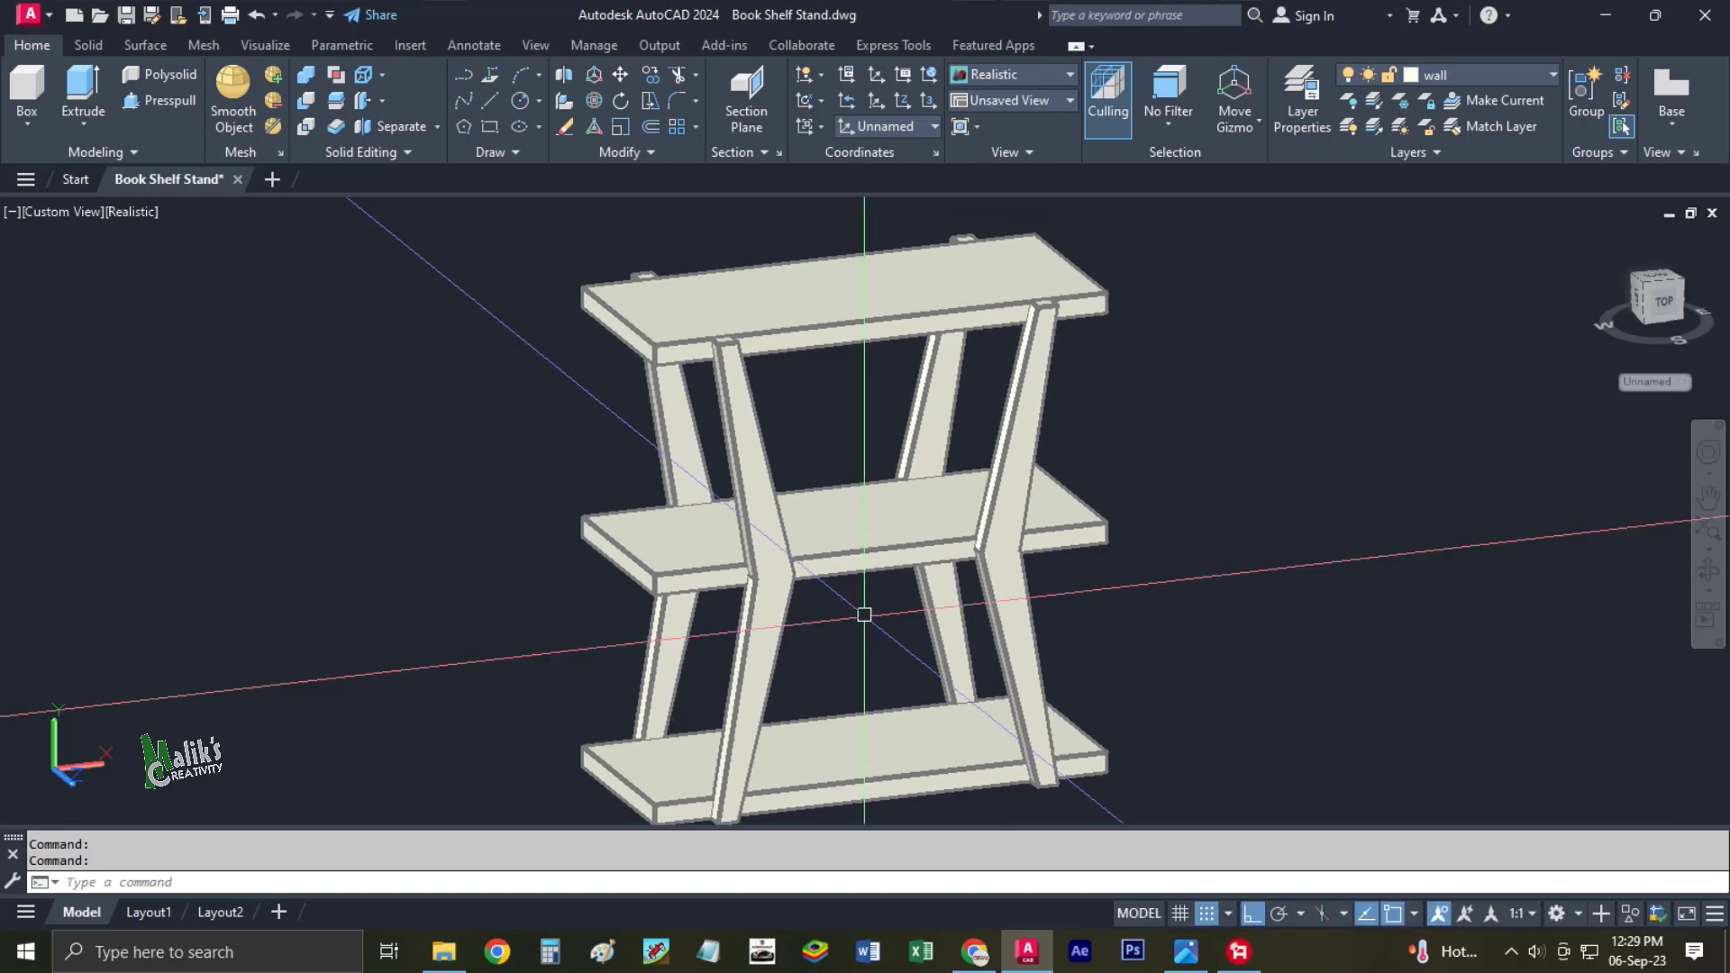
Apply the brown wood material to the top, middle and bottom shelf boards.
{"action": "left_click", "coordinate": [270, 45]}
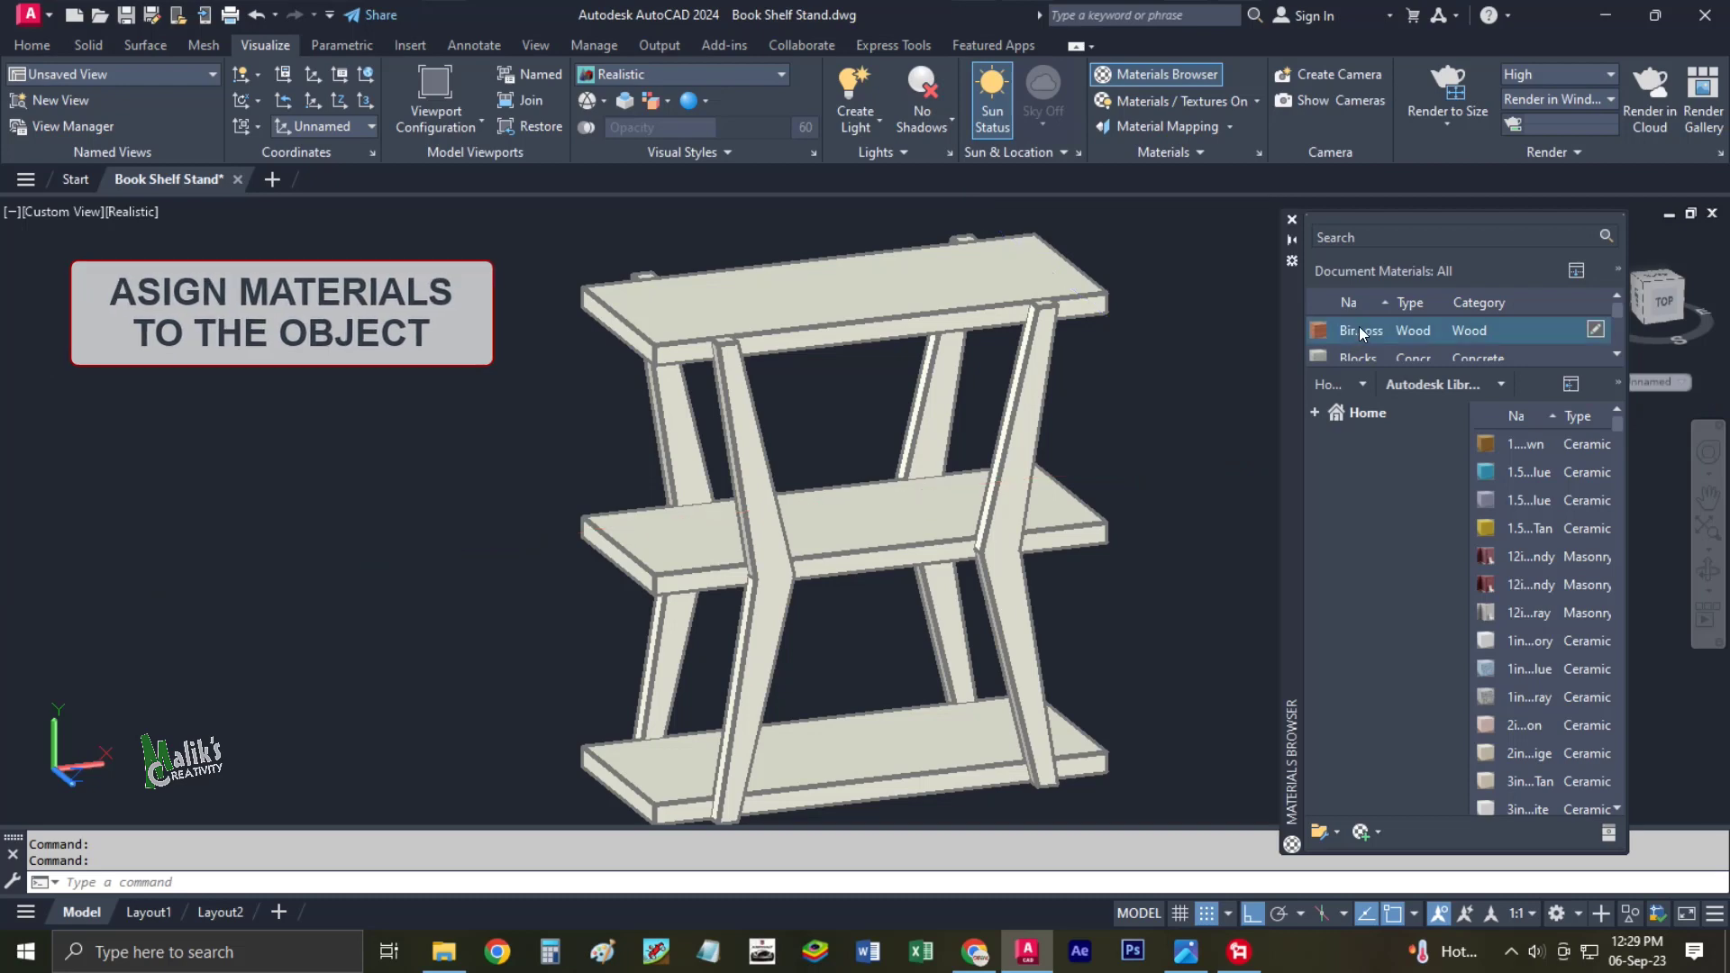
{"action": "left_click_drag", "start_coordinate": [1359, 328], "coordinate": [953, 284]}
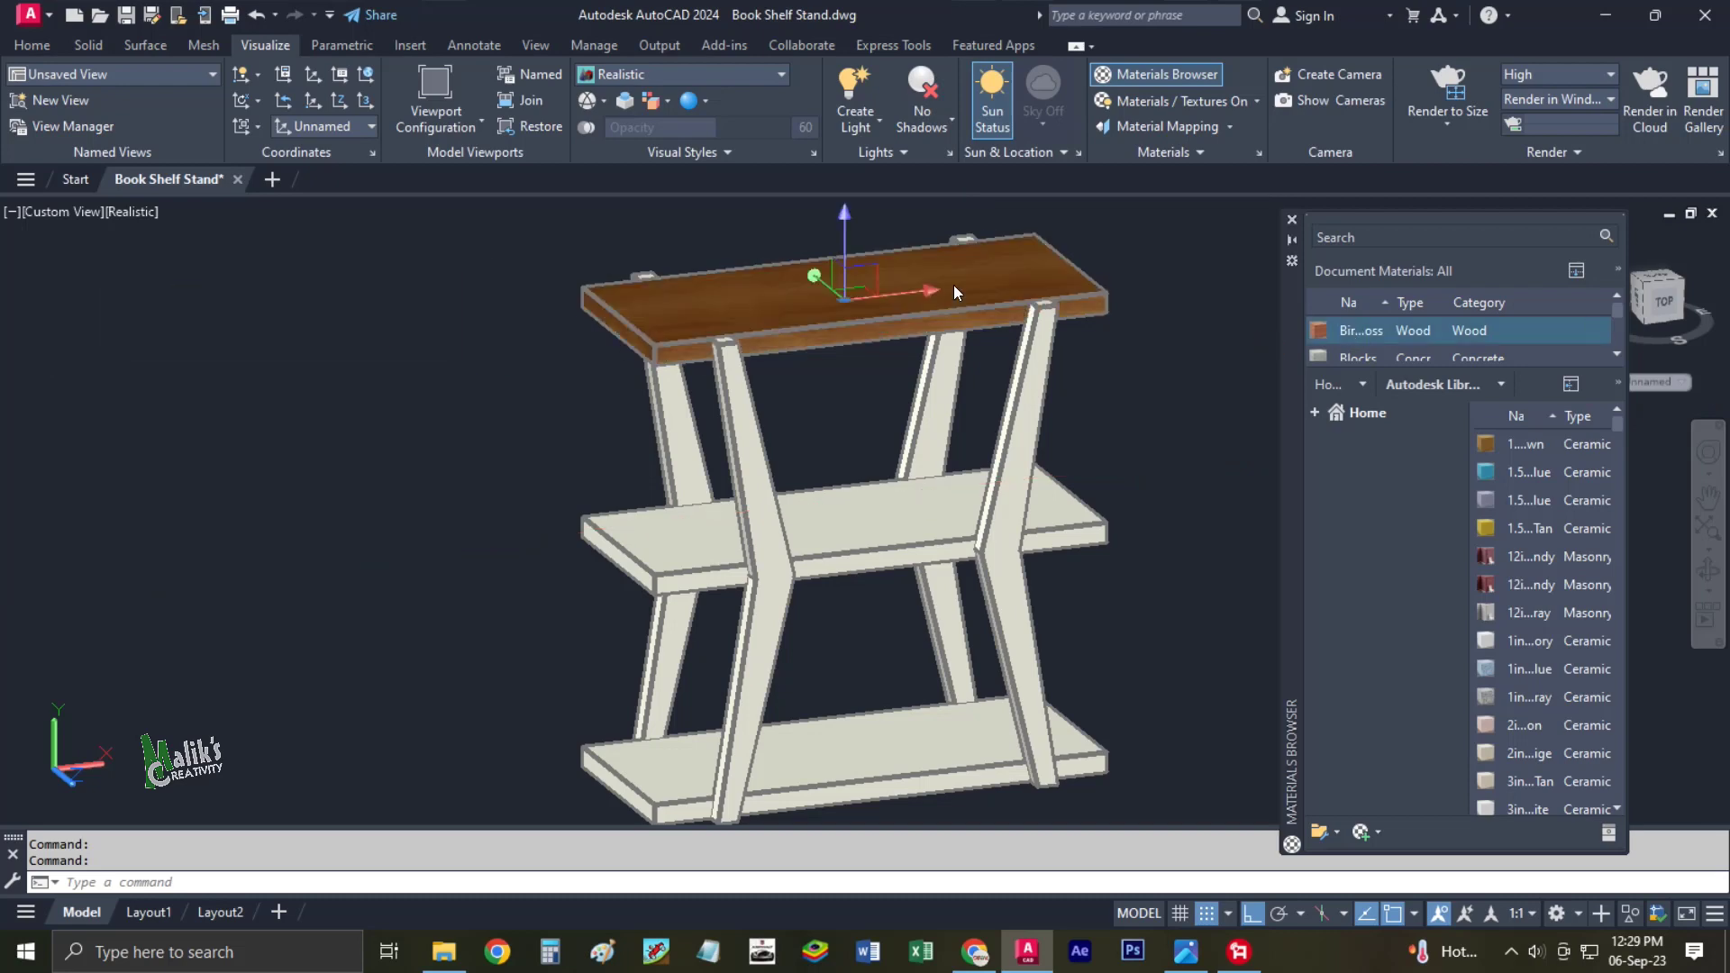
{"action": "mouse_move", "coordinate": [1406, 329]}
{"action": "left_click_drag", "start_coordinate": [1351, 334], "coordinate": [928, 502]}
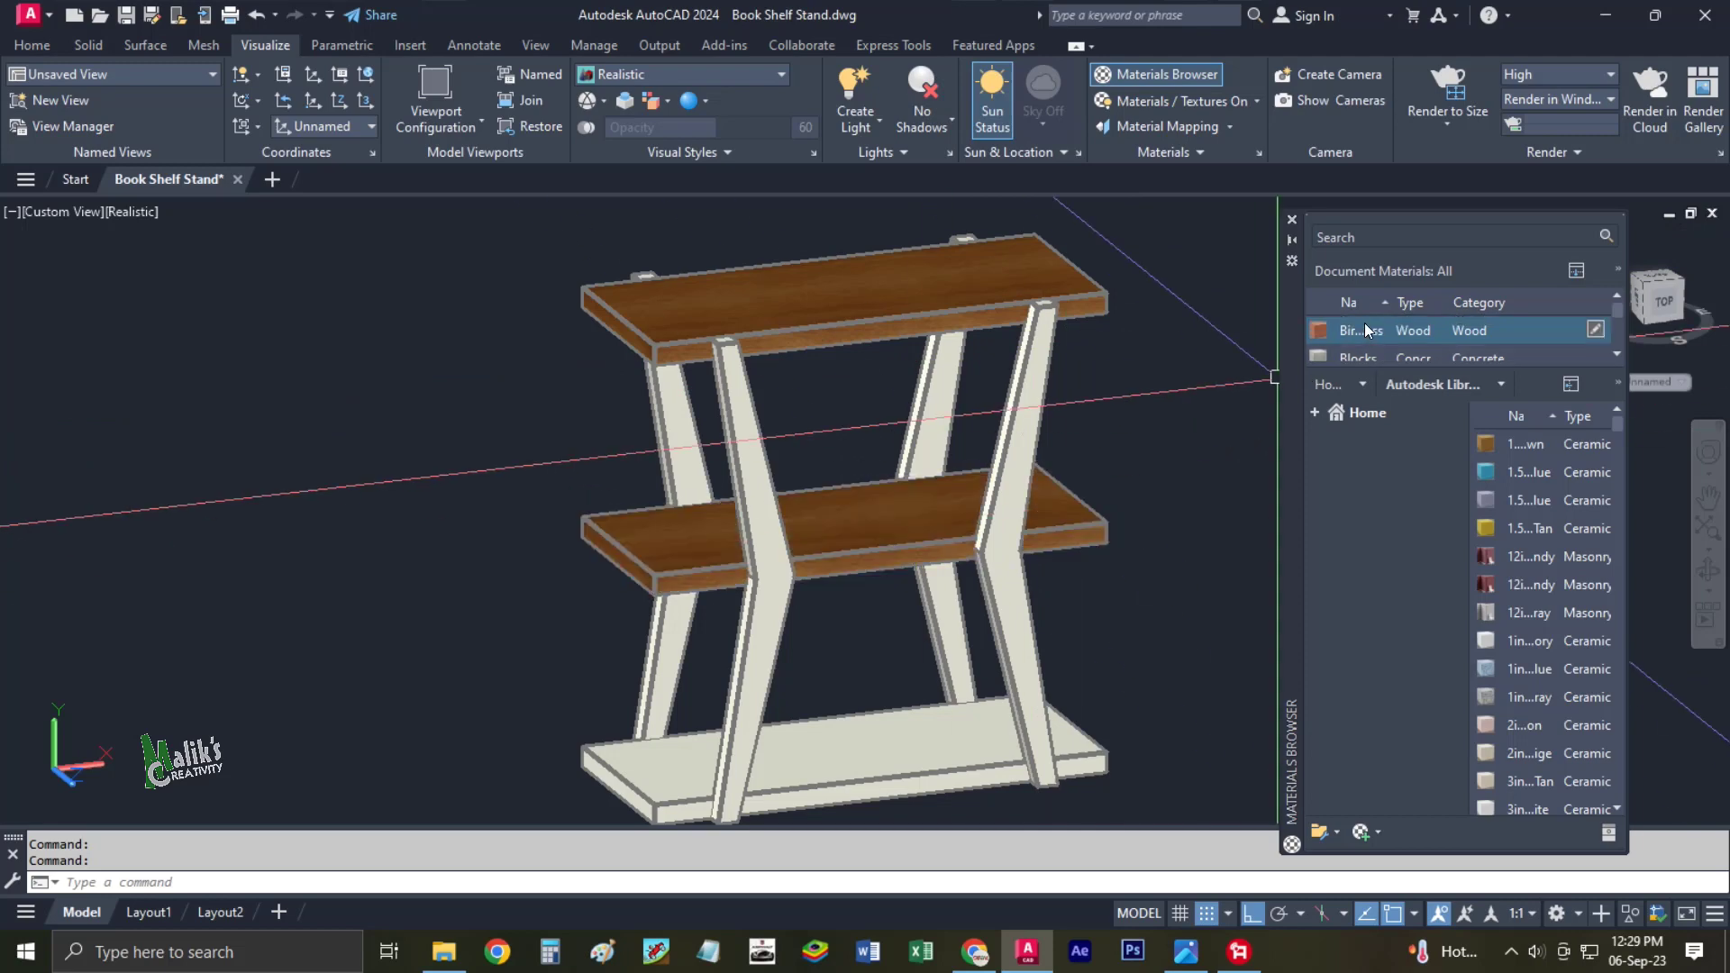
{"action": "left_click_drag", "start_coordinate": [946, 735], "coordinate": [946, 735]}
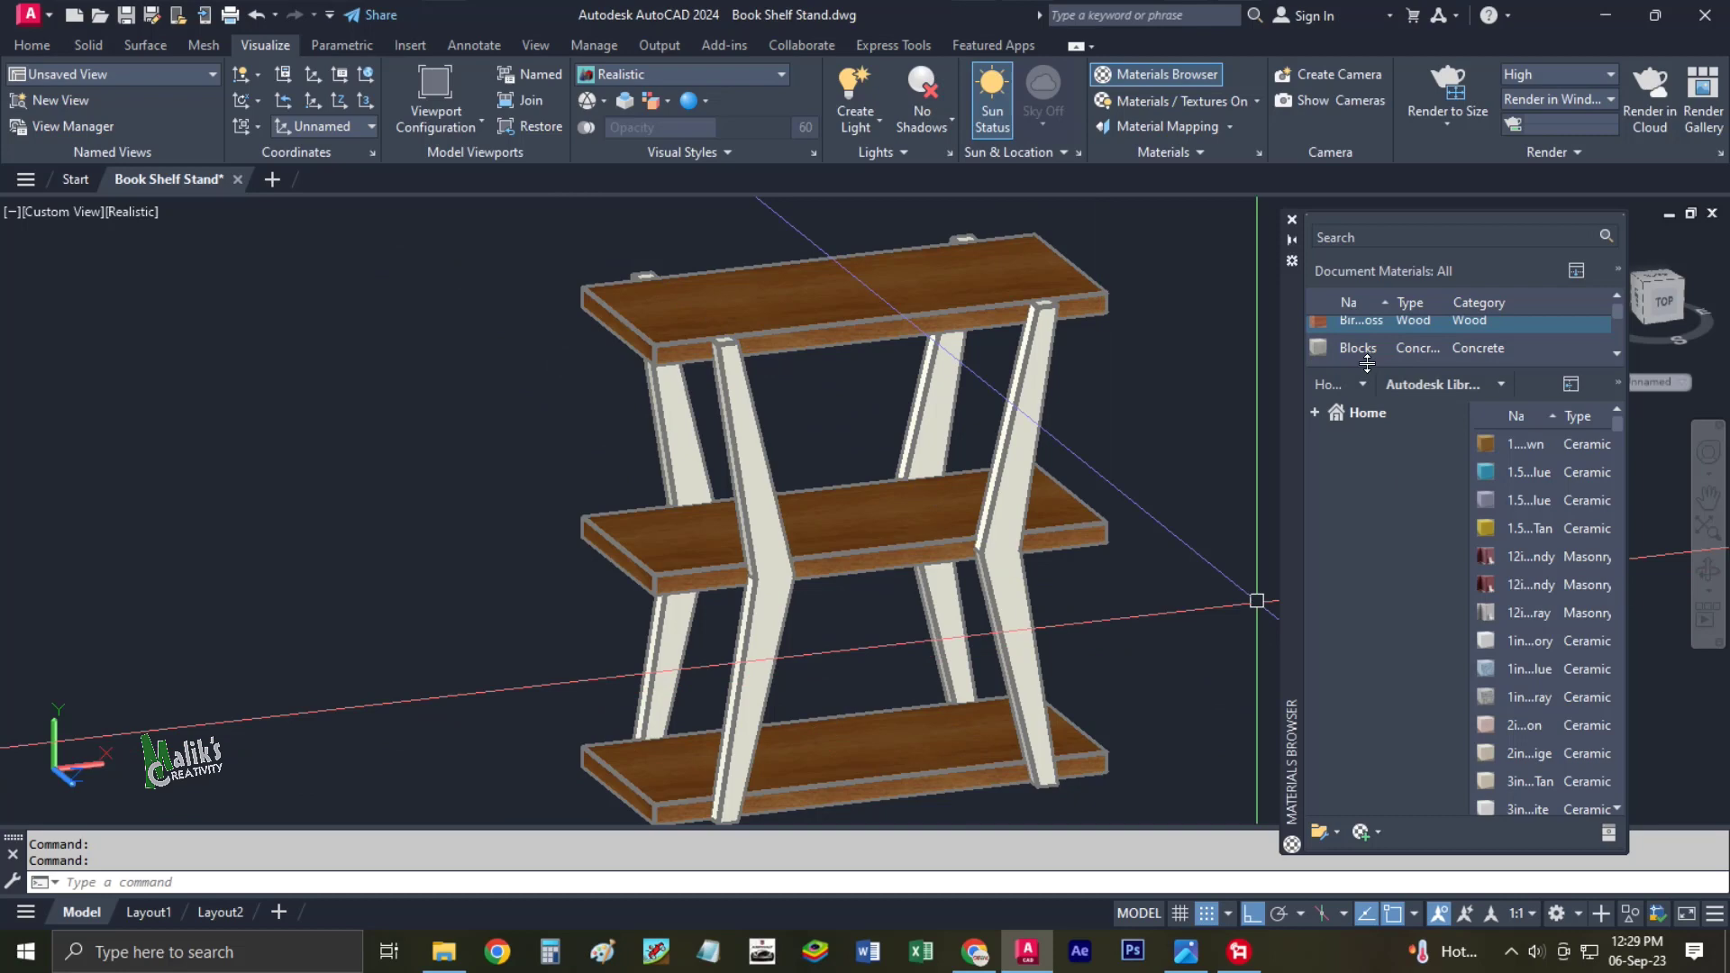
{"action": "left_click_drag", "start_coordinate": [1366, 363], "coordinate": [1367, 463]}
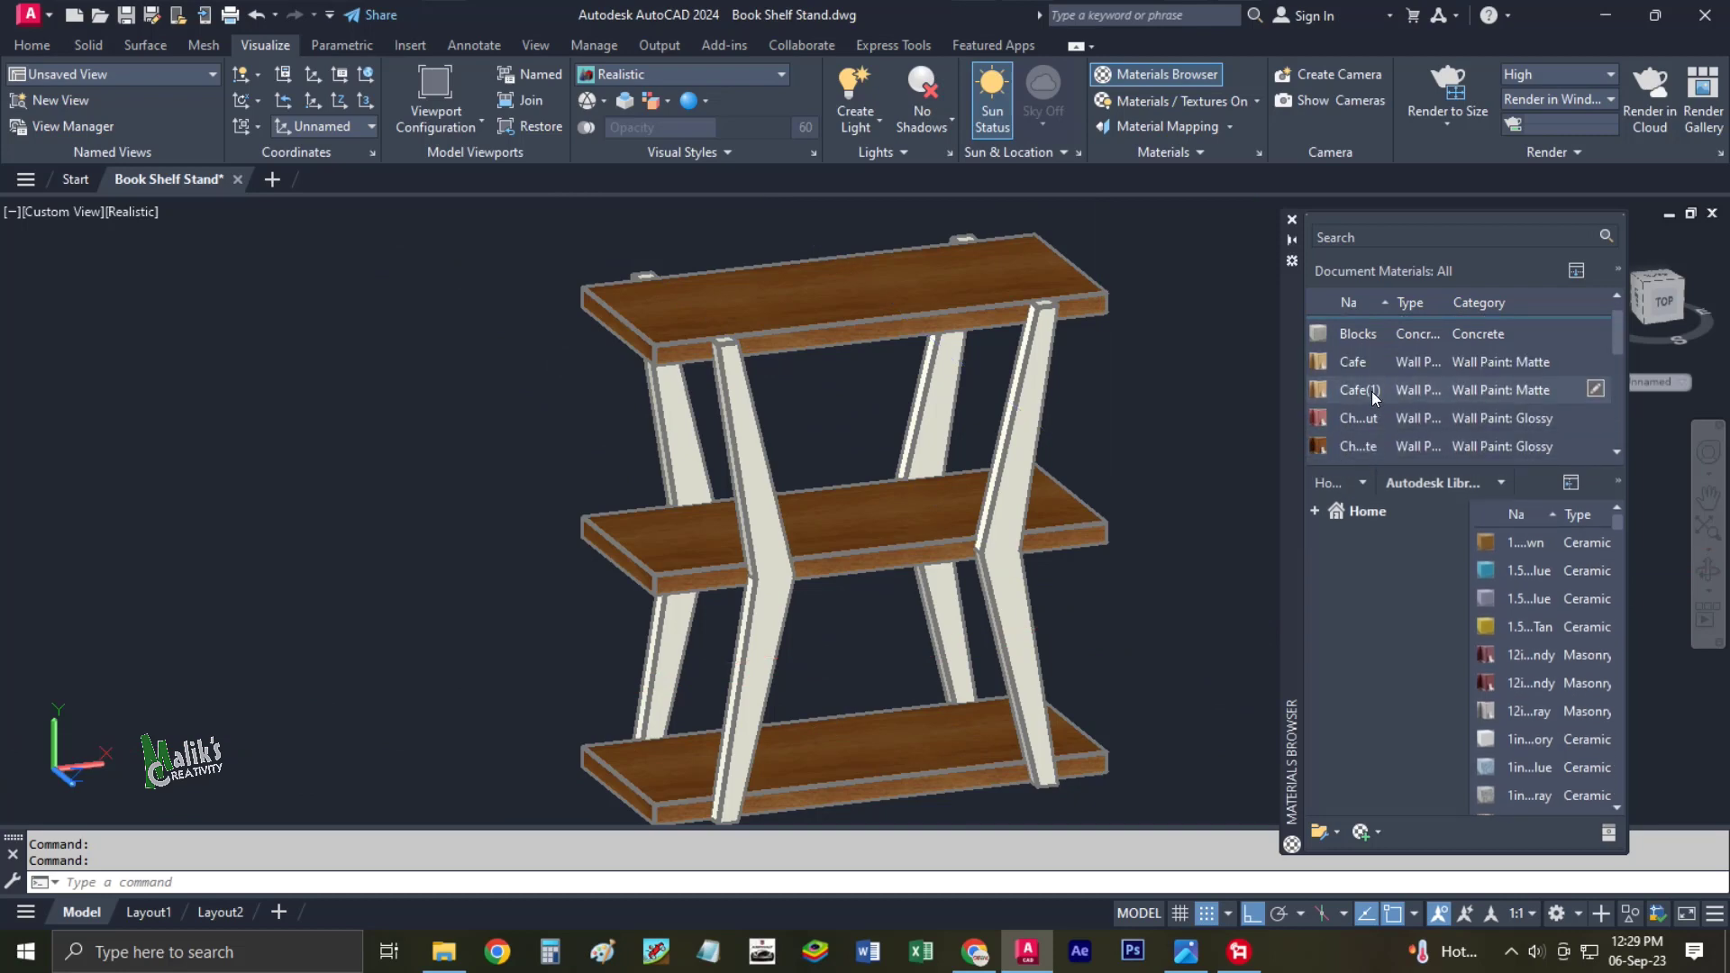
Filter the library to Wood materials, widen the browser and switch to Thumbnail View.
{"action": "scroll", "coordinate": [1375, 396], "scroll_direction": "down", "scroll_amount": 3}
{"action": "scroll", "coordinate": [1378, 402], "scroll_direction": "down", "scroll_amount": 2}
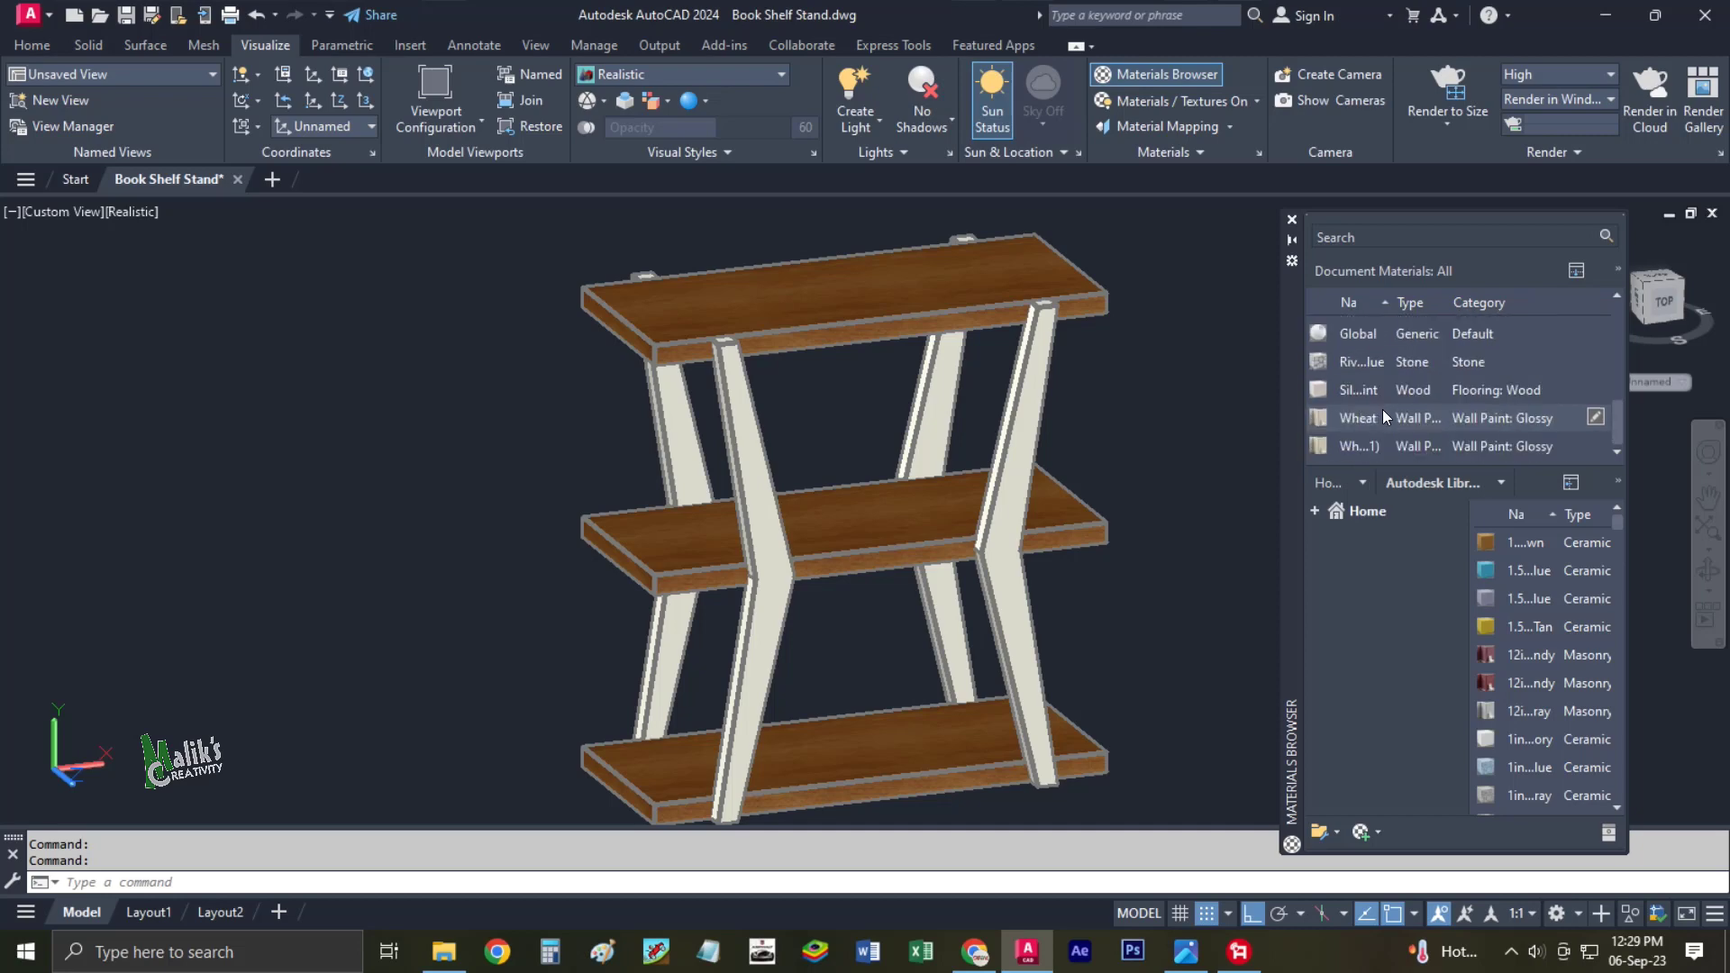
{"action": "scroll", "coordinate": [1383, 417], "scroll_direction": "up", "scroll_amount": 5}
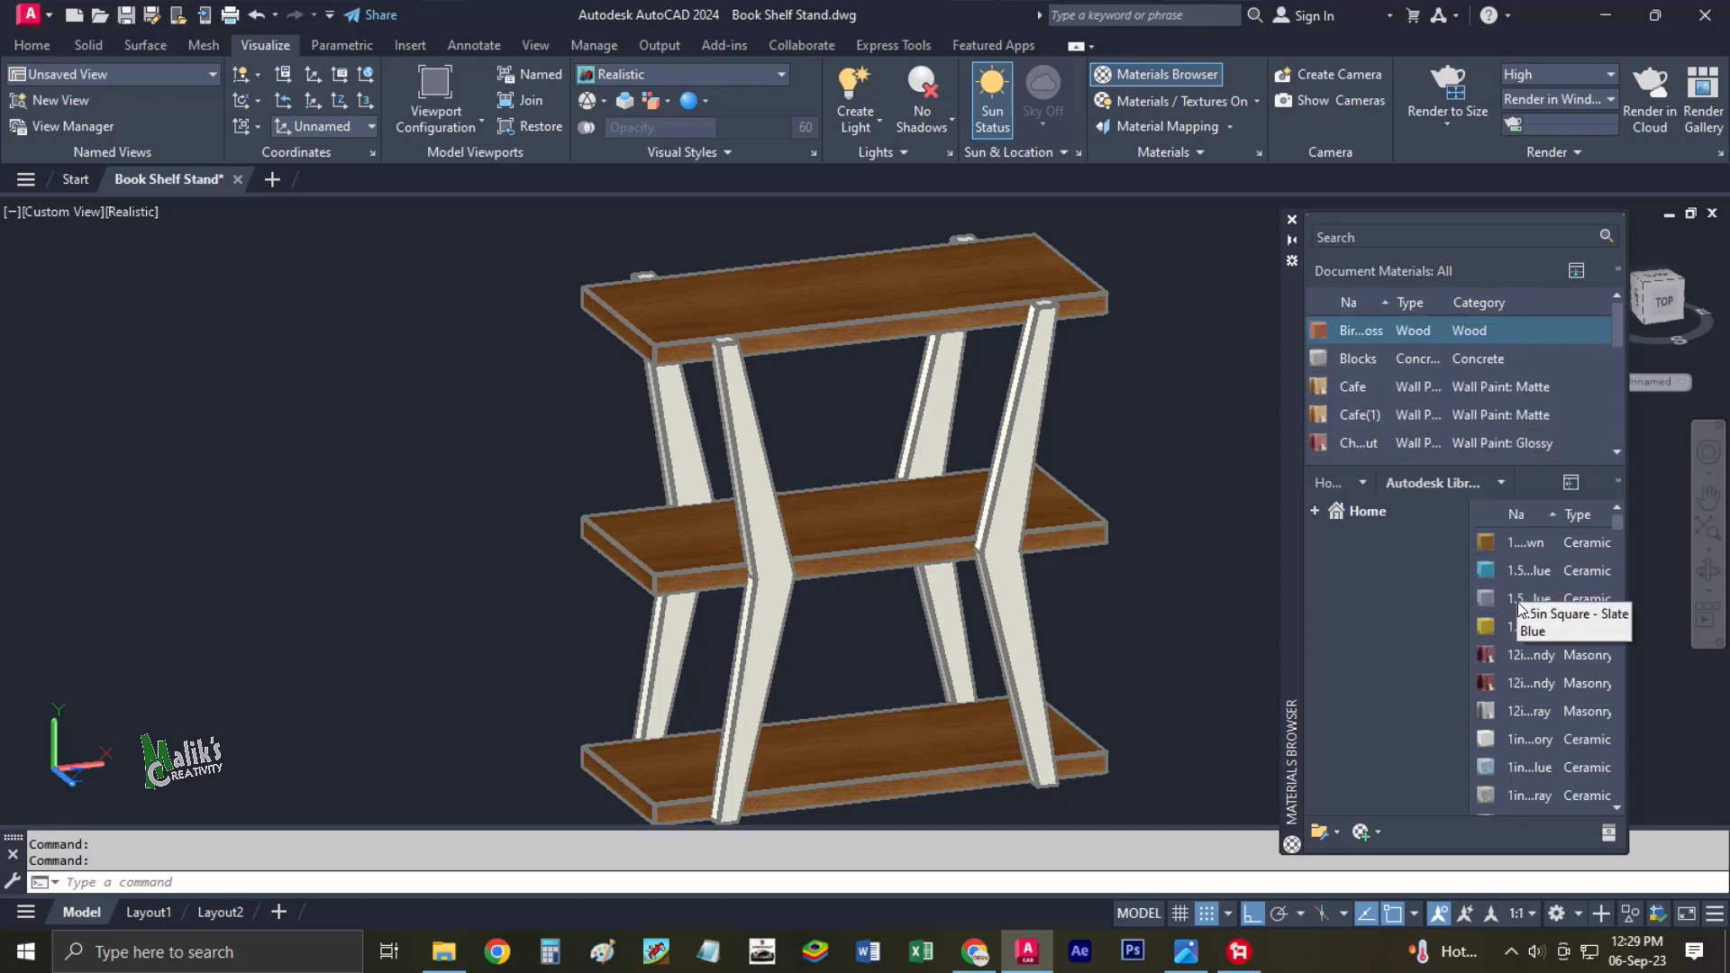
{"action": "left_click", "coordinate": [1499, 480]}
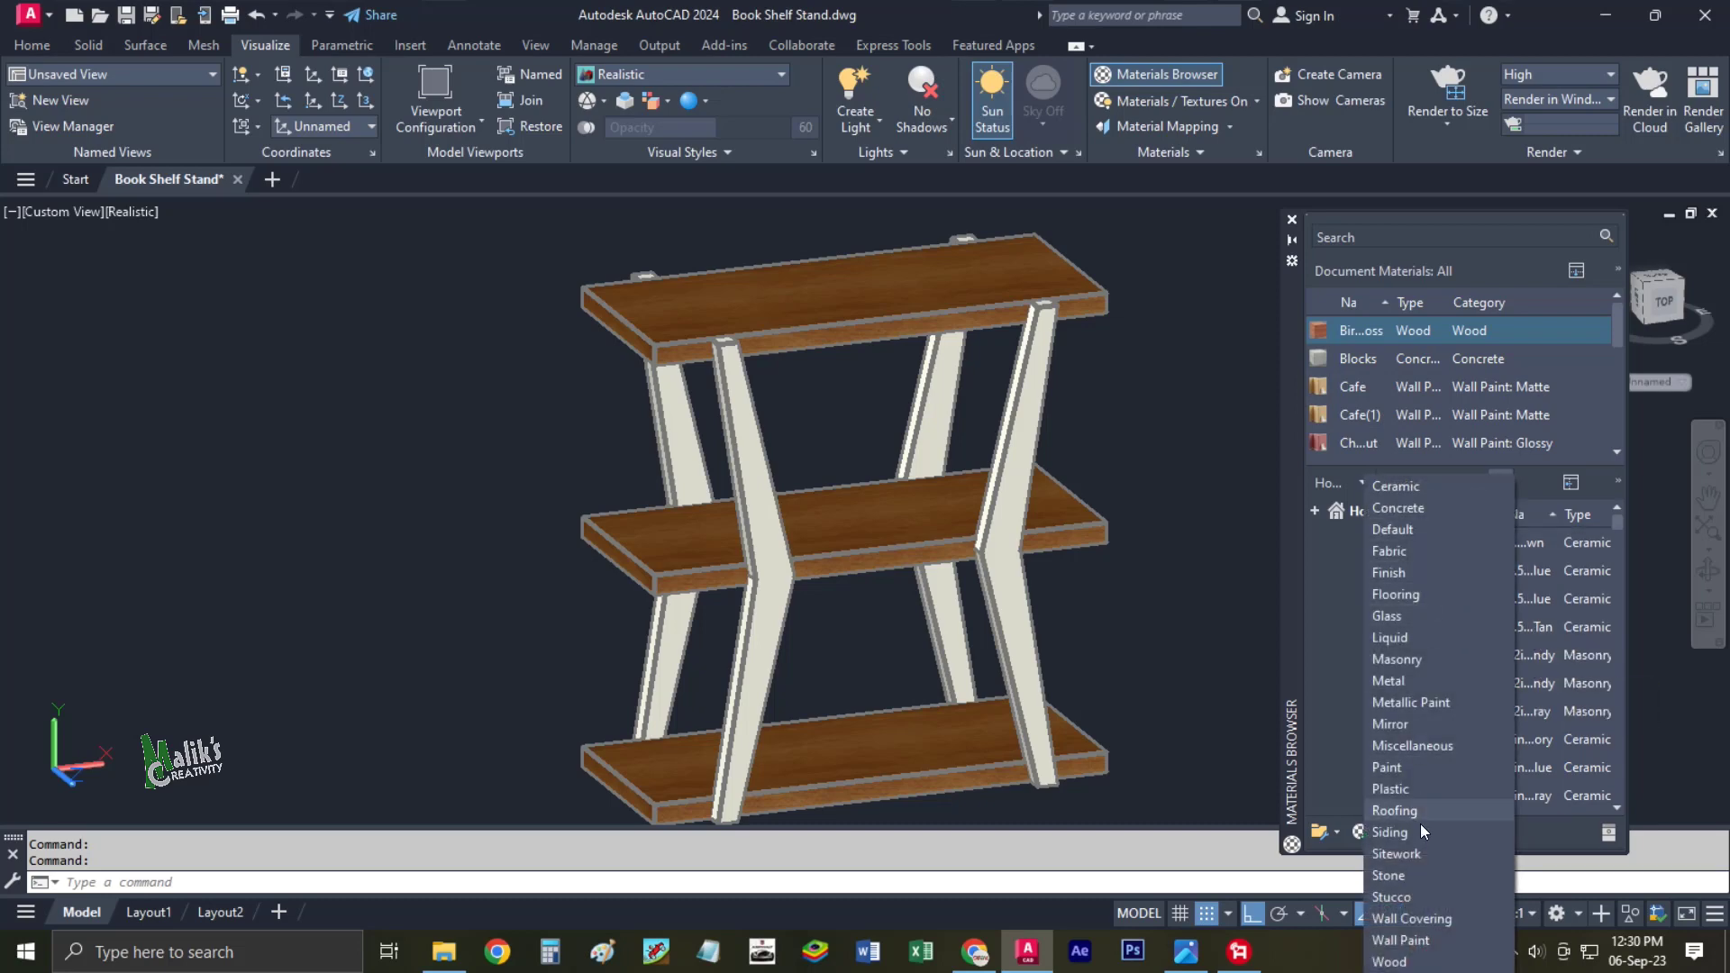
{"action": "left_click", "coordinate": [1392, 960]}
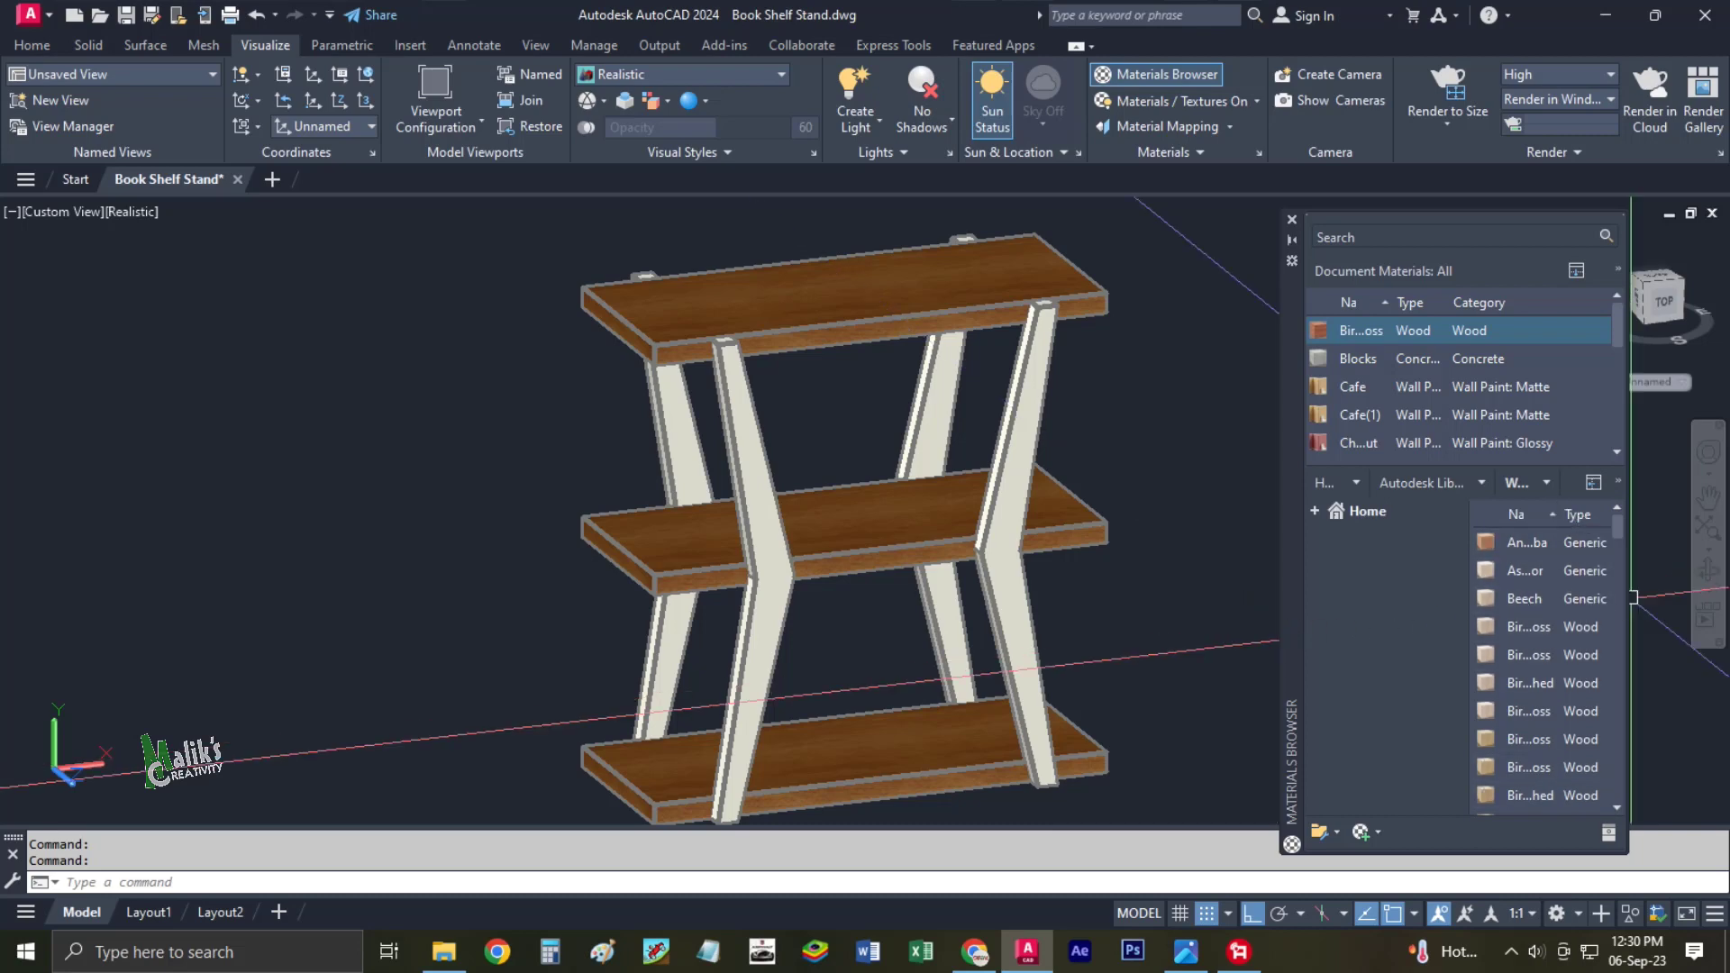
{"action": "left_click_drag", "start_coordinate": [1626, 598], "coordinate": [1700, 596]}
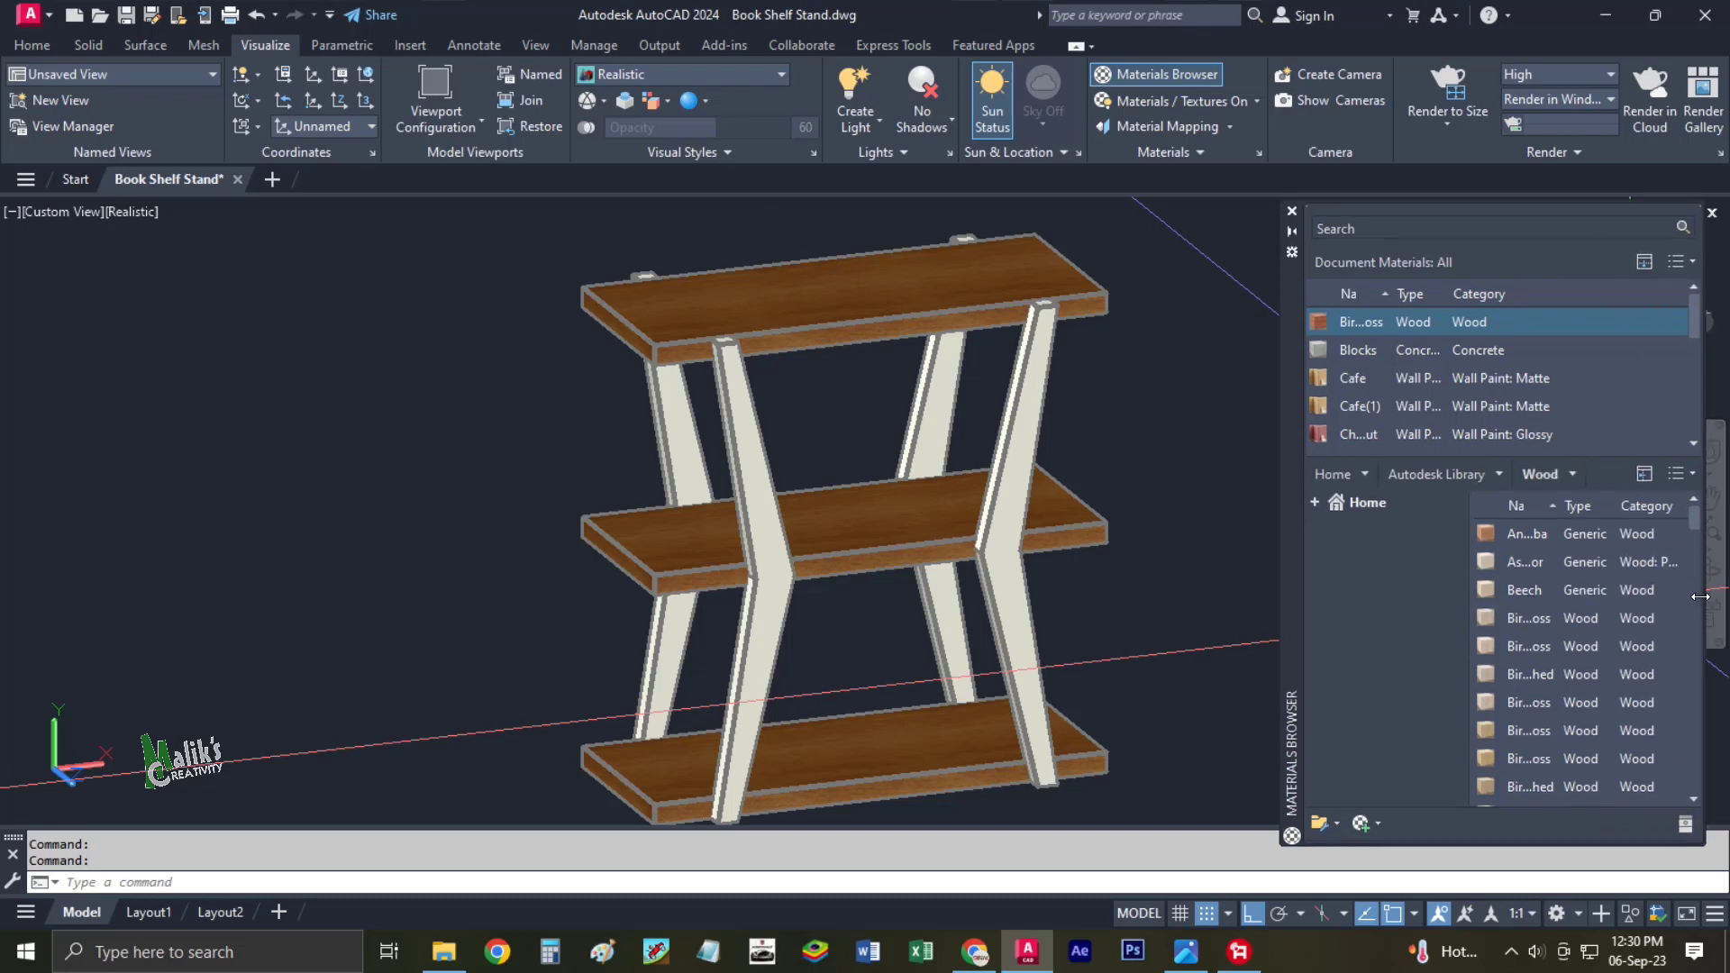
{"action": "left_click", "coordinate": [1685, 475]}
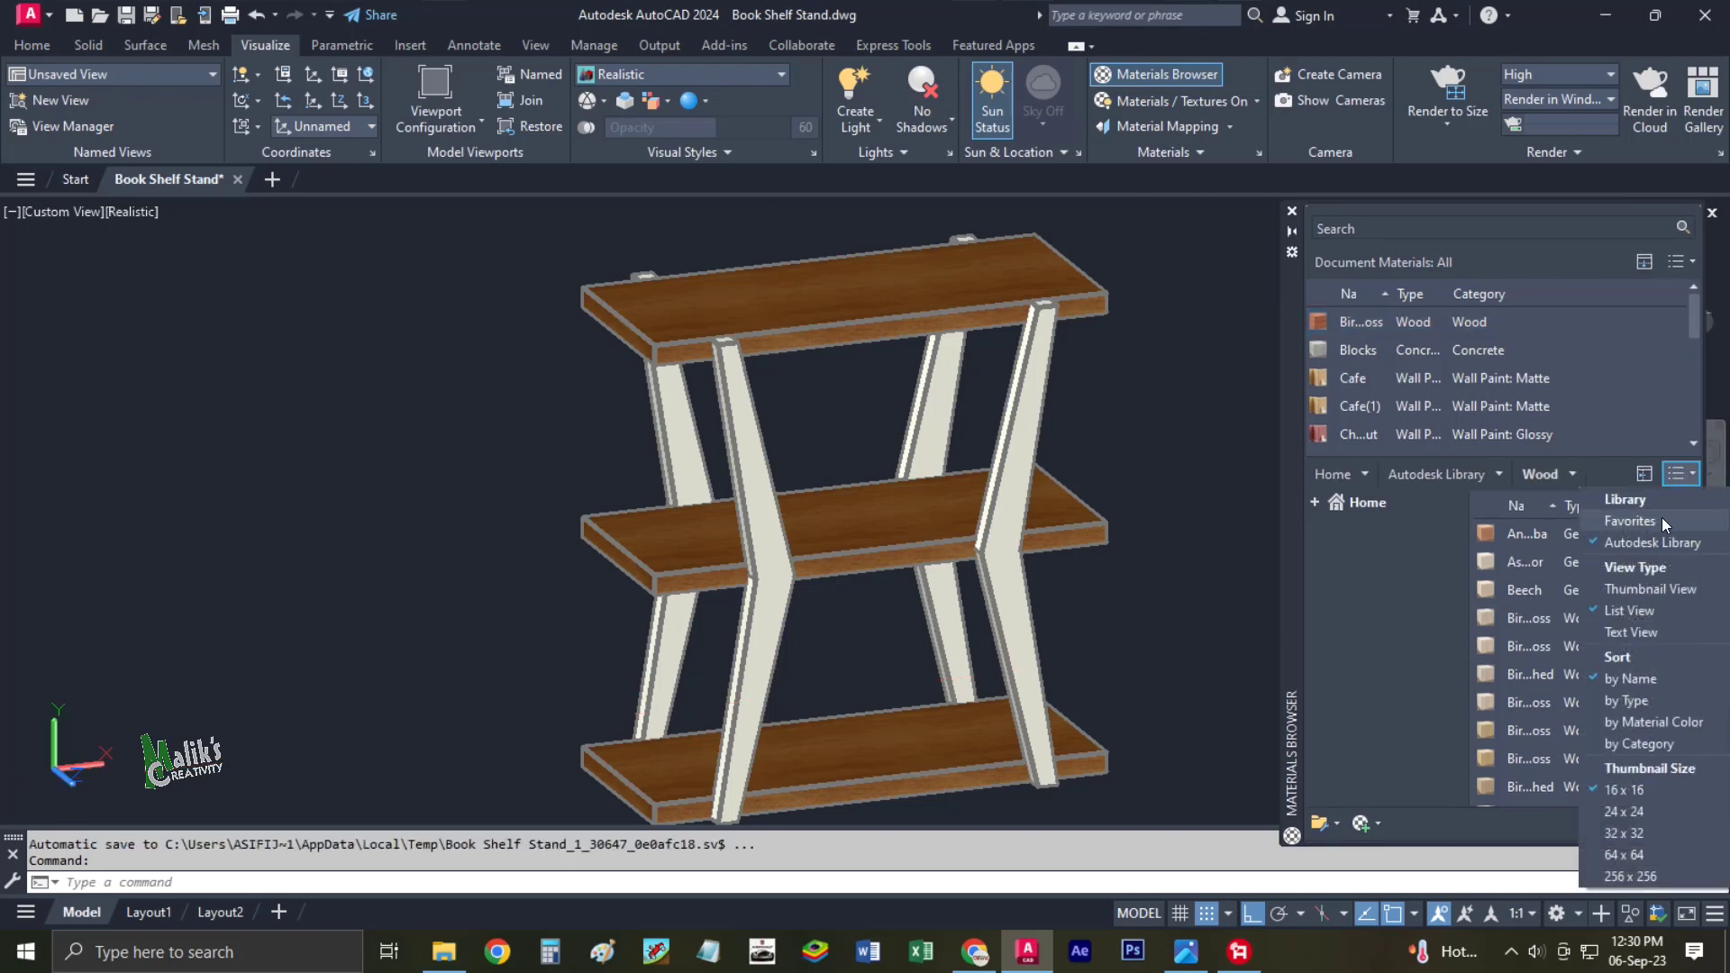
{"action": "left_click", "coordinate": [1663, 591]}
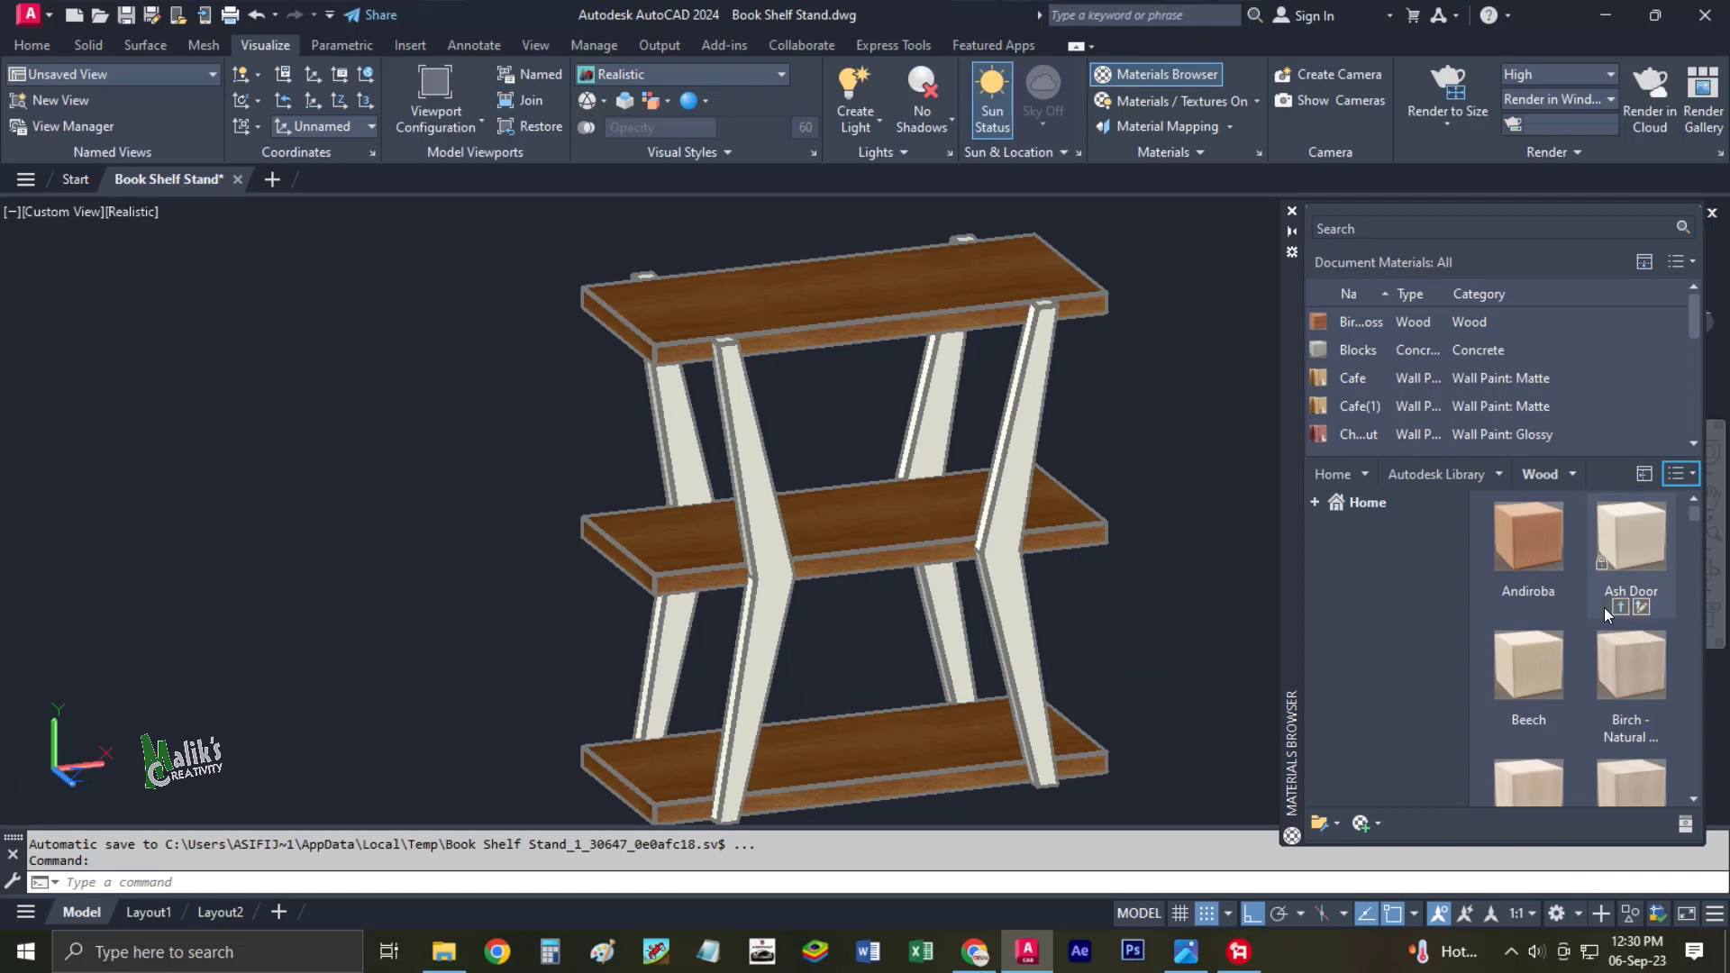
Scroll through the library's wood material thumbnails.
{"action": "scroll", "coordinate": [1563, 631], "scroll_direction": "down", "scroll_amount": 3}
{"action": "scroll", "coordinate": [1570, 649], "scroll_direction": "down", "scroll_amount": 2}
{"action": "scroll", "coordinate": [1572, 651], "scroll_direction": "down", "scroll_amount": 2}
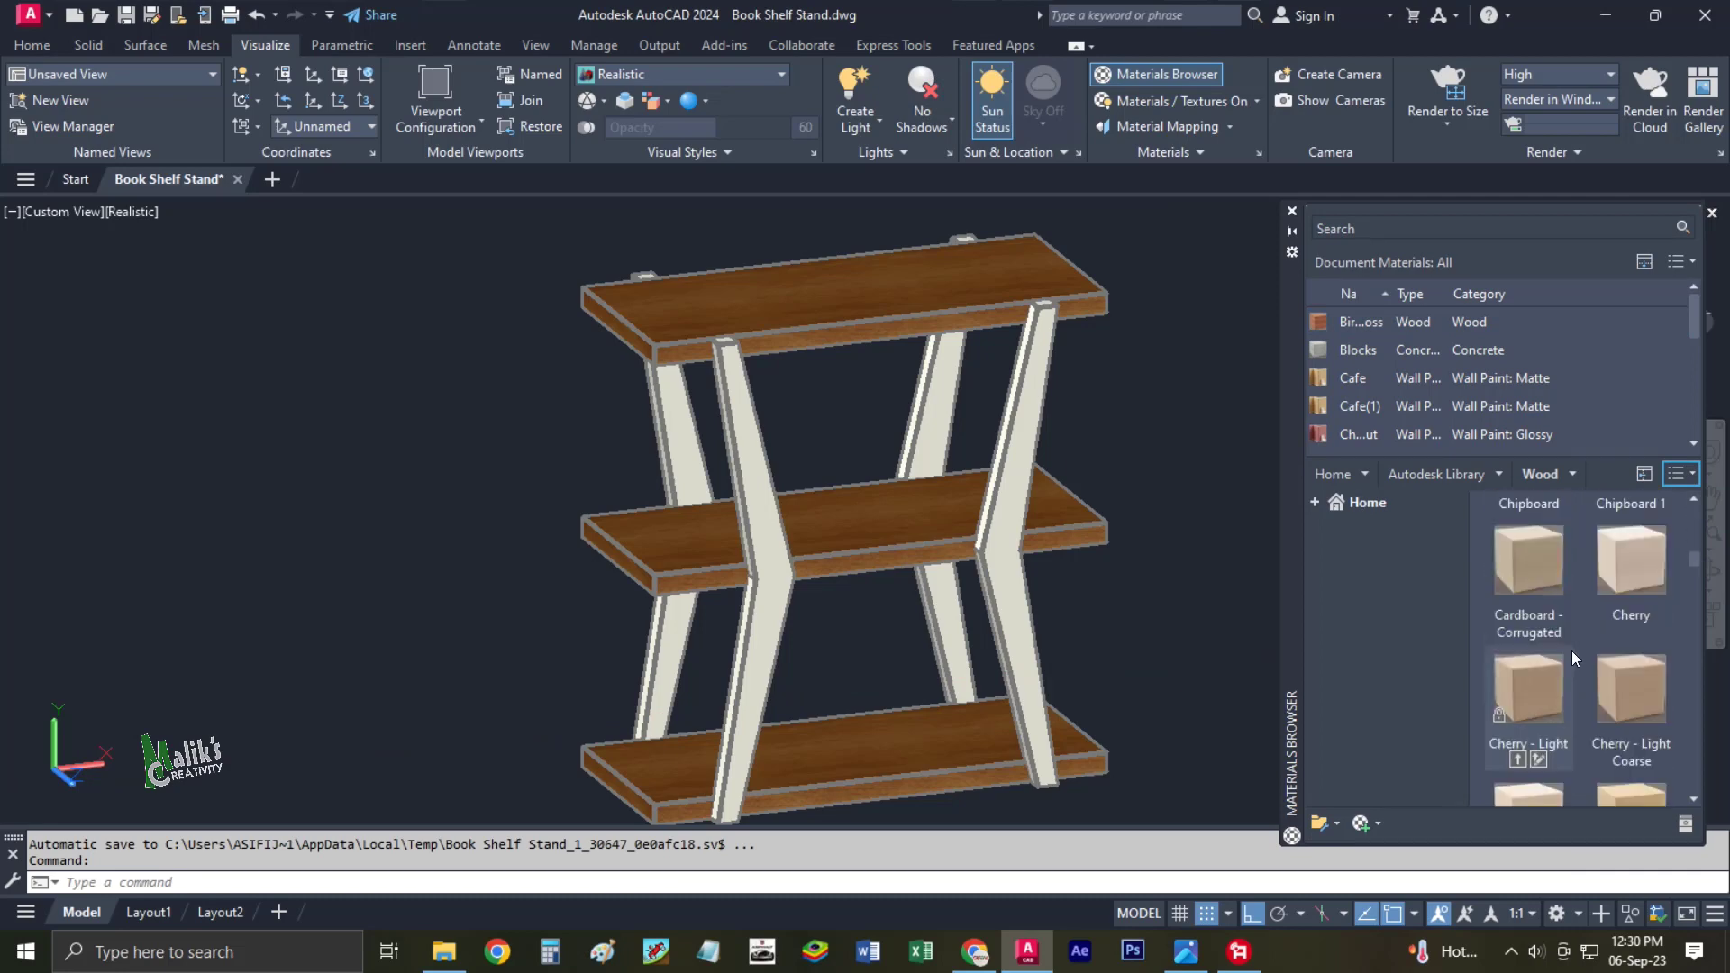
{"action": "scroll", "coordinate": [1571, 651], "scroll_direction": "down", "scroll_amount": 1}
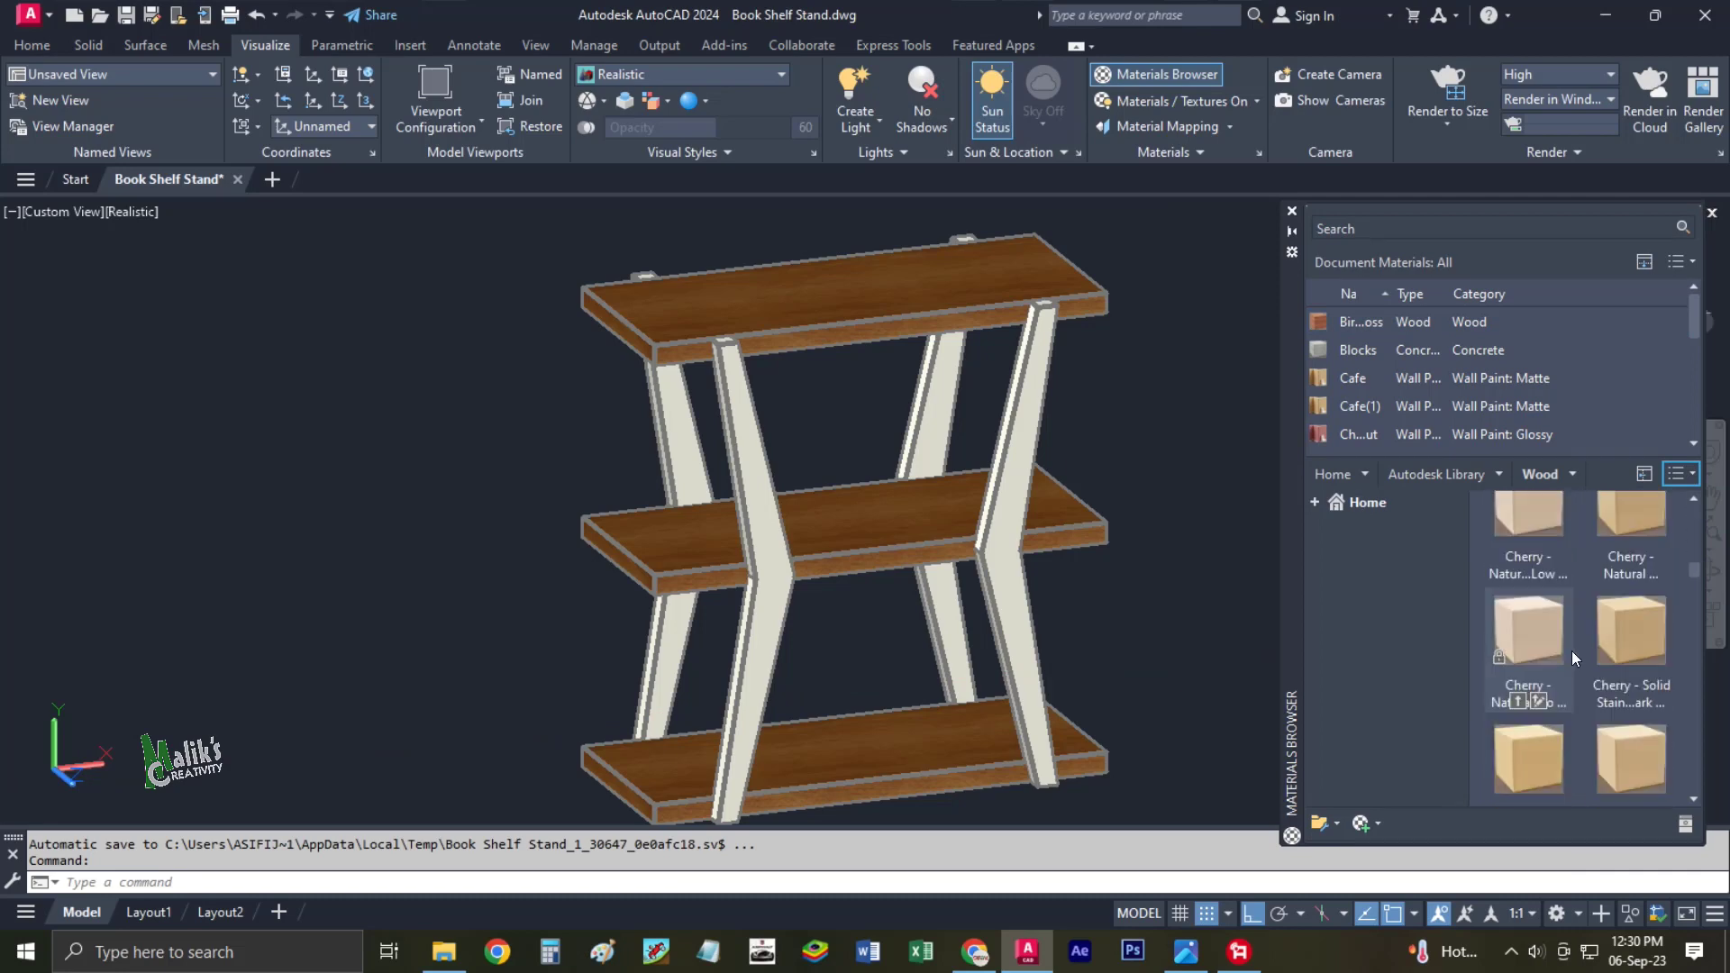
{"action": "scroll", "coordinate": [1572, 651], "scroll_direction": "down", "scroll_amount": 1}
{"action": "scroll", "coordinate": [1571, 647], "scroll_direction": "down", "scroll_amount": 1}
{"action": "scroll", "coordinate": [1571, 647], "scroll_direction": "down", "scroll_amount": 1}
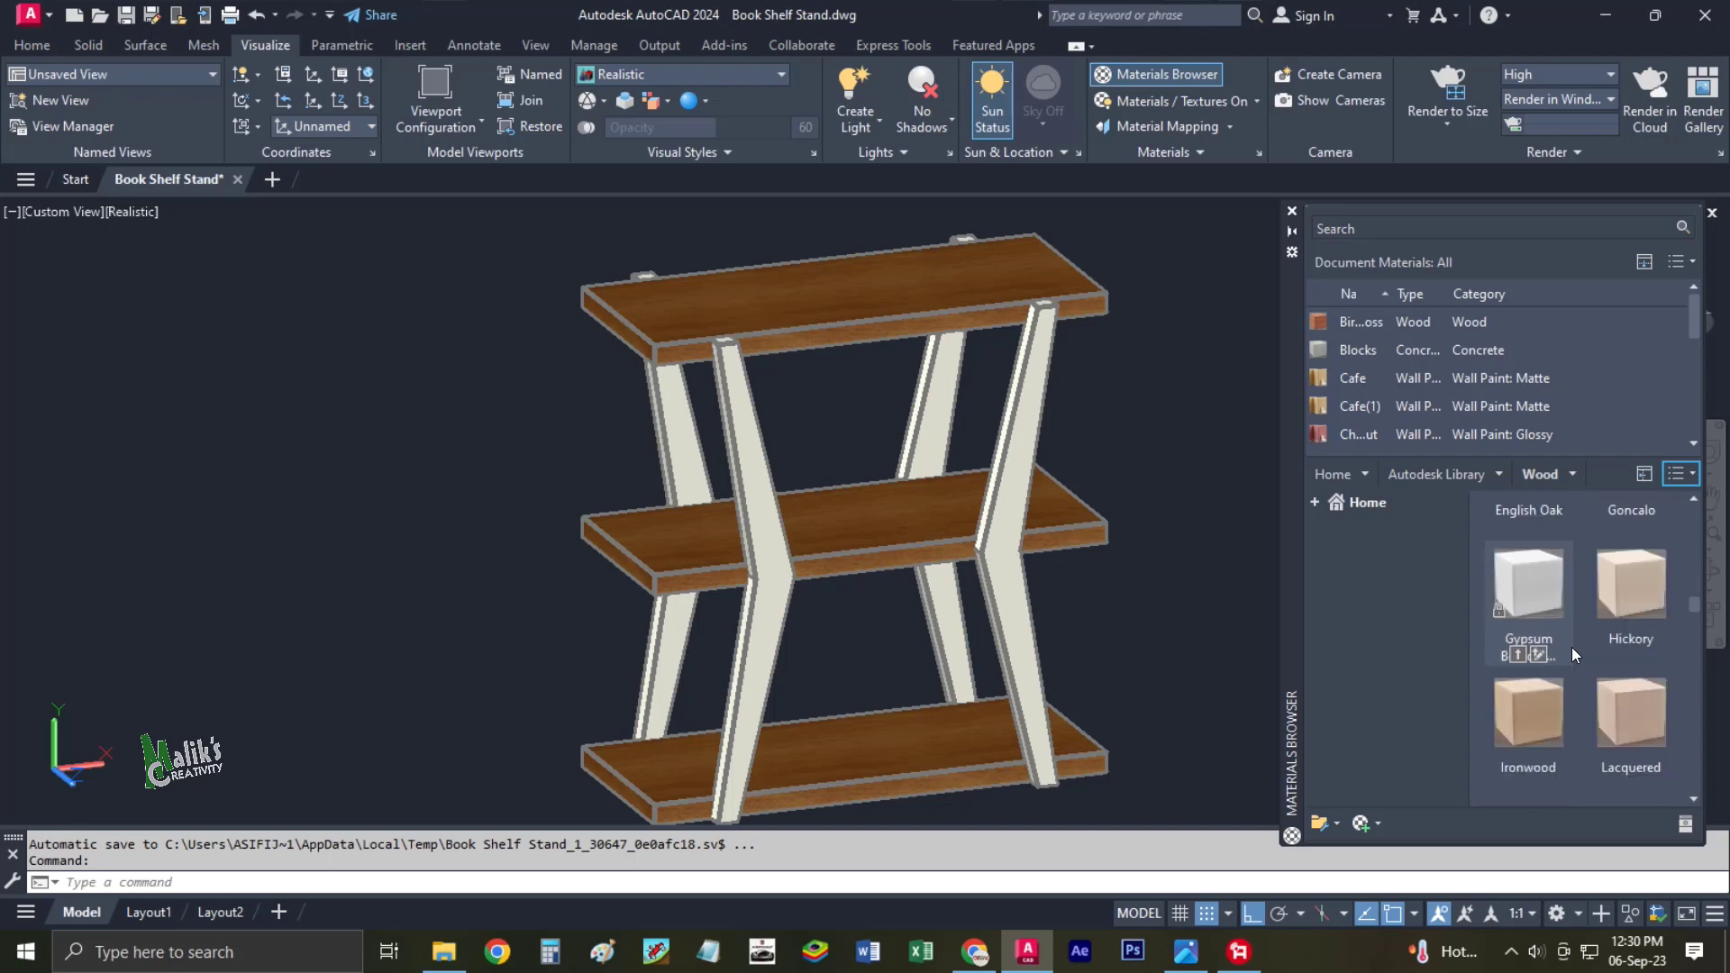
{"action": "scroll", "coordinate": [1571, 647], "scroll_direction": "up", "scroll_amount": 1}
{"action": "scroll", "coordinate": [1572, 647], "scroll_direction": "down", "scroll_amount": 1}
{"action": "scroll", "coordinate": [1571, 647], "scroll_direction": "down", "scroll_amount": 2}
{"action": "scroll", "coordinate": [1572, 646], "scroll_direction": "down", "scroll_amount": 2}
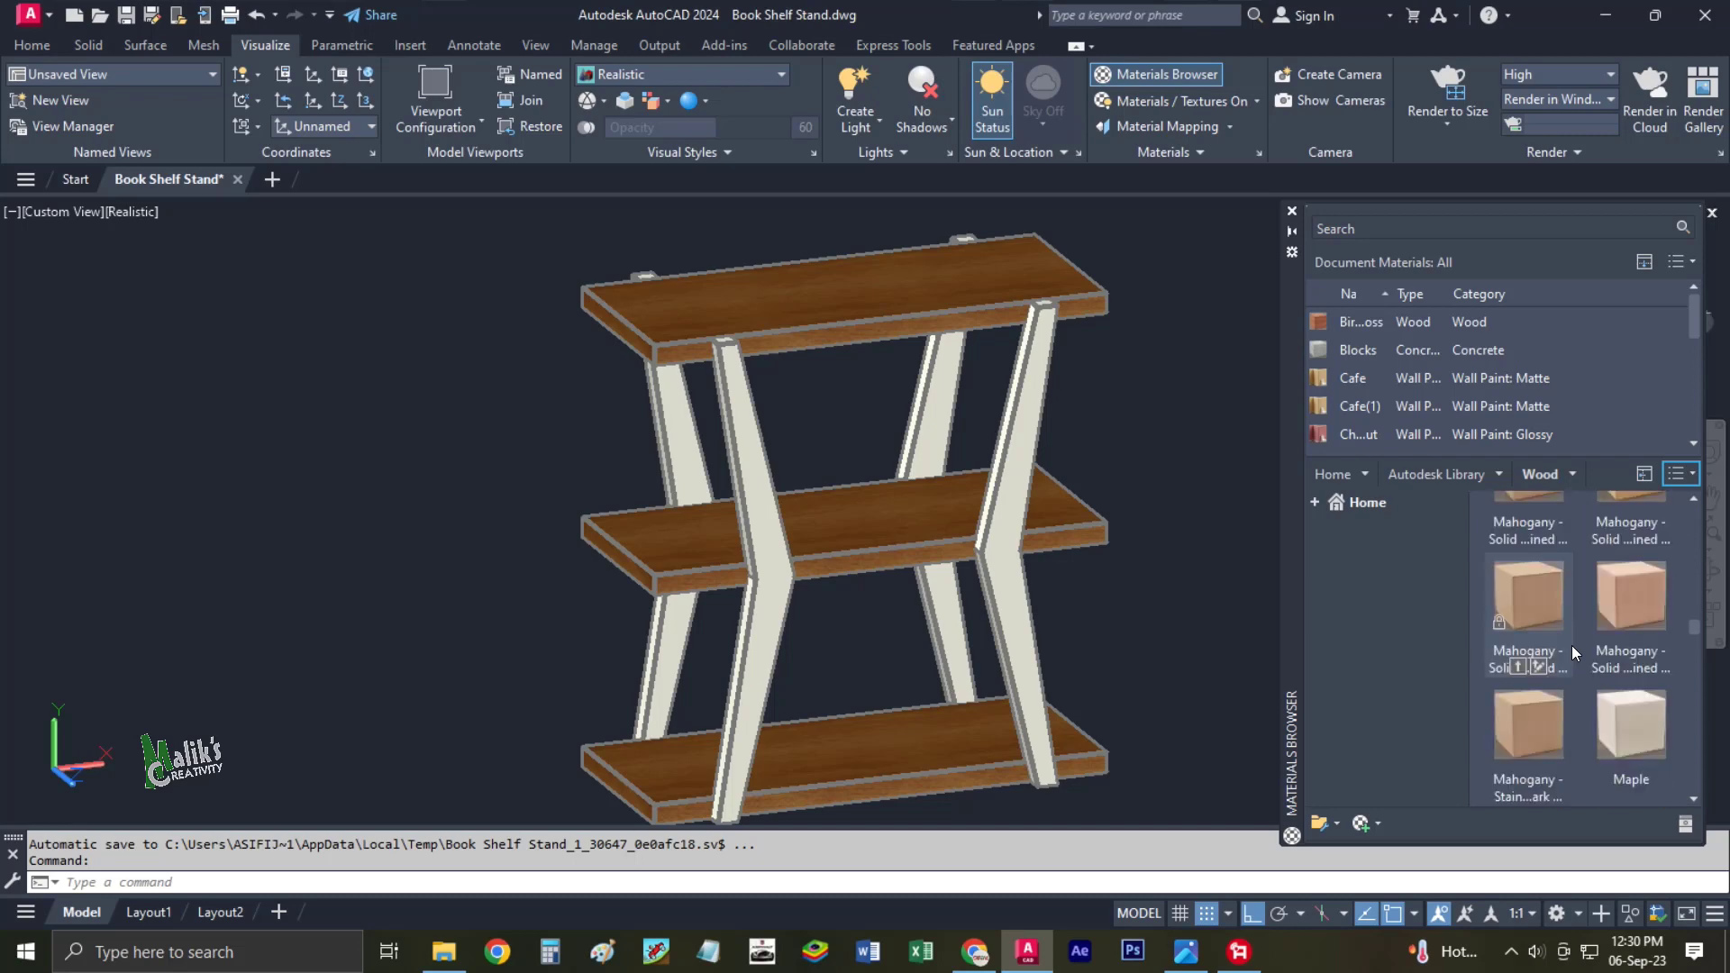
{"action": "scroll", "coordinate": [1575, 656], "scroll_direction": "down", "scroll_amount": 1}
{"action": "scroll", "coordinate": [1575, 654], "scroll_direction": "down", "scroll_amount": 1}
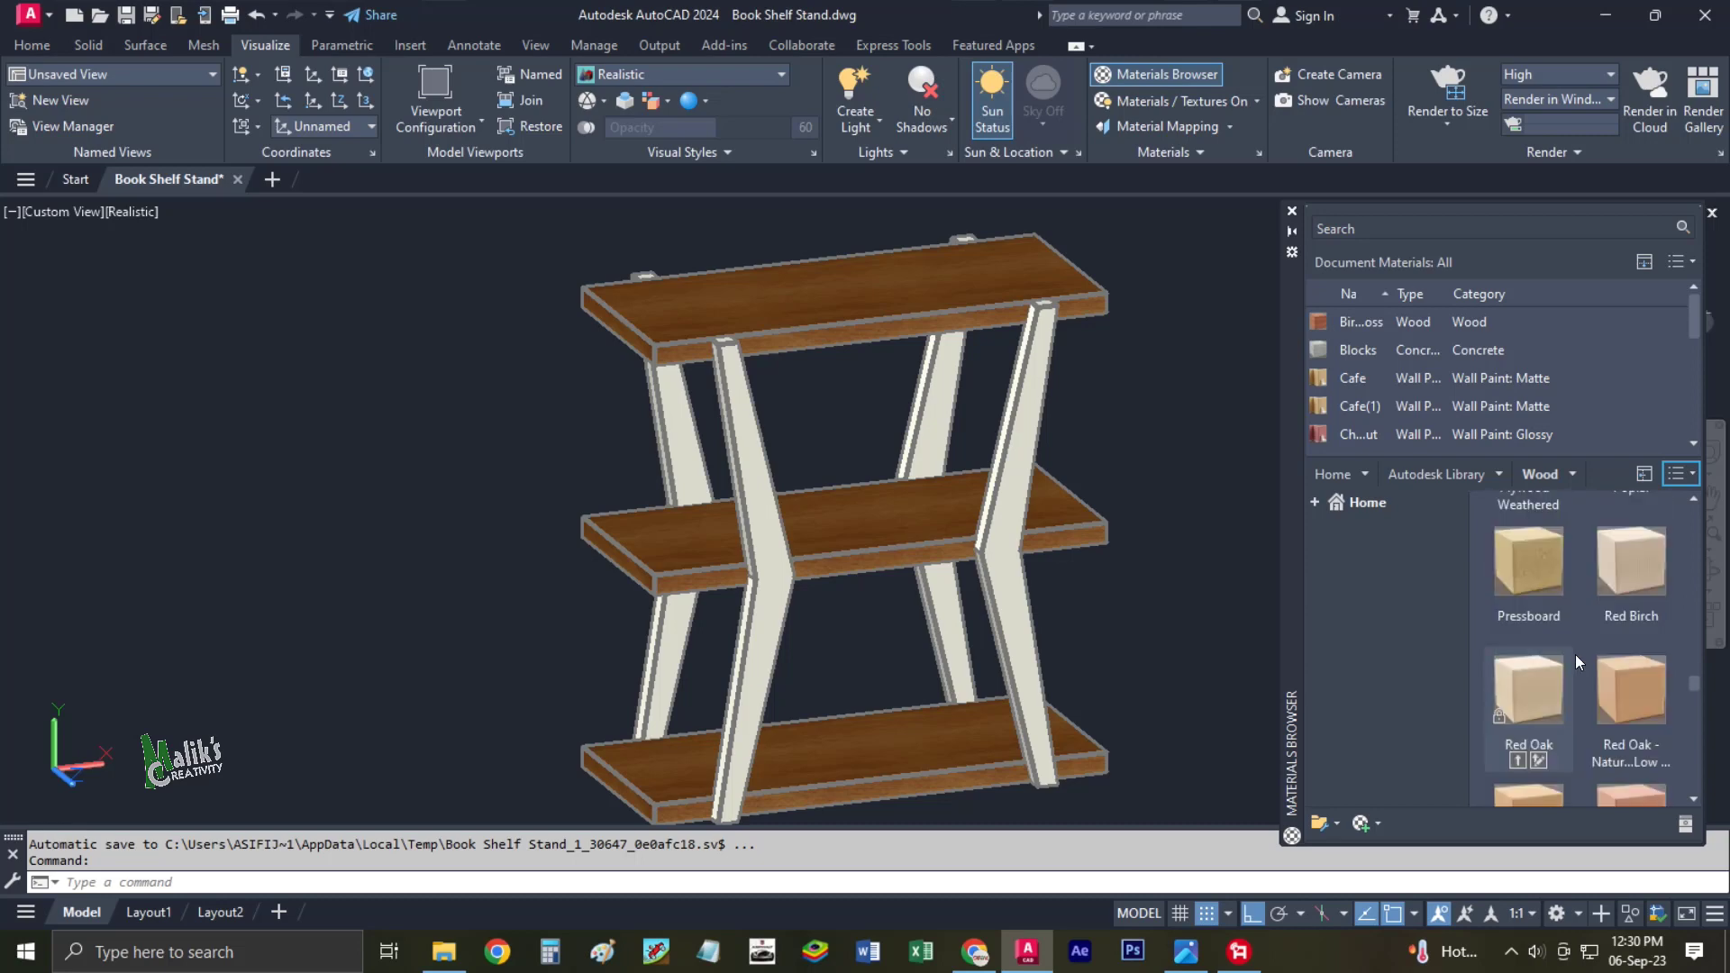
{"action": "scroll", "coordinate": [1575, 652], "scroll_direction": "down", "scroll_amount": 1}
{"action": "scroll", "coordinate": [1575, 652], "scroll_direction": "down", "scroll_amount": 1}
{"action": "scroll", "coordinate": [1573, 651], "scroll_direction": "down", "scroll_amount": 2}
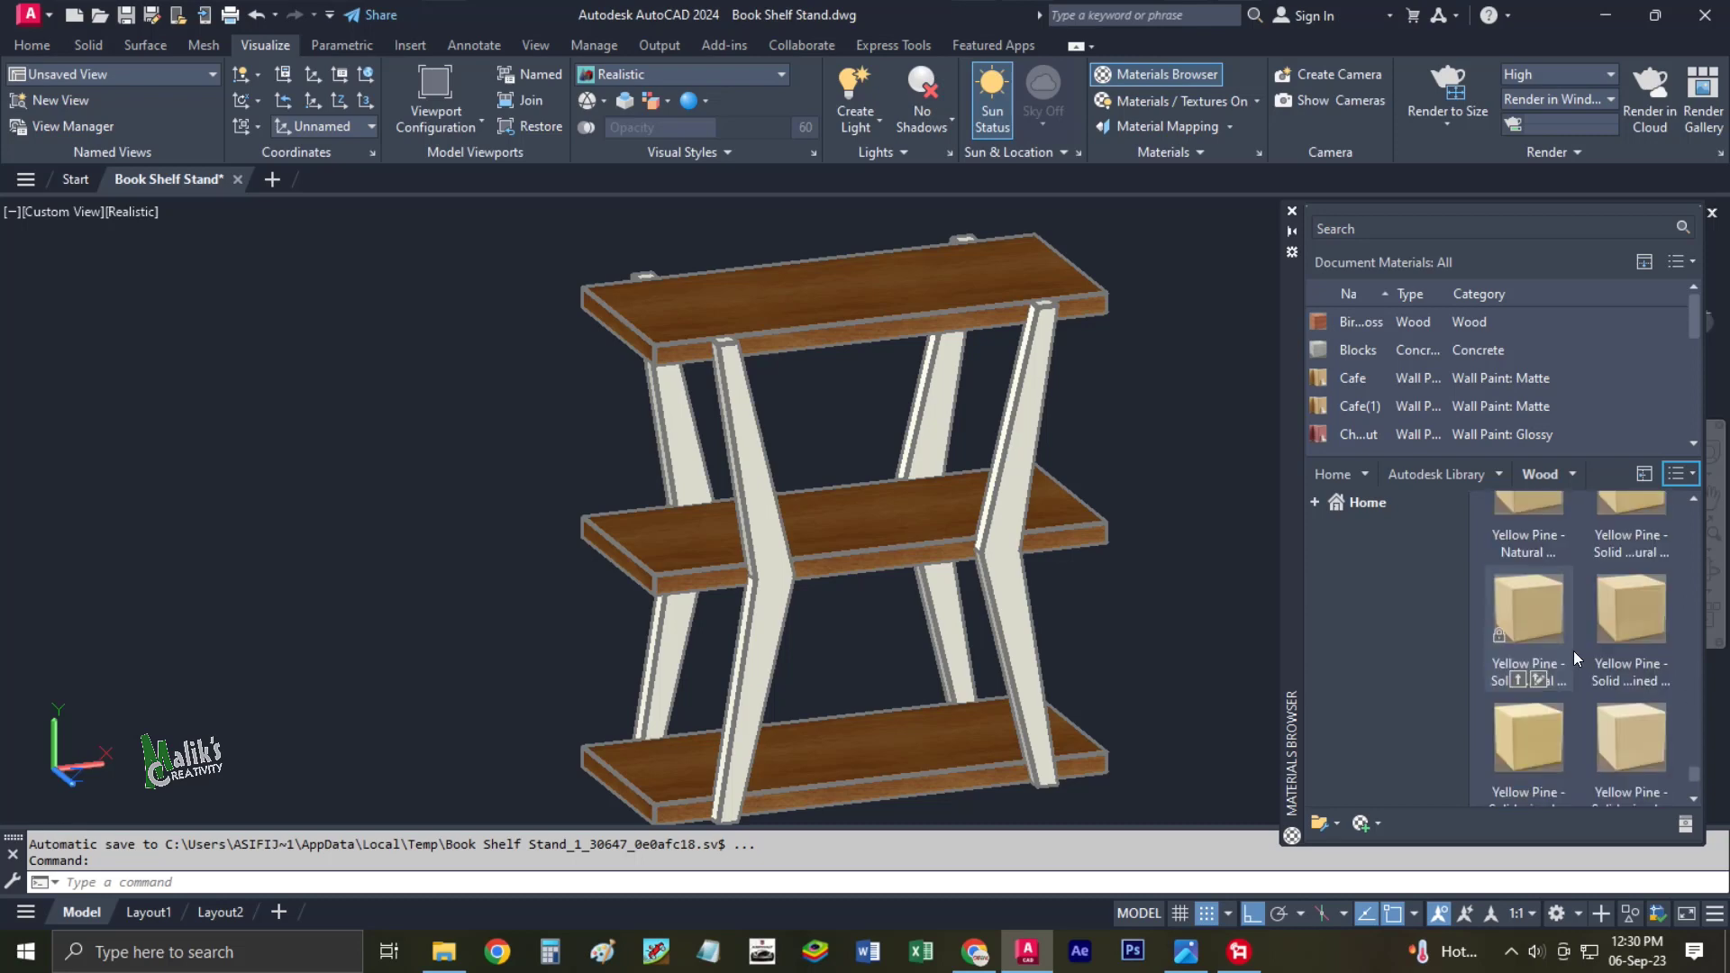
{"action": "scroll", "coordinate": [1573, 651], "scroll_direction": "down", "scroll_amount": 1}
{"action": "scroll", "coordinate": [1573, 650], "scroll_direction": "up", "scroll_amount": 3}
{"action": "scroll", "coordinate": [1571, 647], "scroll_direction": "up", "scroll_amount": 2}
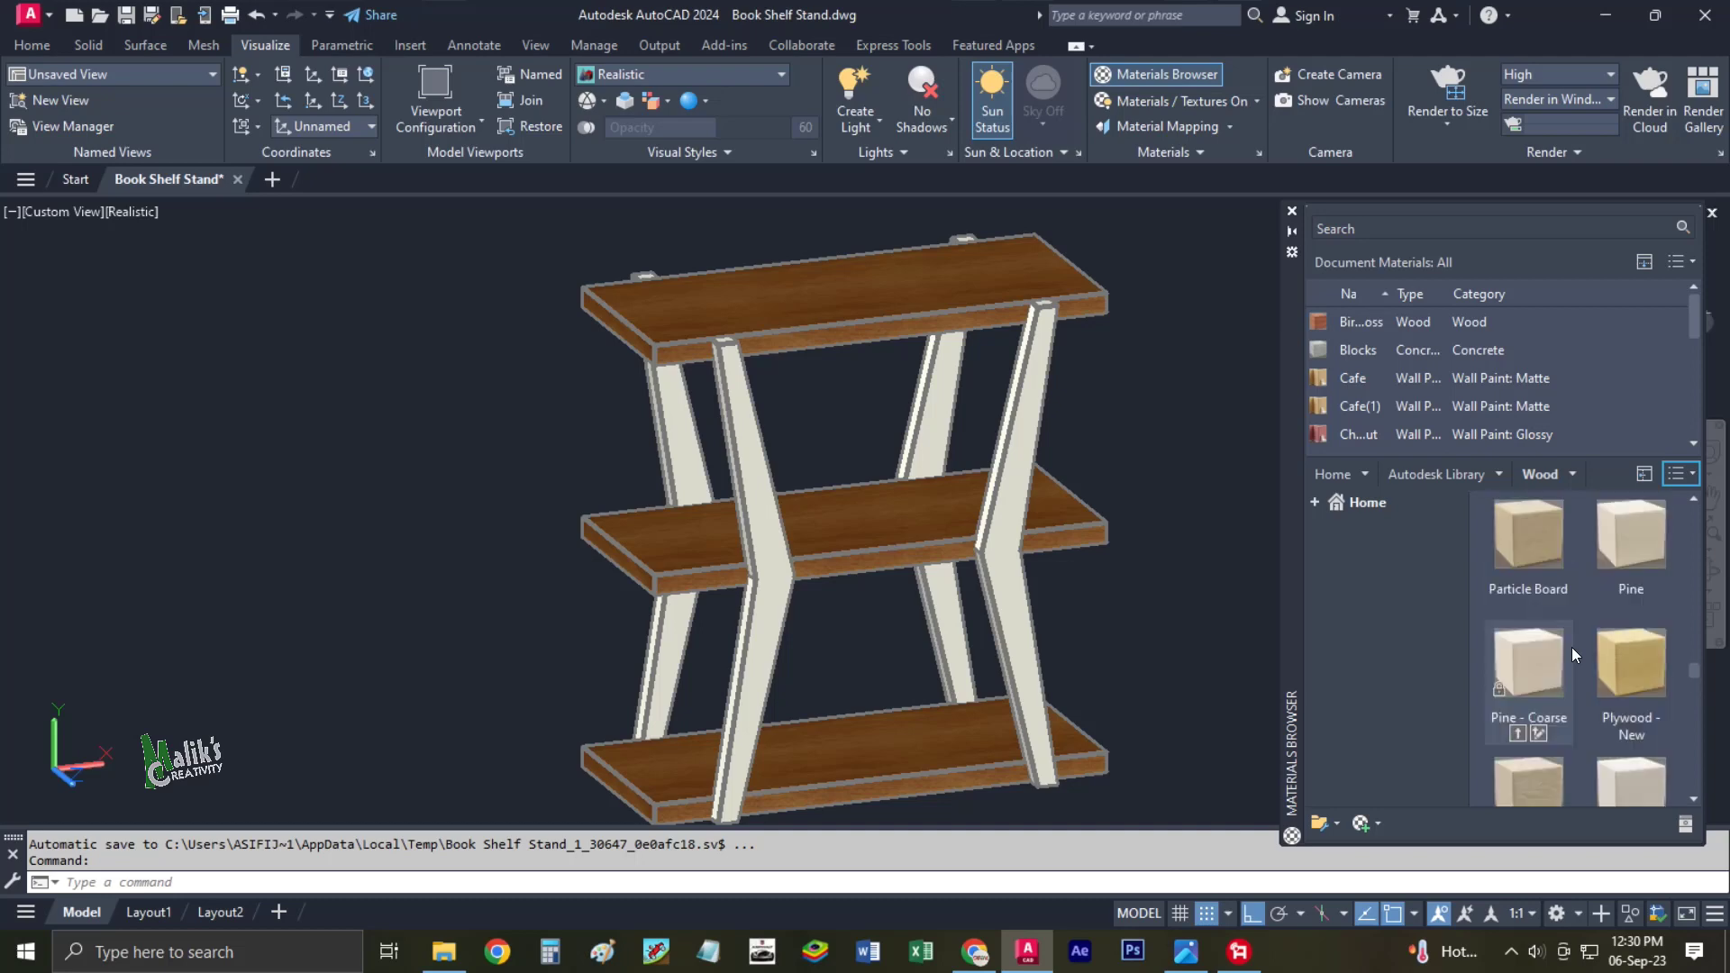
{"action": "scroll", "coordinate": [1571, 647], "scroll_direction": "up", "scroll_amount": 2}
{"action": "scroll", "coordinate": [1572, 647], "scroll_direction": "up", "scroll_amount": 2}
{"action": "scroll", "coordinate": [1571, 647], "scroll_direction": "up", "scroll_amount": 2}
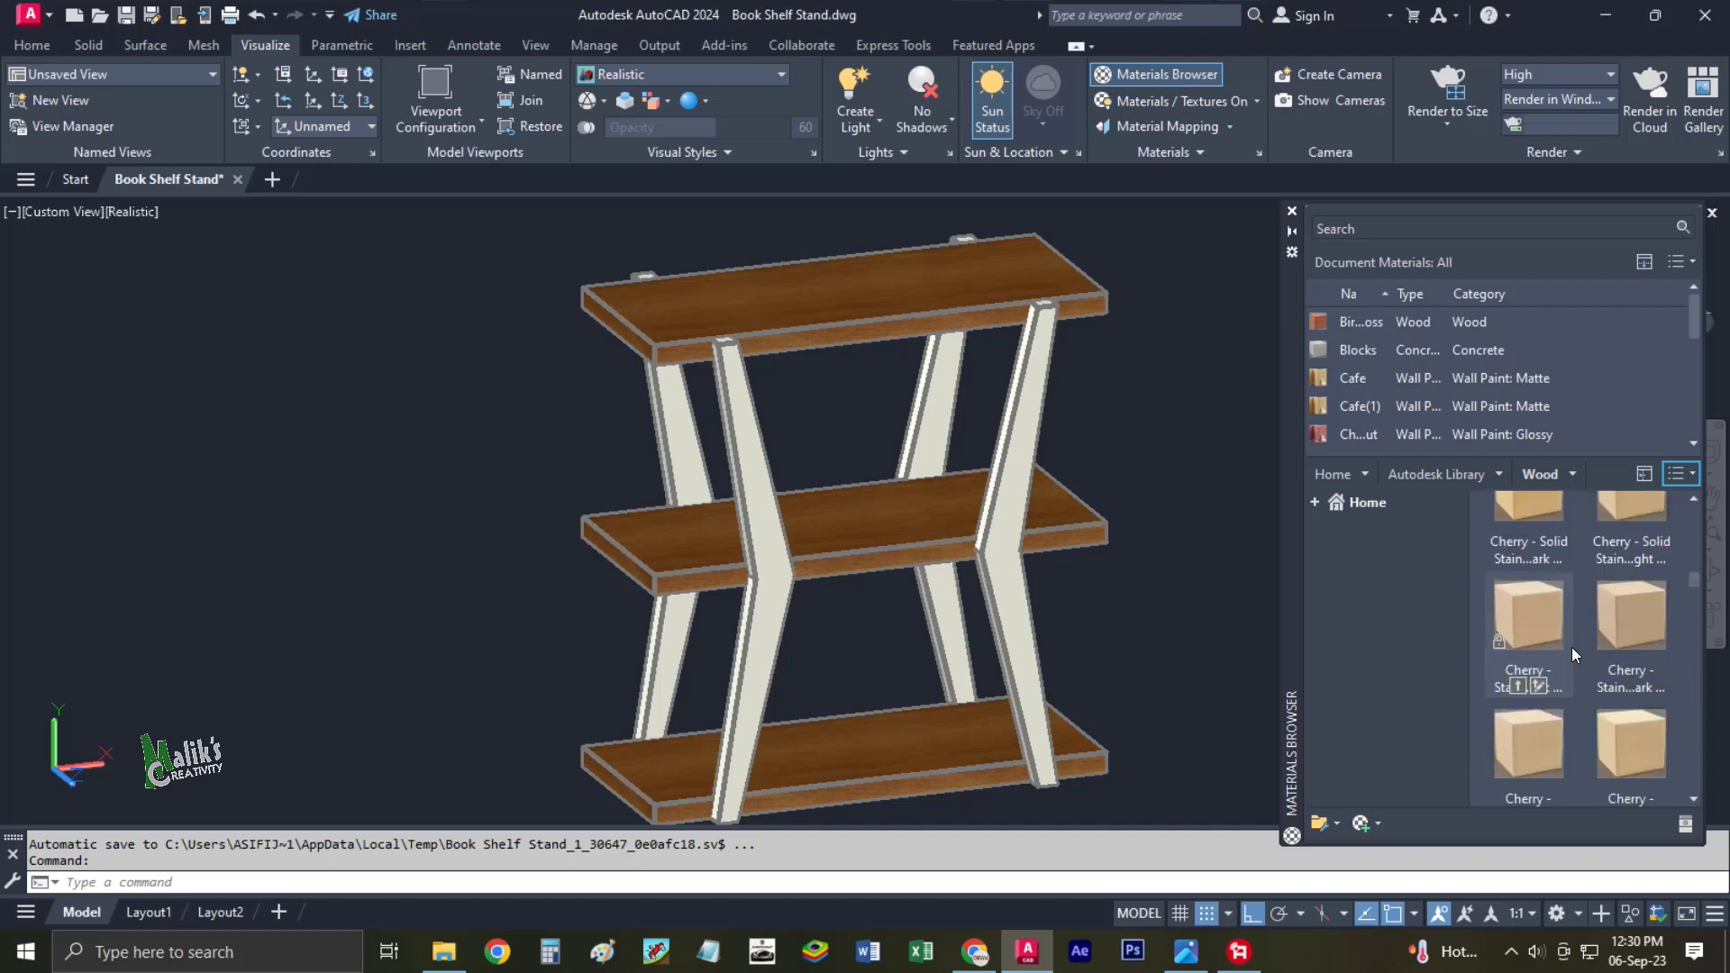
{"action": "scroll", "coordinate": [1571, 647], "scroll_direction": "up", "scroll_amount": 2}
Apply Cardboard - Corrugated to the front, back and left chevron legs.
{"action": "left_click_drag", "start_coordinate": [1526, 599], "coordinate": [1004, 609]}
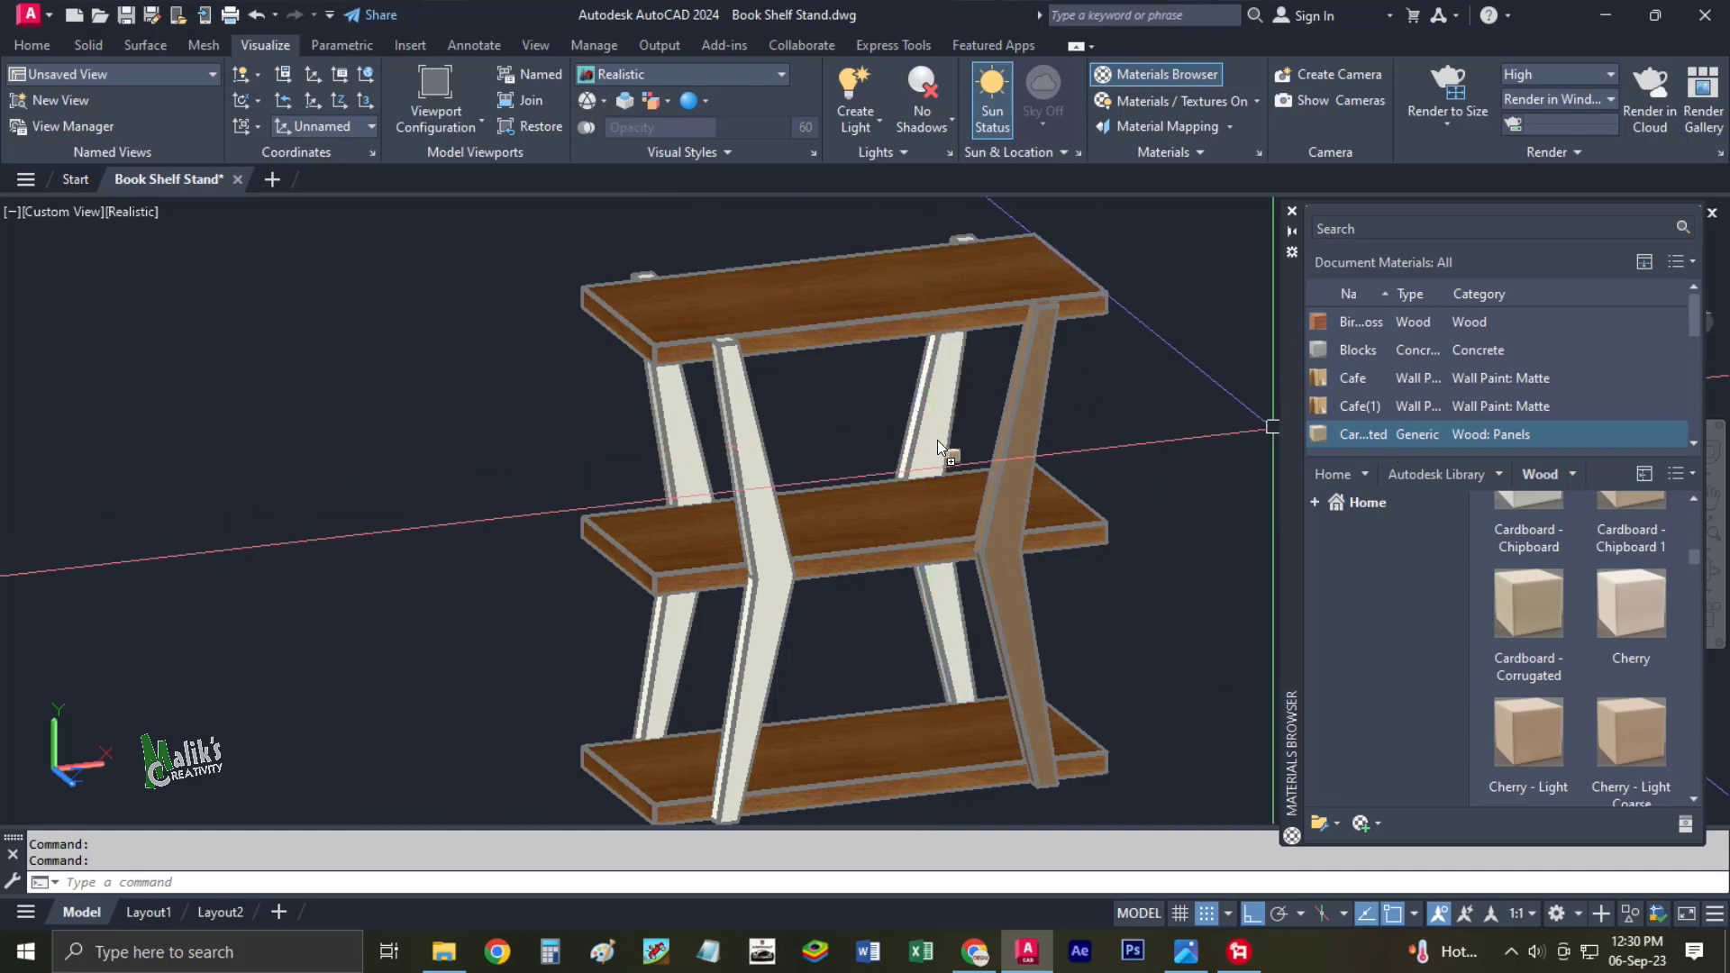
{"action": "left_click_drag", "start_coordinate": [937, 439], "coordinate": [937, 442]}
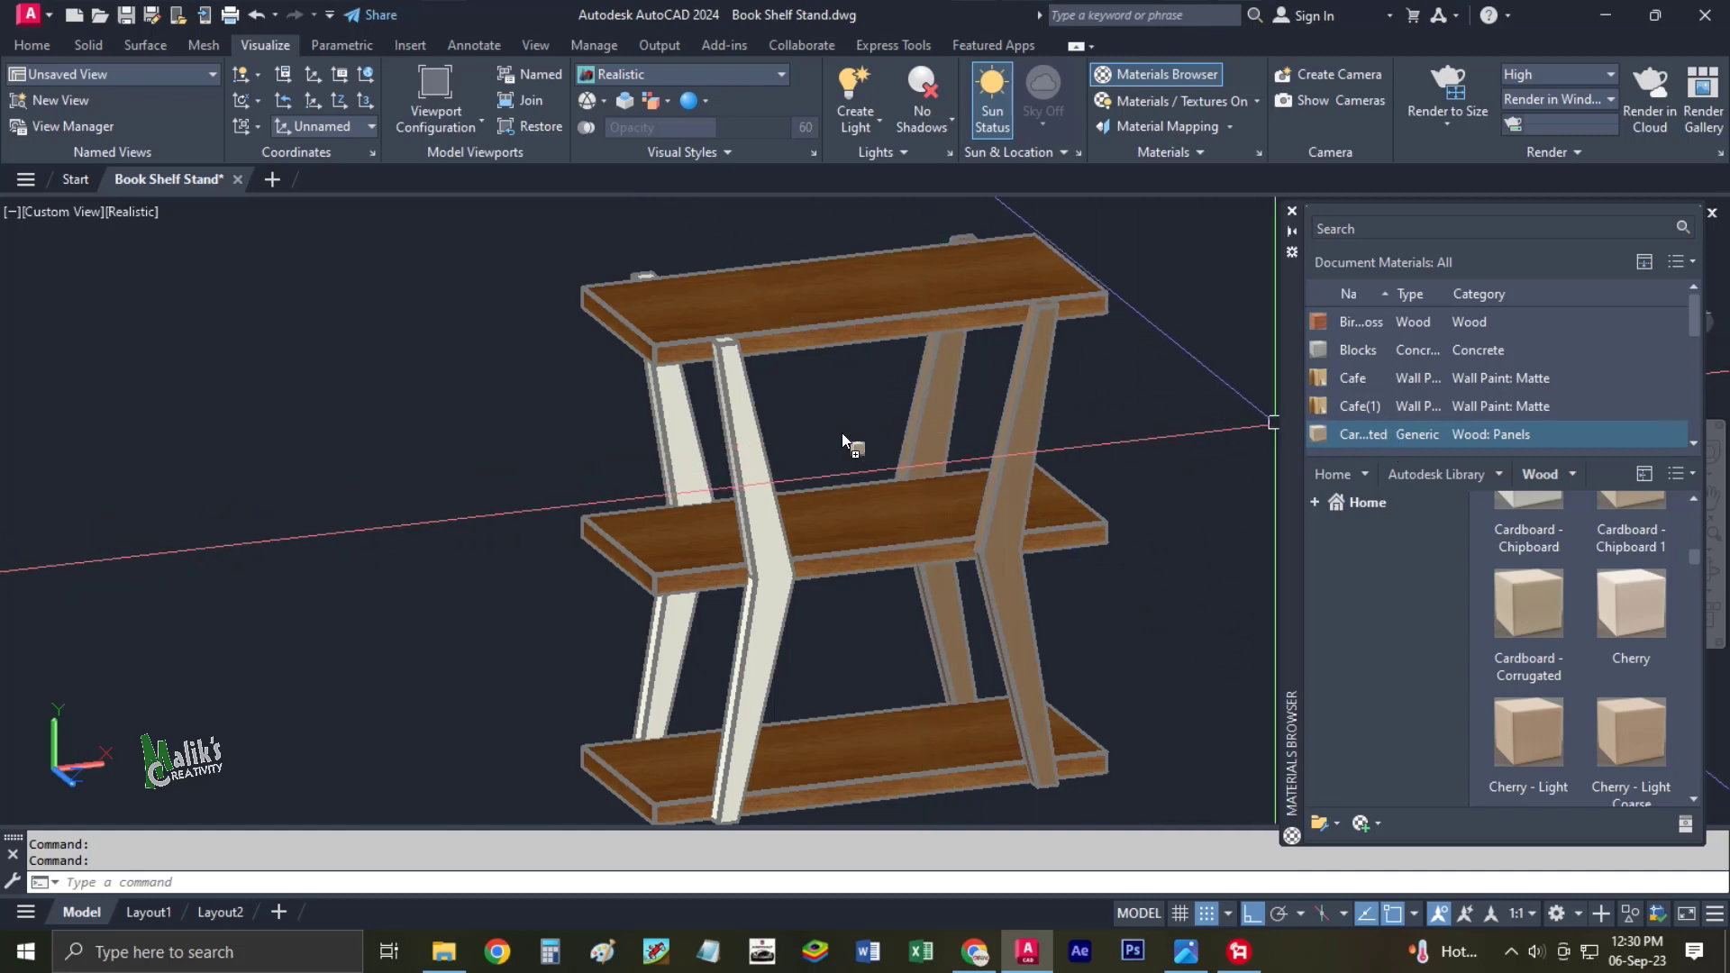
{"action": "left_click_drag", "start_coordinate": [737, 442], "coordinate": [753, 445]}
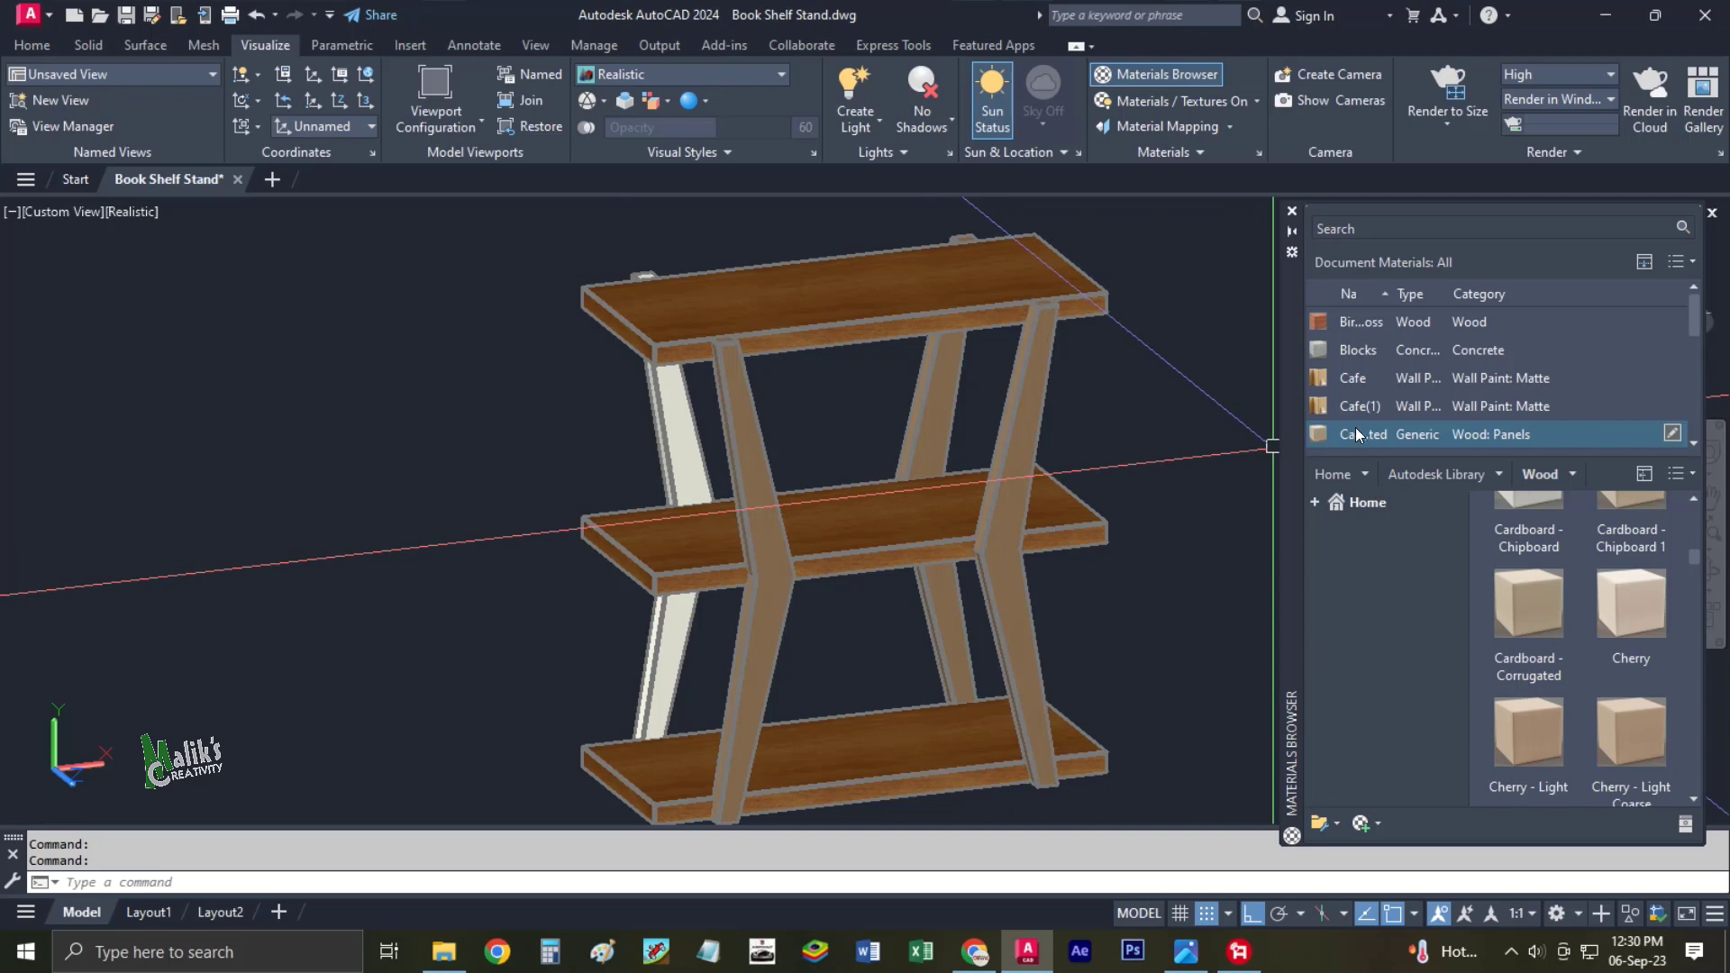
{"action": "left_click_drag", "start_coordinate": [1356, 433], "coordinate": [677, 447]}
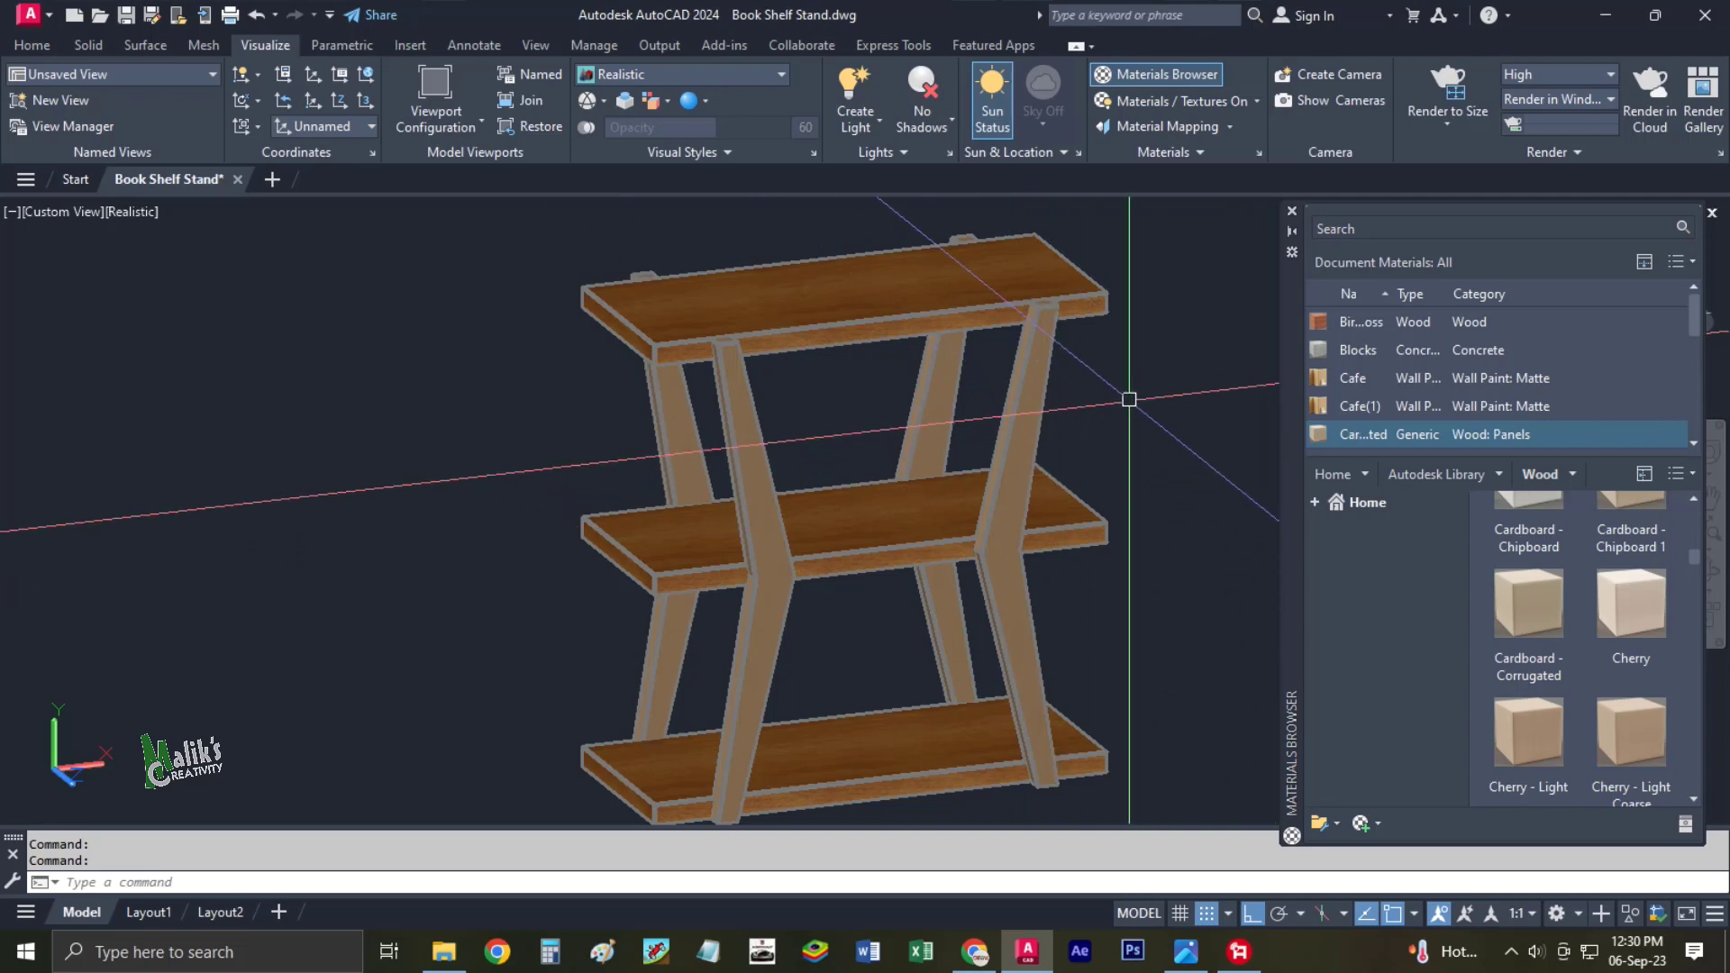
{"action": "scroll", "coordinate": [1129, 399], "scroll_direction": "down", "scroll_amount": 3}
{"action": "scroll", "coordinate": [1129, 399], "scroll_direction": "up", "scroll_amount": 1}
{"action": "middle_click_drag", "start_coordinate": [1100, 481], "coordinate": [755, 448]}
Window-select the shelf and start a move, then cancel it and turn grid snap off.
{"action": "scroll", "coordinate": [989, 451], "scroll_direction": "down", "scroll_amount": 3}
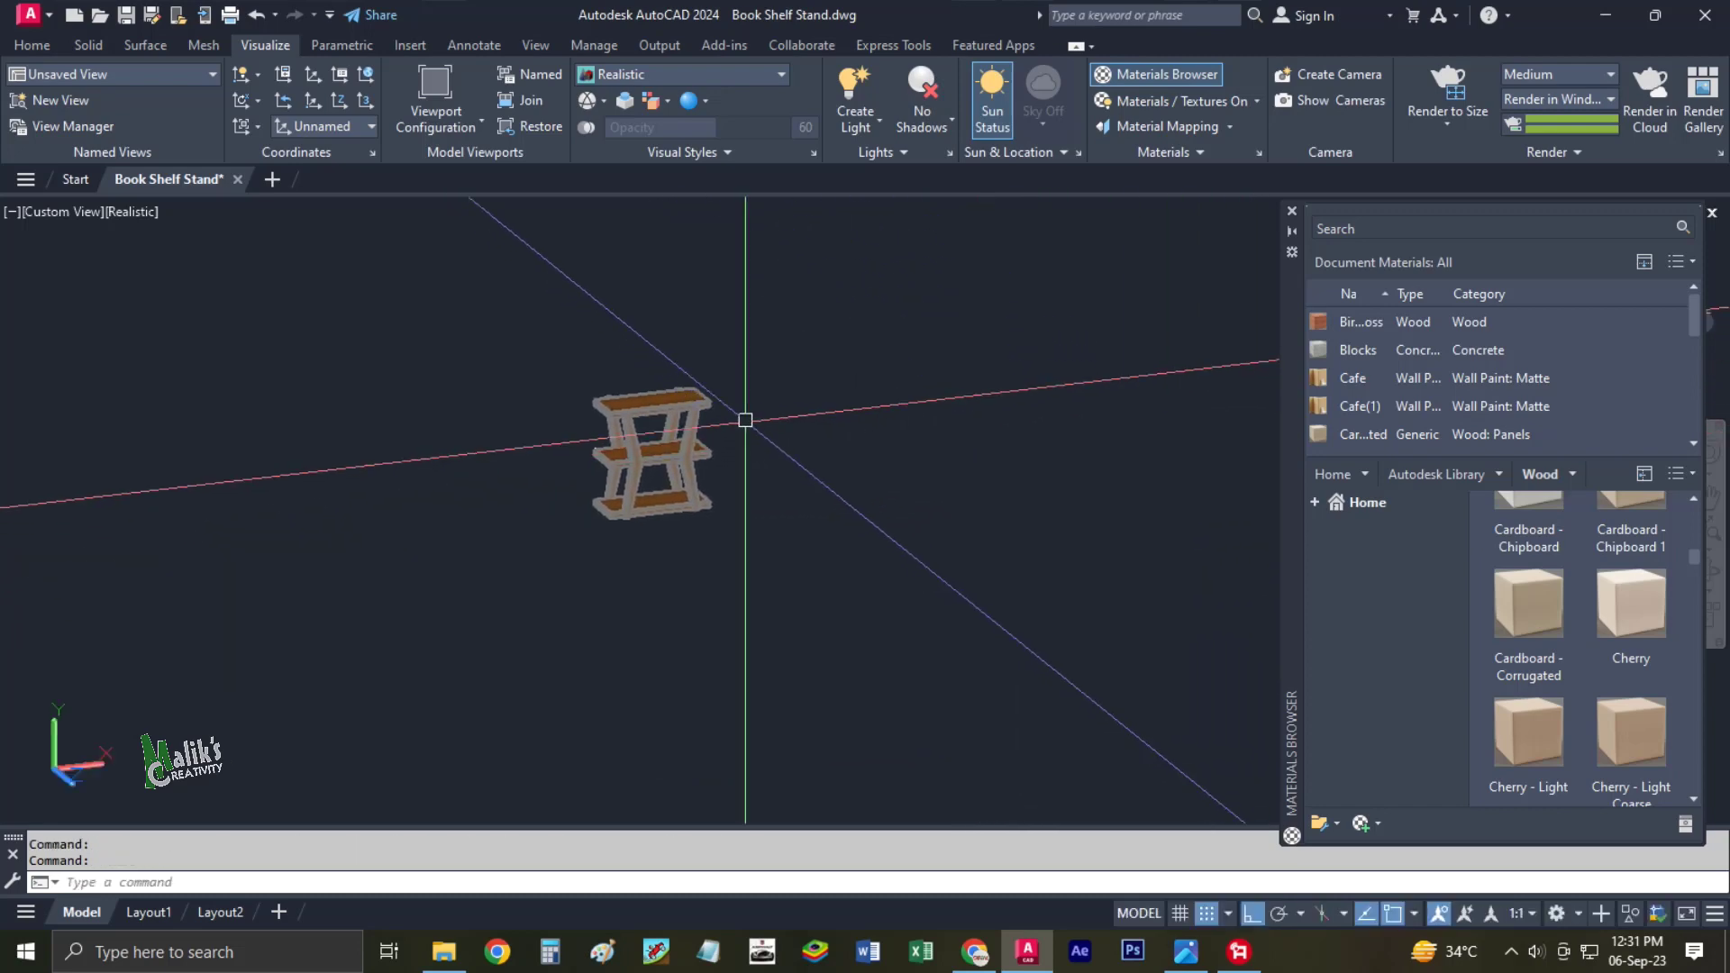
{"action": "left_click", "coordinate": [769, 353]}
{"action": "left_click", "coordinate": [513, 570]}
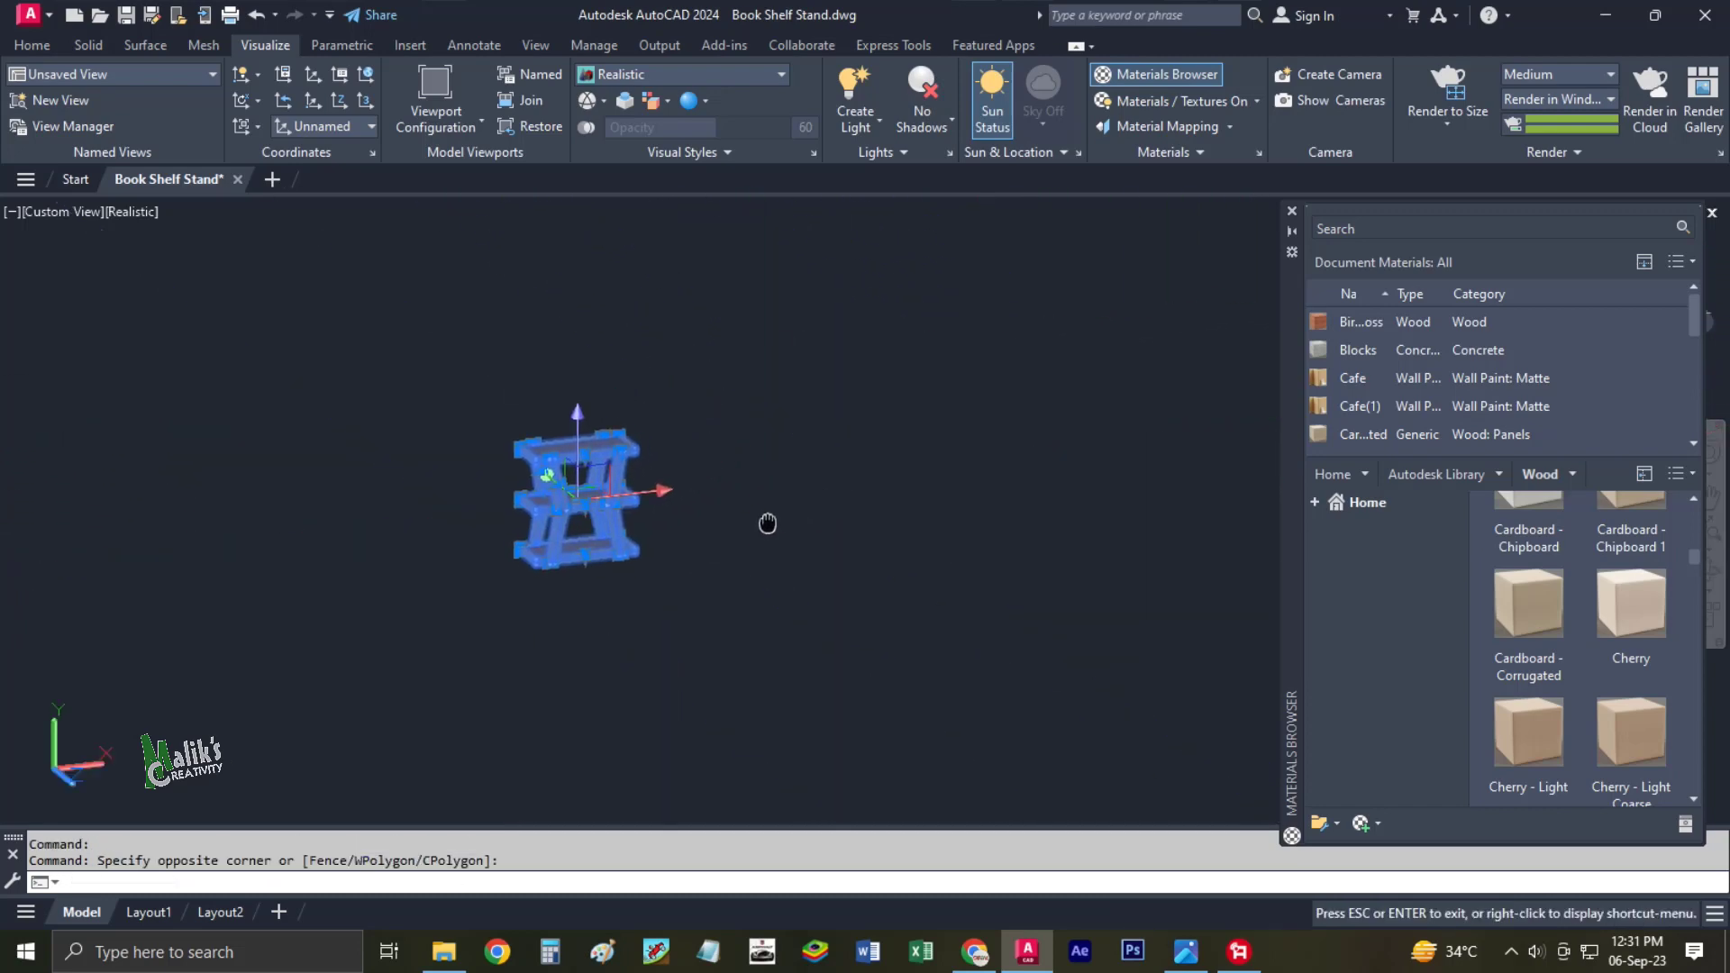
{"action": "scroll", "coordinate": [605, 456], "scroll_direction": "up", "scroll_amount": 5}
{"action": "scroll", "coordinate": [606, 456], "scroll_direction": "up", "scroll_amount": 3}
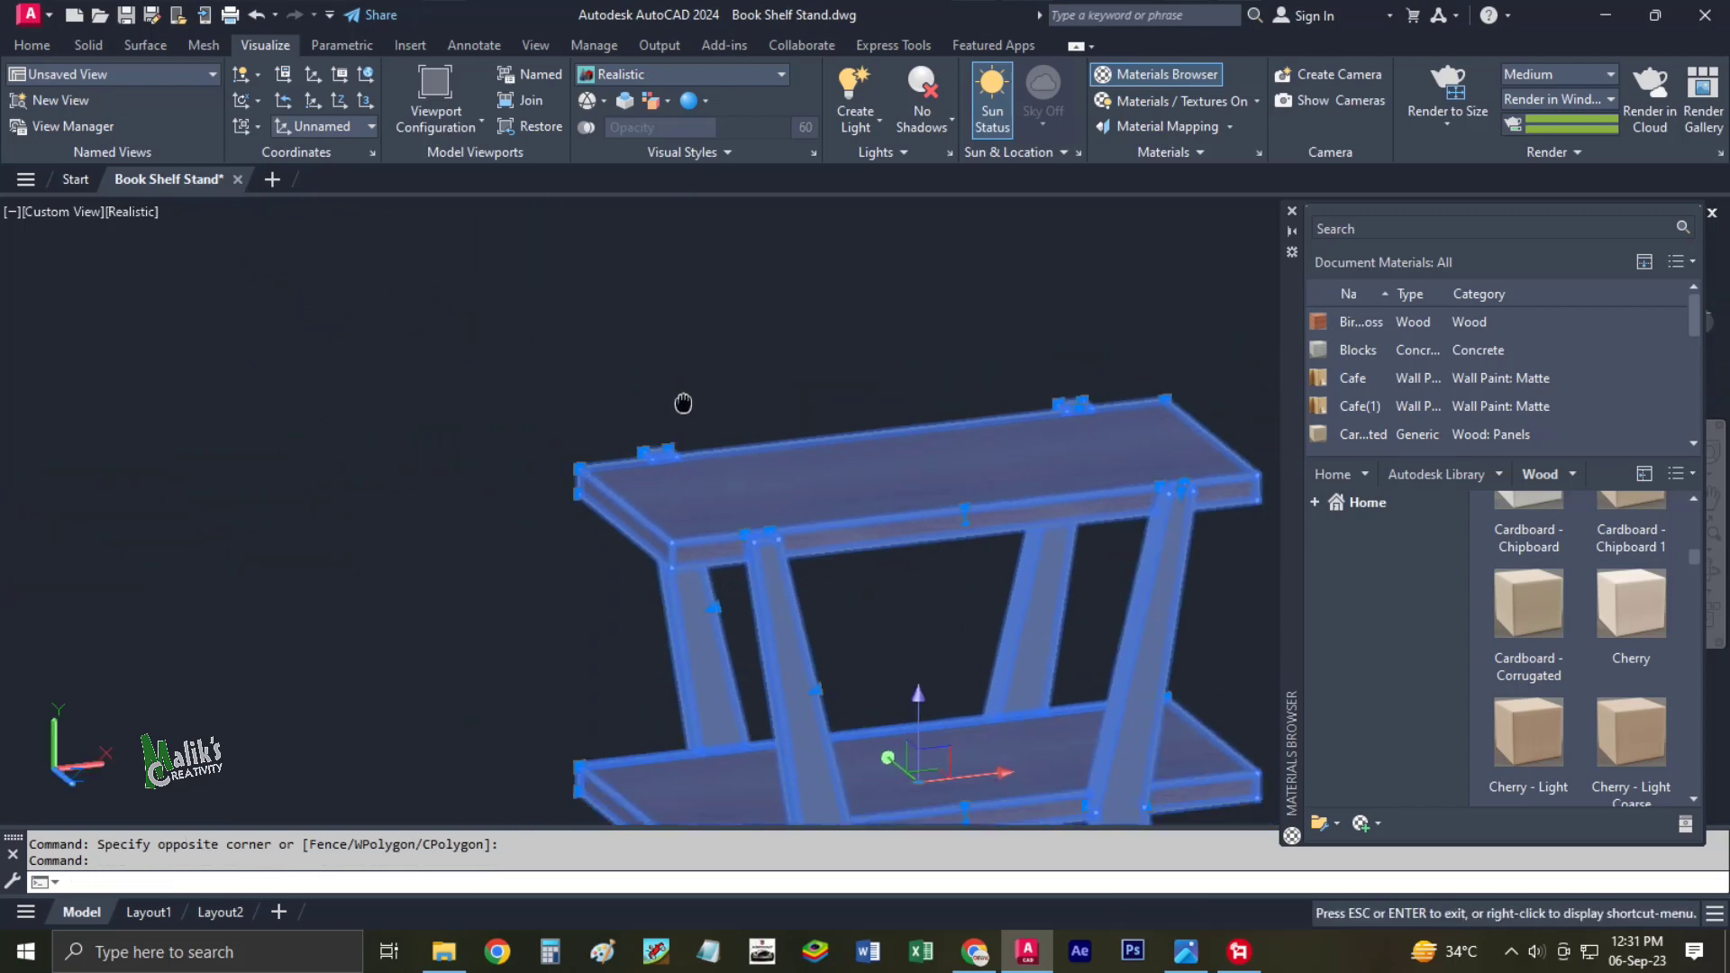
{"action": "middle_click_drag", "start_coordinate": [683, 402], "coordinate": [654, 360]}
{"action": "key", "text": "Escape"}
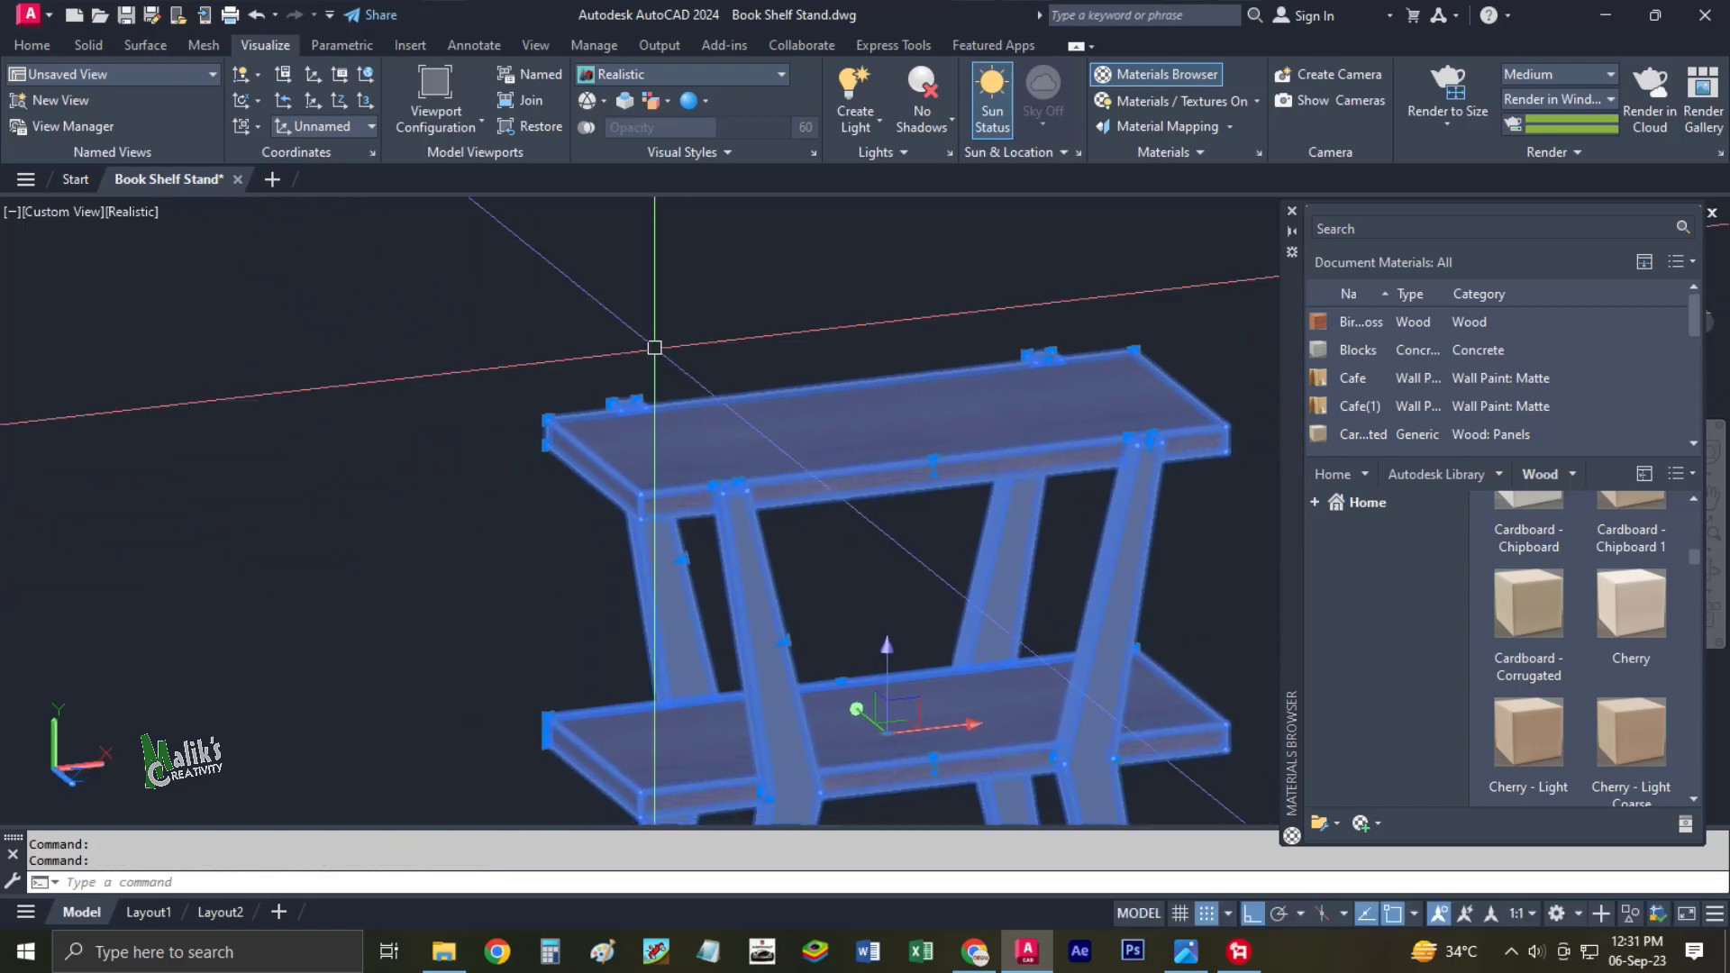
{"action": "type", "text": "m"}
{"action": "key", "text": "Return"}
{"action": "scroll", "coordinate": [622, 406], "scroll_direction": "up", "scroll_amount": 2}
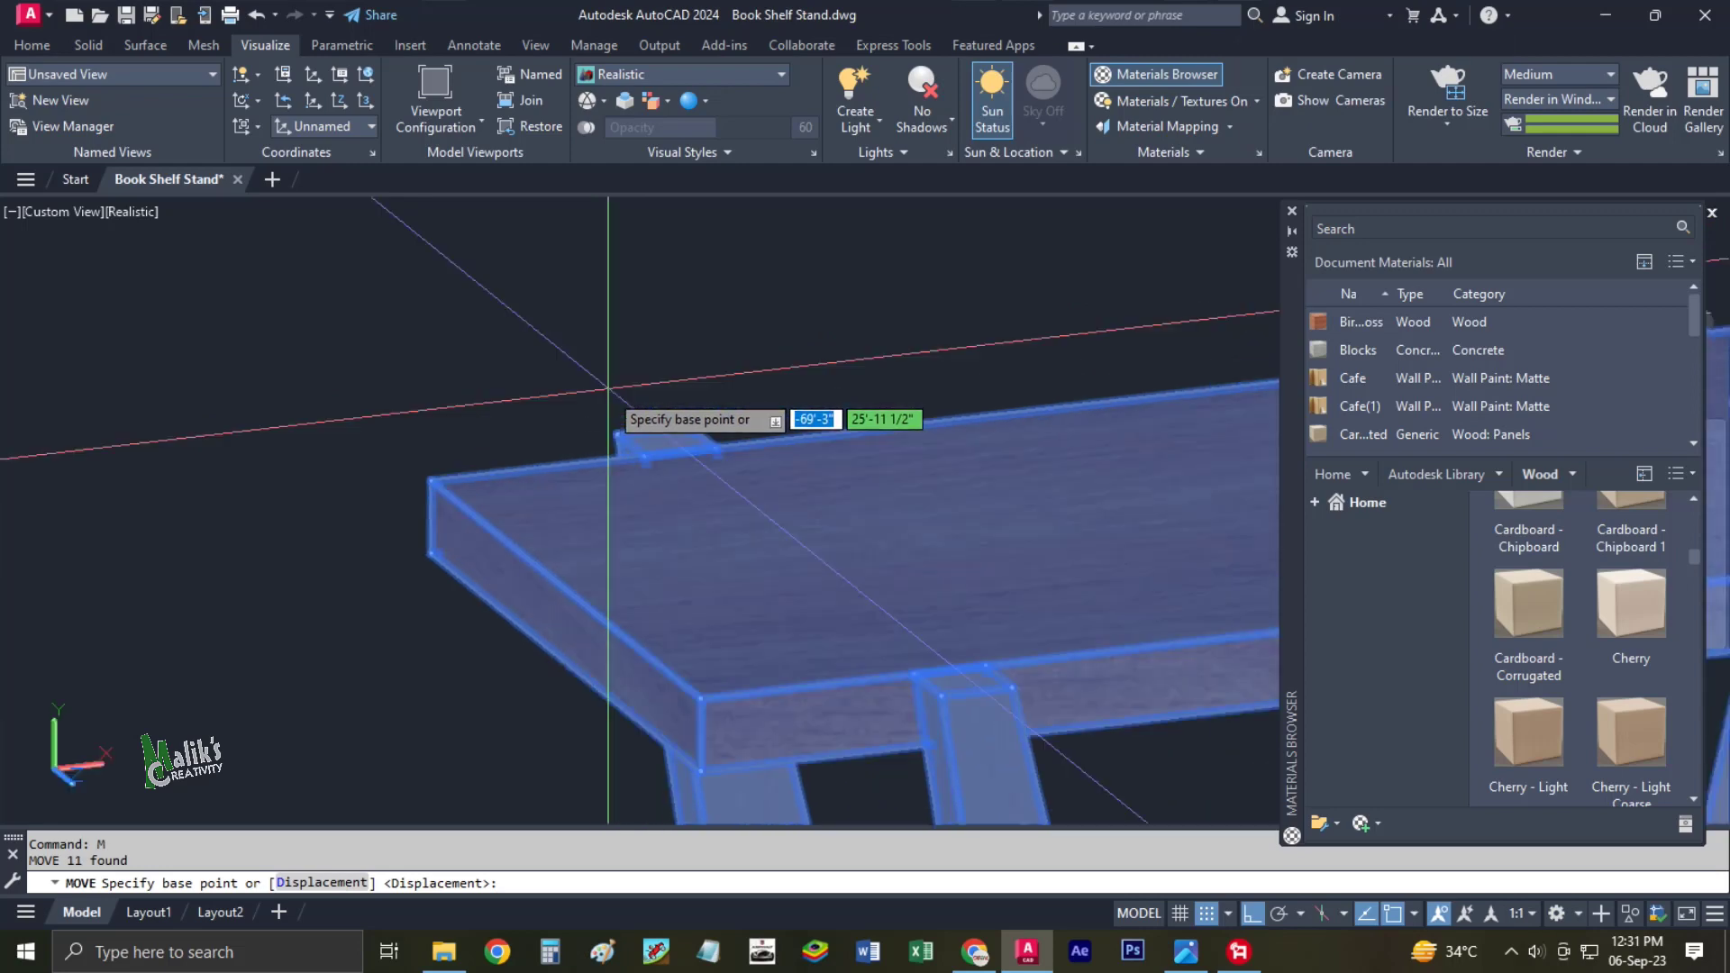
{"action": "scroll", "coordinate": [605, 414], "scroll_direction": "up", "scroll_amount": 2}
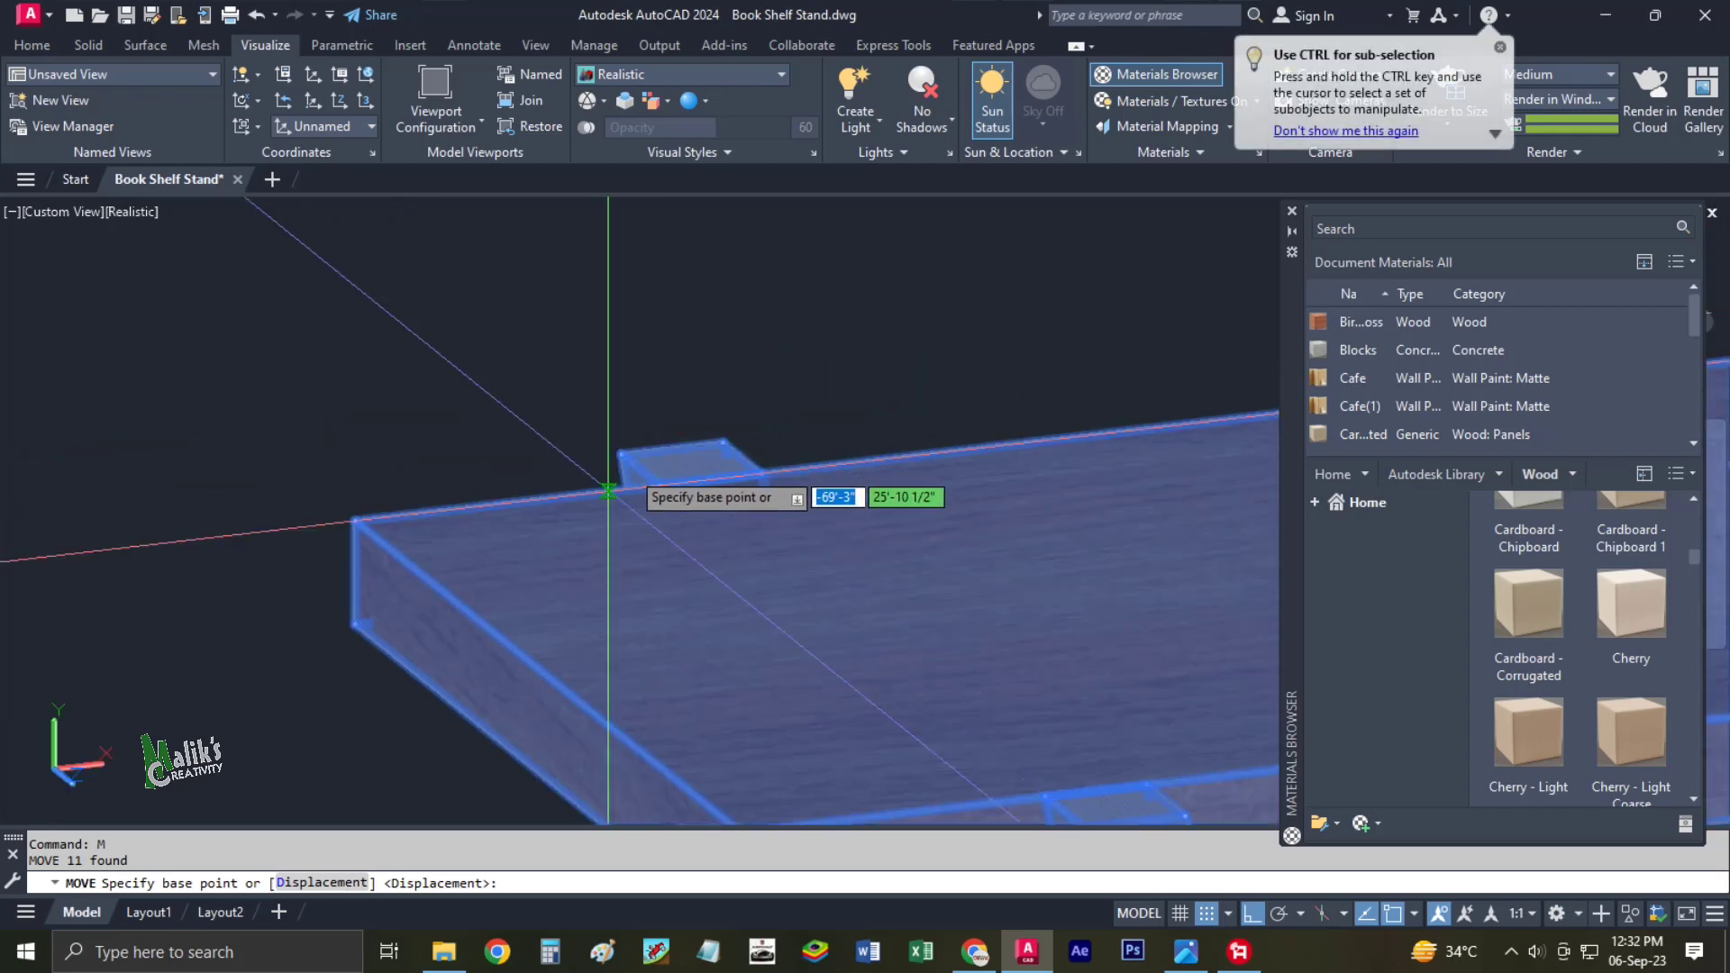
{"action": "scroll", "coordinate": [649, 432], "scroll_direction": "down", "scroll_amount": 2}
{"action": "scroll", "coordinate": [610, 405], "scroll_direction": "down", "scroll_amount": 1}
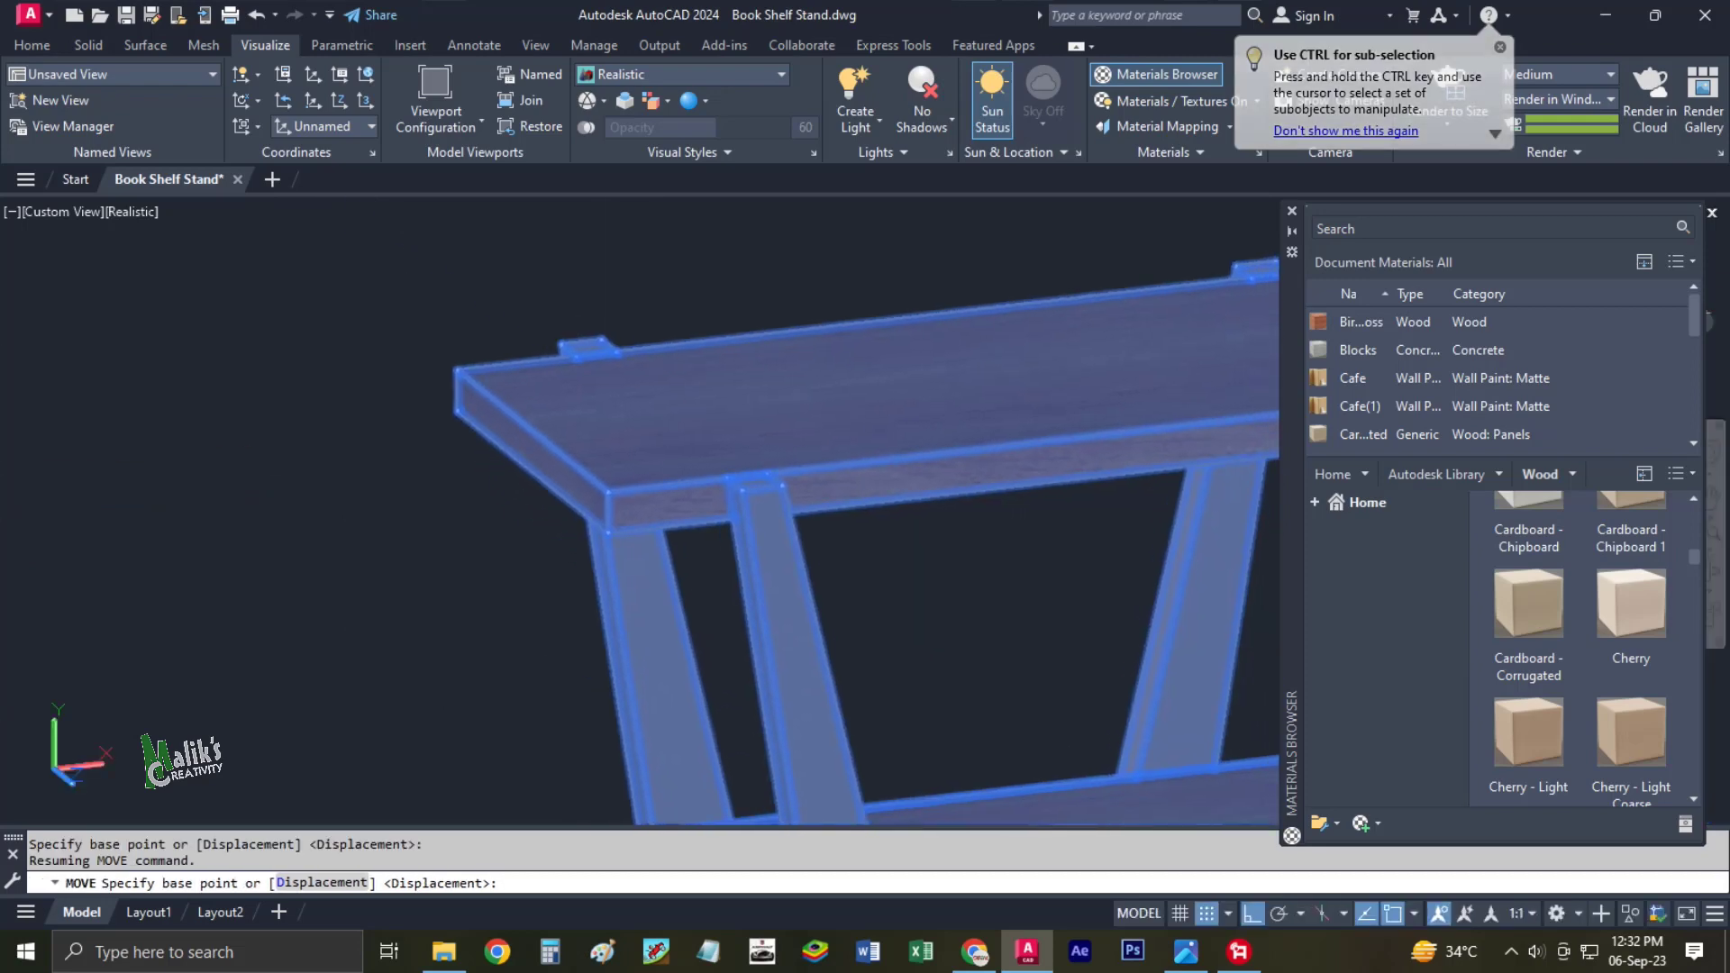
{"action": "key", "text": "Escape"}
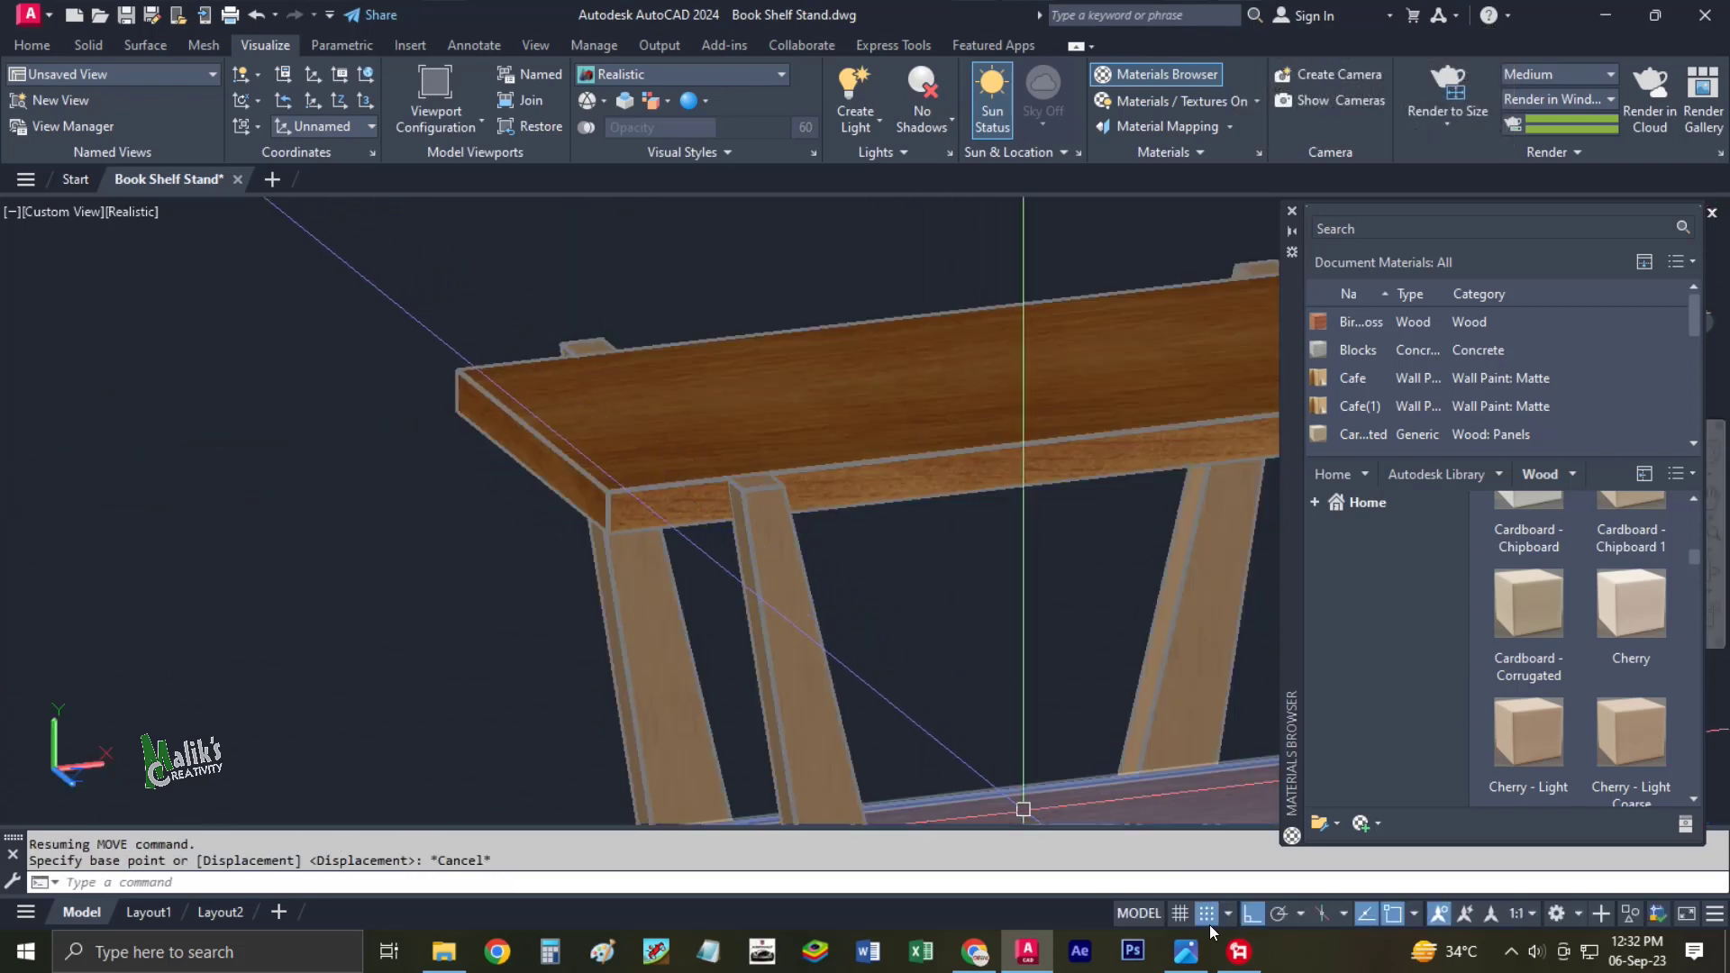
{"action": "left_click", "coordinate": [1207, 913]}
Reselect the whole shelf and move it from its top corner as base point.
{"action": "scroll", "coordinate": [879, 552], "scroll_direction": "down", "scroll_amount": 4}
{"action": "scroll", "coordinate": [879, 552], "scroll_direction": "down", "scroll_amount": 1}
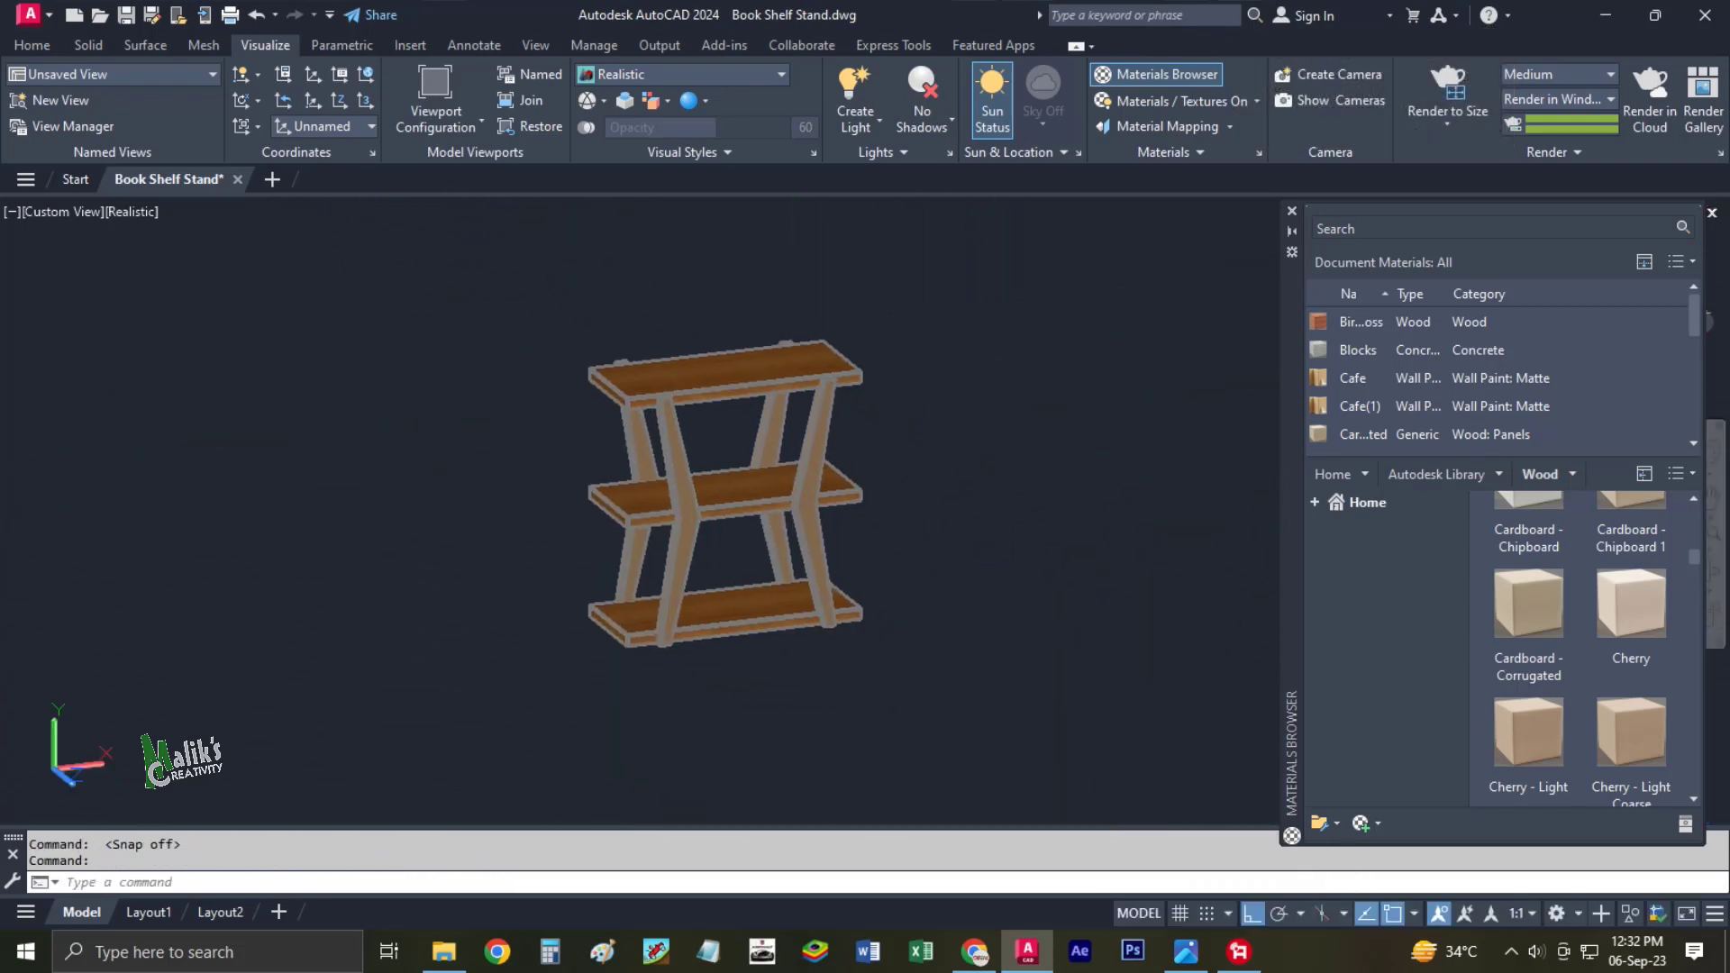
{"action": "left_click", "coordinate": [919, 270]}
{"action": "left_click", "coordinate": [471, 687]}
{"action": "scroll", "coordinate": [599, 337], "scroll_direction": "up", "scroll_amount": 5}
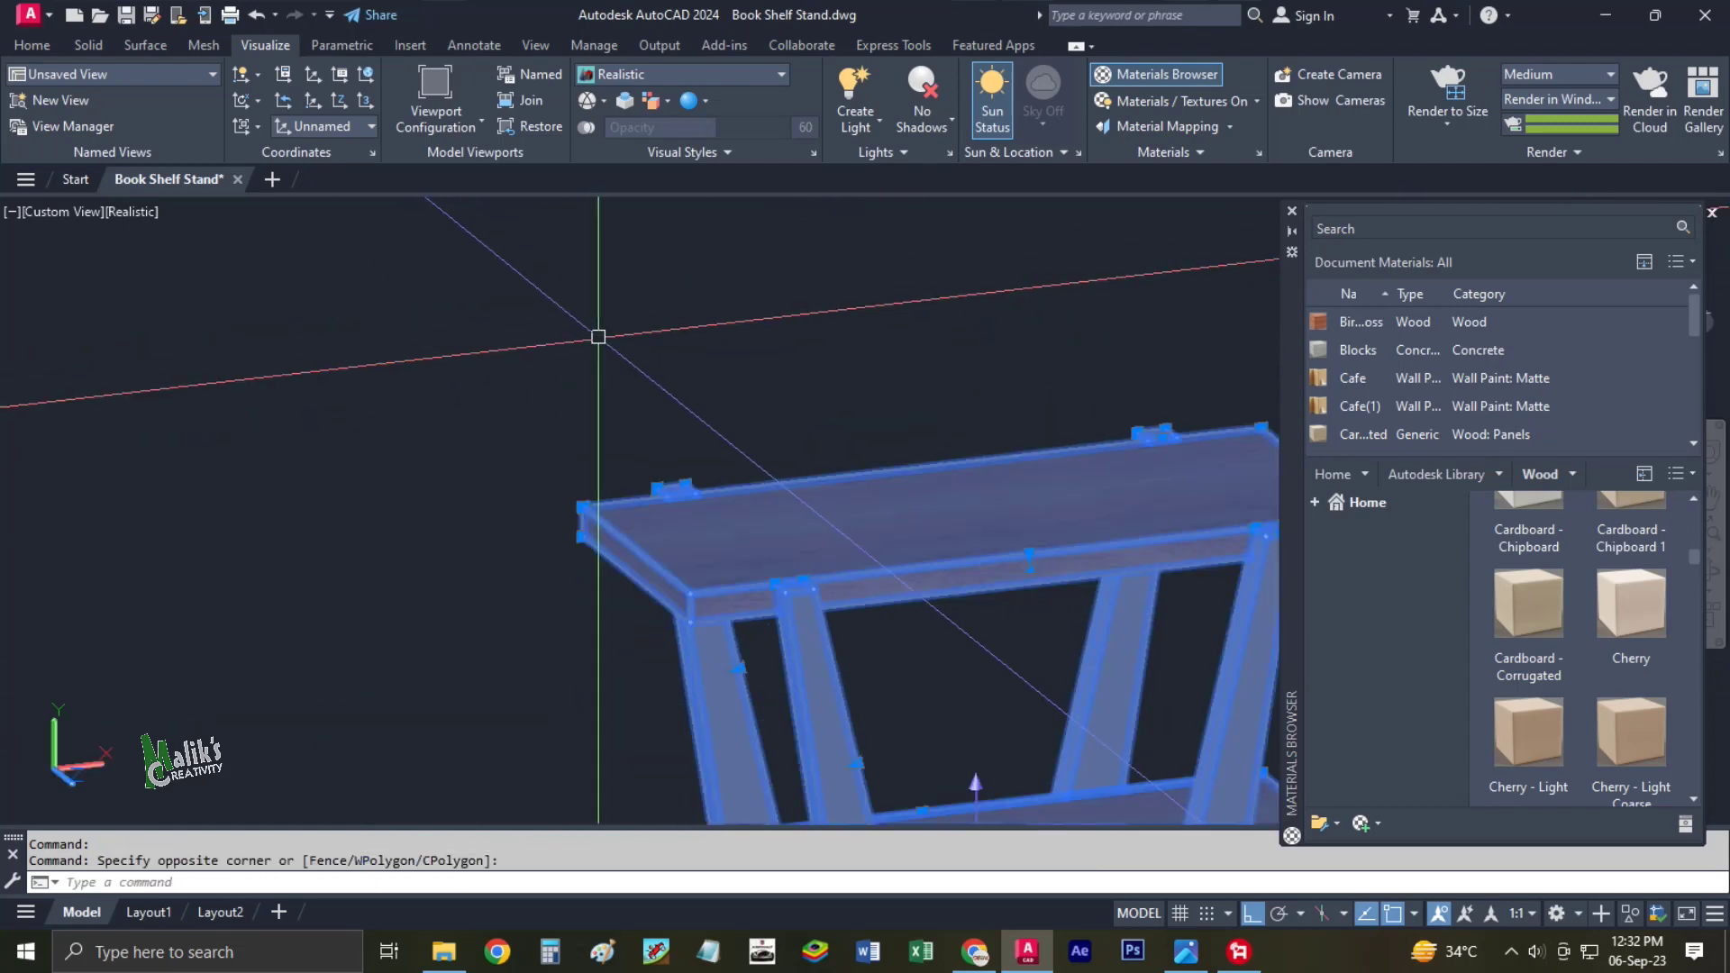
{"action": "scroll", "coordinate": [598, 337], "scroll_direction": "up", "scroll_amount": 2}
{"action": "type", "text": "m"}
{"action": "key", "text": "Return"}
{"action": "scroll", "coordinate": [635, 487], "scroll_direction": "up", "scroll_amount": 3}
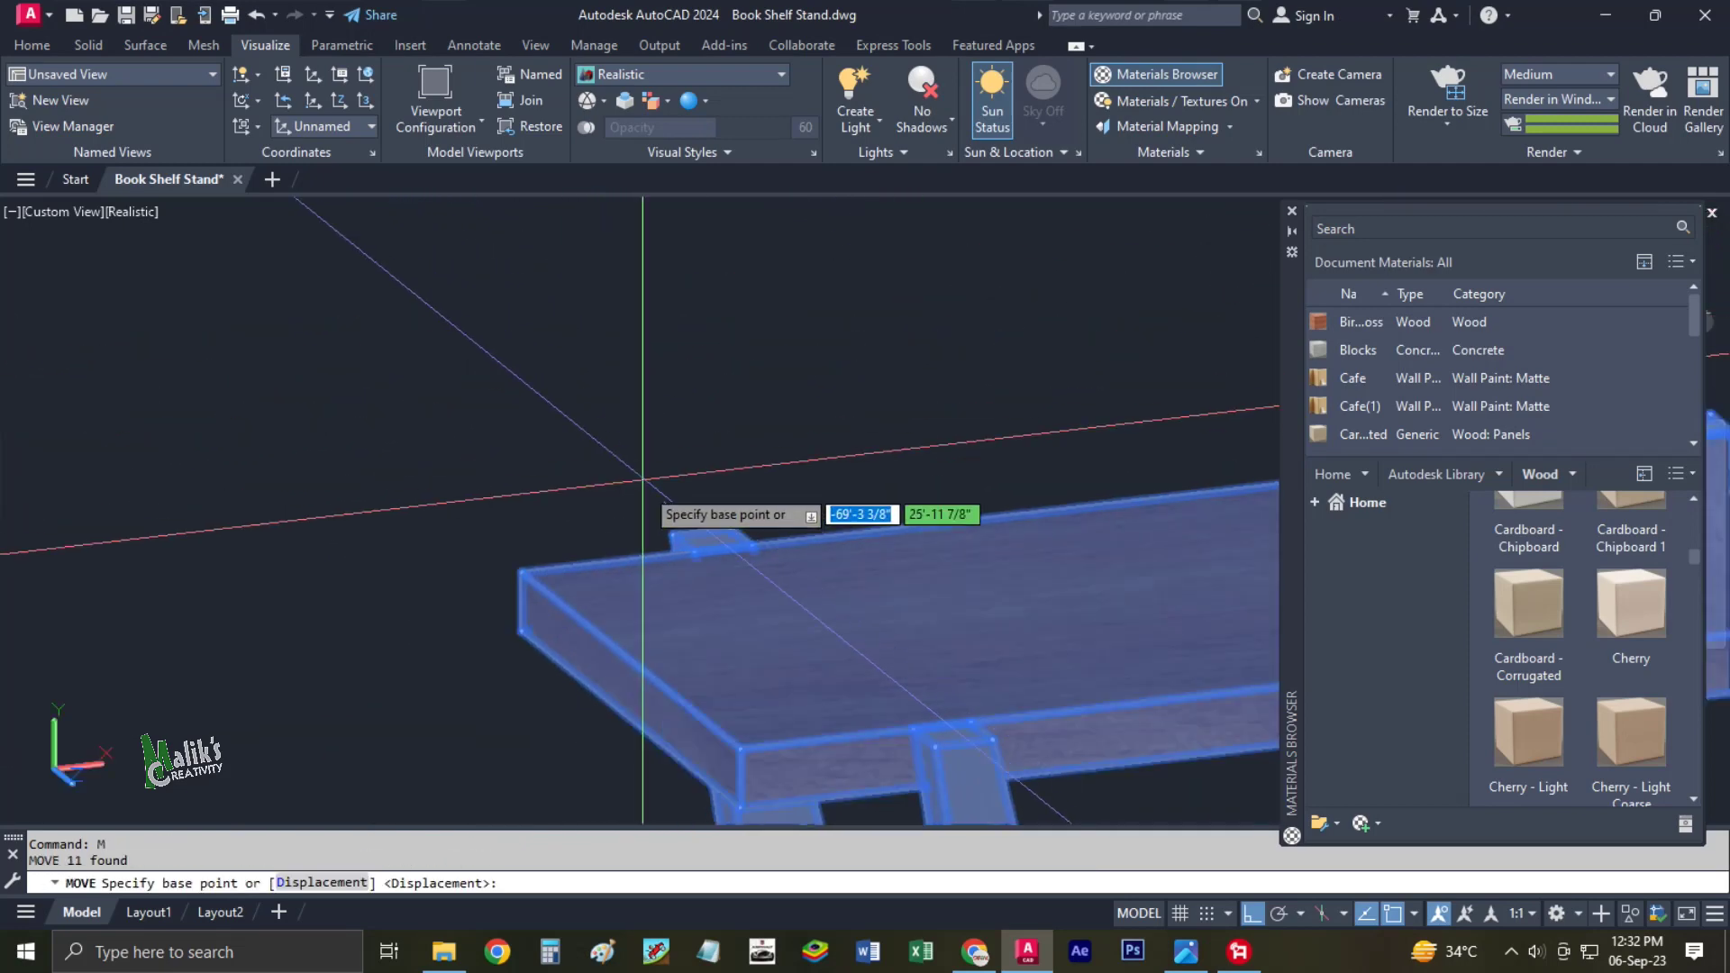
{"action": "left_click", "coordinate": [667, 526]}
Carry the shelf over to the room and set it down on the floor.
{"action": "scroll", "coordinate": [753, 436], "scroll_direction": "down", "scroll_amount": 2}
{"action": "scroll", "coordinate": [753, 436], "scroll_direction": "down", "scroll_amount": 3}
{"action": "scroll", "coordinate": [921, 433], "scroll_direction": "down", "scroll_amount": 2}
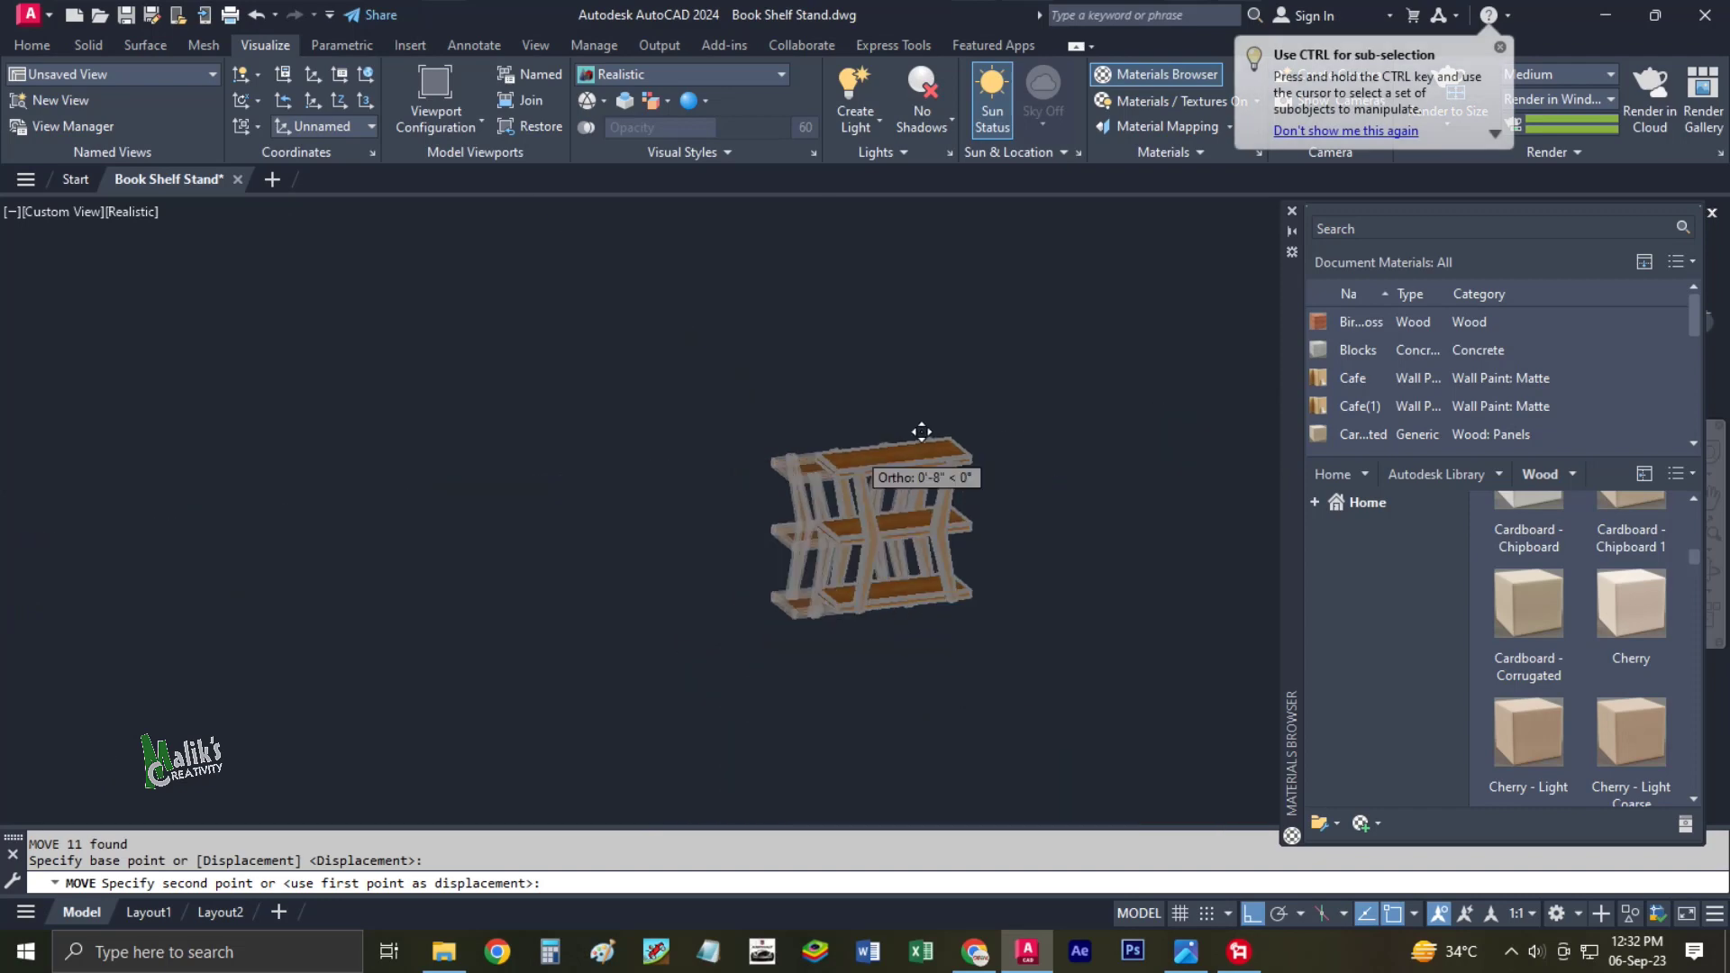
{"action": "middle_click_drag", "start_coordinate": [920, 432], "coordinate": [424, 451]}
{"action": "scroll", "coordinate": [748, 396], "scroll_direction": "down", "scroll_amount": 3}
{"action": "middle_click_drag", "start_coordinate": [748, 397], "coordinate": [355, 466]}
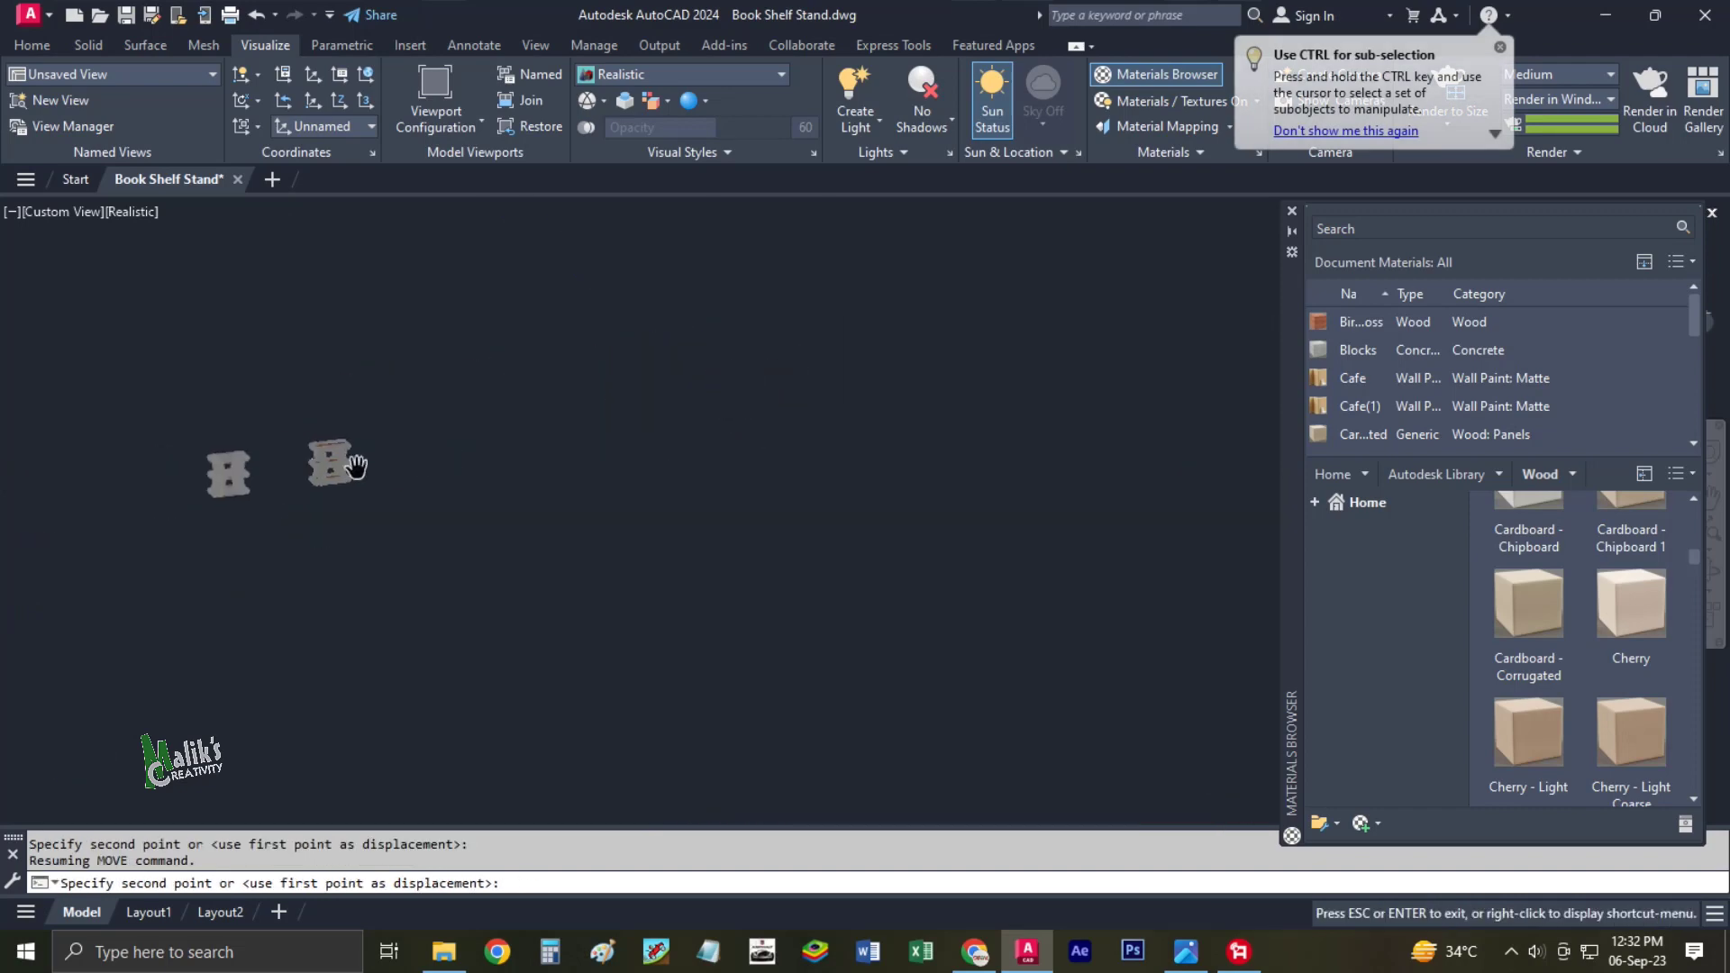
{"action": "scroll", "coordinate": [688, 471], "scroll_direction": "up", "scroll_amount": 2}
{"action": "scroll", "coordinate": [791, 533], "scroll_direction": "up", "scroll_amount": 2}
{"action": "scroll", "coordinate": [946, 495], "scroll_direction": "up", "scroll_amount": 2}
{"action": "scroll", "coordinate": [963, 356], "scroll_direction": "up", "scroll_amount": 3}
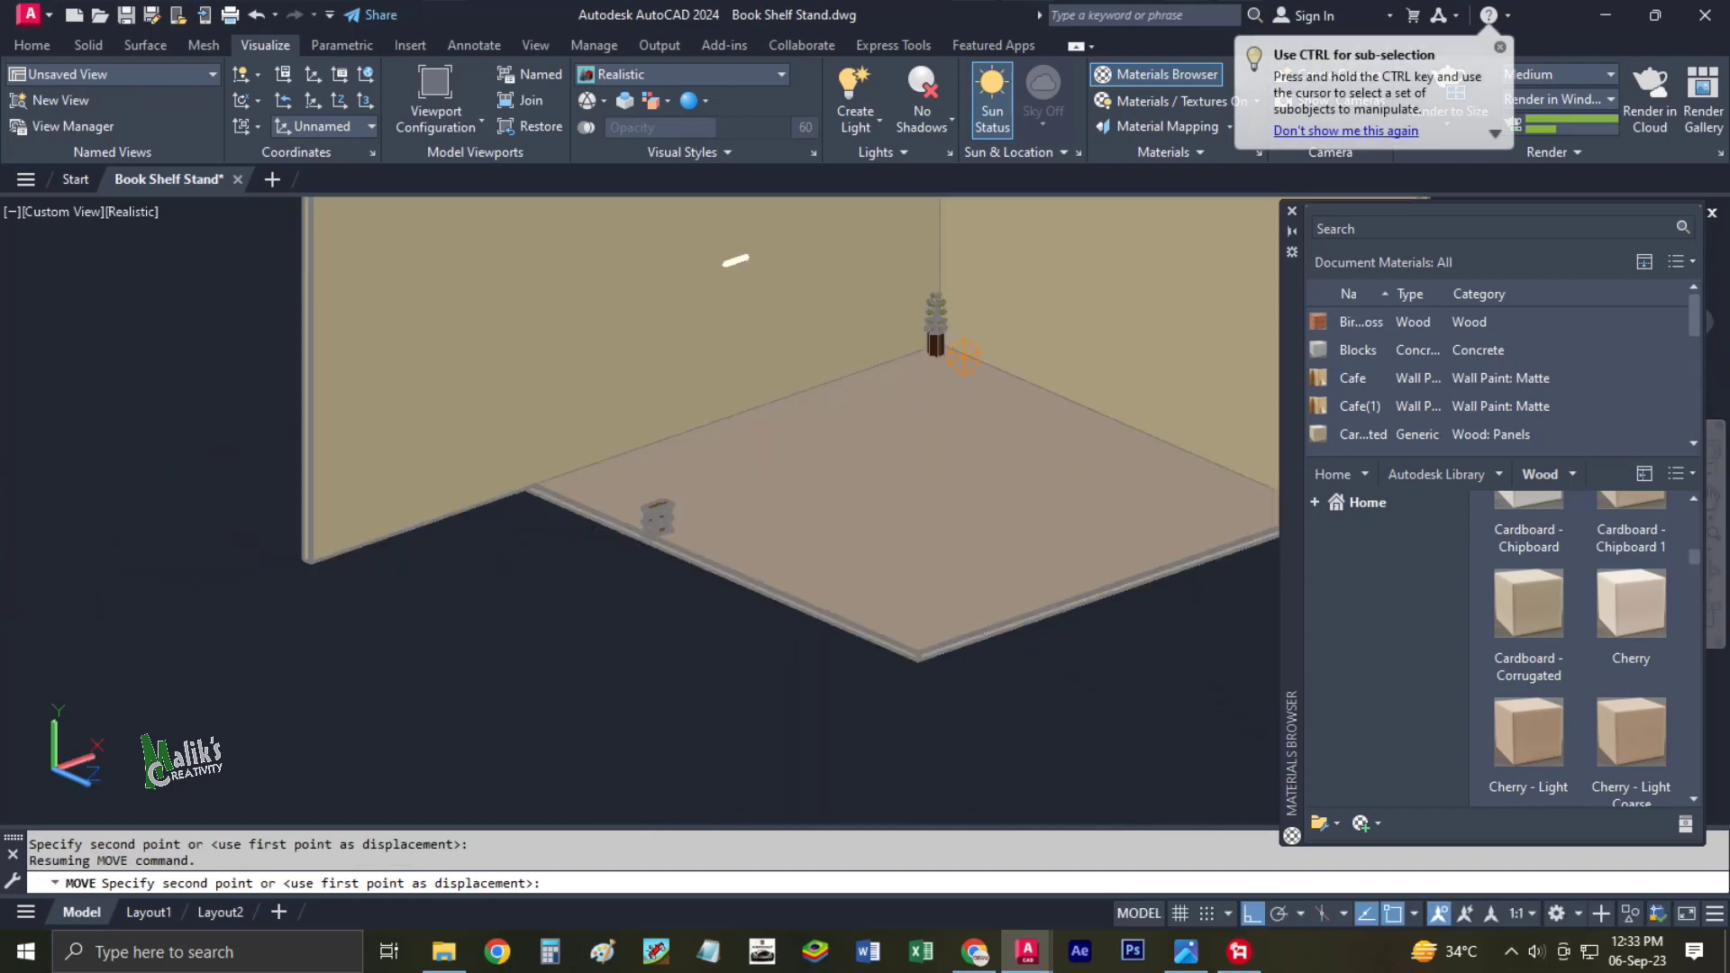
{"action": "key", "text": "Escape"}
{"action": "scroll", "coordinate": [631, 486], "scroll_direction": "up", "scroll_amount": 2}
{"action": "scroll", "coordinate": [630, 487], "scroll_direction": "up", "scroll_amount": 2}
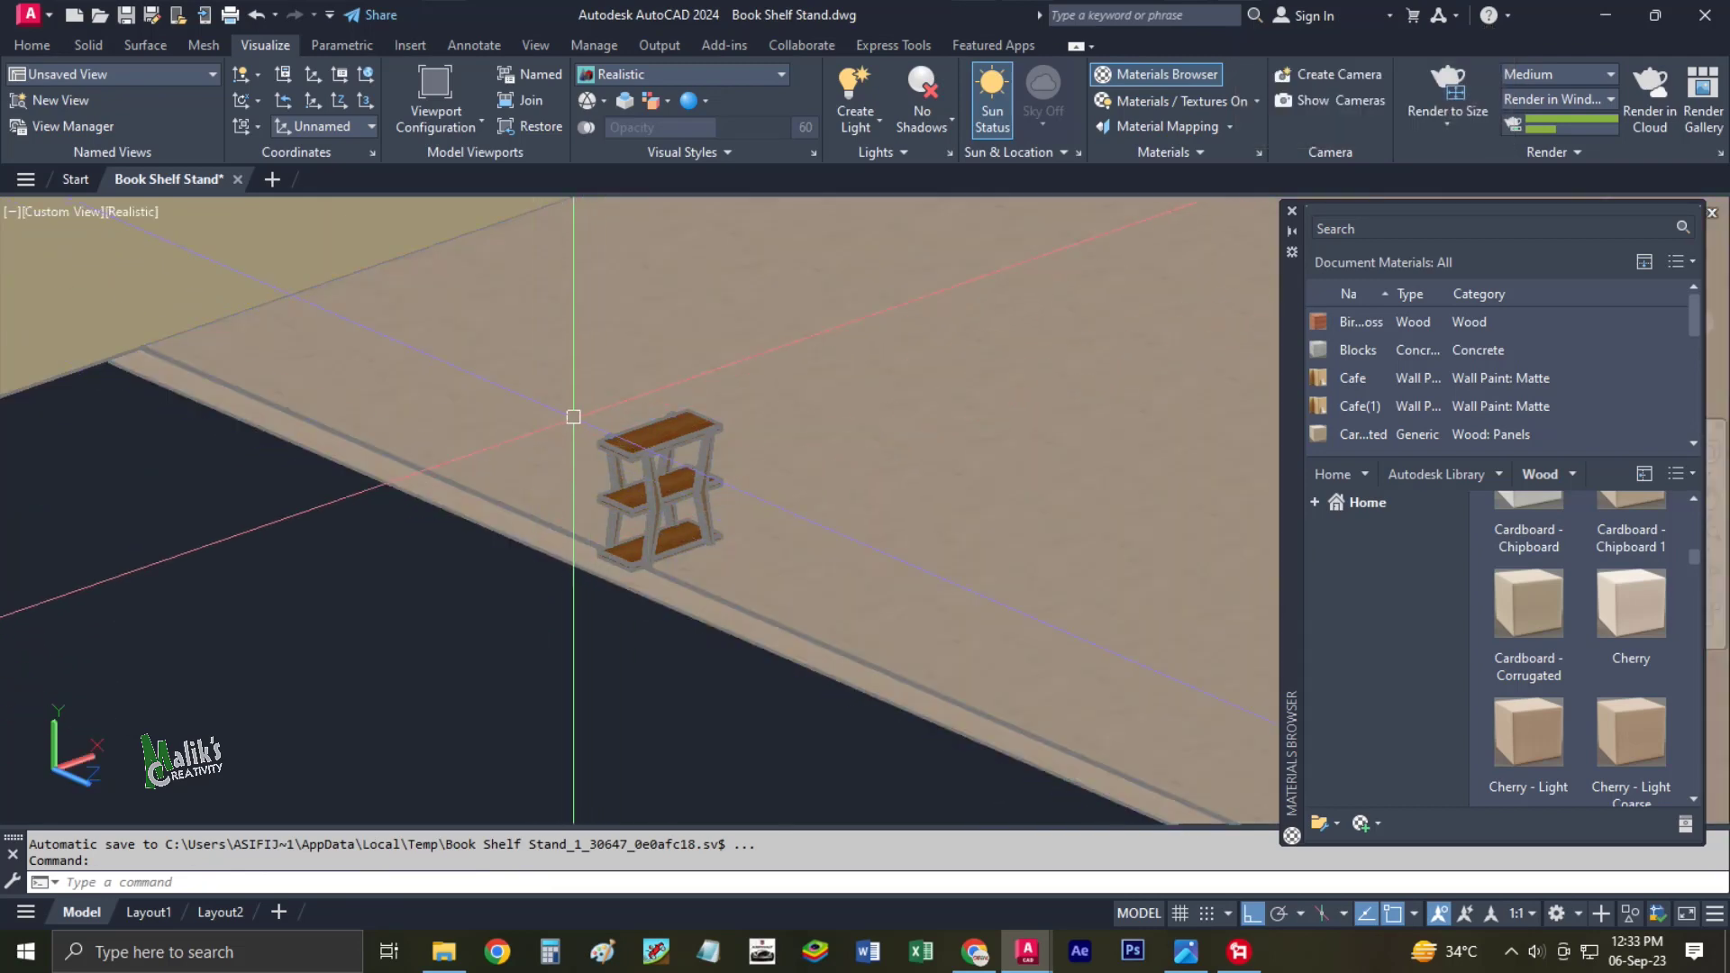
{"action": "scroll", "coordinate": [567, 383], "scroll_direction": "up", "scroll_amount": 3}
Window-select the shelf and move it to a new spot on the floor.
{"action": "left_click", "coordinate": [410, 719]}
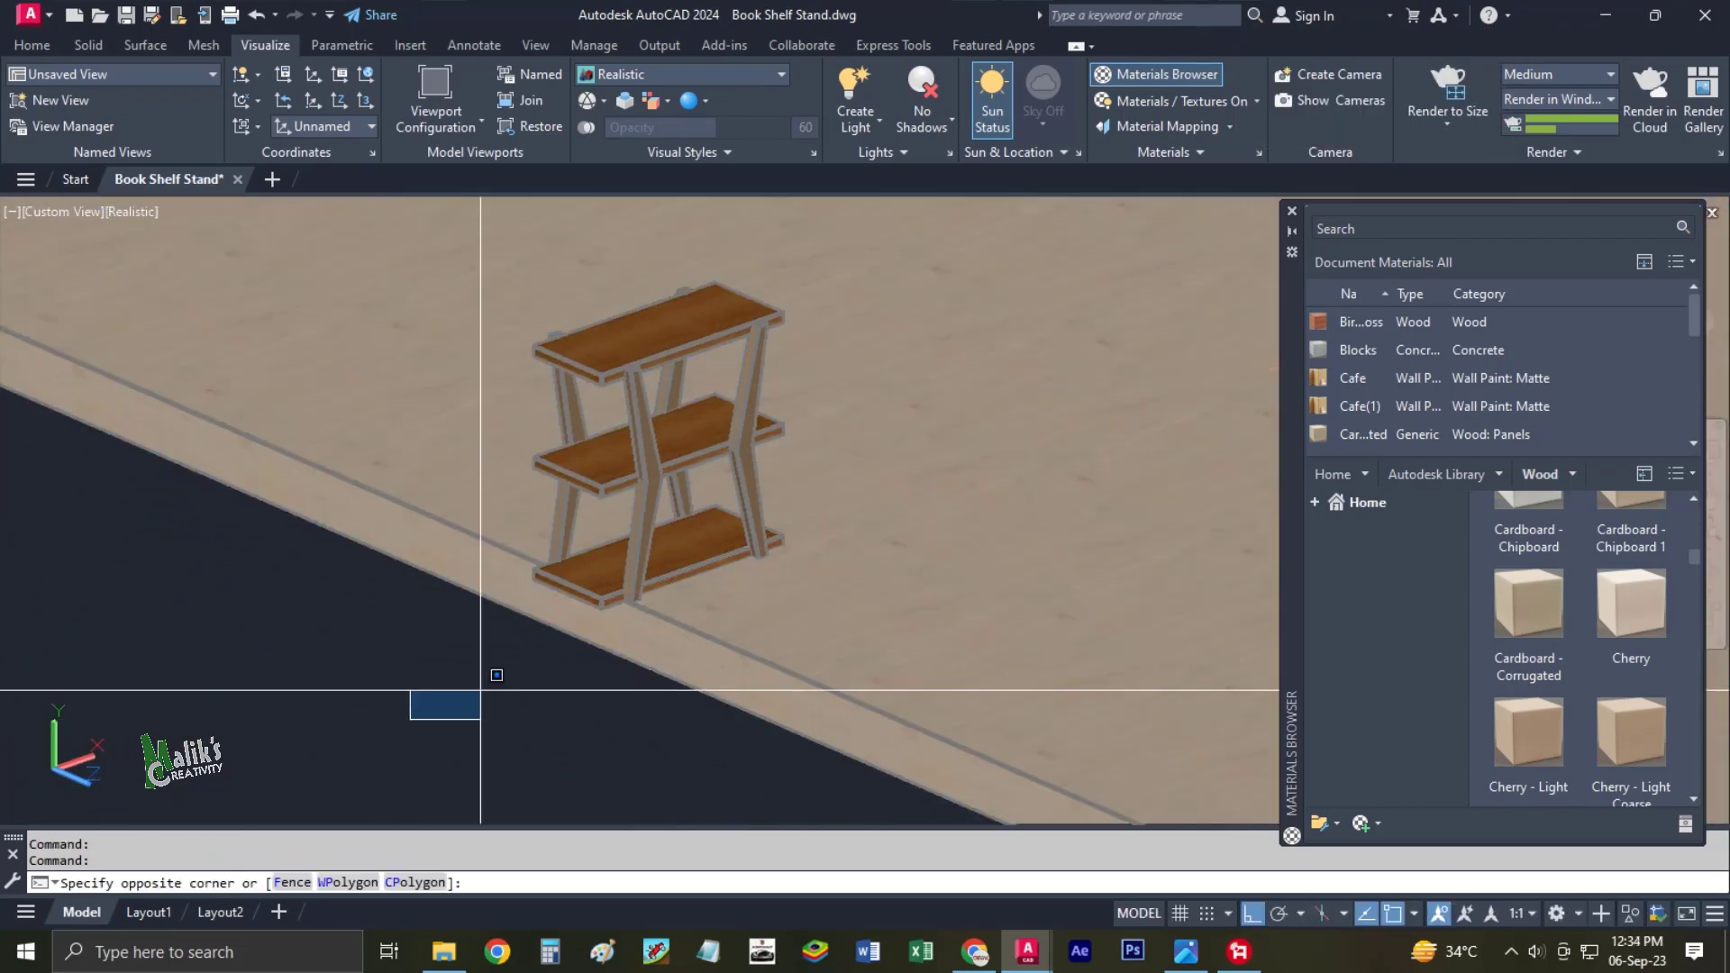
{"action": "left_click", "coordinate": [896, 262]}
{"action": "scroll", "coordinate": [895, 262], "scroll_direction": "down", "scroll_amount": 2}
{"action": "scroll", "coordinate": [901, 248], "scroll_direction": "down", "scroll_amount": 3}
{"action": "mouse_move", "coordinate": [903, 244]}
{"action": "middle_mouse_down"}
{"action": "mouse_move", "coordinate": [447, 440]}
{"action": "mouse_move", "coordinate": [585, 496]}
{"action": "middle_mouse_up"}
{"action": "type", "text": "m"}
{"action": "key", "text": "Return"}
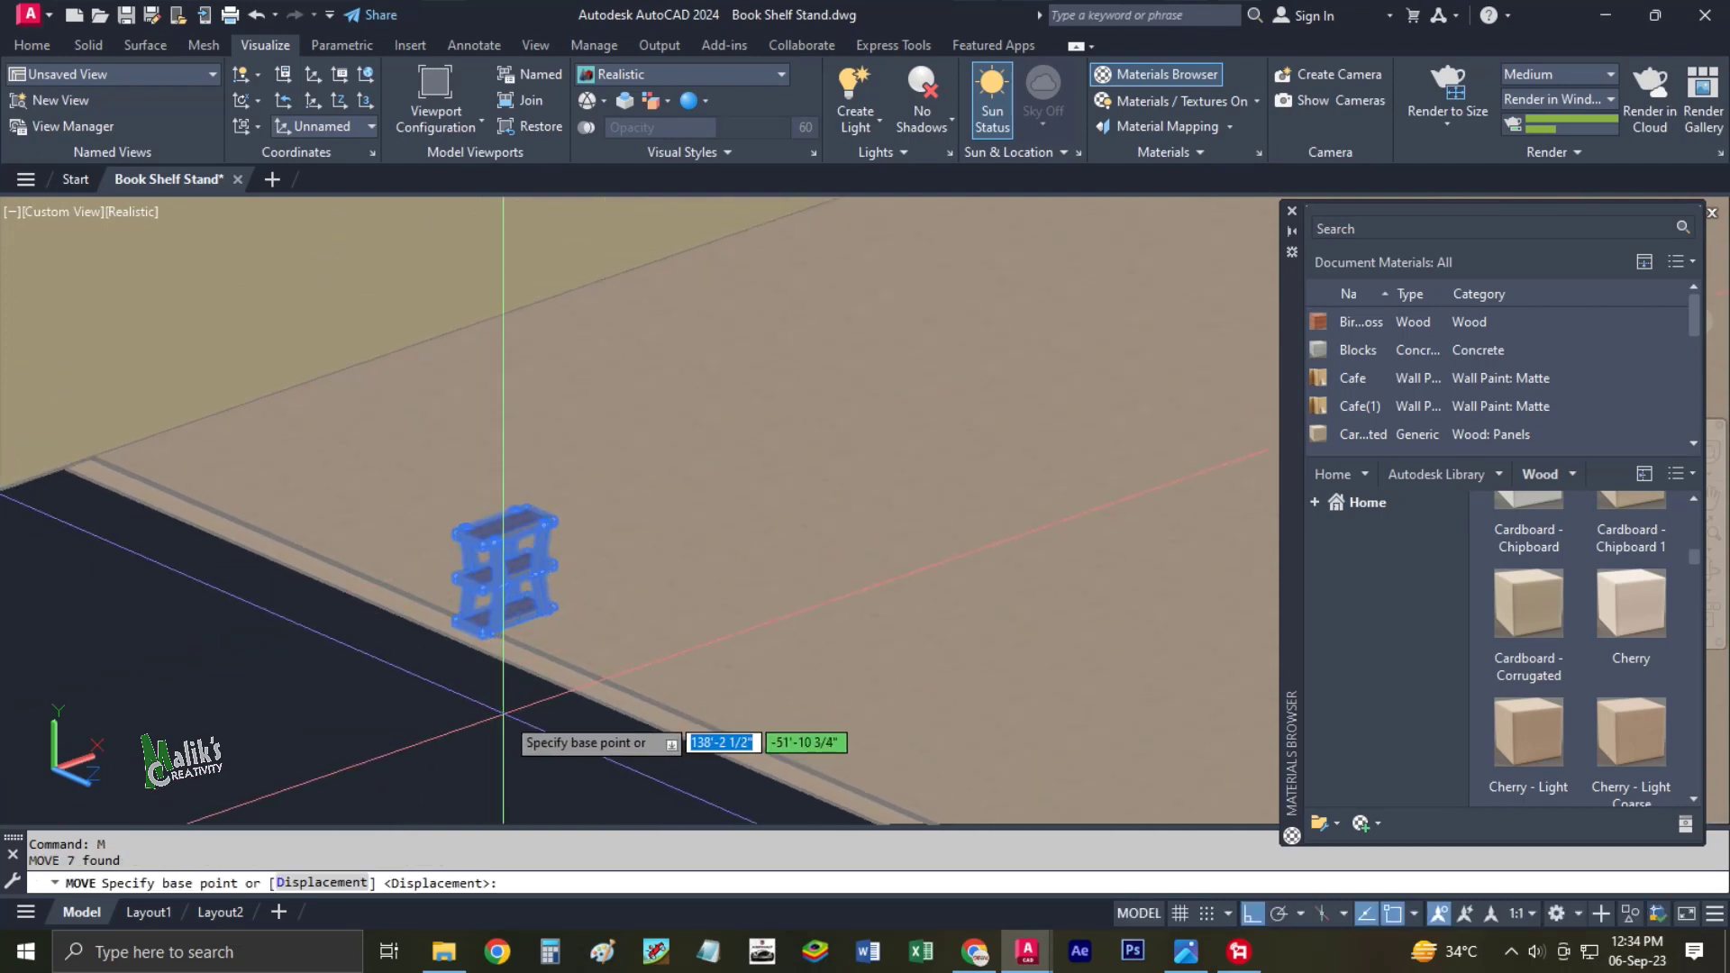
{"action": "left_click", "coordinate": [503, 712]}
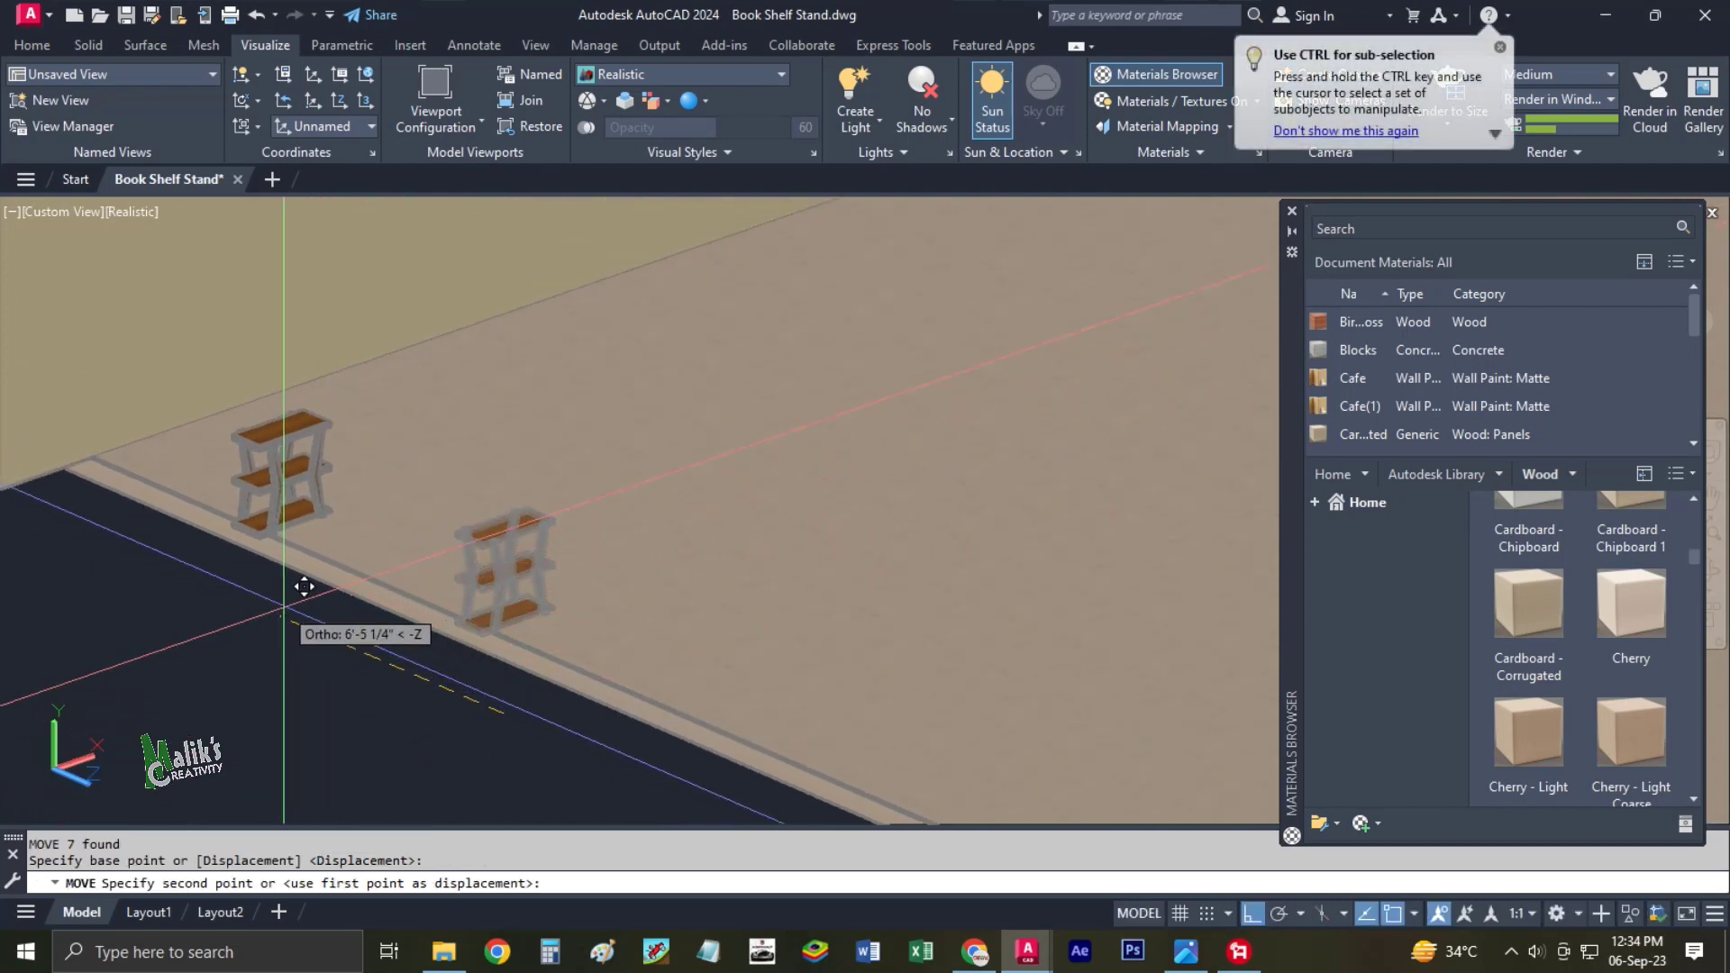
{"action": "left_click", "coordinate": [279, 581]}
Reselect the shelf and move it beside the potted plant in the room corner.
{"action": "left_click", "coordinate": [137, 591]}
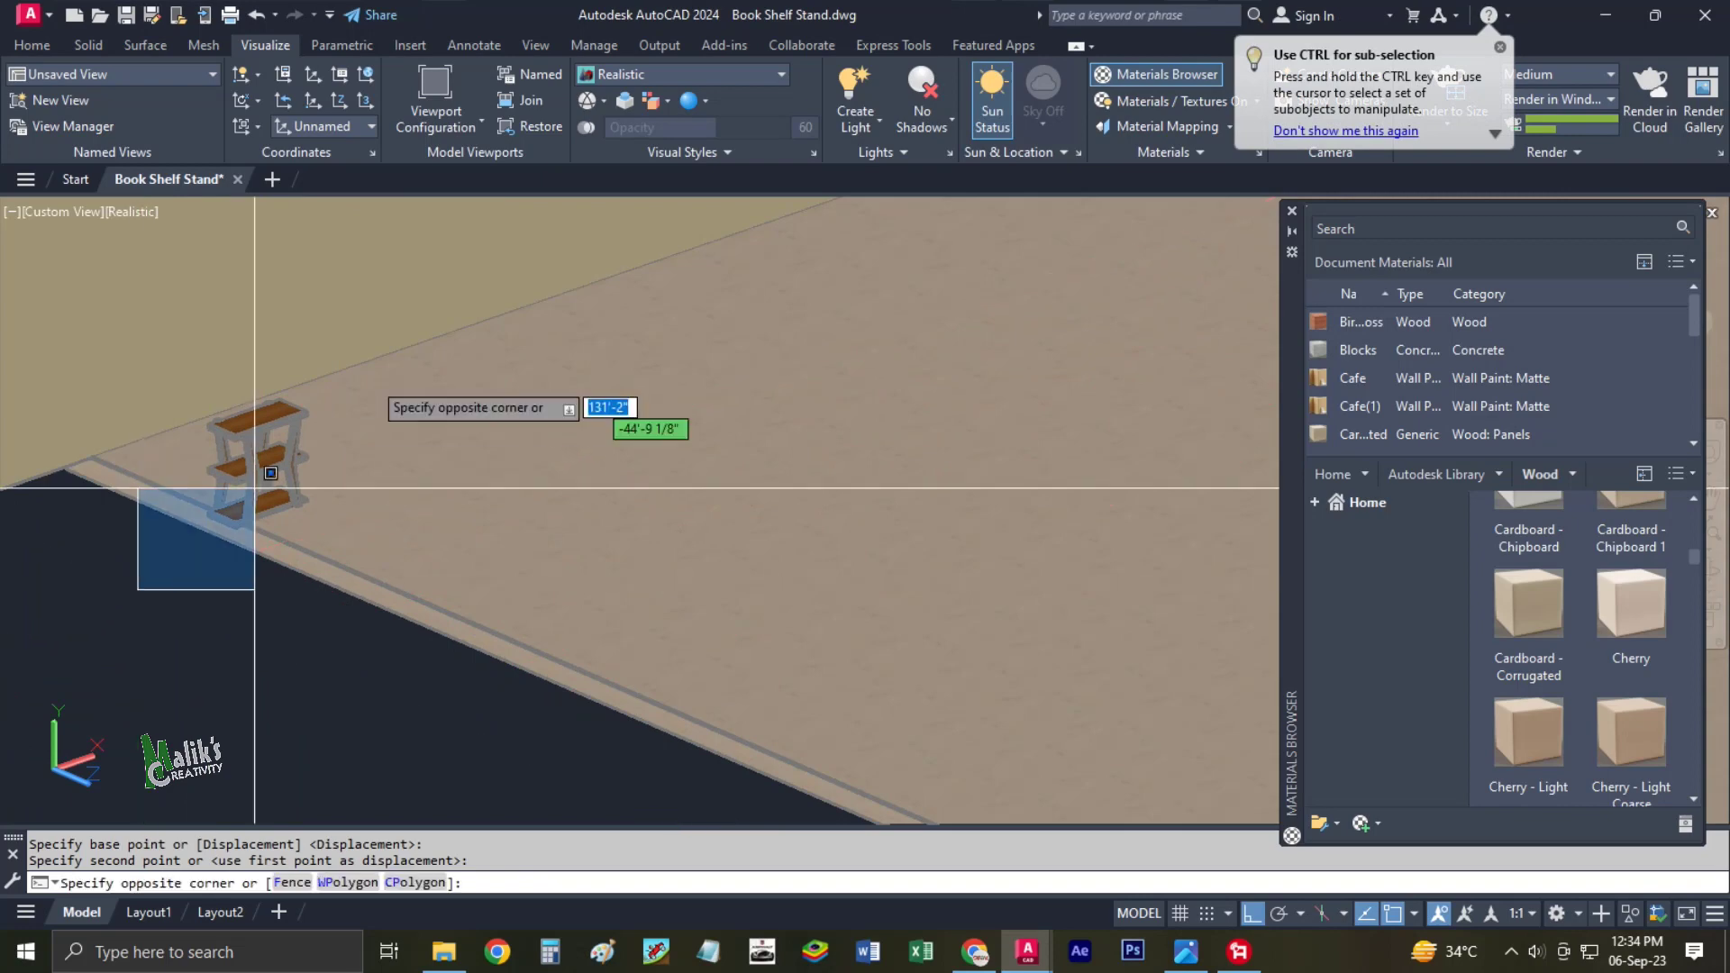
{"action": "left_click", "coordinate": [325, 388]}
{"action": "type", "text": "m"}
{"action": "key", "text": "Return"}
{"action": "left_click", "coordinate": [400, 510]}
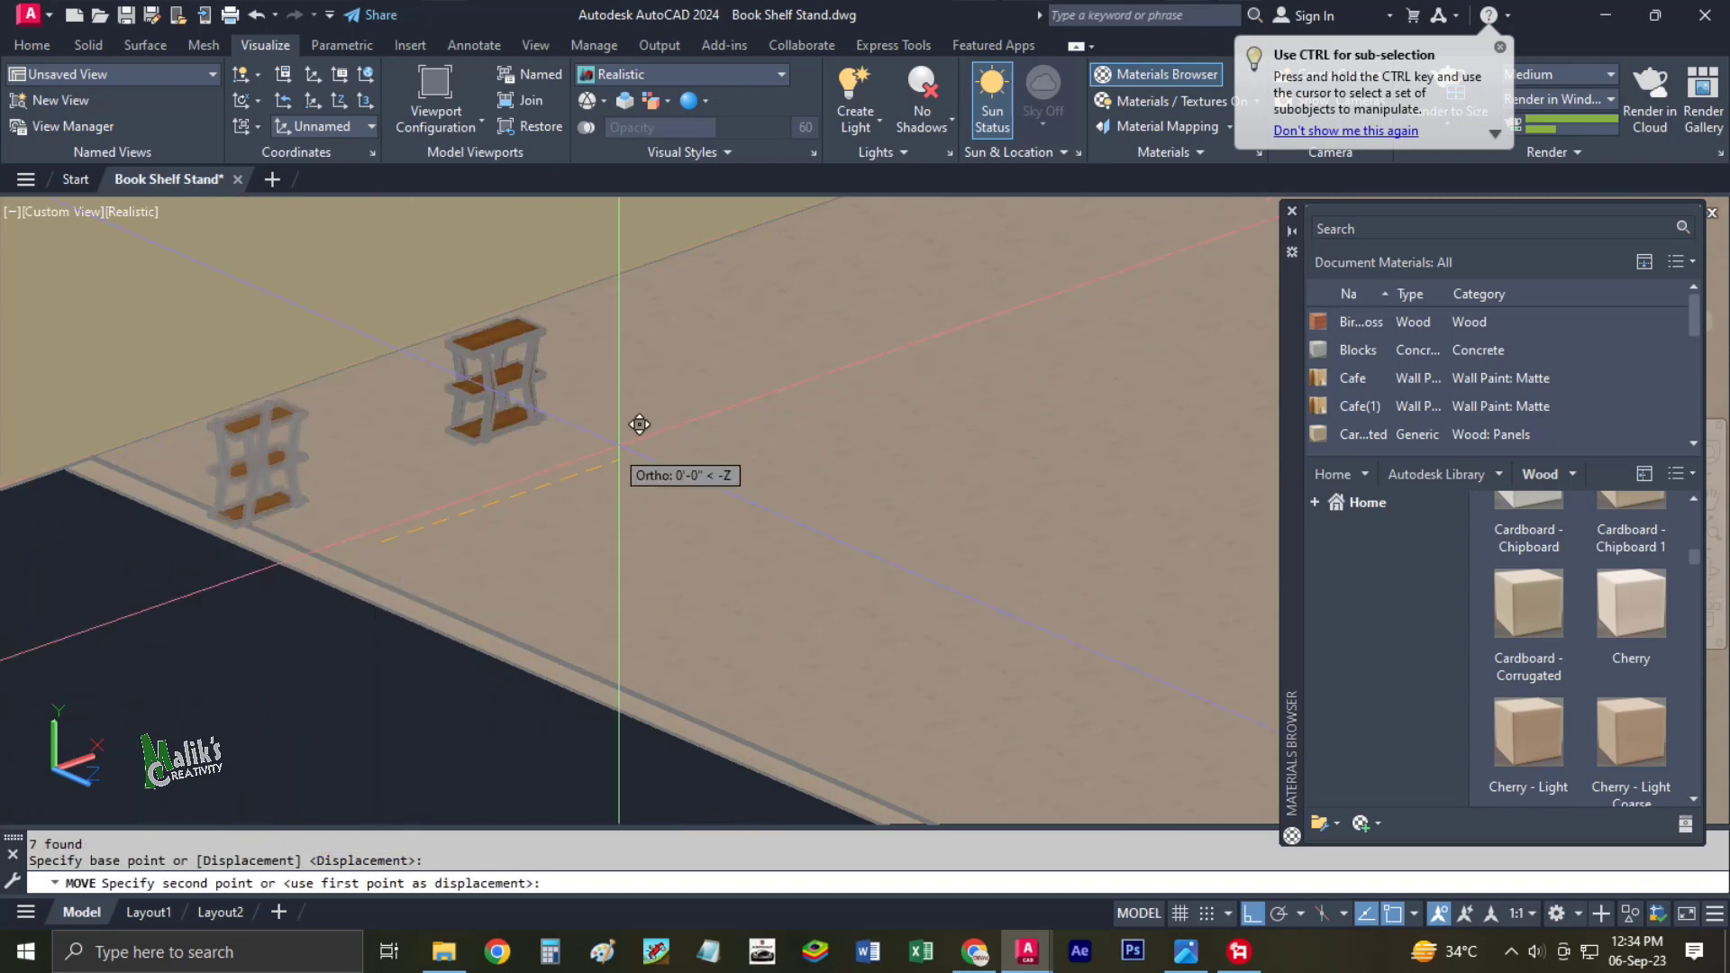
{"action": "scroll", "coordinate": [639, 425], "scroll_direction": "down", "scroll_amount": 5}
{"action": "middle_click_drag", "start_coordinate": [618, 451], "coordinate": [504, 504], "text": "shift"}
{"action": "scroll", "coordinate": [592, 500], "scroll_direction": "up", "scroll_amount": 3}
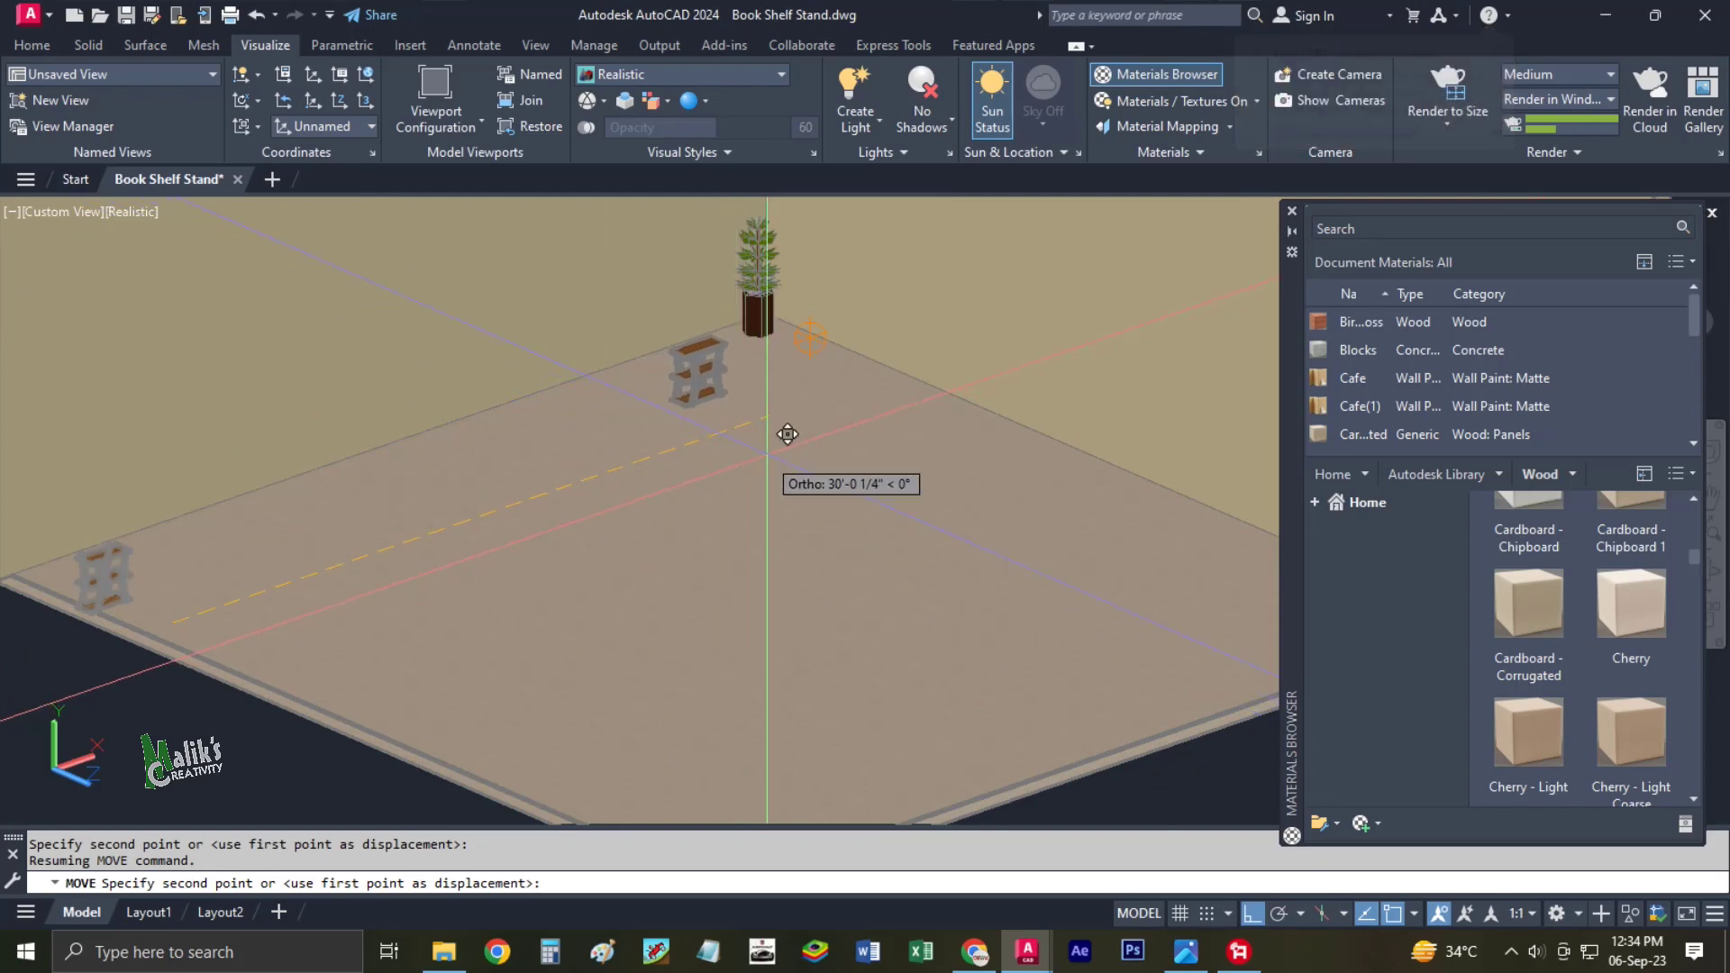
{"action": "left_click", "coordinate": [767, 428]}
{"action": "scroll", "coordinate": [766, 427], "scroll_direction": "up", "scroll_amount": 3}
{"action": "scroll", "coordinate": [767, 427], "scroll_direction": "up", "scroll_amount": 2}
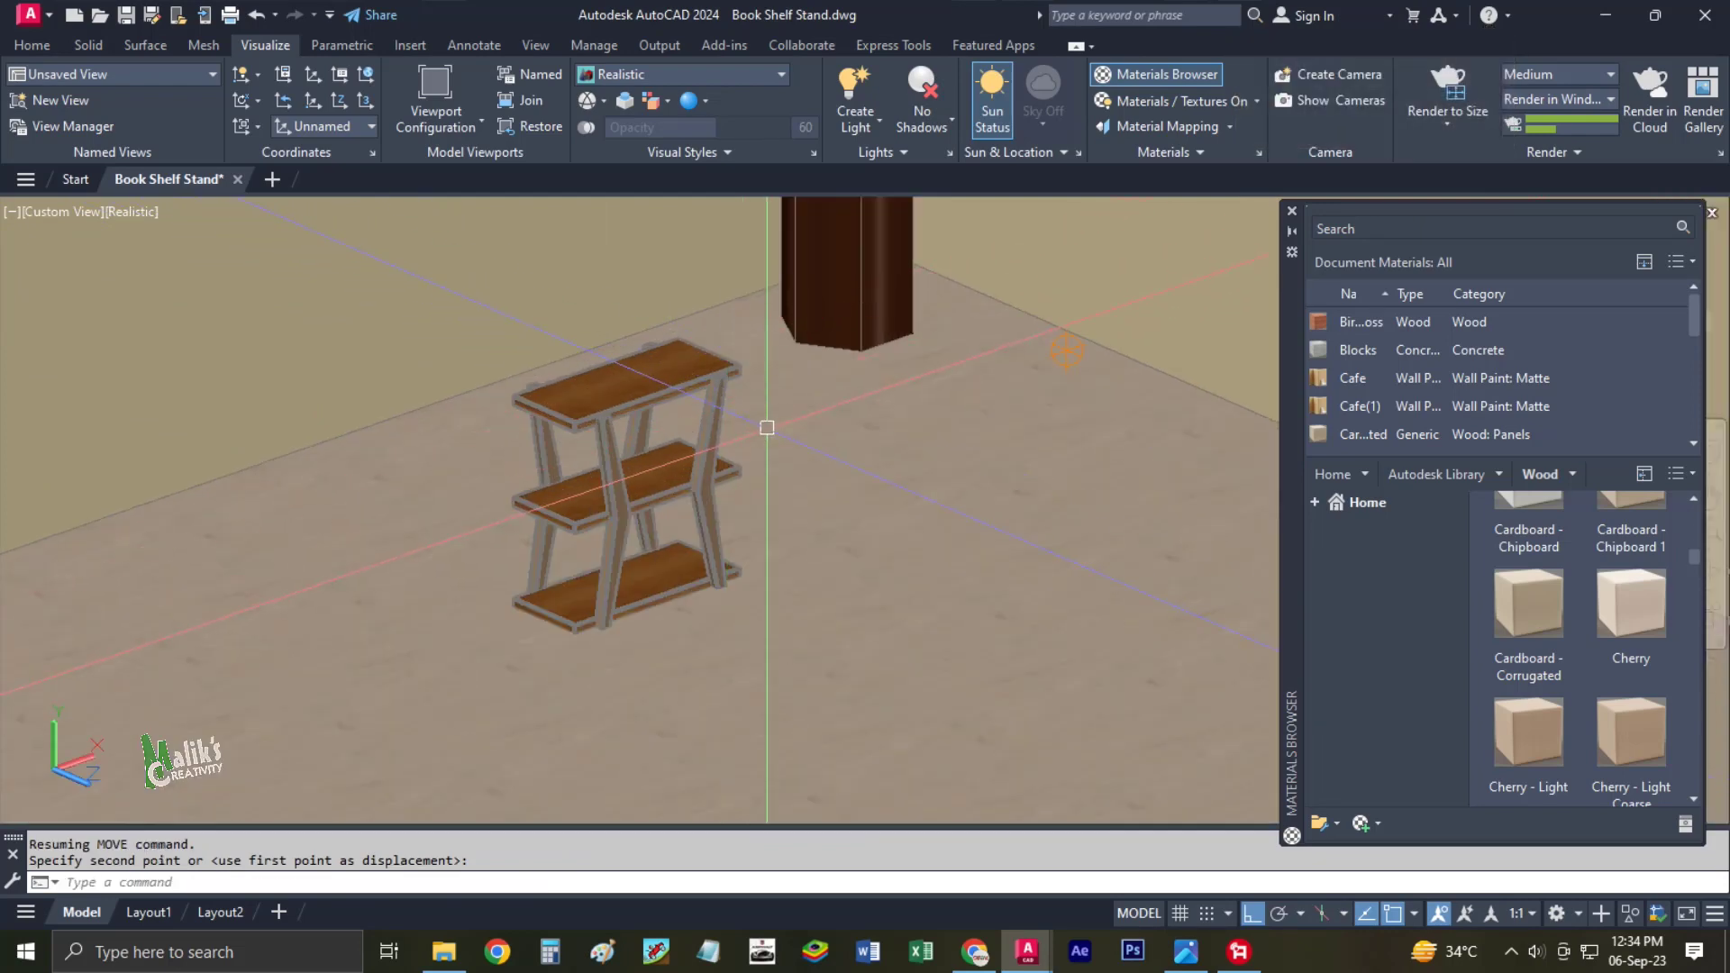
{"action": "middle_click_drag", "start_coordinate": [767, 428], "coordinate": [777, 552]}
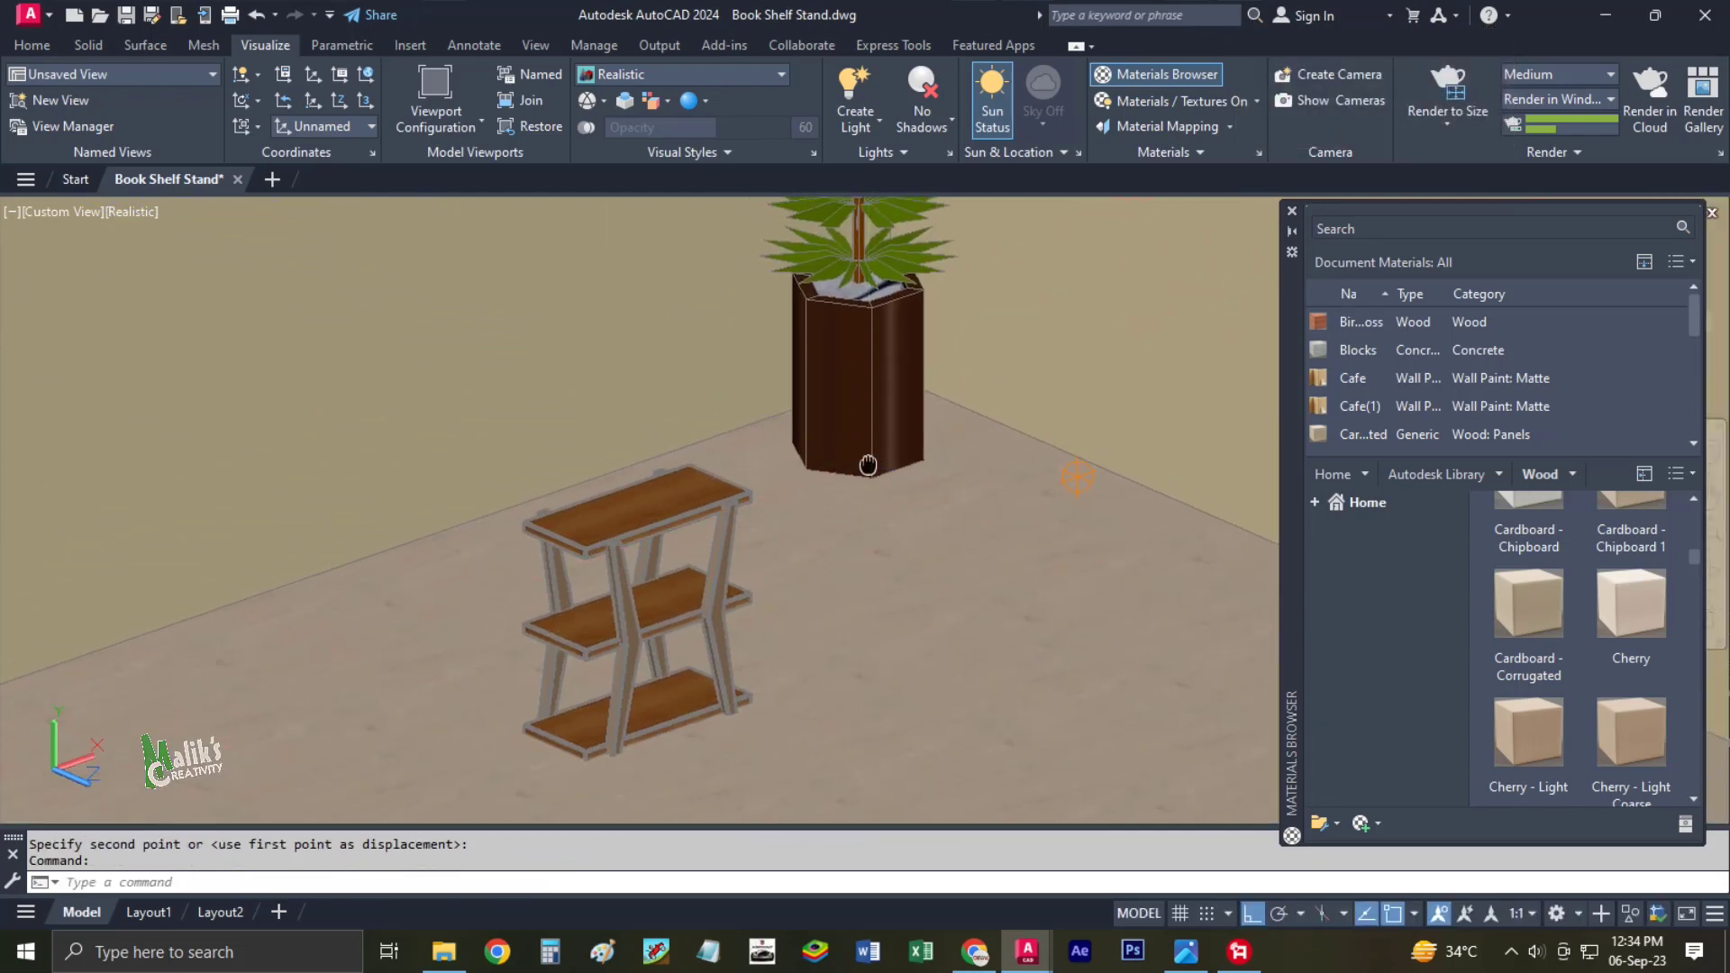
{"action": "middle_click_drag", "start_coordinate": [868, 465], "coordinate": [824, 535]}
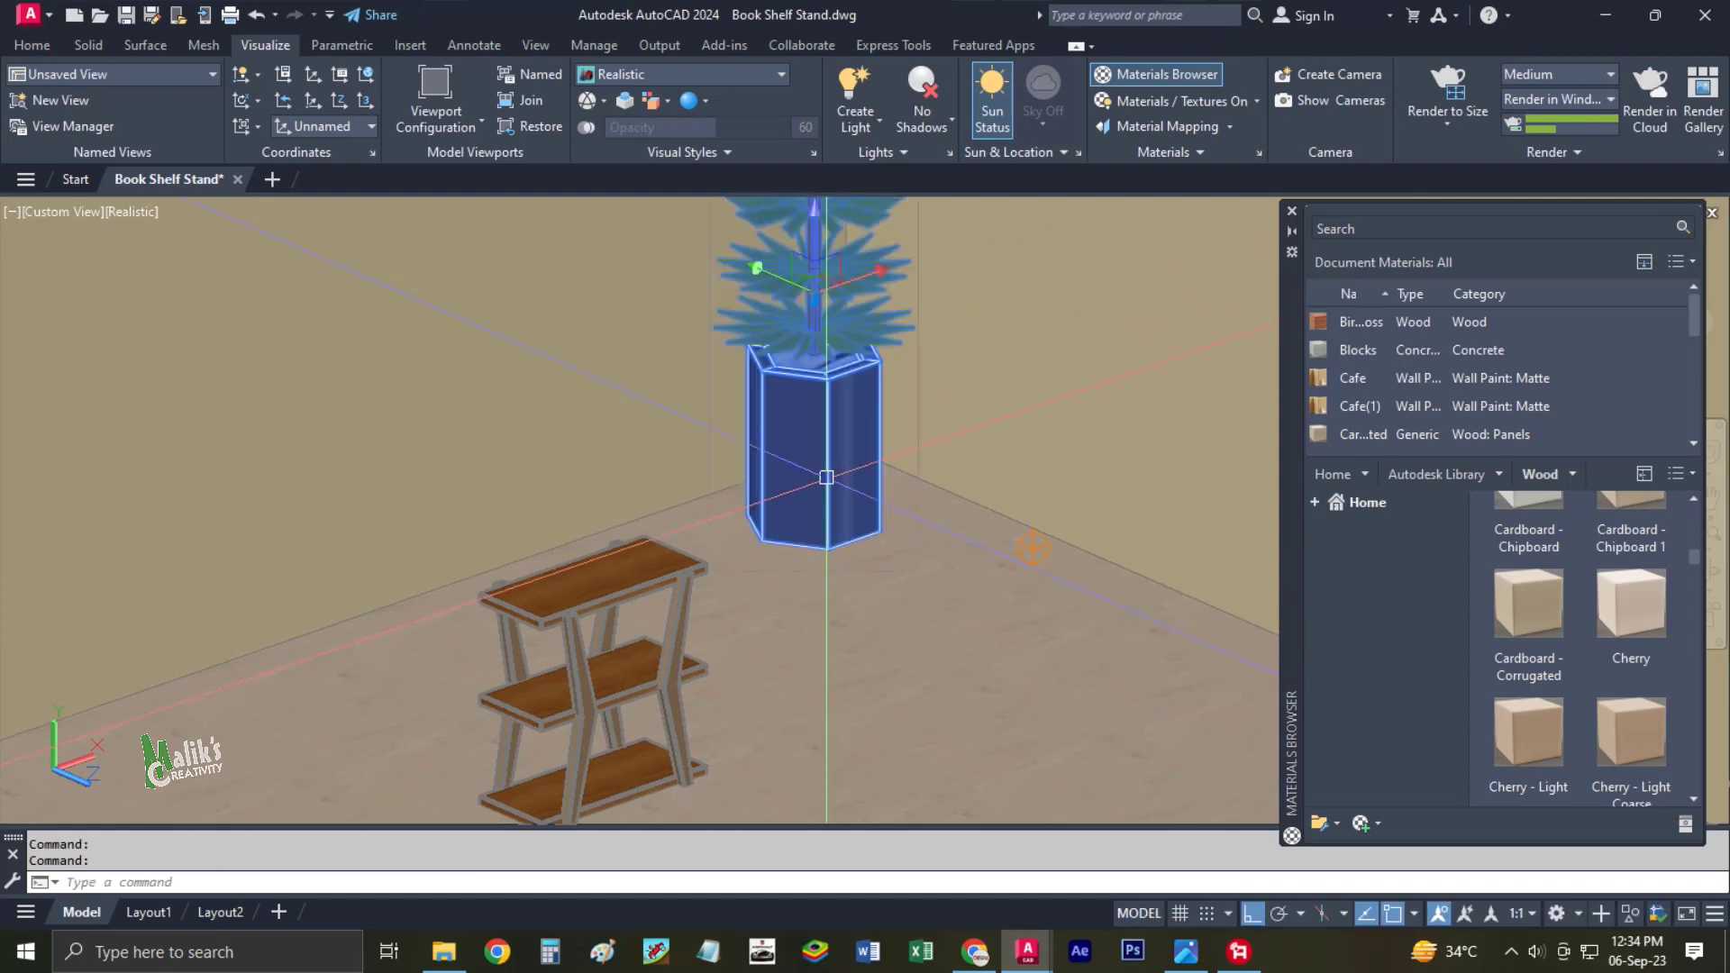
{"action": "type", "text": "sc"}
Scale the potted plant down from a base point at the pot bottom.
{"action": "key", "text": "Return"}
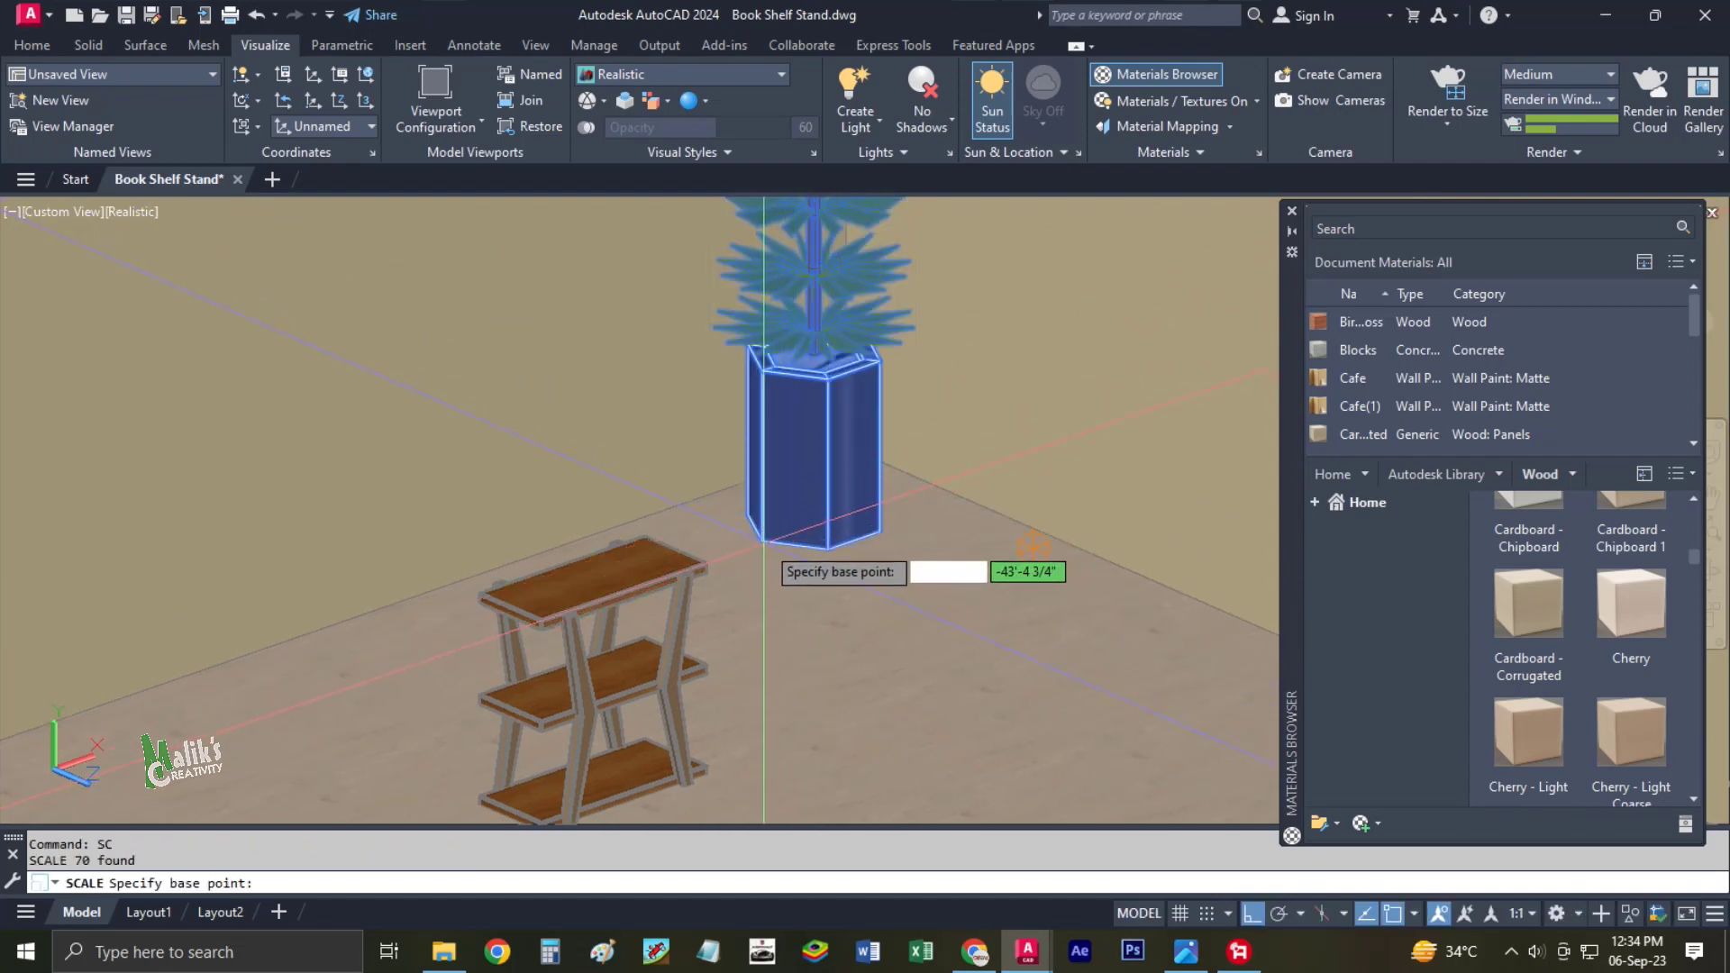
{"action": "left_click", "coordinate": [761, 542]}
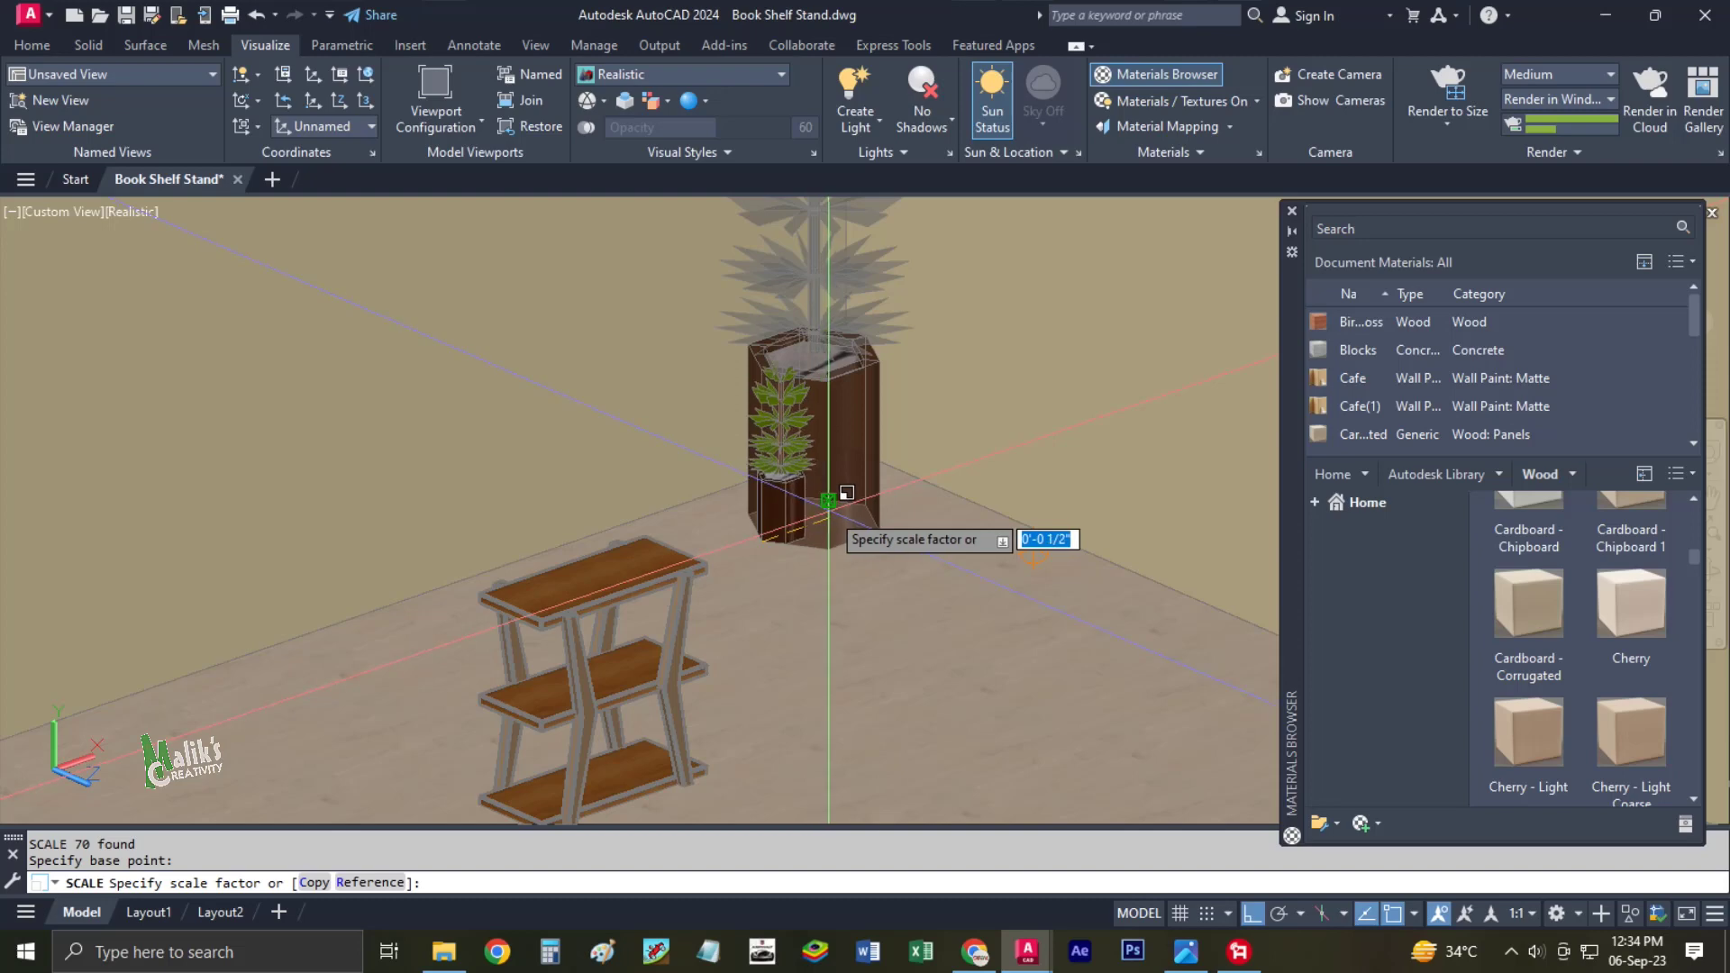
{"action": "scroll", "coordinate": [843, 493], "scroll_direction": "up", "scroll_amount": 3}
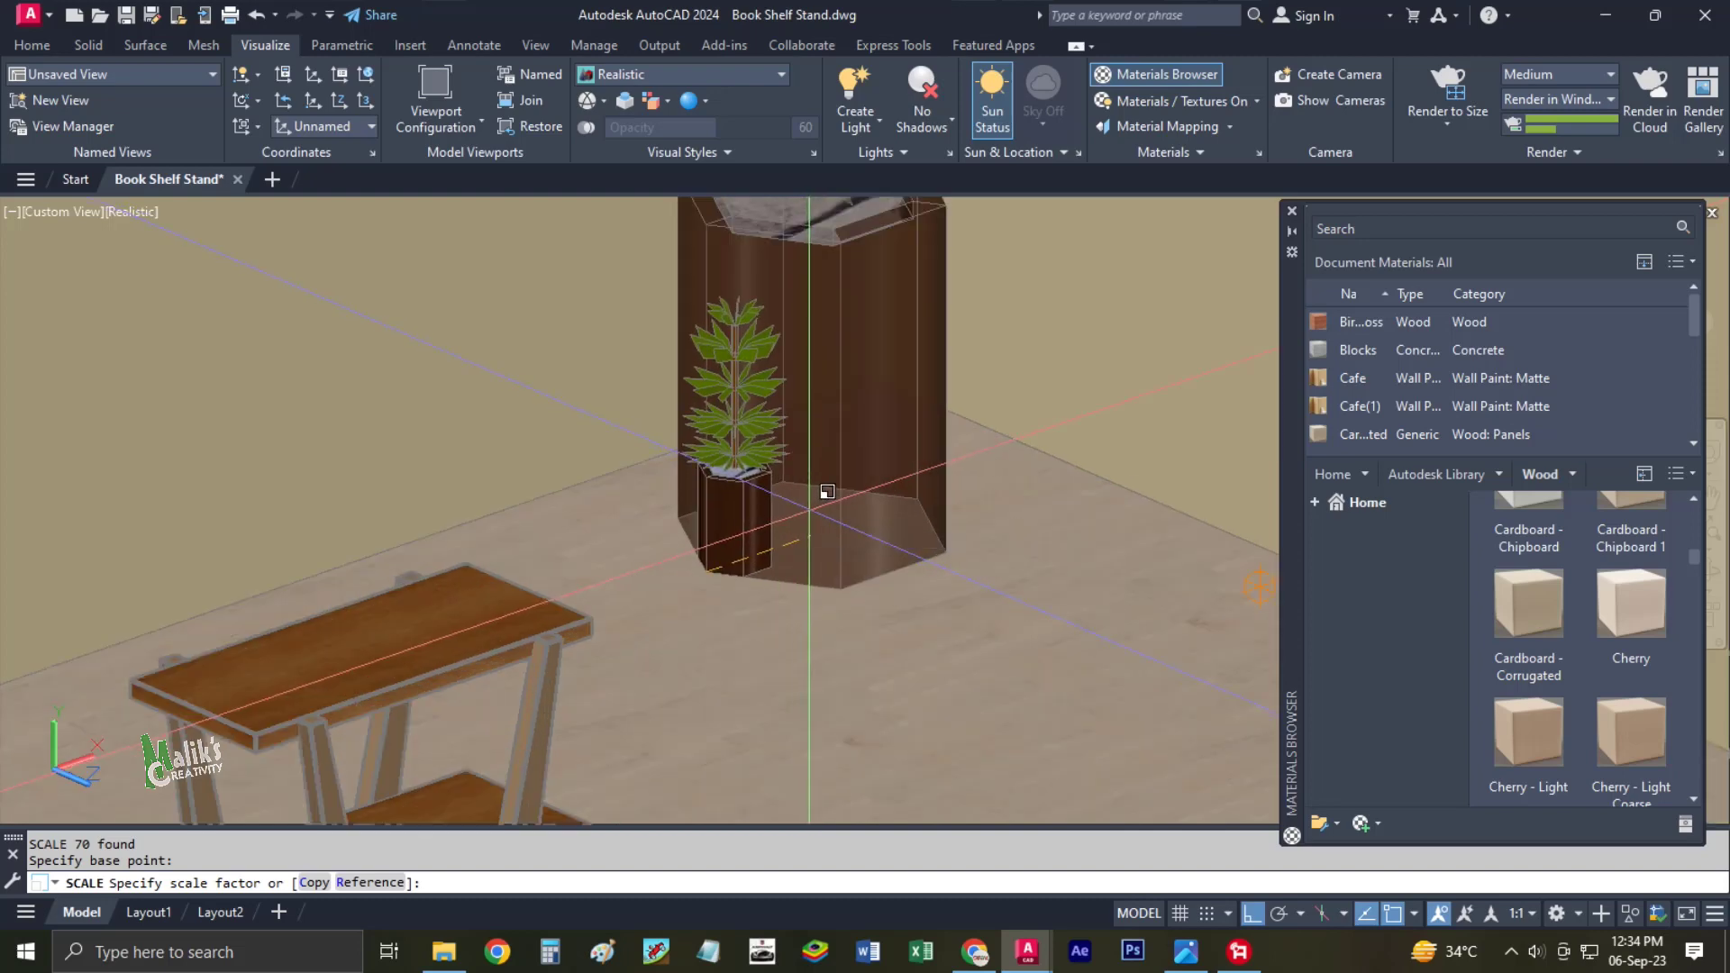
{"action": "left_click", "coordinate": [773, 526]}
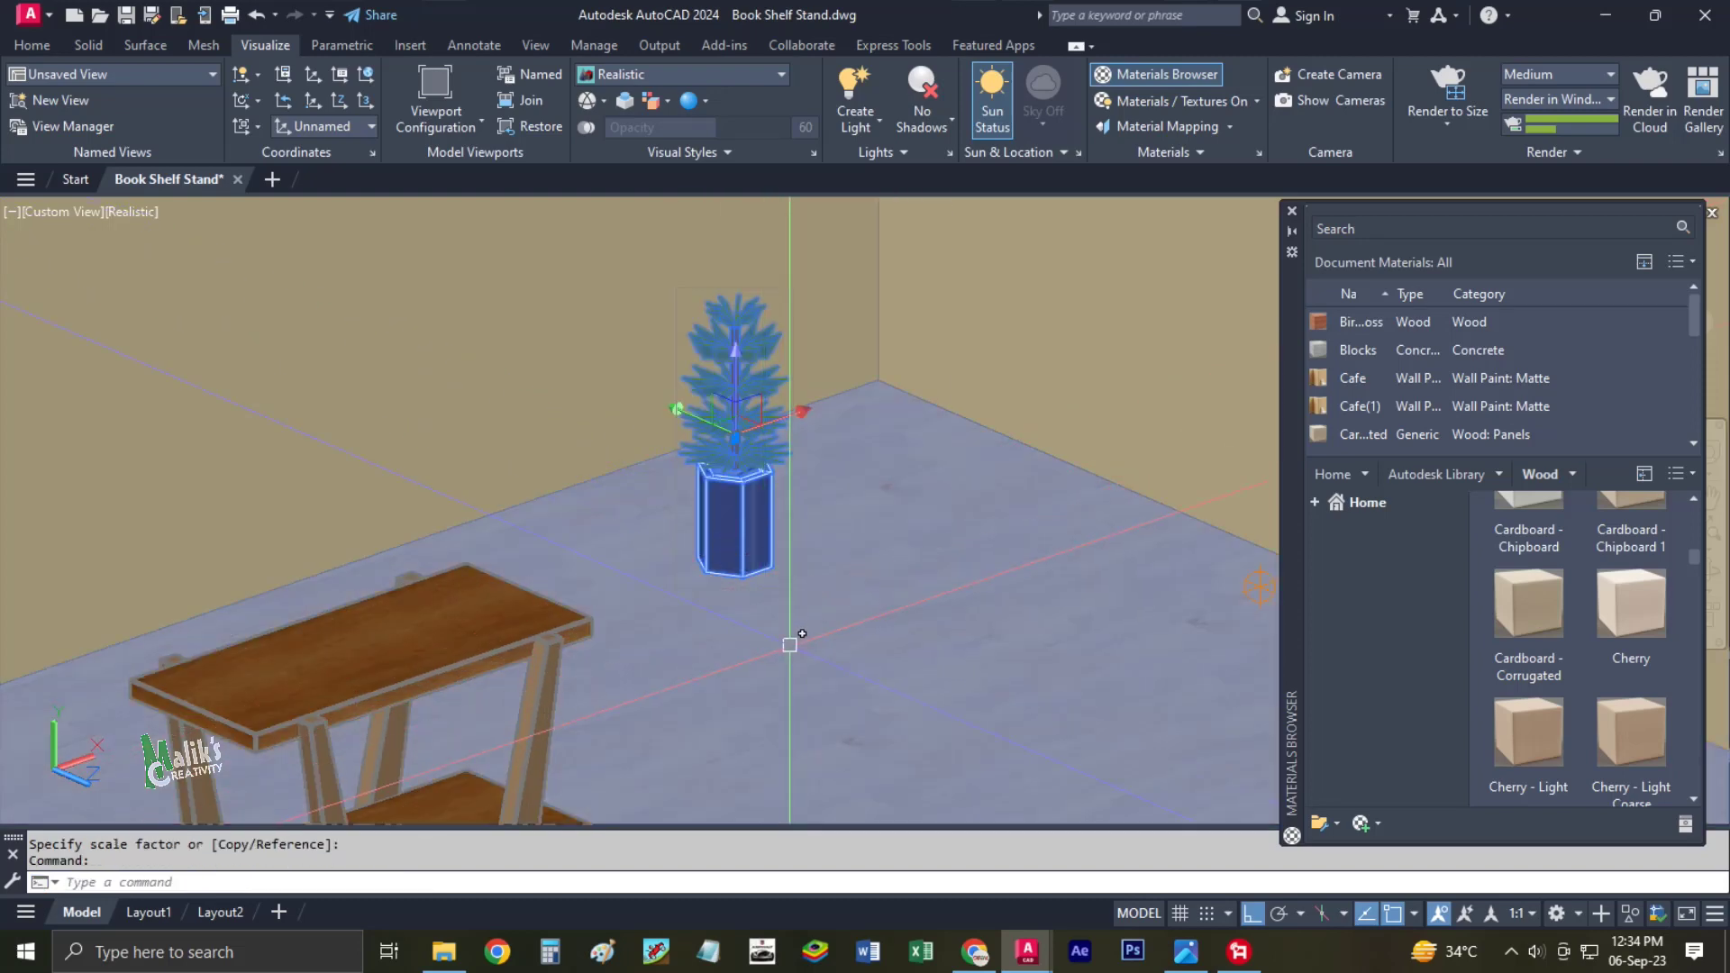
Move the resized plant into the wall corner and recentre the view on the shelf.
{"action": "type", "text": "m"}
{"action": "key", "text": "Return"}
{"action": "left_click", "coordinate": [791, 646]}
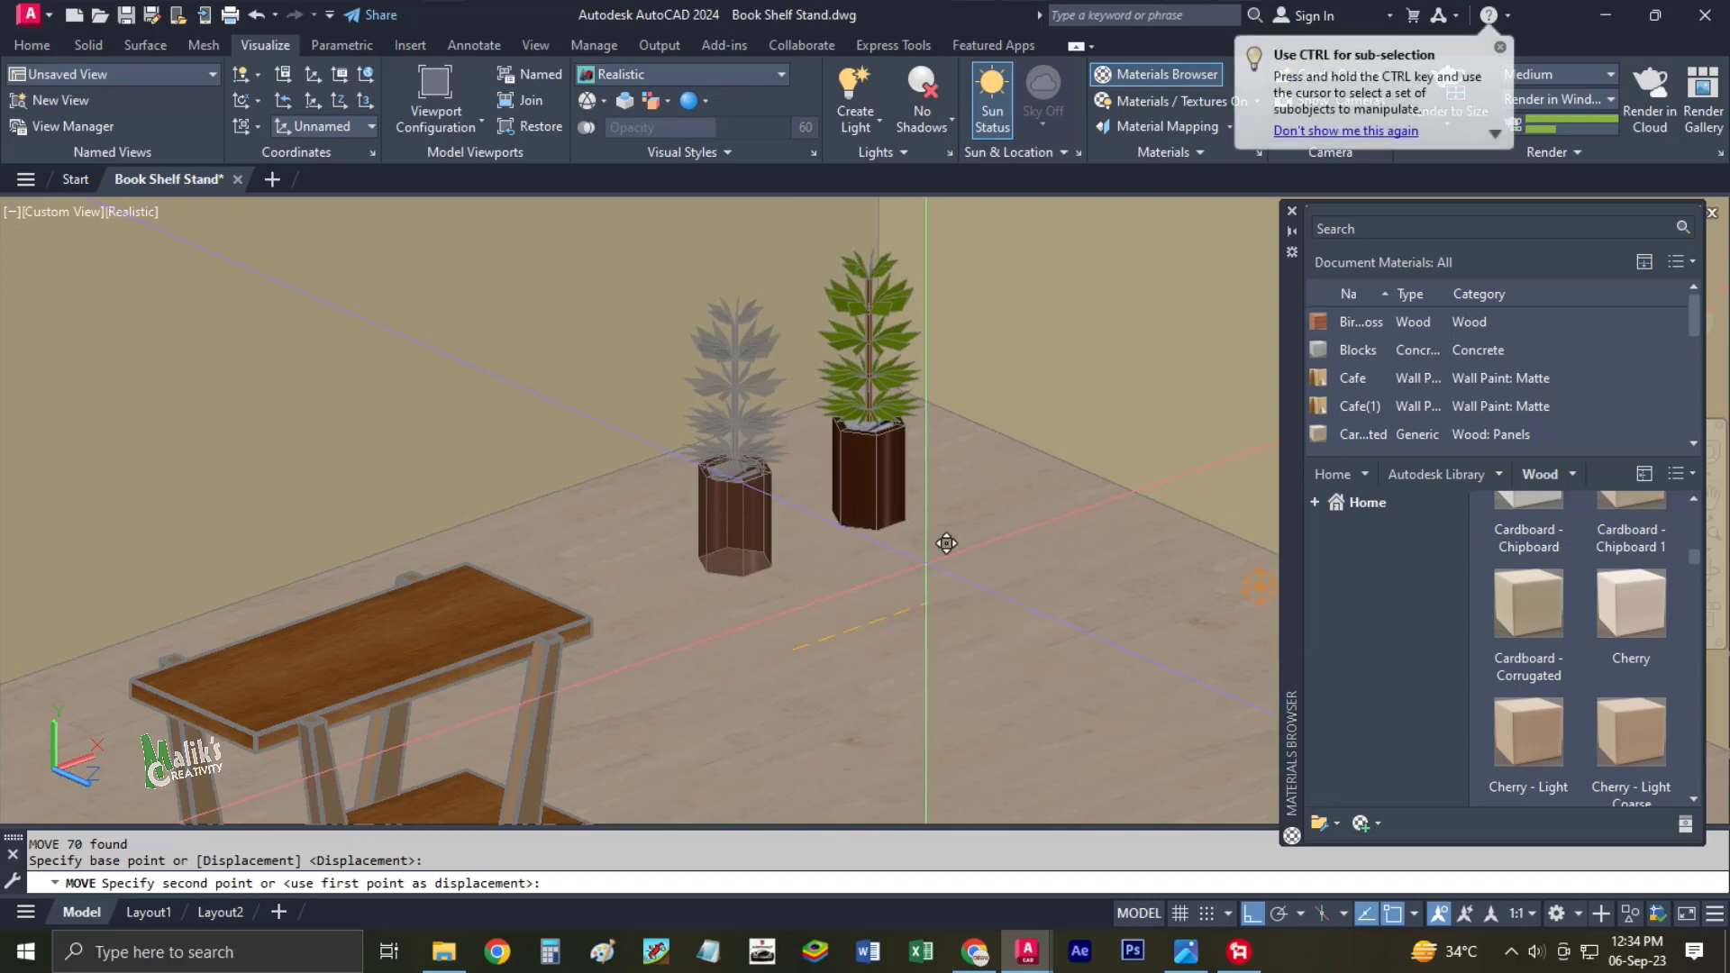
{"action": "left_click", "coordinate": [926, 561]}
{"action": "scroll", "coordinate": [838, 487], "scroll_direction": "down", "scroll_amount": 5}
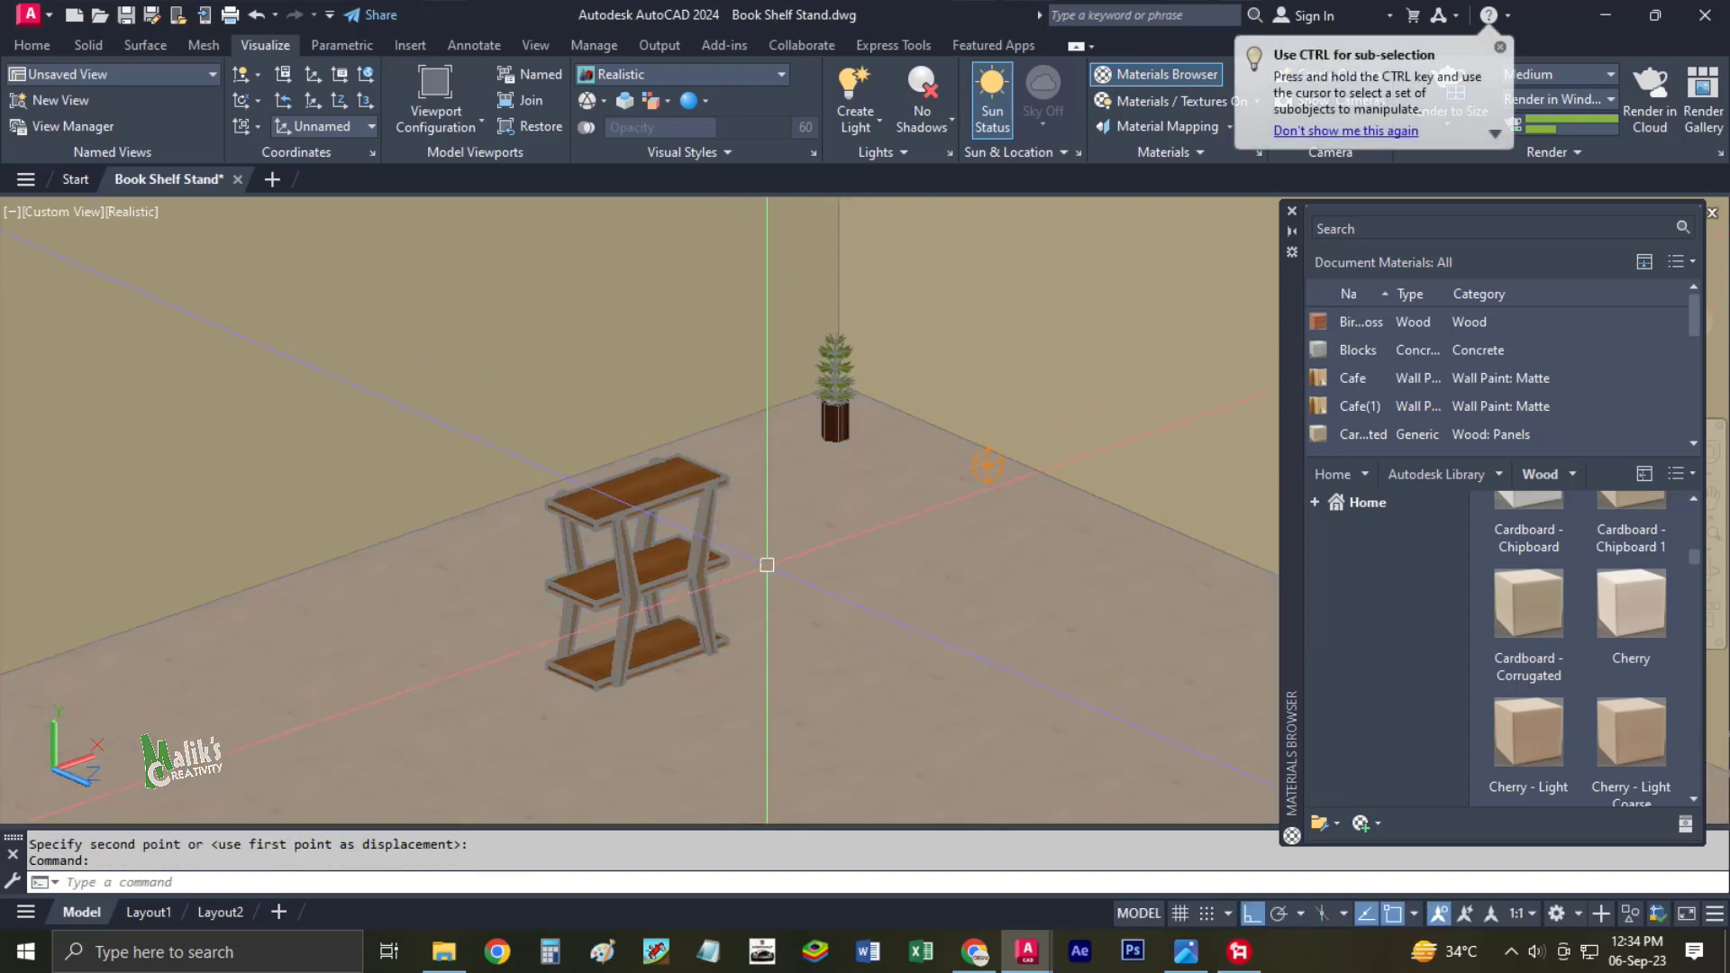
{"action": "scroll", "coordinate": [756, 586], "scroll_direction": "up", "scroll_amount": 2}
{"action": "middle_click_drag", "start_coordinate": [757, 595], "coordinate": [823, 537]}
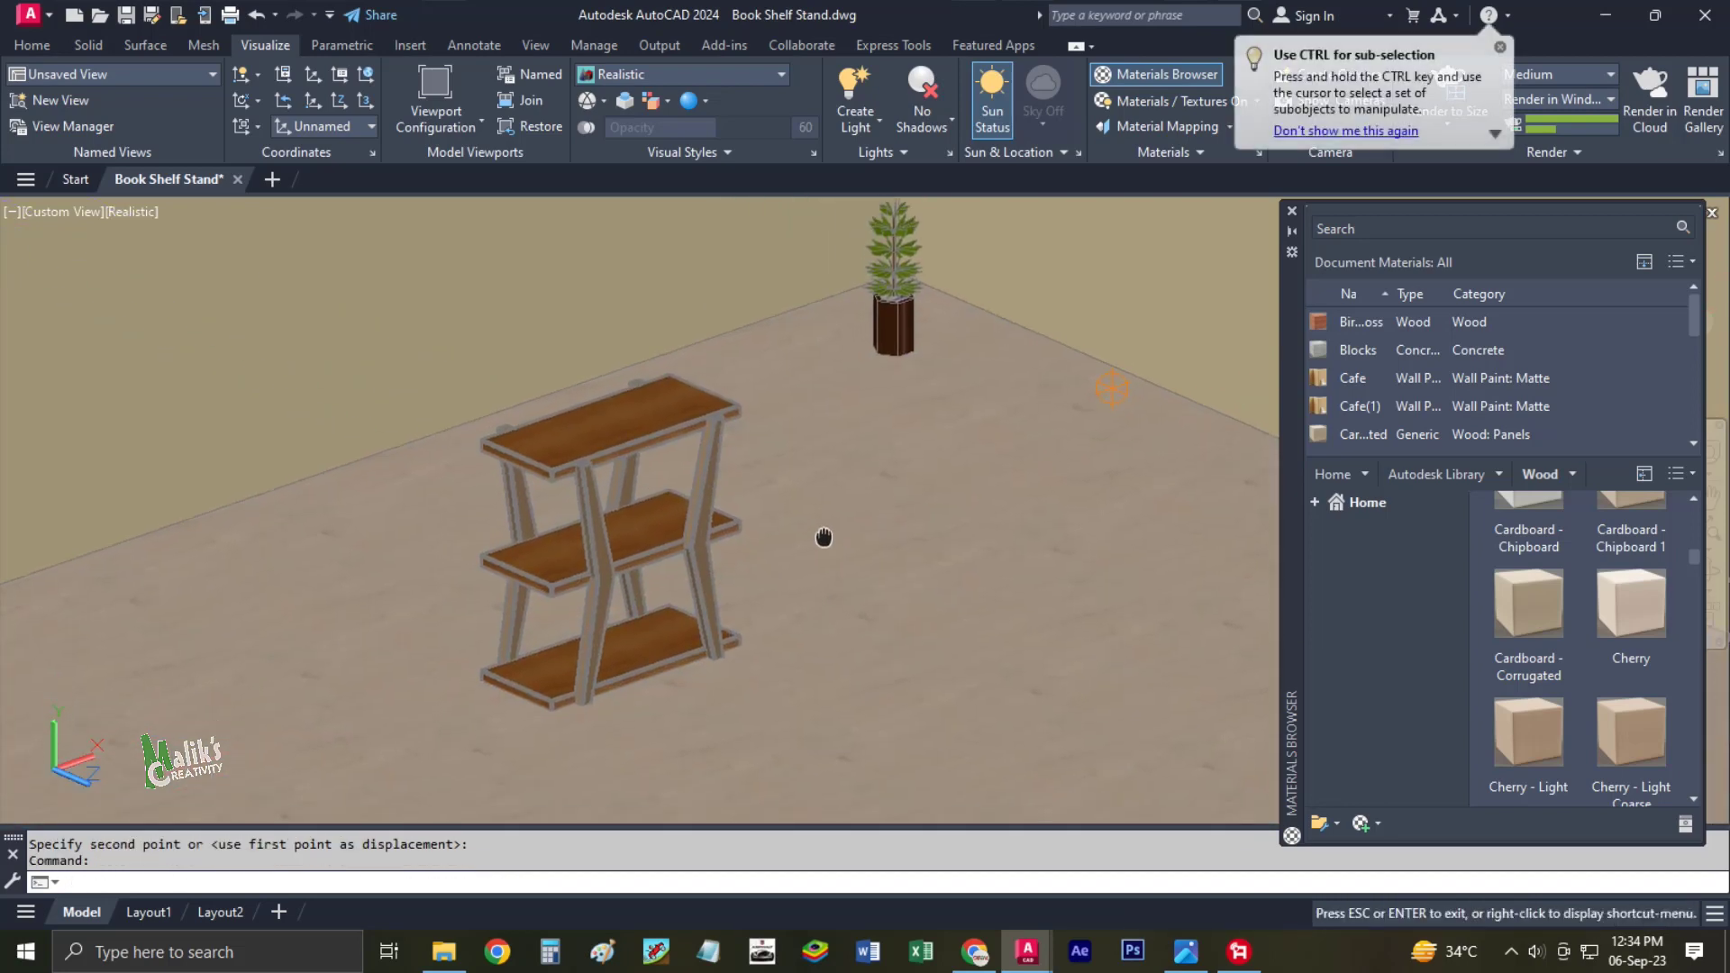
{"action": "left_click_drag", "start_coordinate": [823, 537], "coordinate": [823, 548]}
{"action": "key", "text": "Escape"}
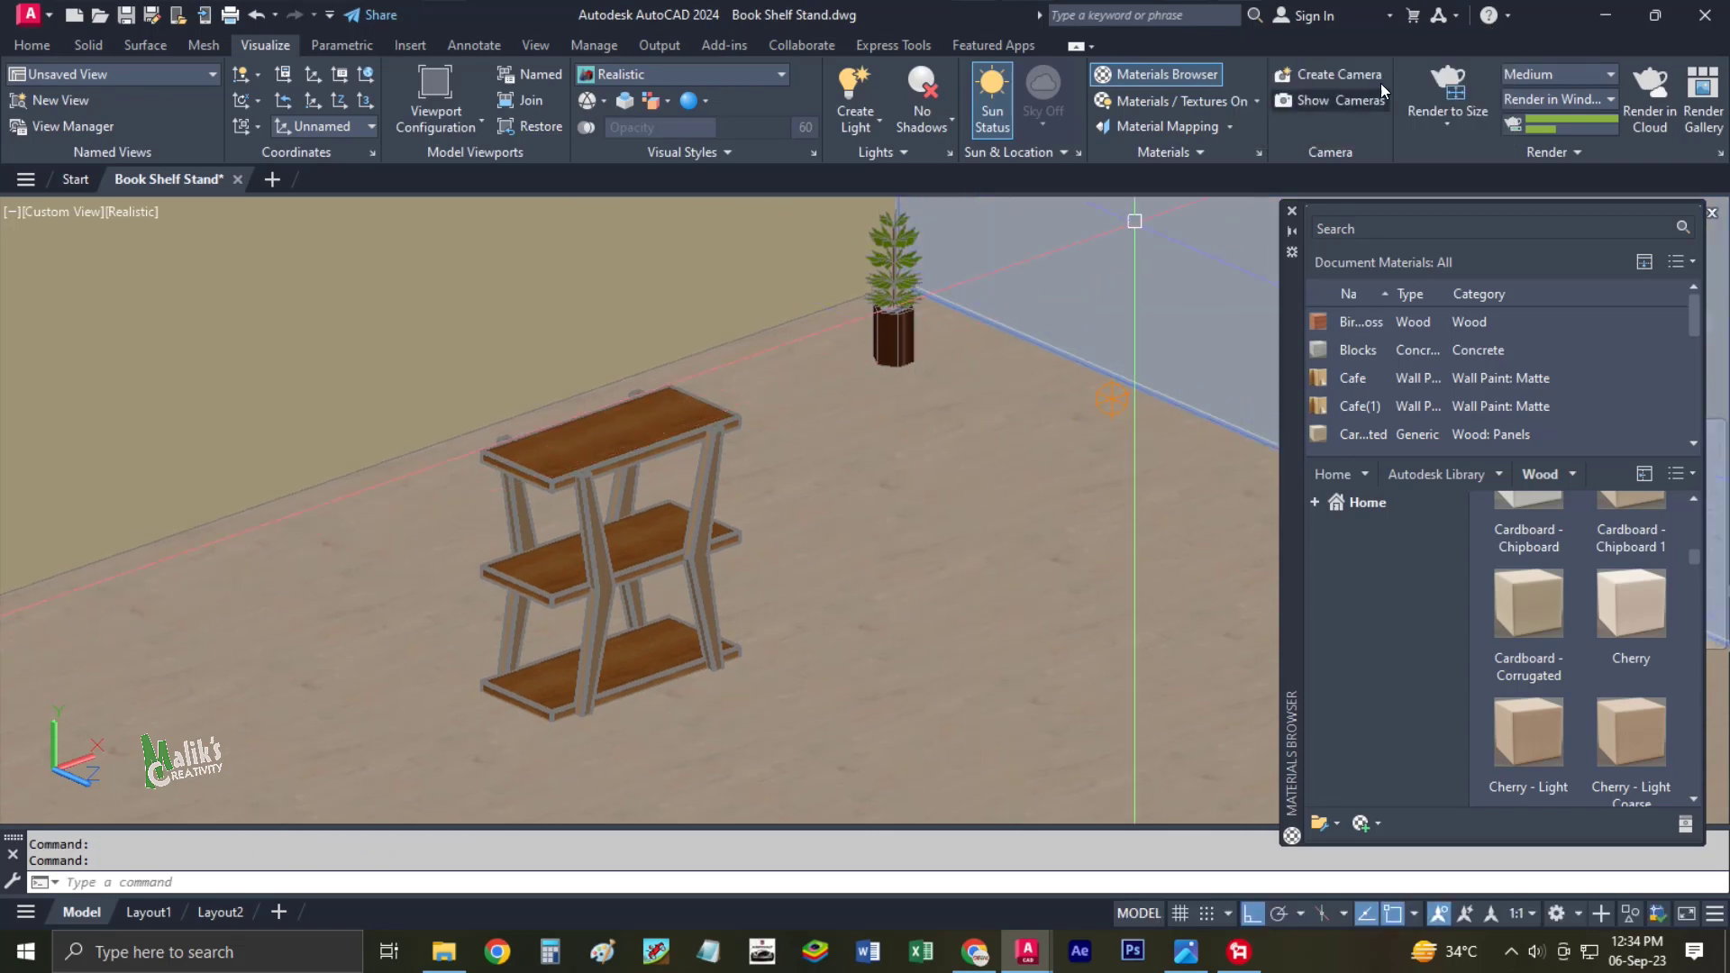
Render a quick preview of the scene, inspect it zoomed in, and close it.
{"action": "left_click", "coordinate": [1443, 80]}
{"action": "mouse_move", "coordinate": [1028, 951]}
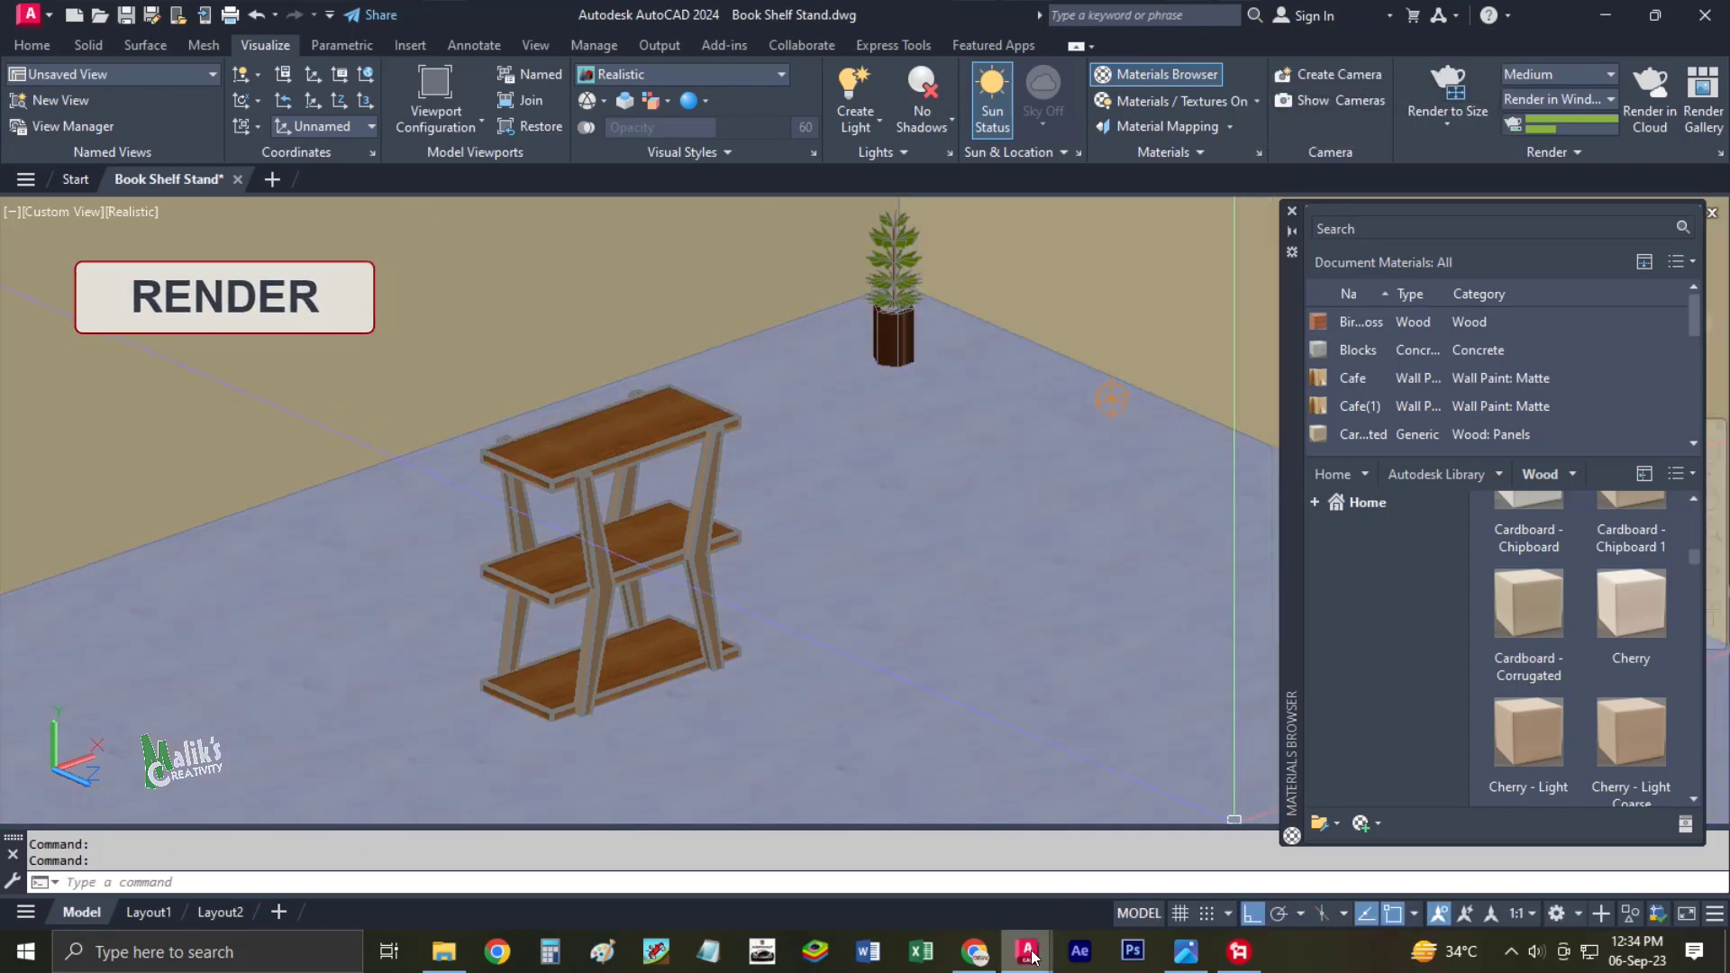
{"action": "left_click", "coordinate": [1107, 877]}
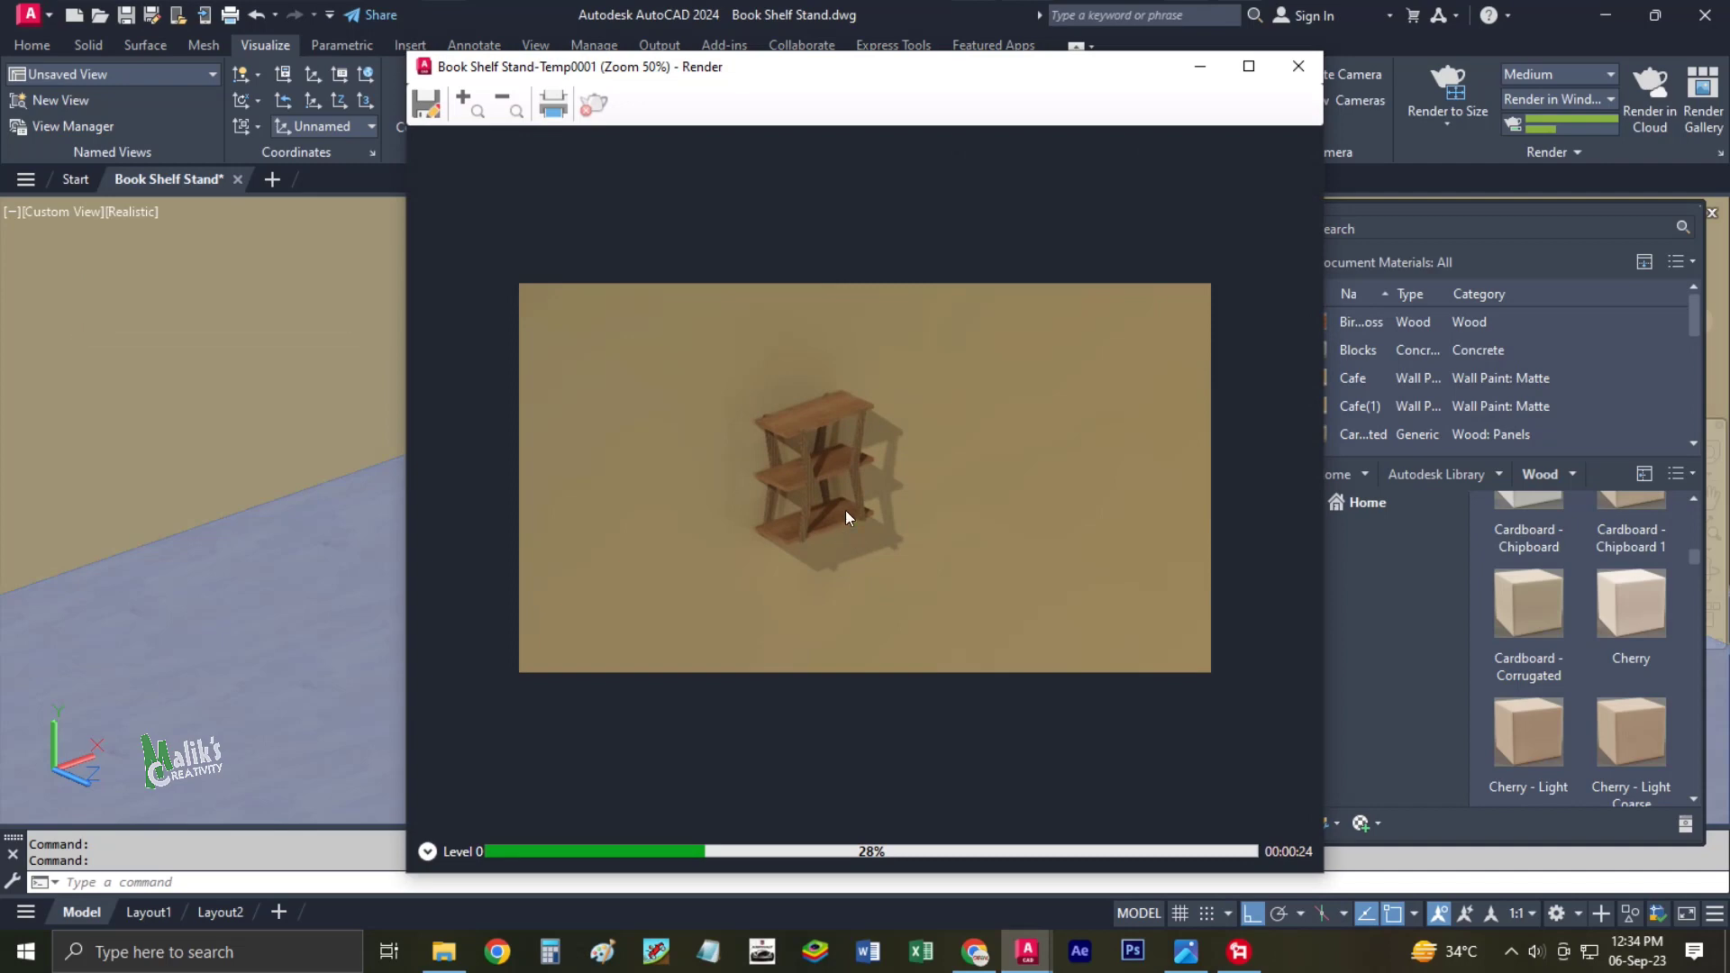
{"action": "scroll", "coordinate": [829, 436], "scroll_direction": "up", "scroll_amount": 1}
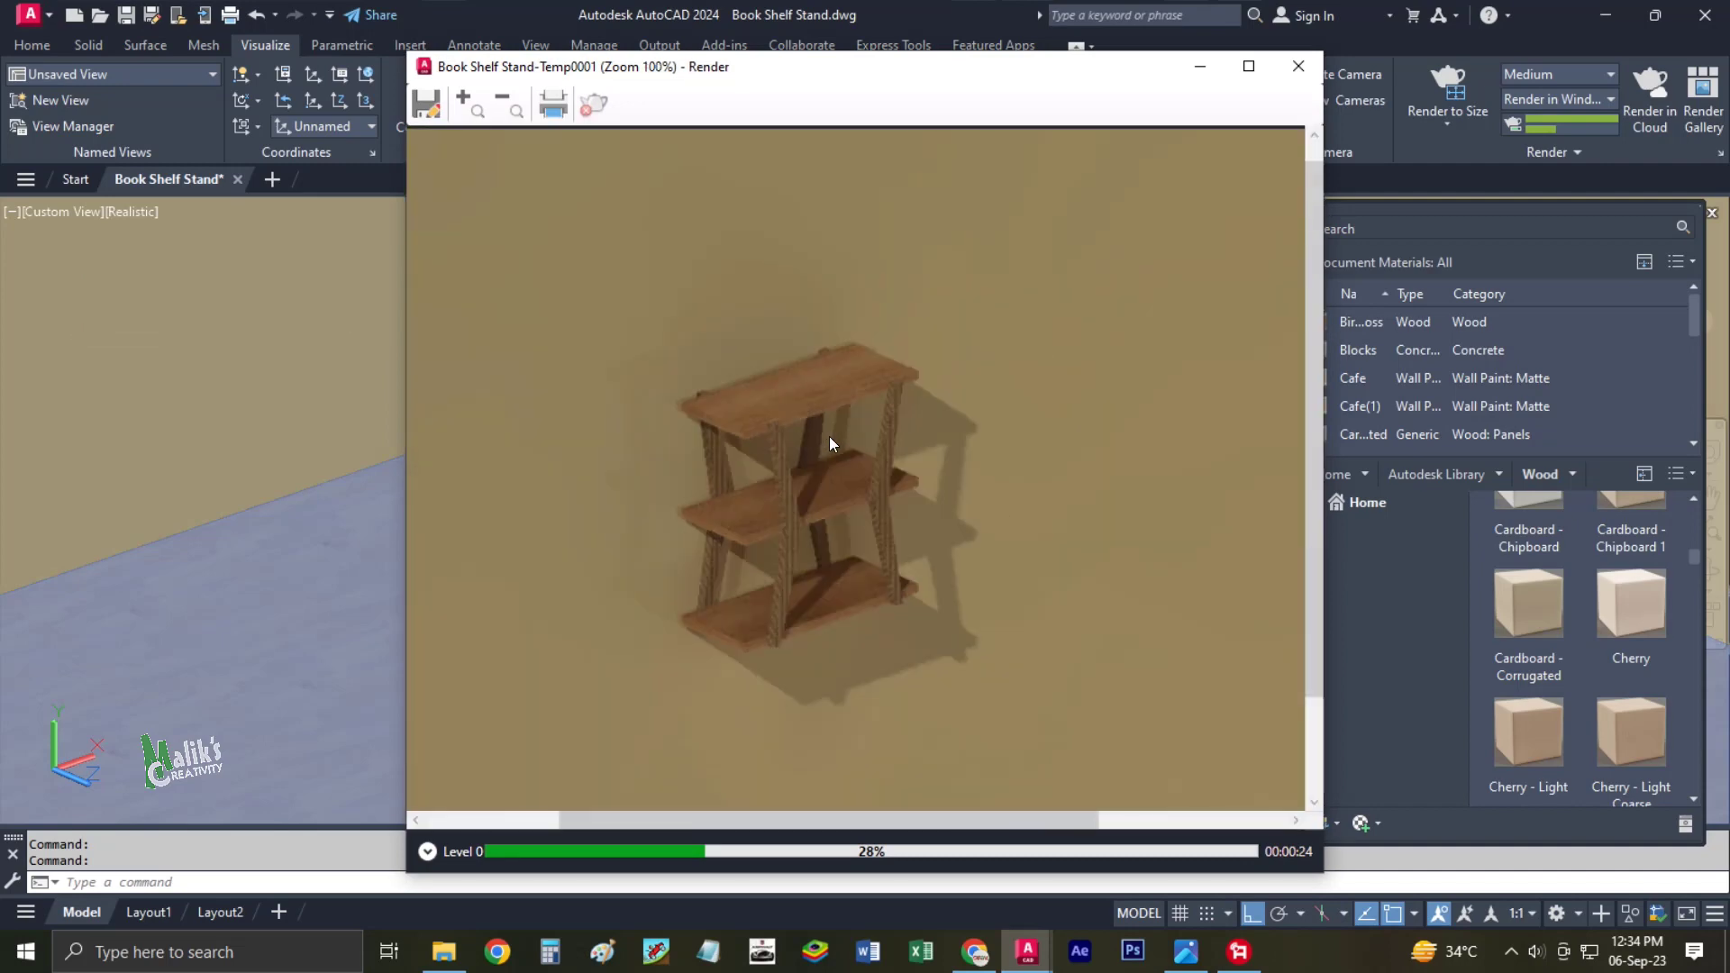
{"action": "left_click", "coordinate": [1296, 65]}
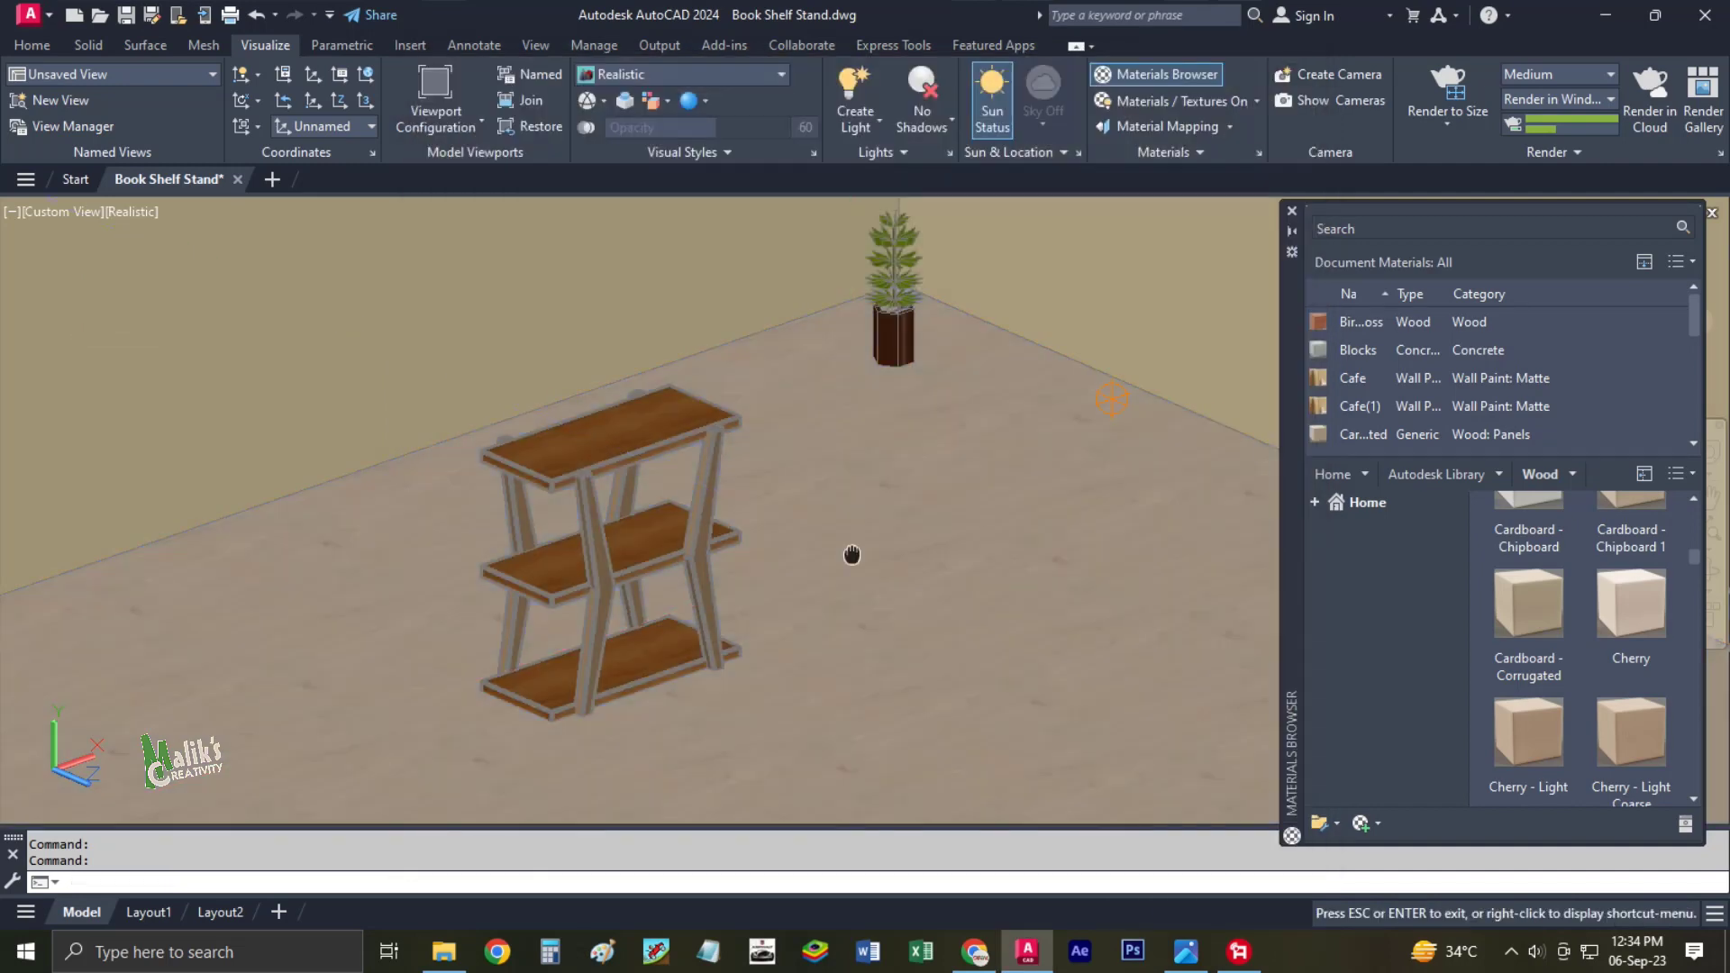
Re-render the scene and shift the view so shelf and plant move right.
{"action": "left_click", "coordinate": [1458, 125]}
{"action": "left_click", "coordinate": [1467, 187]}
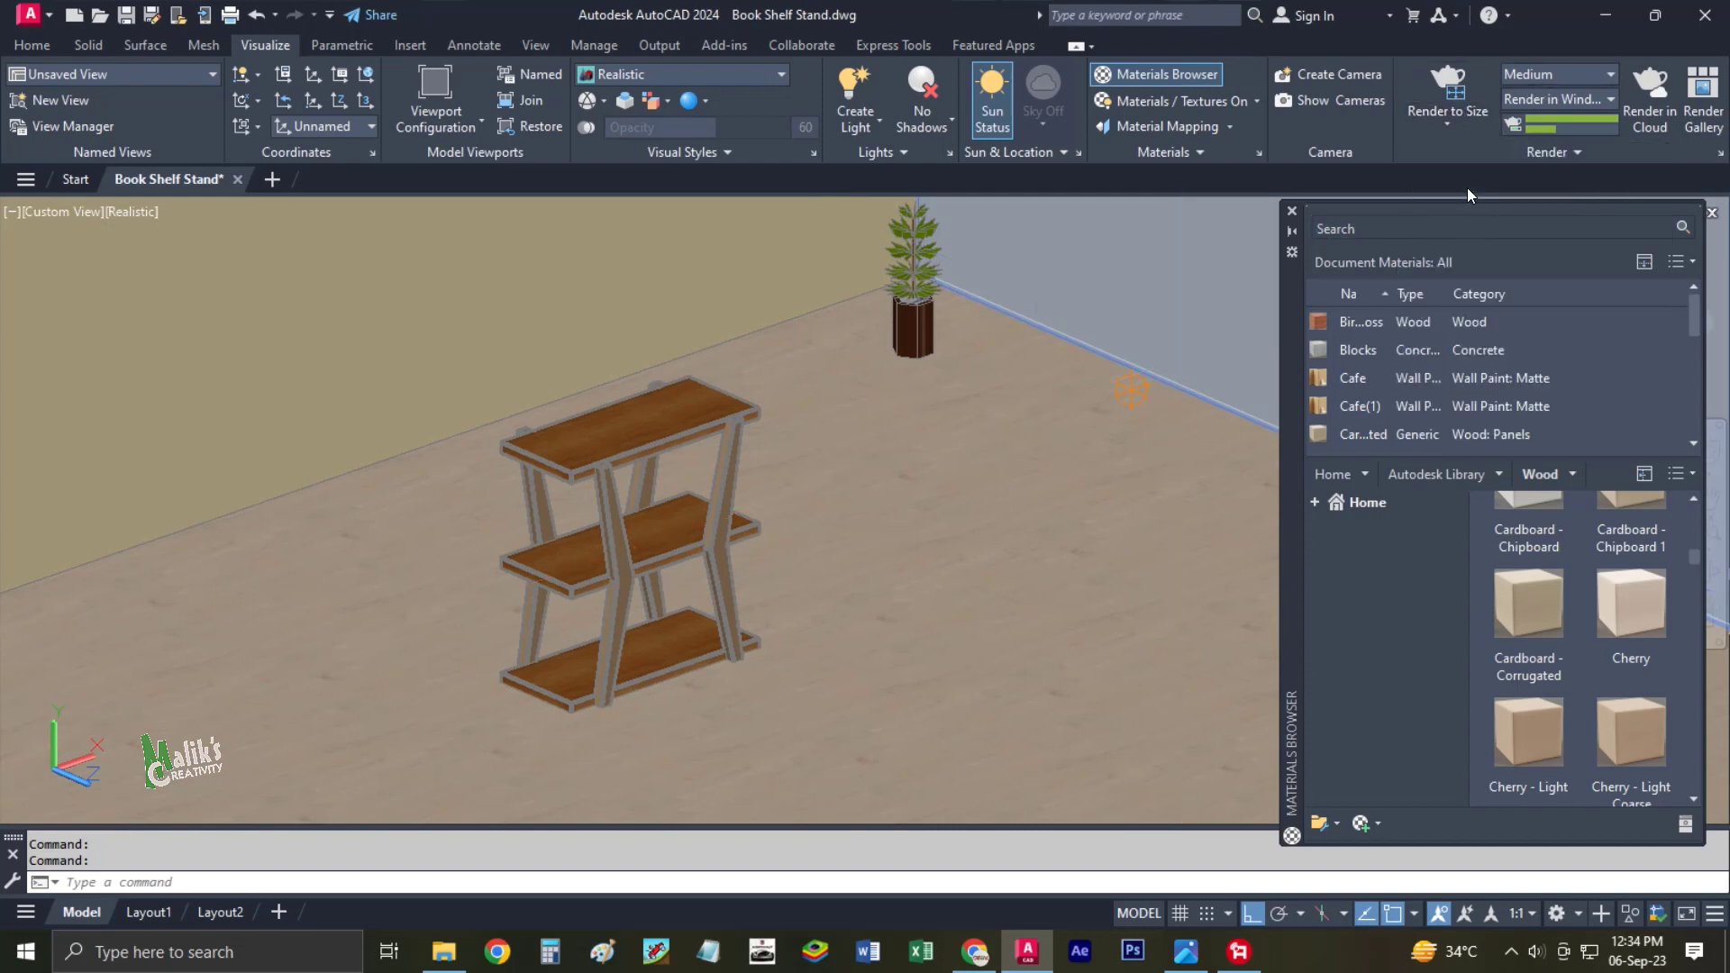
{"action": "left_click", "coordinate": [1461, 79]}
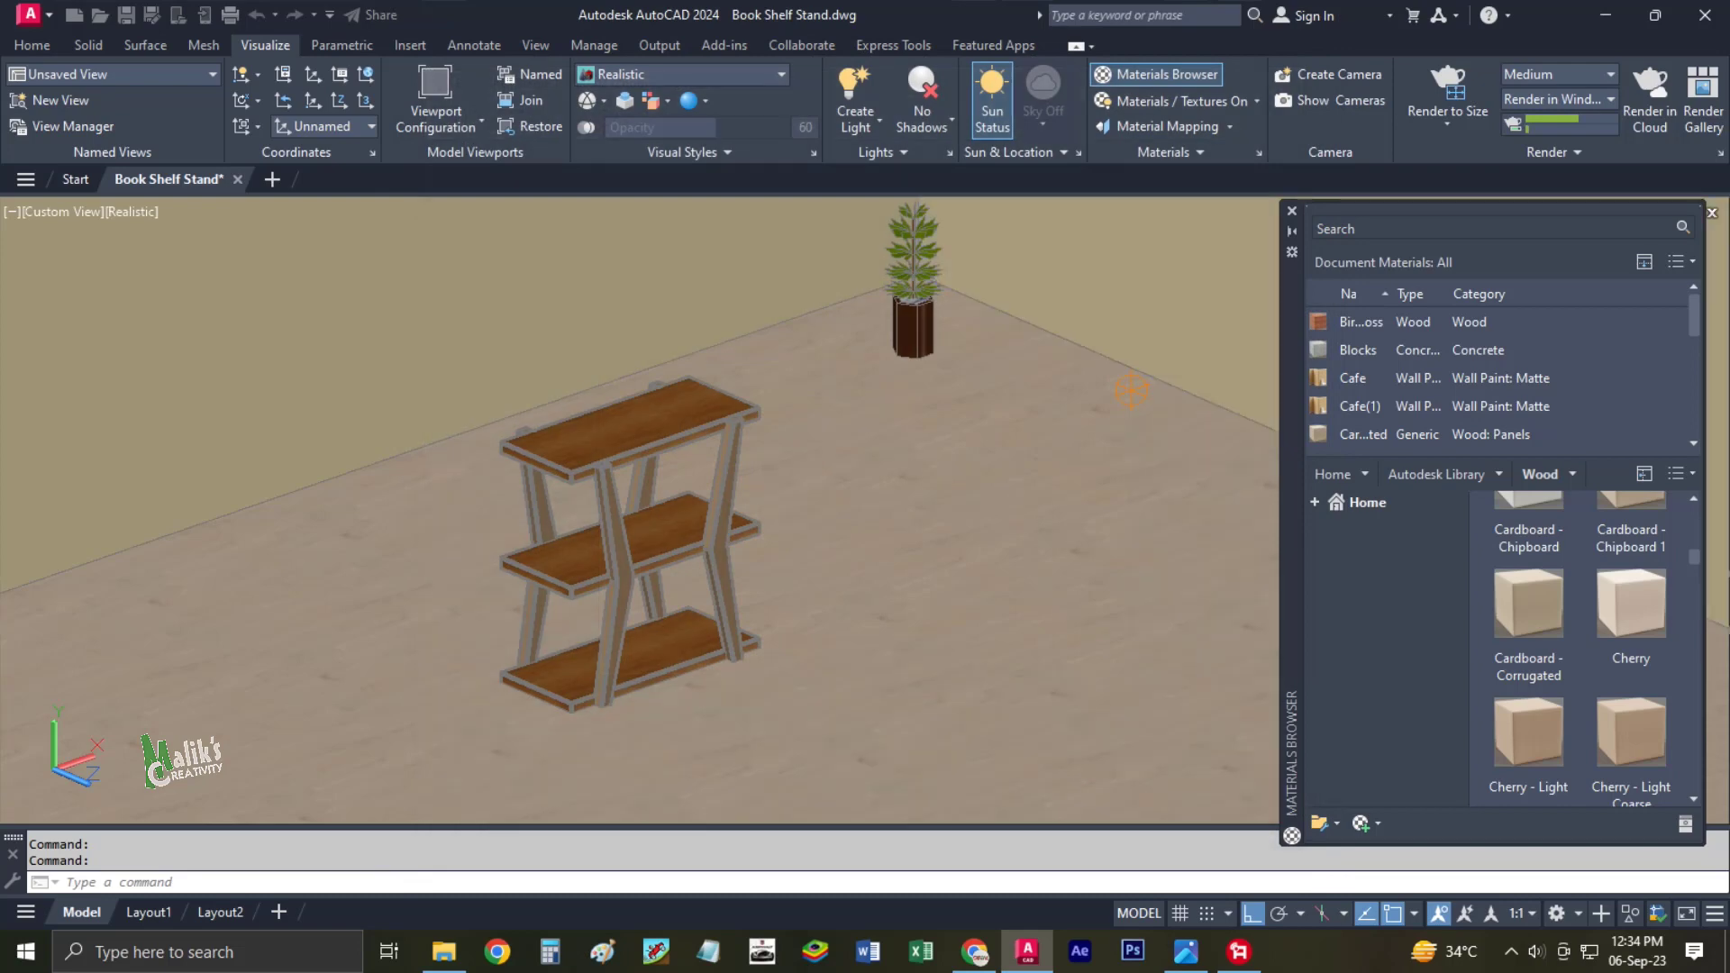
{"action": "scroll", "coordinate": [740, 554], "scroll_direction": "up", "scroll_amount": 2}
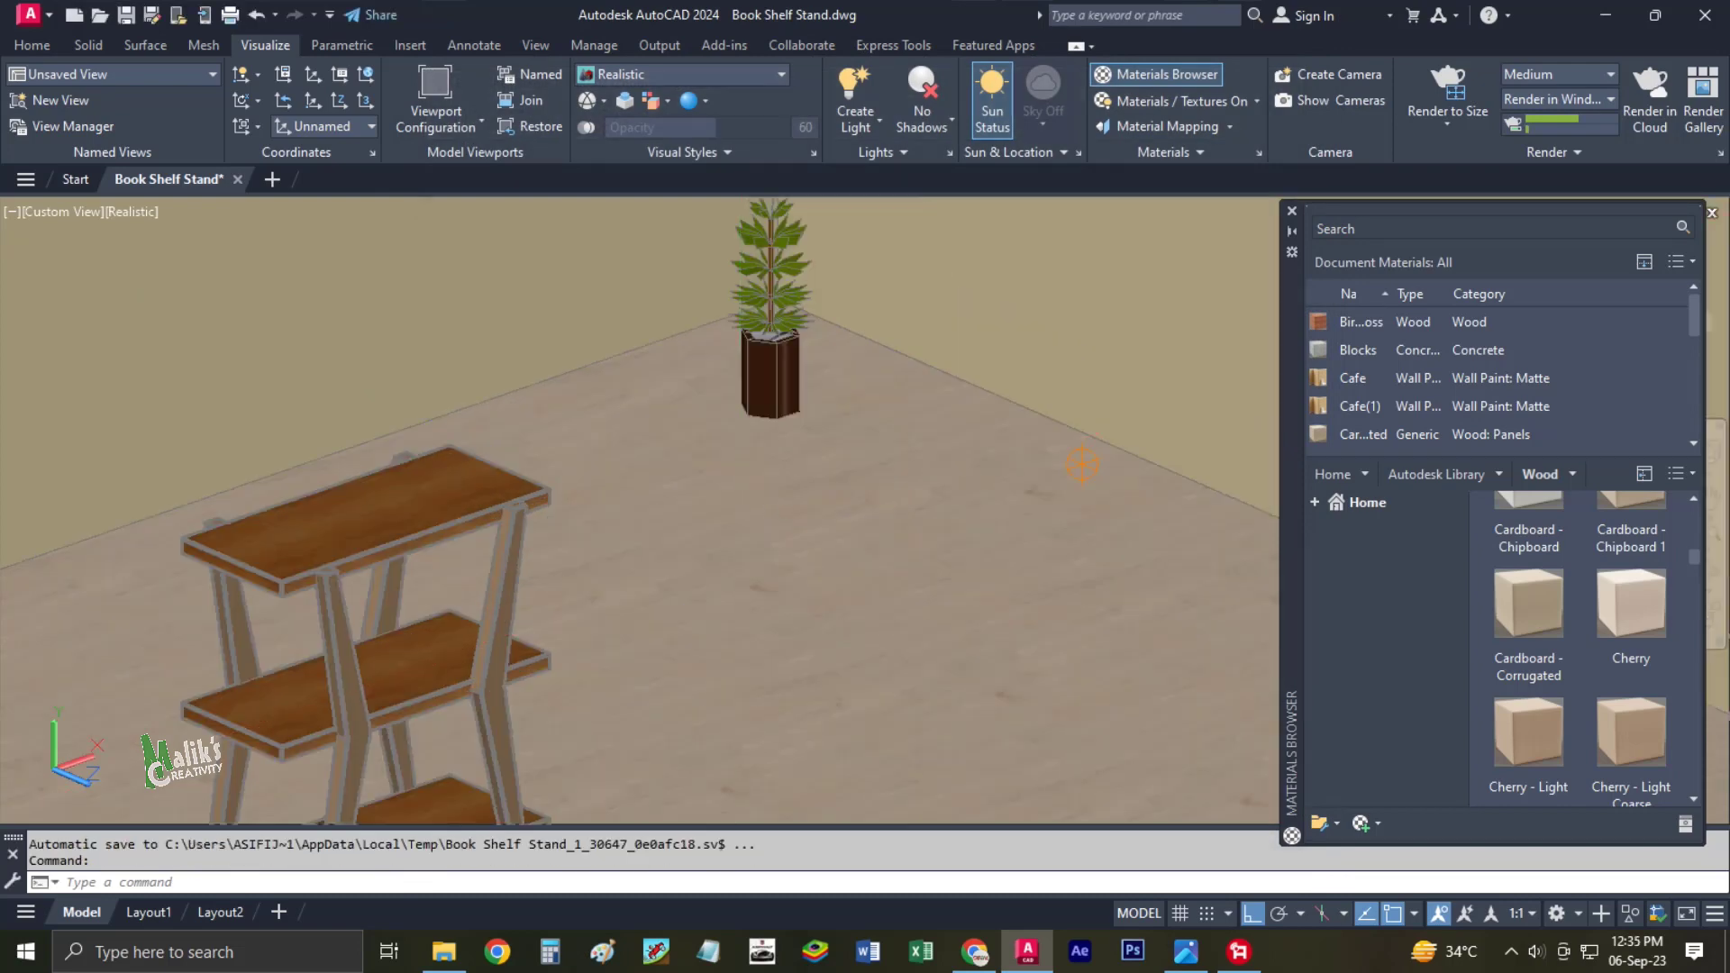
{"action": "middle_click_drag", "start_coordinate": [773, 502], "coordinate": [920, 486]}
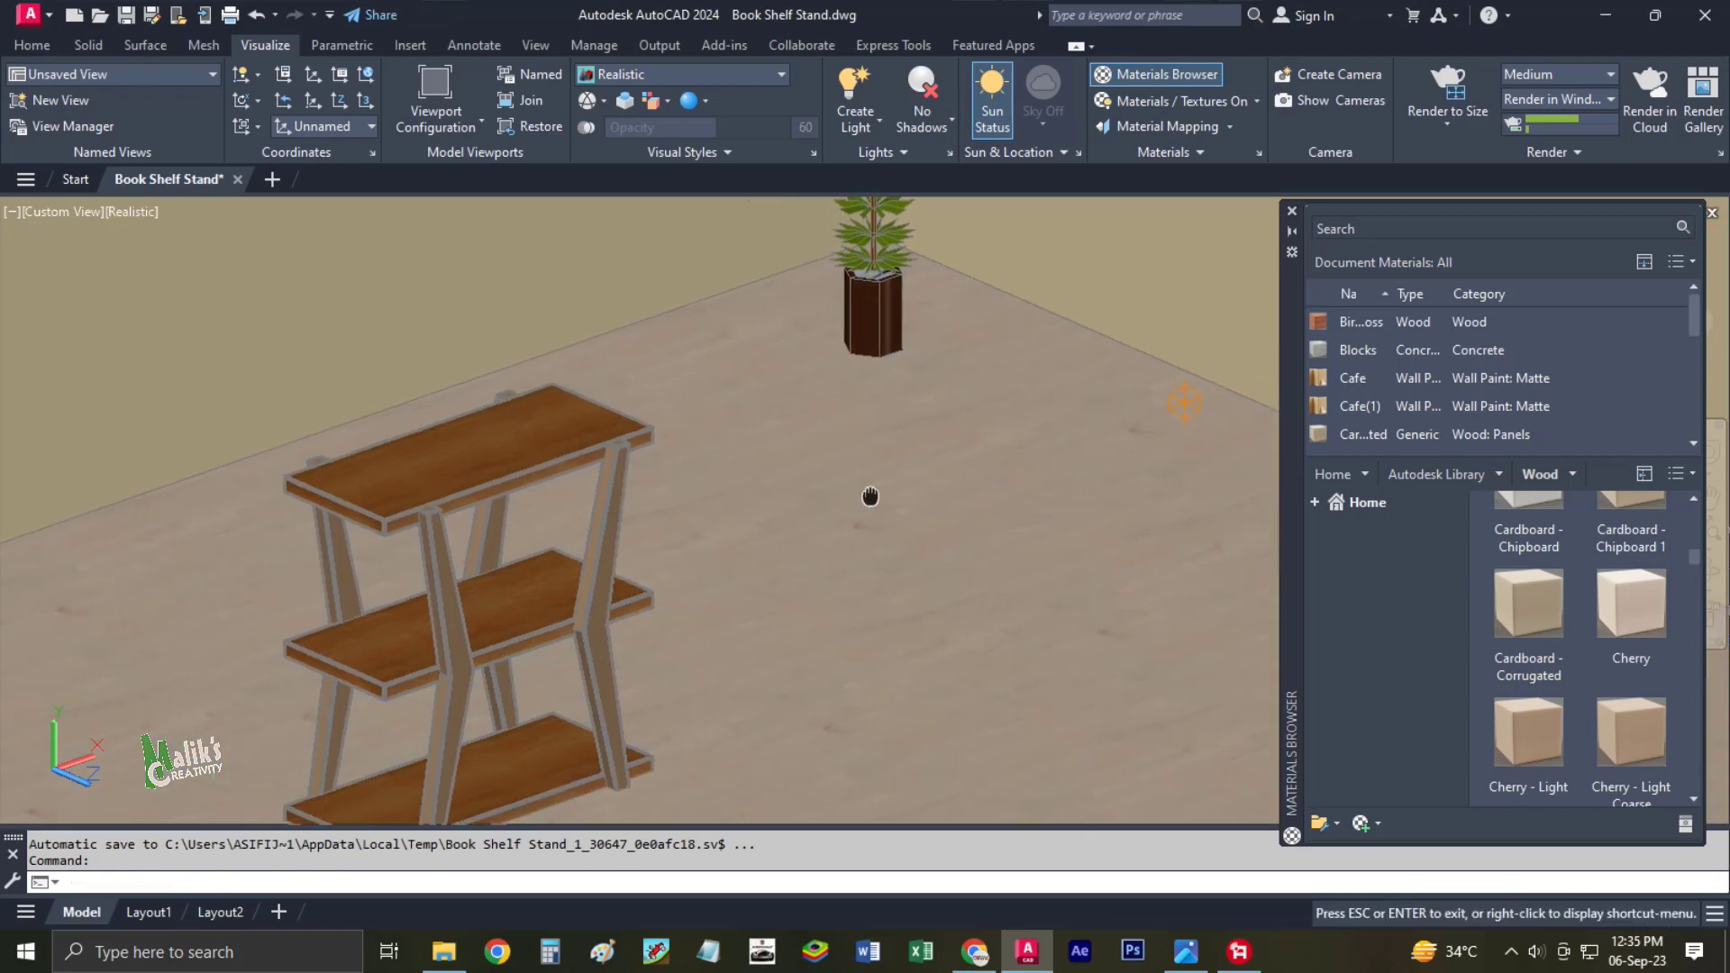
Render the shelf-and-plant room scene until it reaches 100%, zooming the render window.
{"action": "key", "text": "Escape"}
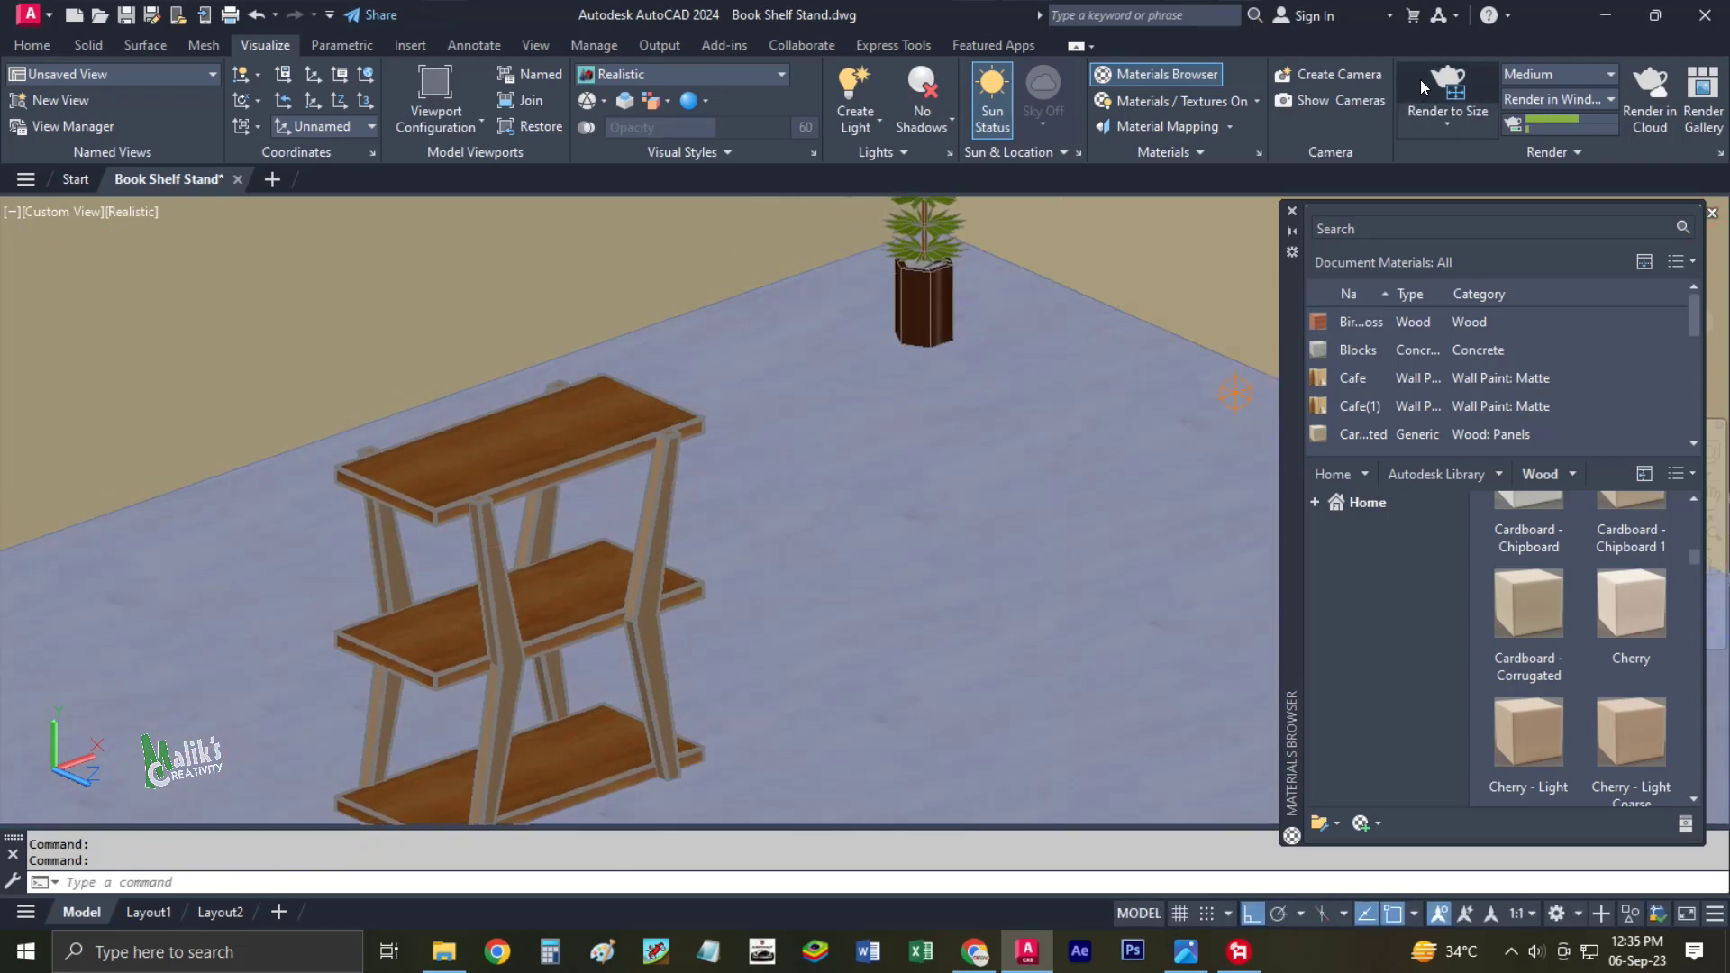
{"action": "left_click", "coordinate": [1433, 86]}
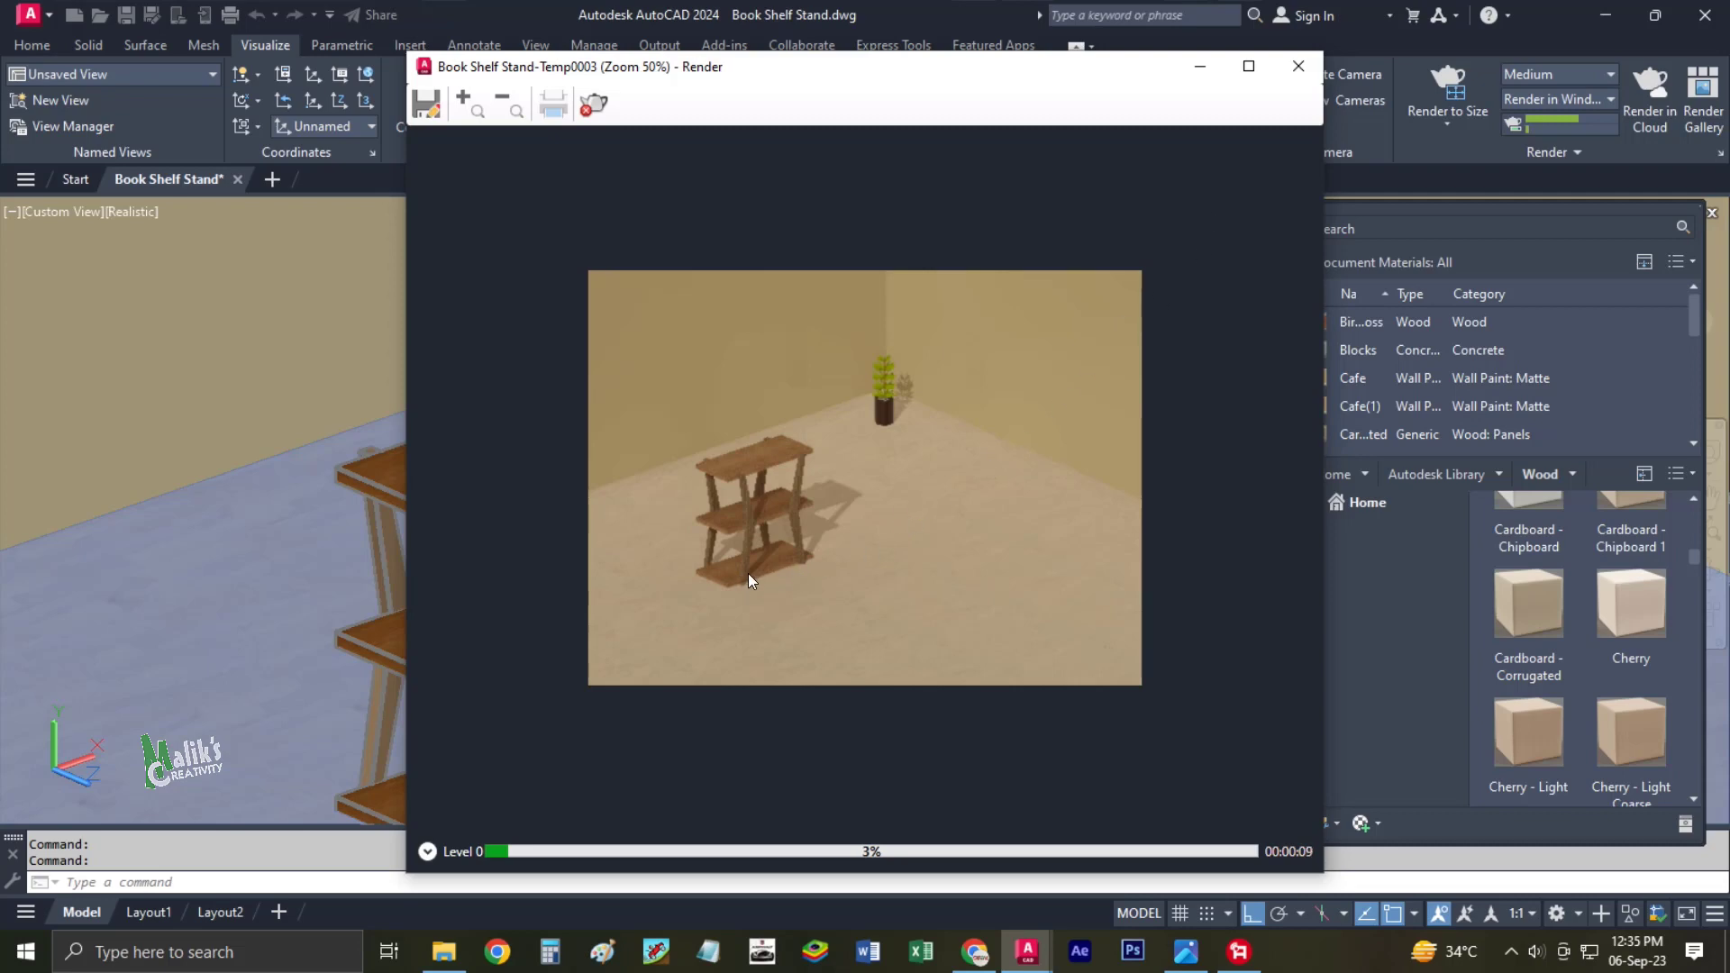
{"action": "scroll", "coordinate": [749, 579], "scroll_direction": "up", "scroll_amount": 1}
{"action": "scroll", "coordinate": [861, 514], "scroll_direction": "down", "scroll_amount": 1}
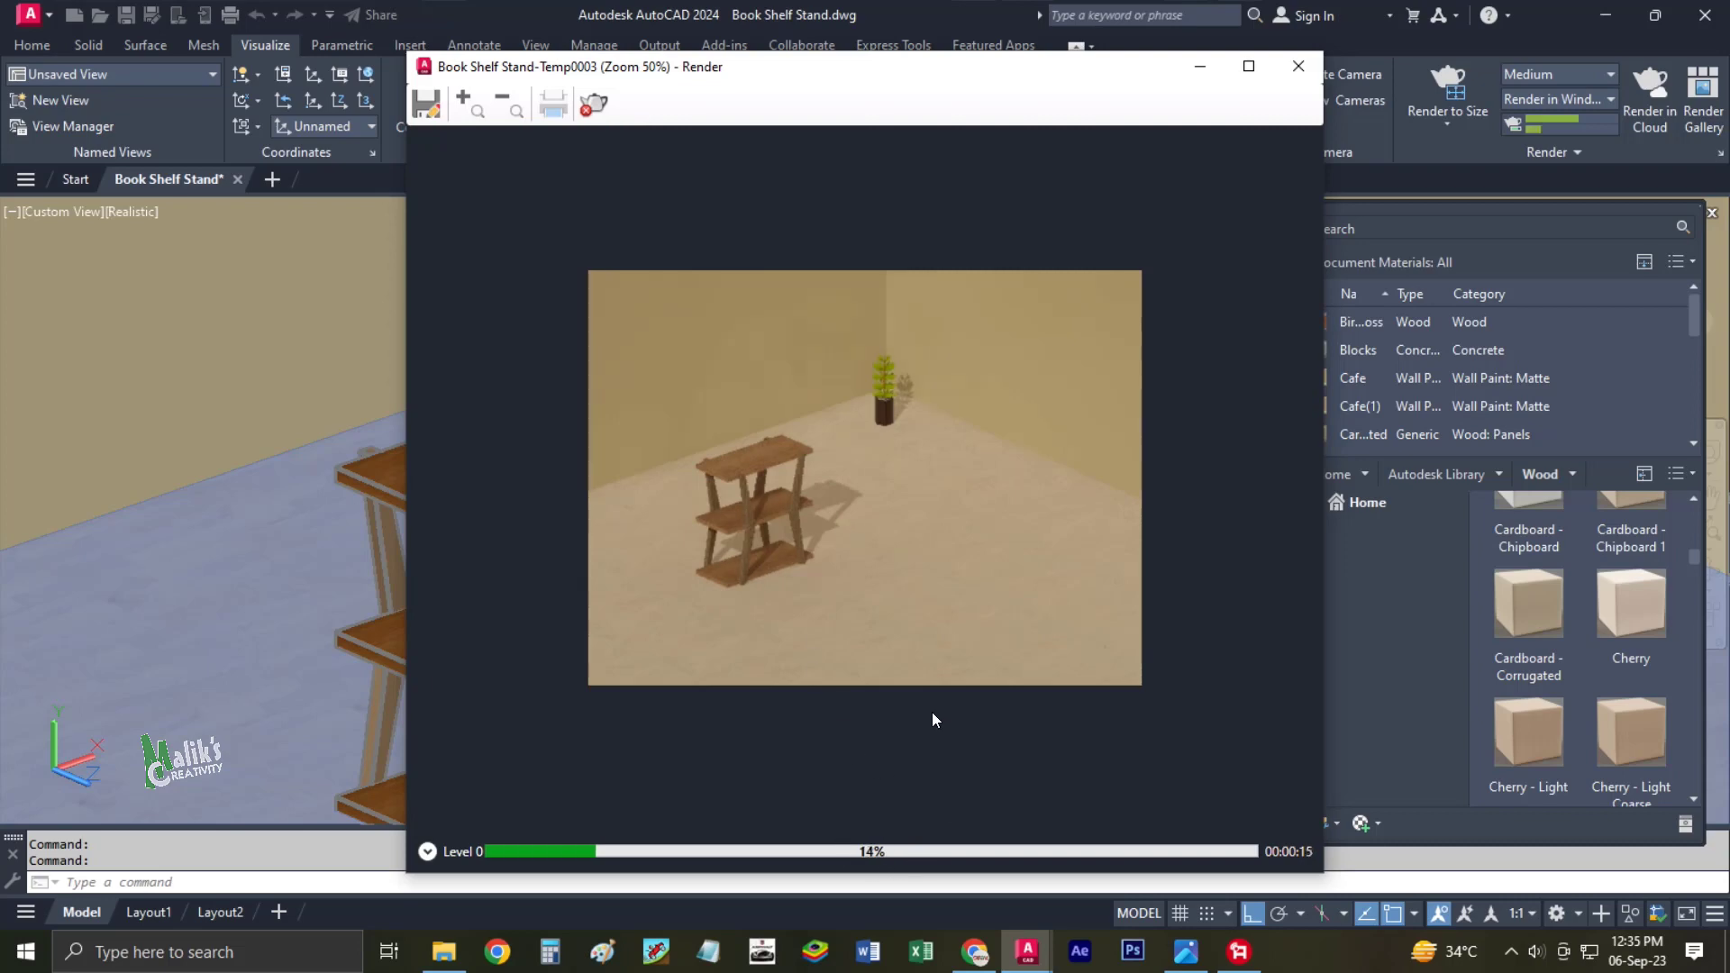
{"action": "scroll", "coordinate": [701, 525], "scroll_direction": "up", "scroll_amount": 2}
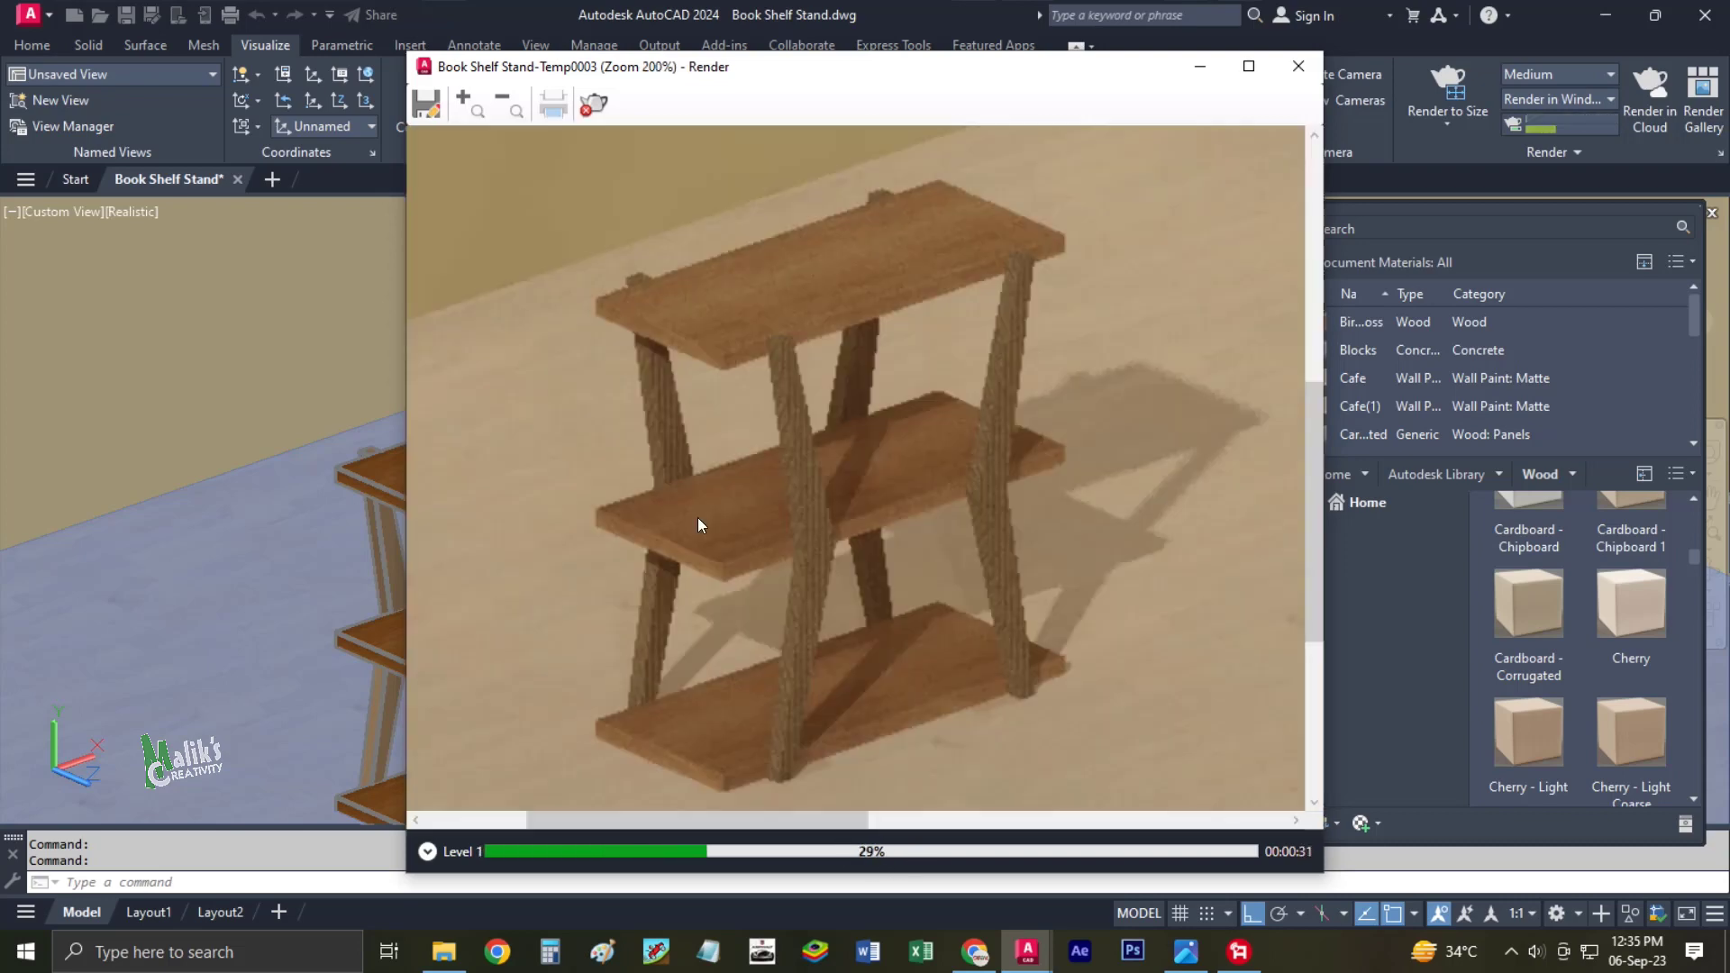
{"action": "scroll", "coordinate": [701, 524], "scroll_direction": "down", "scroll_amount": 2}
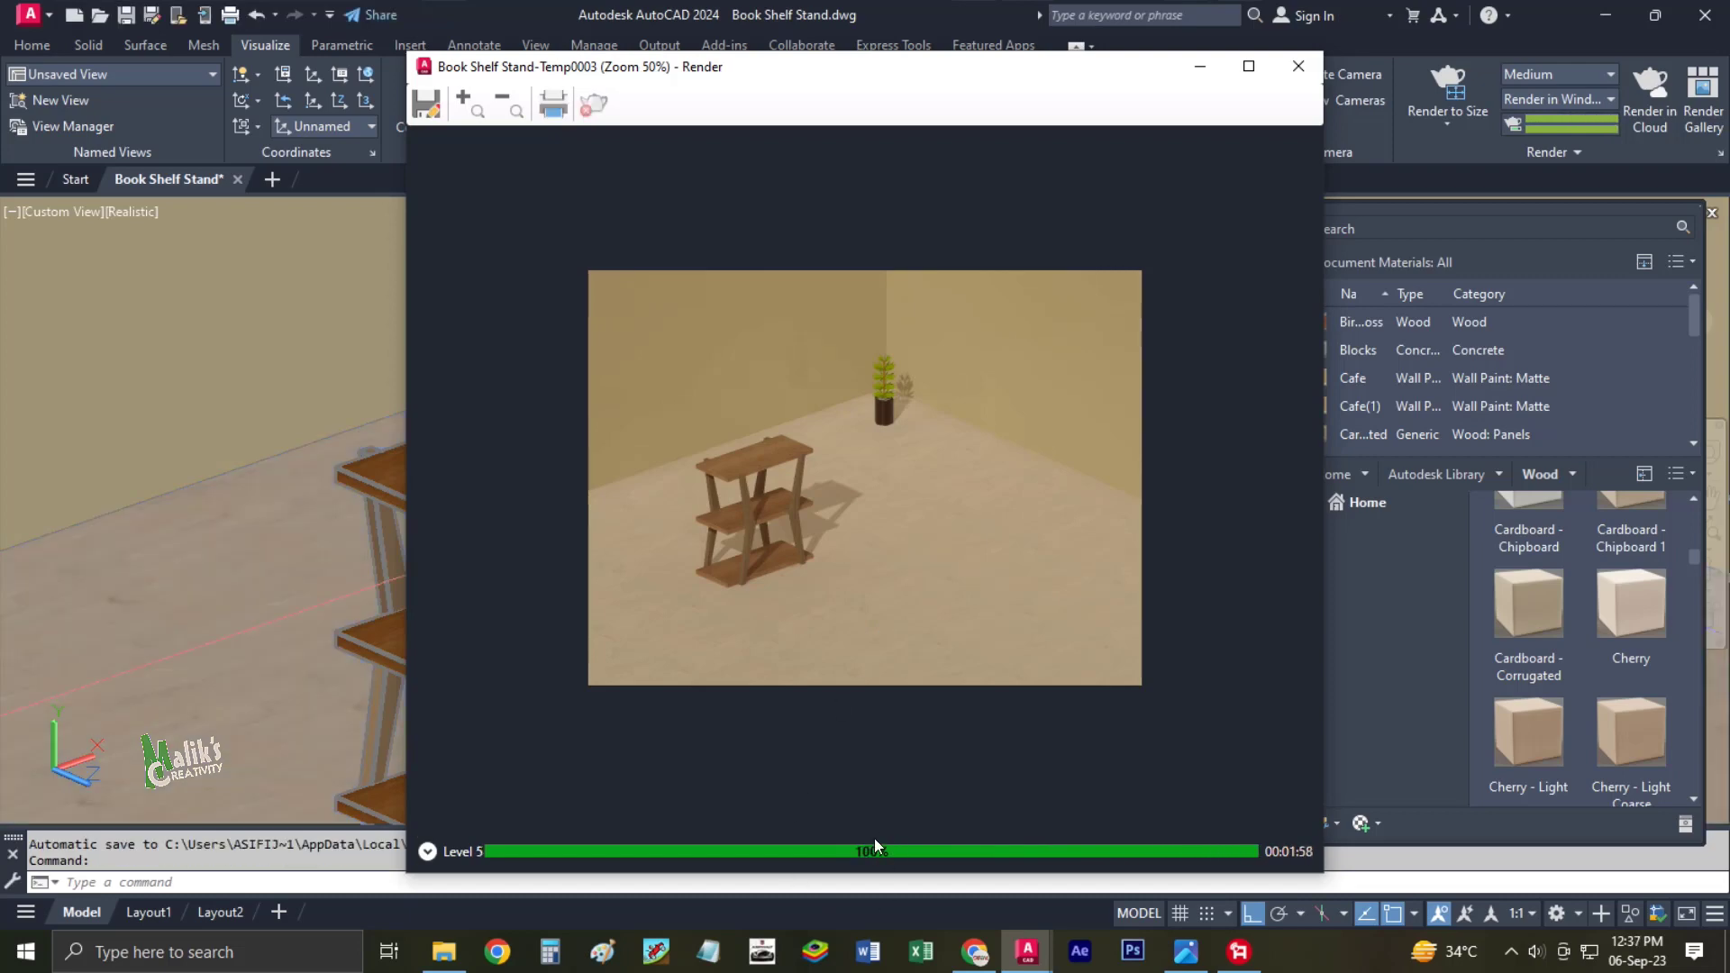
{"action": "scroll", "coordinate": [739, 481], "scroll_direction": "up", "scroll_amount": 3}
{"action": "scroll", "coordinate": [851, 575], "scroll_direction": "down", "scroll_amount": 1}
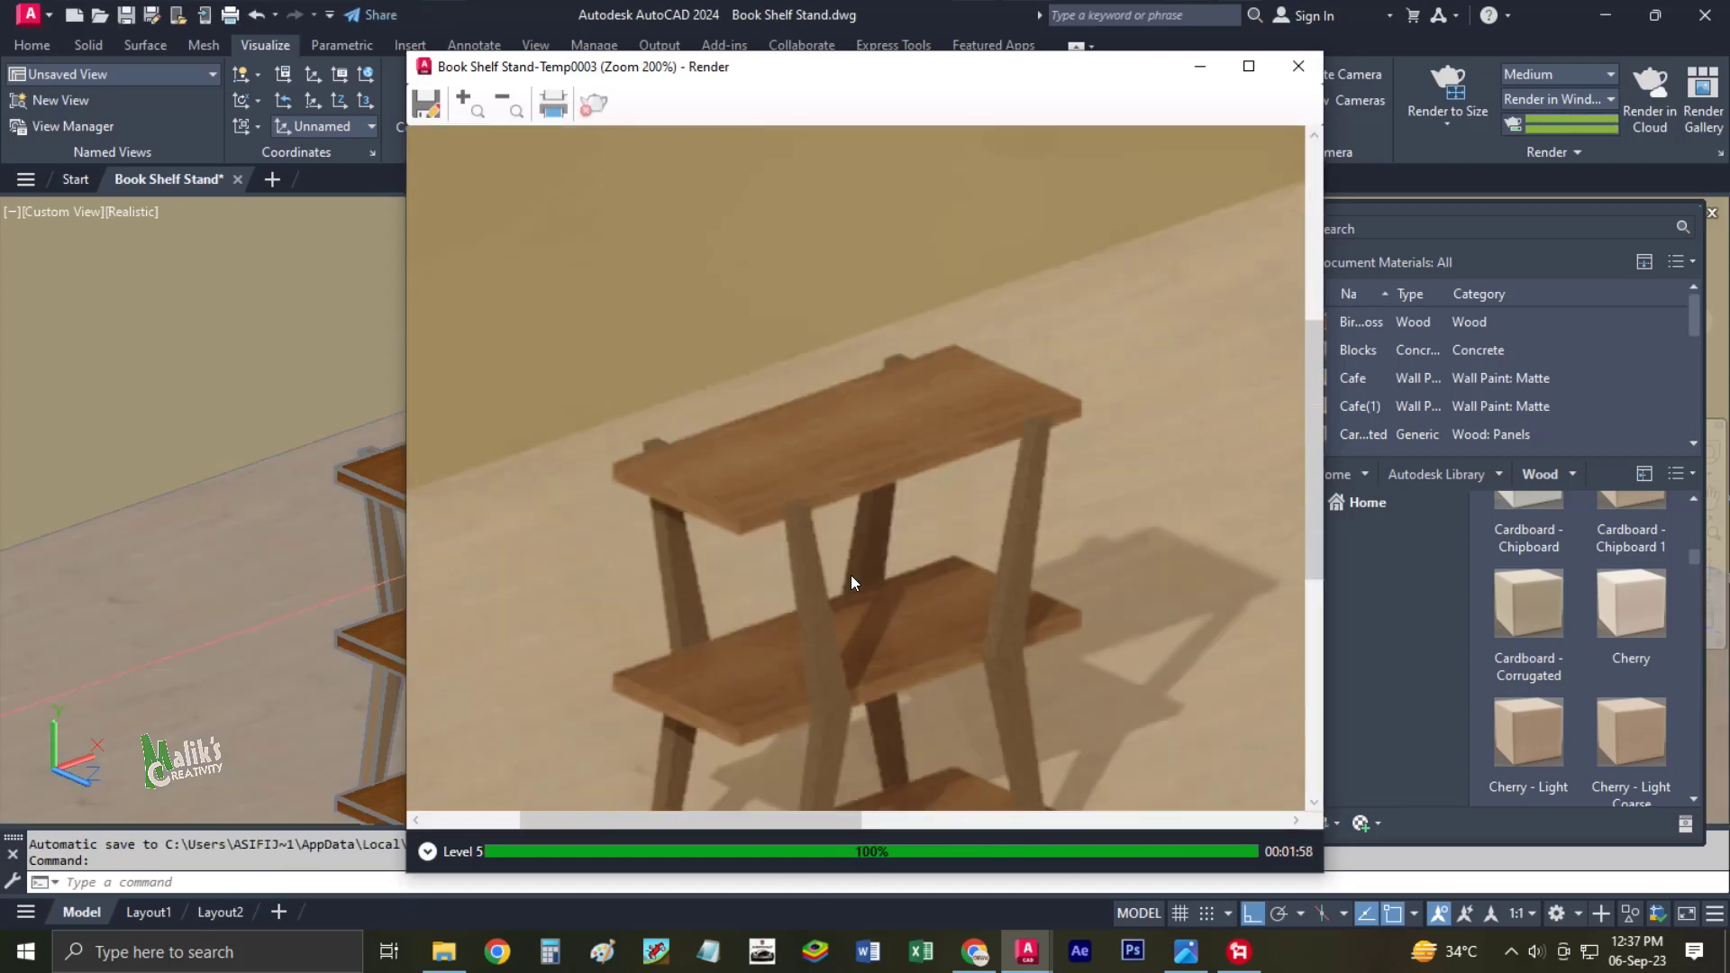
{"action": "scroll", "coordinate": [863, 583], "scroll_direction": "down", "scroll_amount": 1}
{"action": "scroll", "coordinate": [928, 634], "scroll_direction": "down", "scroll_amount": 1}
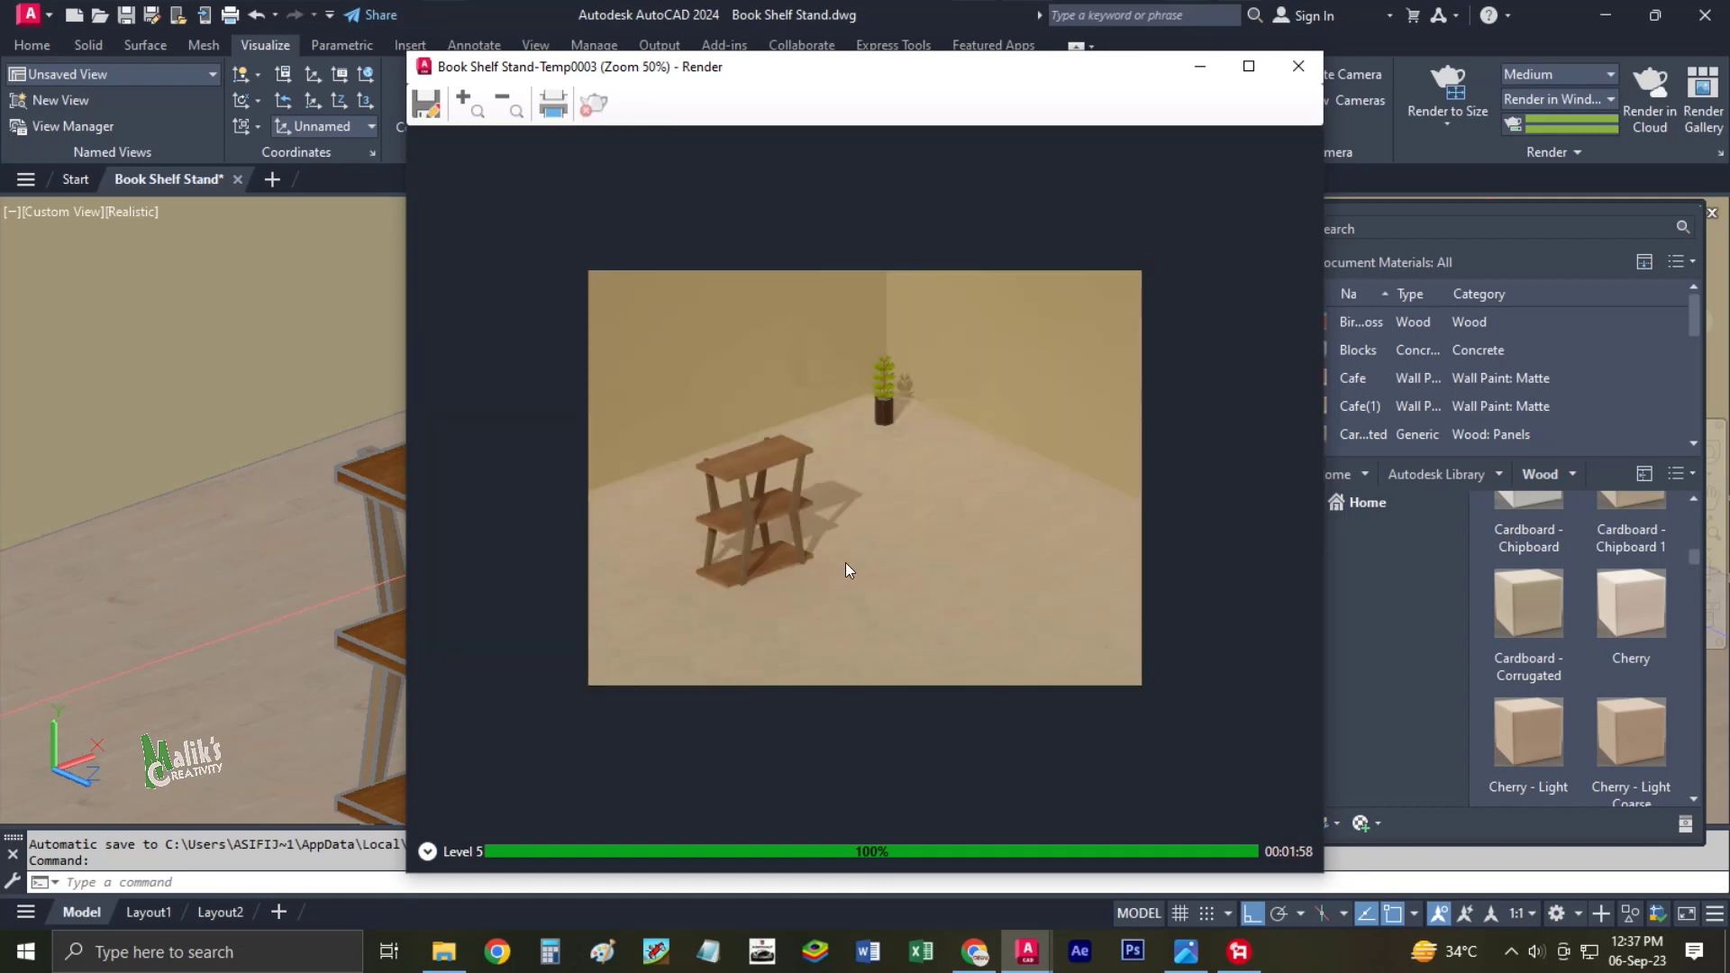
{"action": "scroll", "coordinate": [858, 571], "scroll_direction": "up", "scroll_amount": 1}
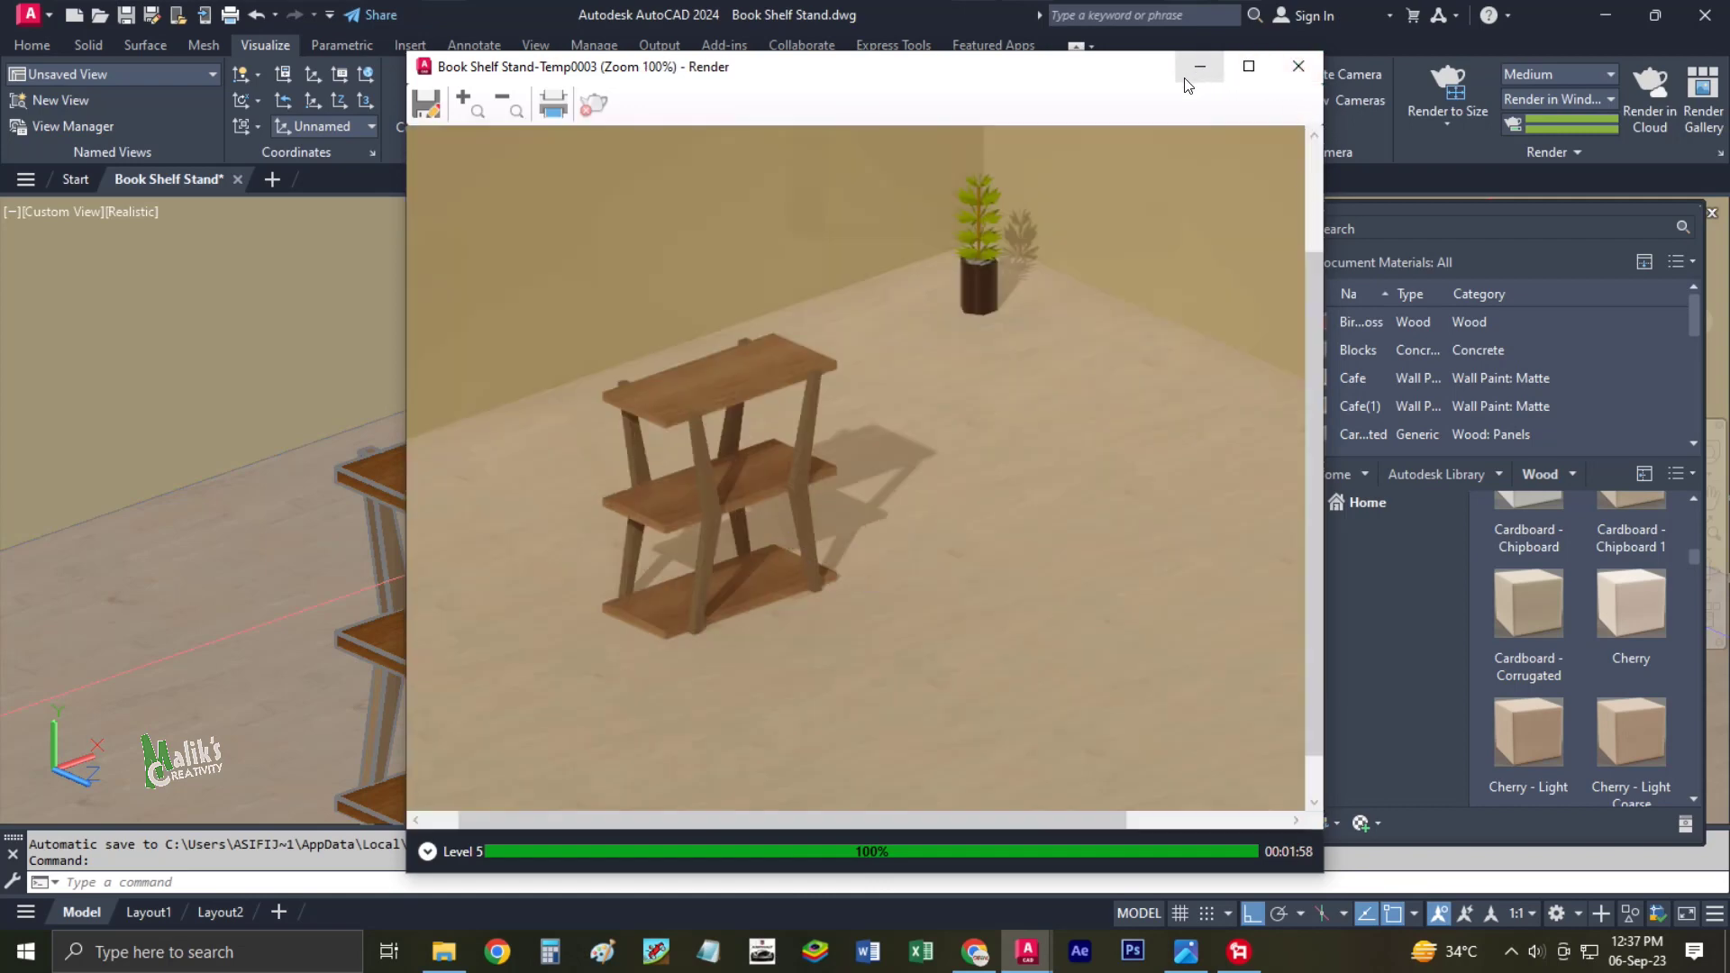
Save the render as JPEG file Book Shelf Stand-Temp0003.jpeg with quality 95.
{"action": "left_click", "coordinate": [429, 106]}
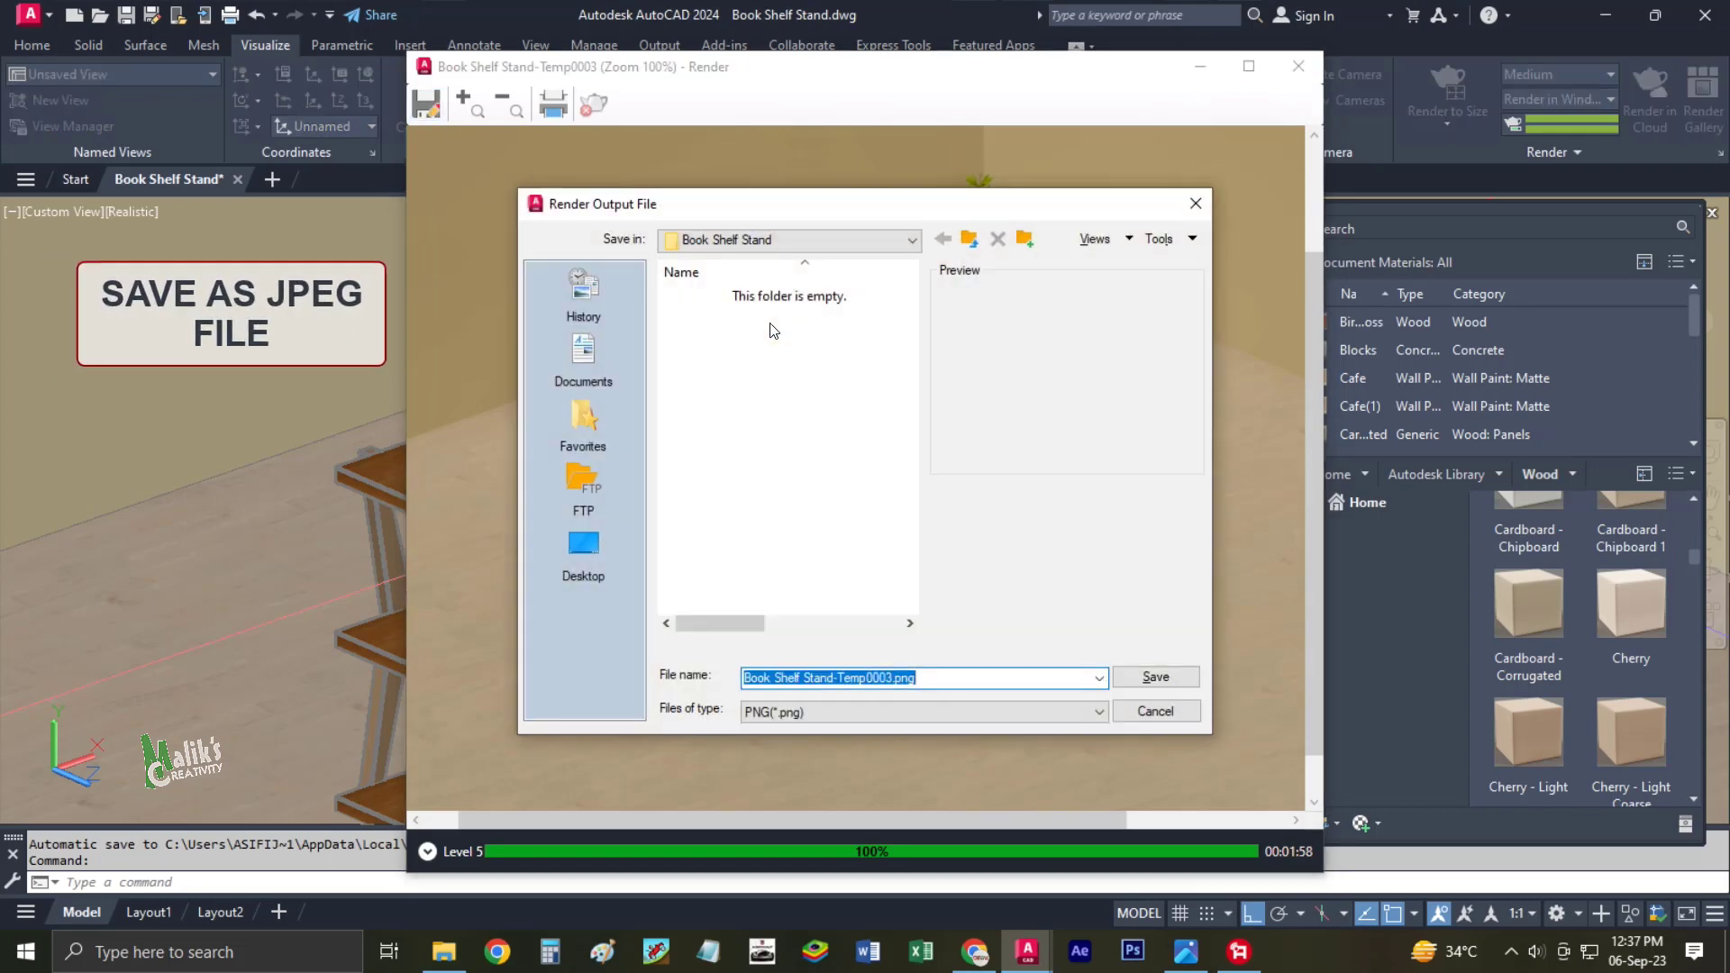
{"action": "left_click", "coordinate": [829, 710]}
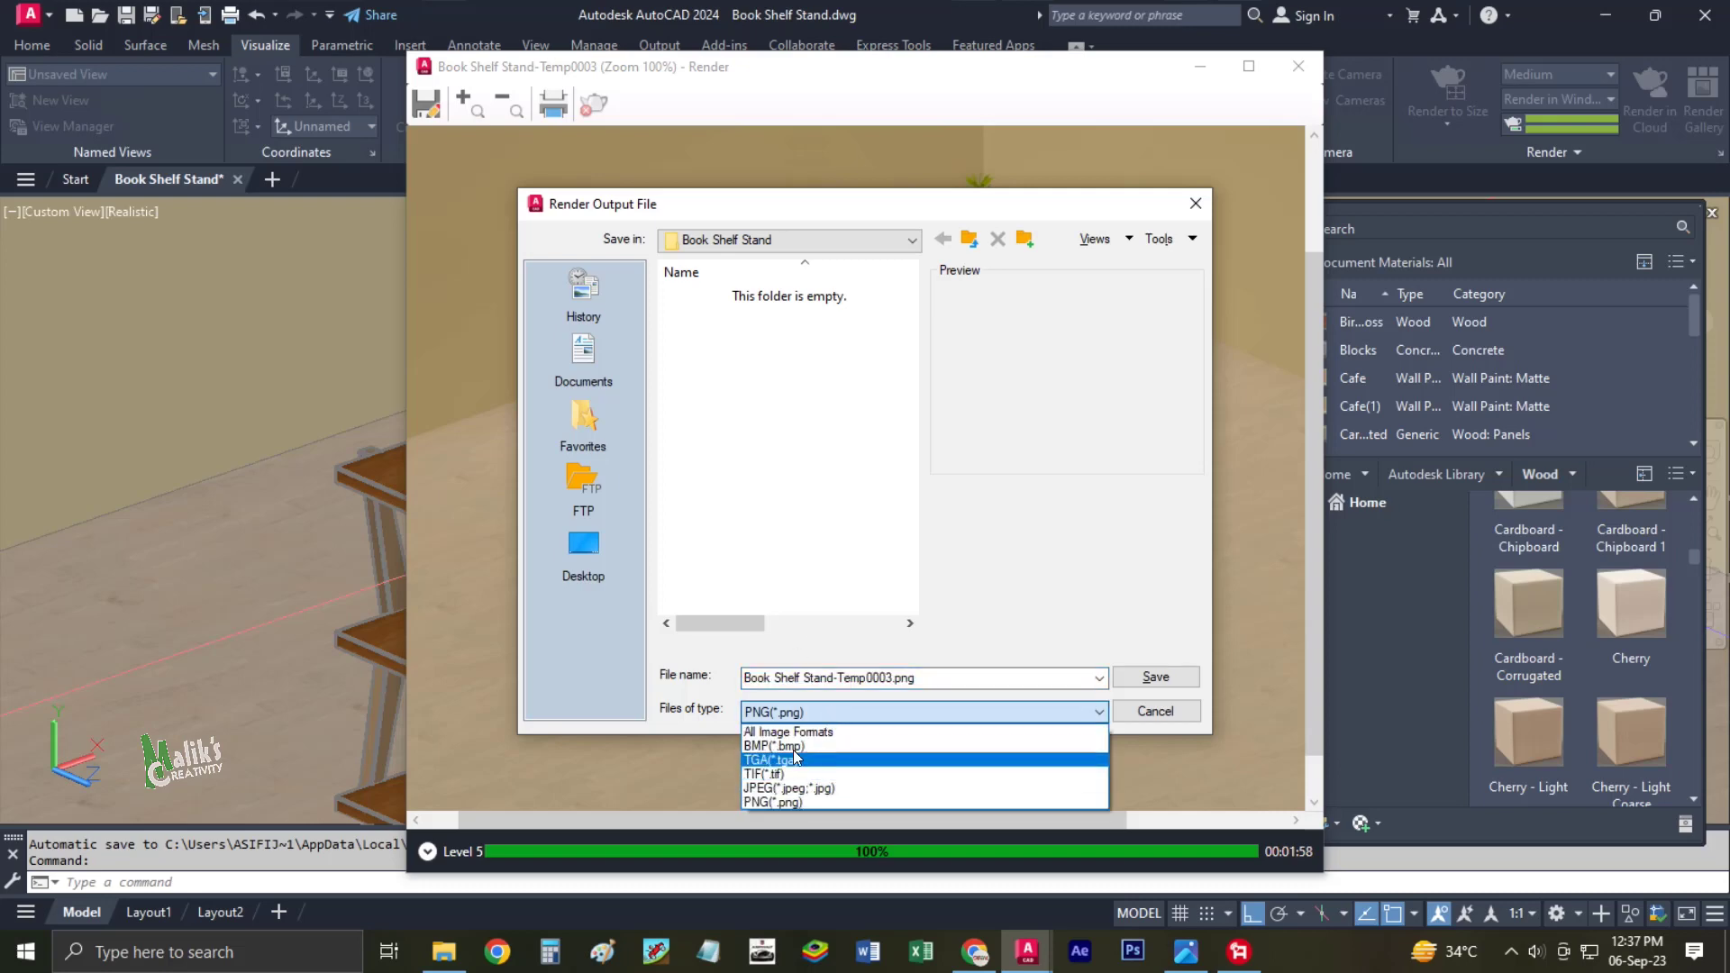
{"action": "left_click", "coordinate": [788, 787]}
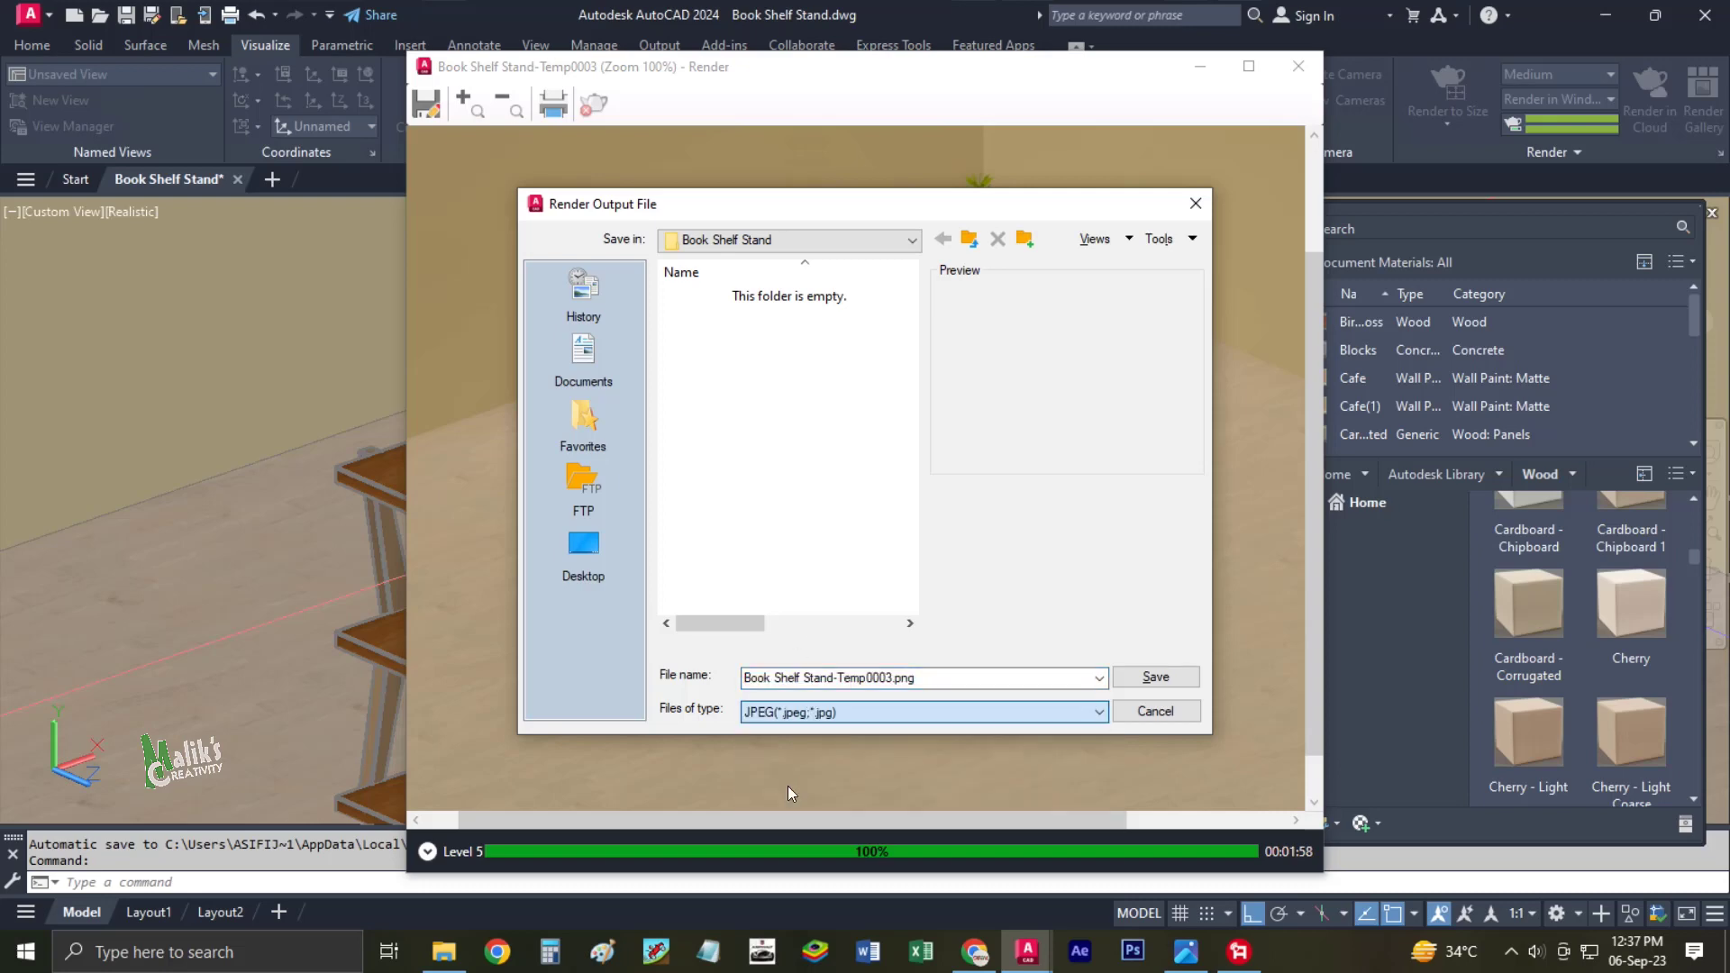
{"action": "left_click", "coordinate": [1154, 678]}
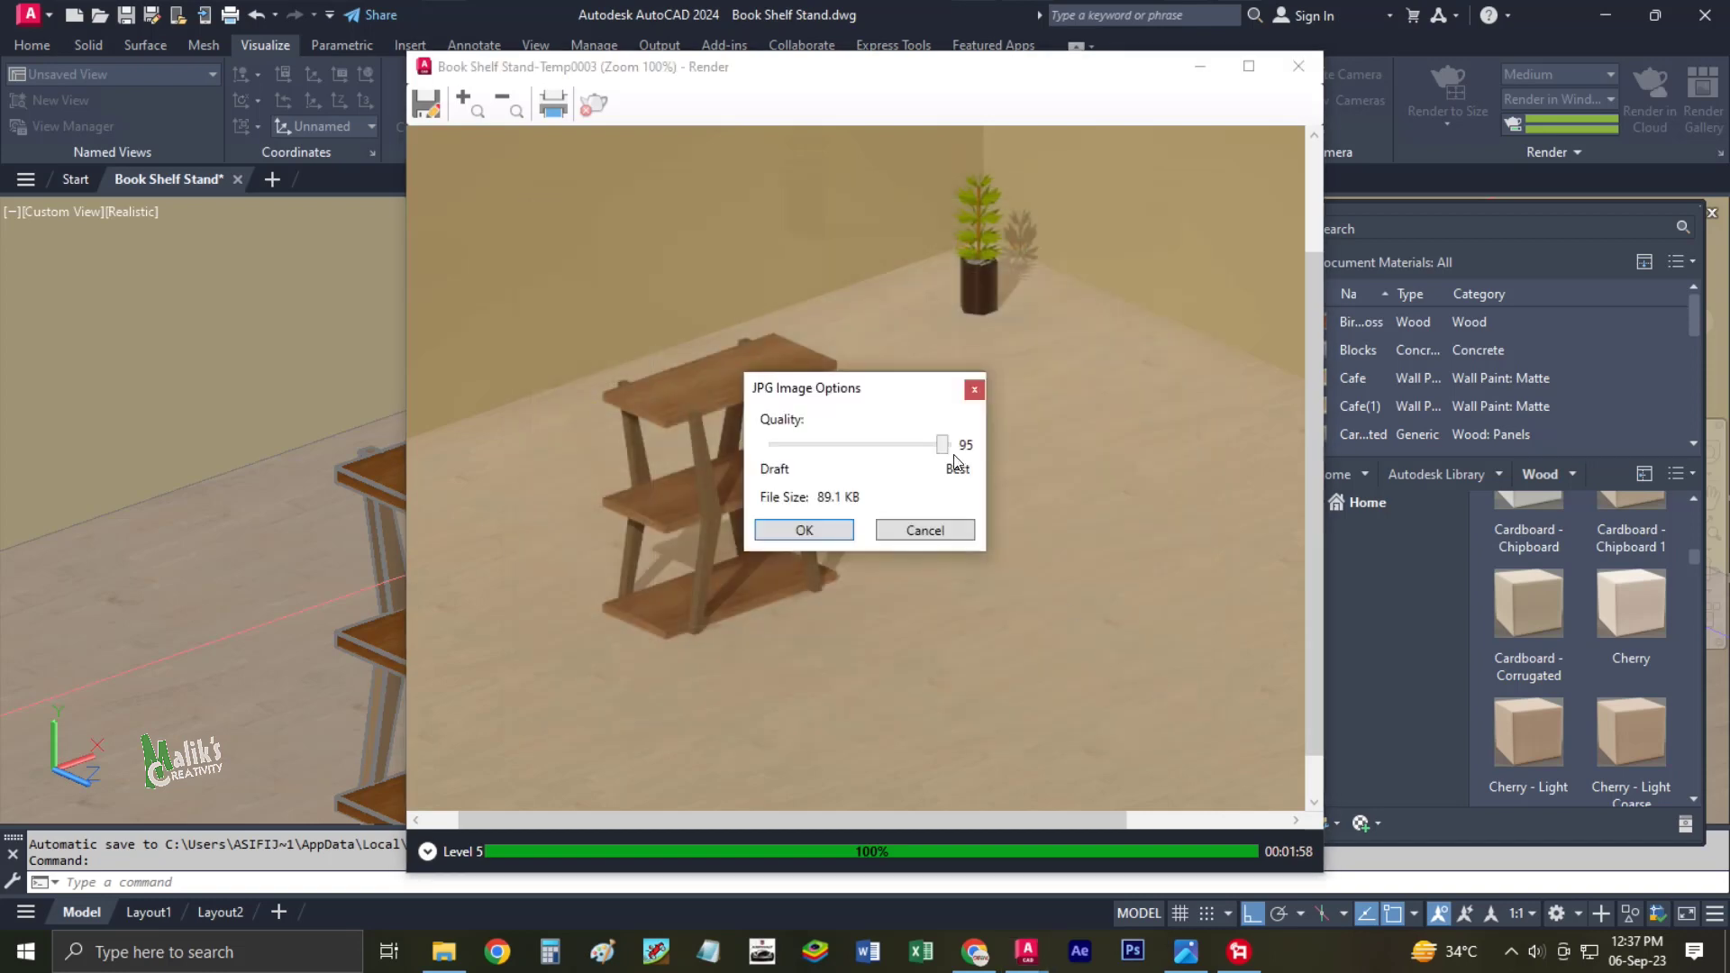
{"action": "left_click", "coordinate": [815, 533]}
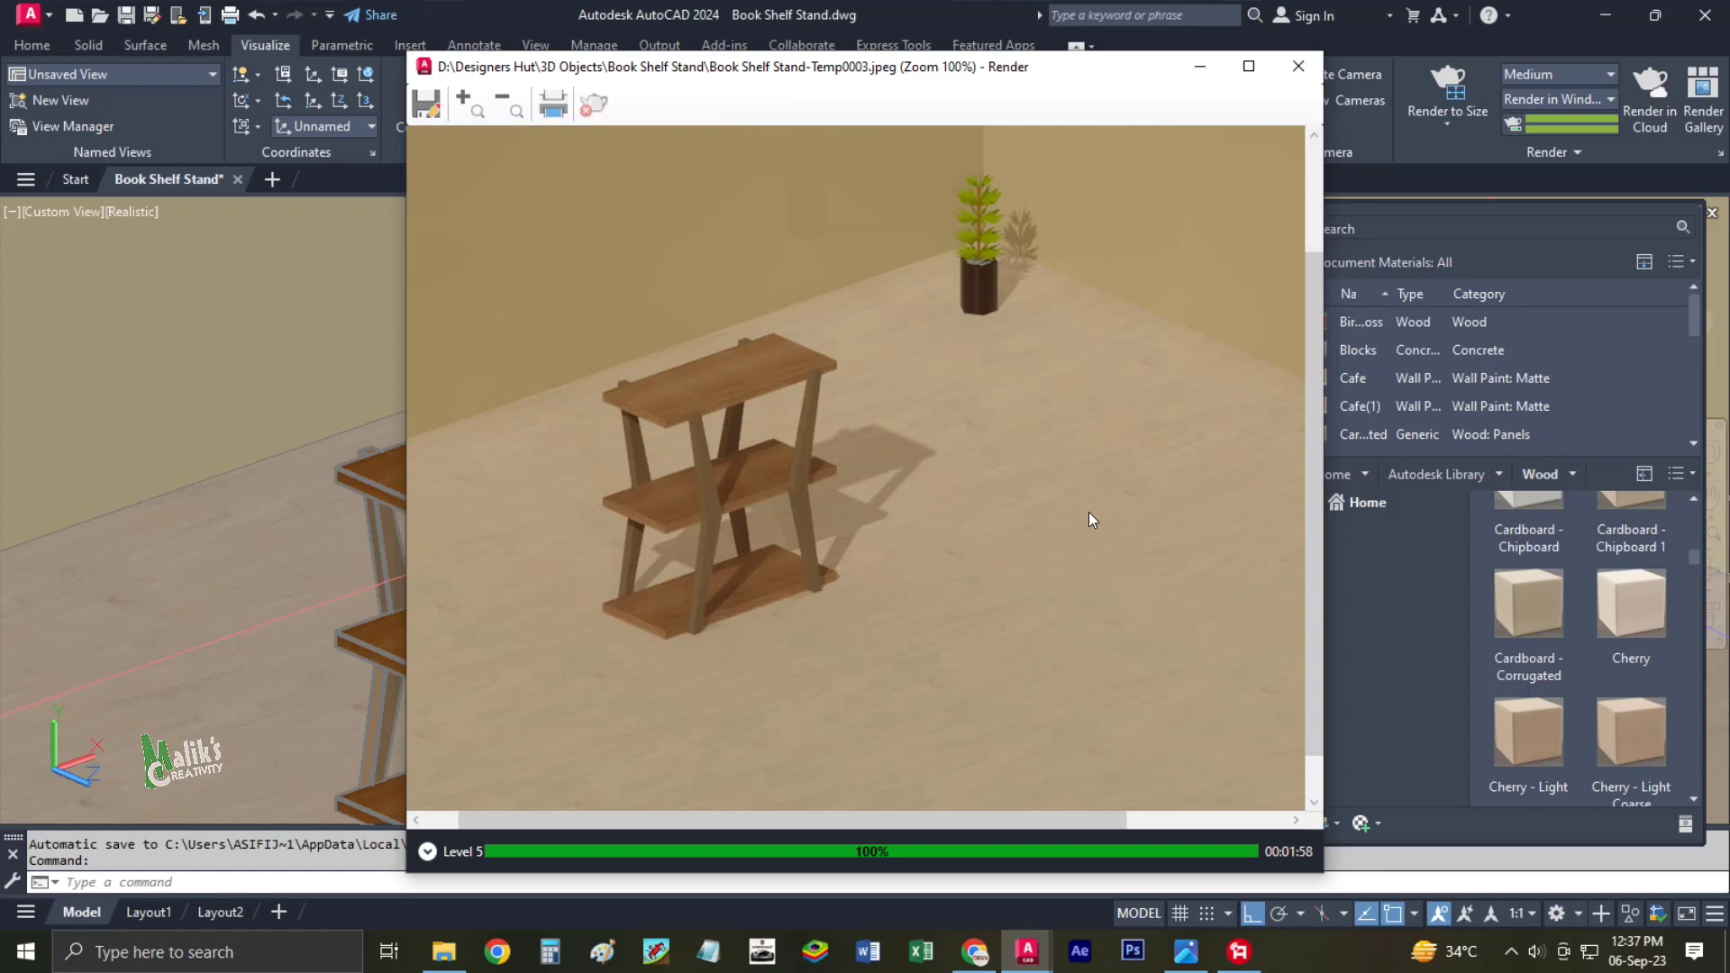
Minimize the Render window, then zoom, pan and orbit to frame the shelf close up.
{"action": "left_click", "coordinate": [1207, 79]}
{"action": "scroll", "coordinate": [707, 544], "scroll_direction": "up", "scroll_amount": 2}
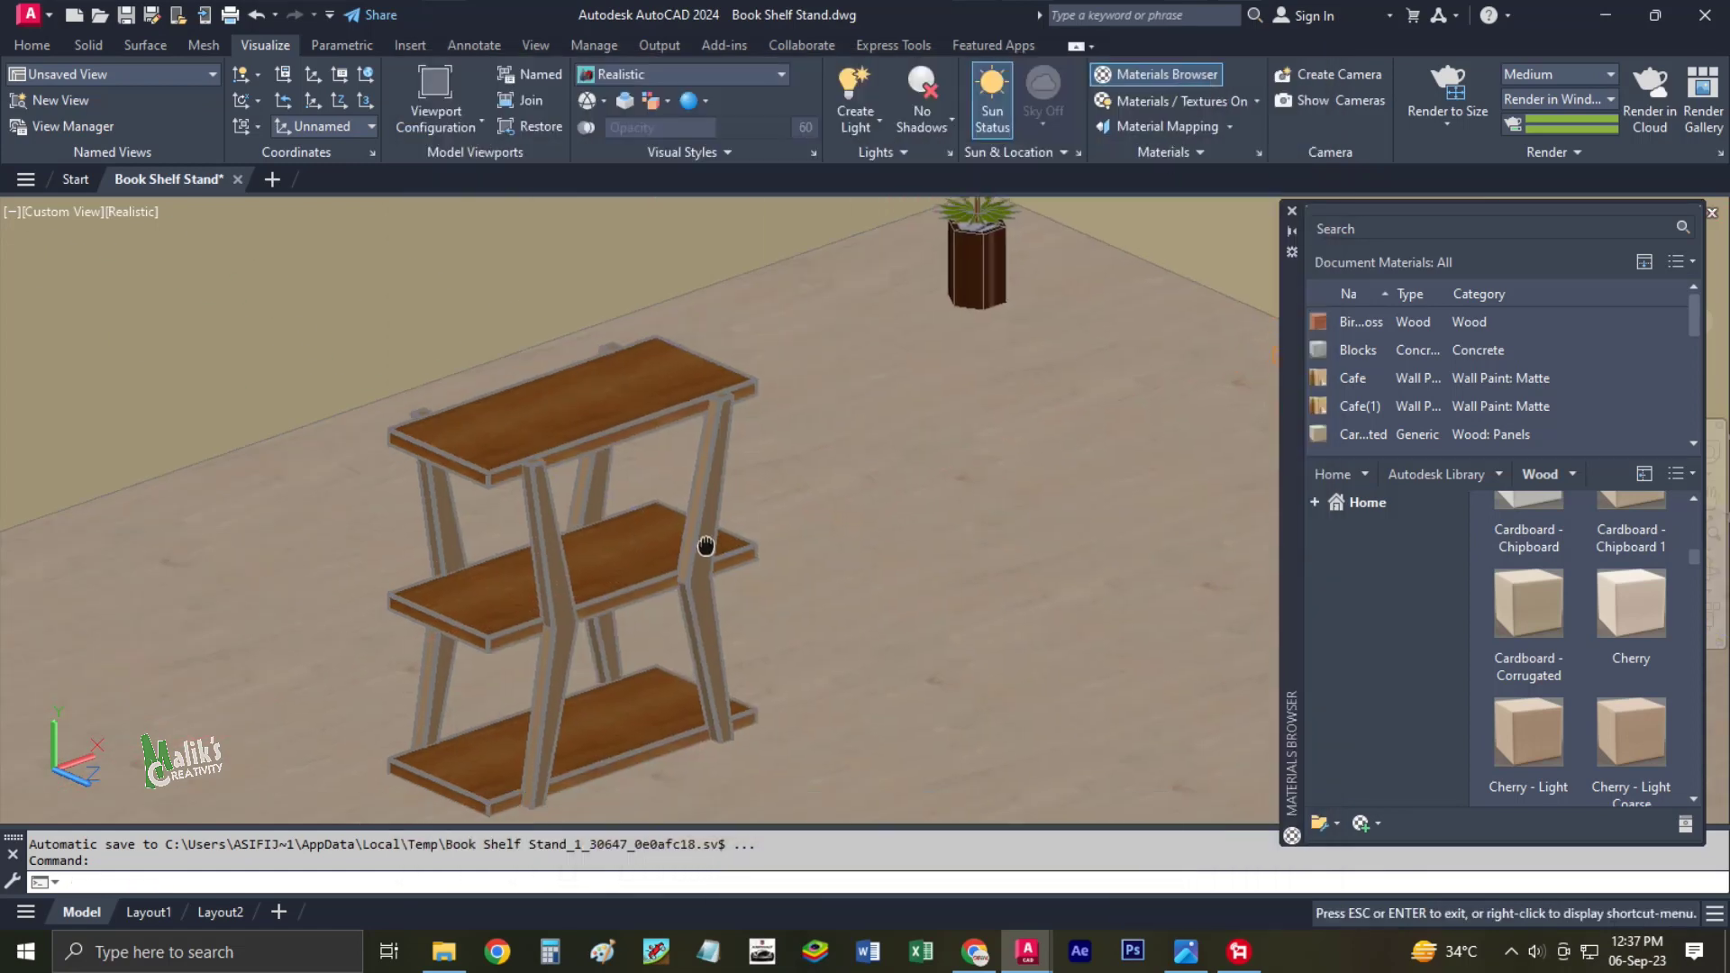
{"action": "mouse_move", "coordinate": [707, 544]}
{"action": "middle_mouse_down"}
{"action": "mouse_move", "coordinate": [756, 502]}
{"action": "mouse_move", "coordinate": [876, 514]}
{"action": "mouse_move", "coordinate": [980, 490]}
{"action": "mouse_move", "coordinate": [596, 492]}
{"action": "mouse_move", "coordinate": [704, 504]}
{"action": "mouse_move", "coordinate": [690, 483]}
{"action": "mouse_move", "coordinate": [708, 488]}
{"action": "mouse_move", "coordinate": [650, 503]}
{"action": "middle_mouse_up"}
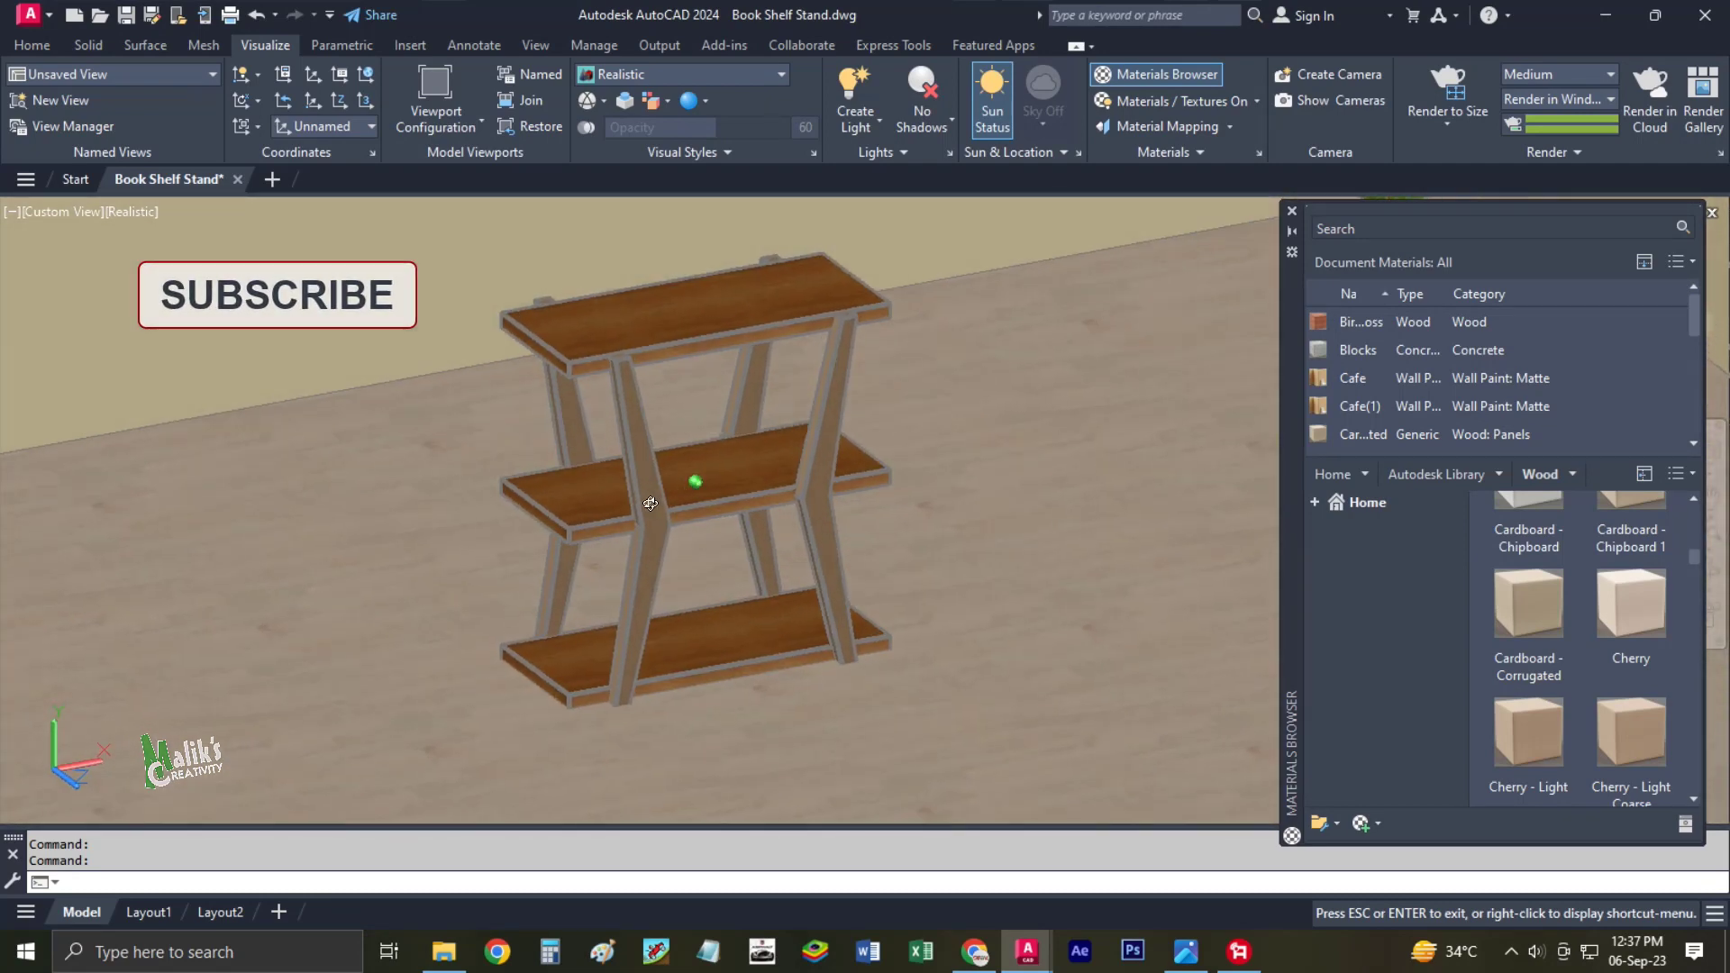
{"action": "mouse_move", "coordinate": [938, 579]}
{"action": "middle_mouse_down"}
{"action": "mouse_move", "coordinate": [991, 556]}
{"action": "mouse_move", "coordinate": [905, 509]}
{"action": "mouse_move", "coordinate": [823, 497]}
{"action": "mouse_move", "coordinate": [773, 252]}
{"action": "middle_mouse_up"}
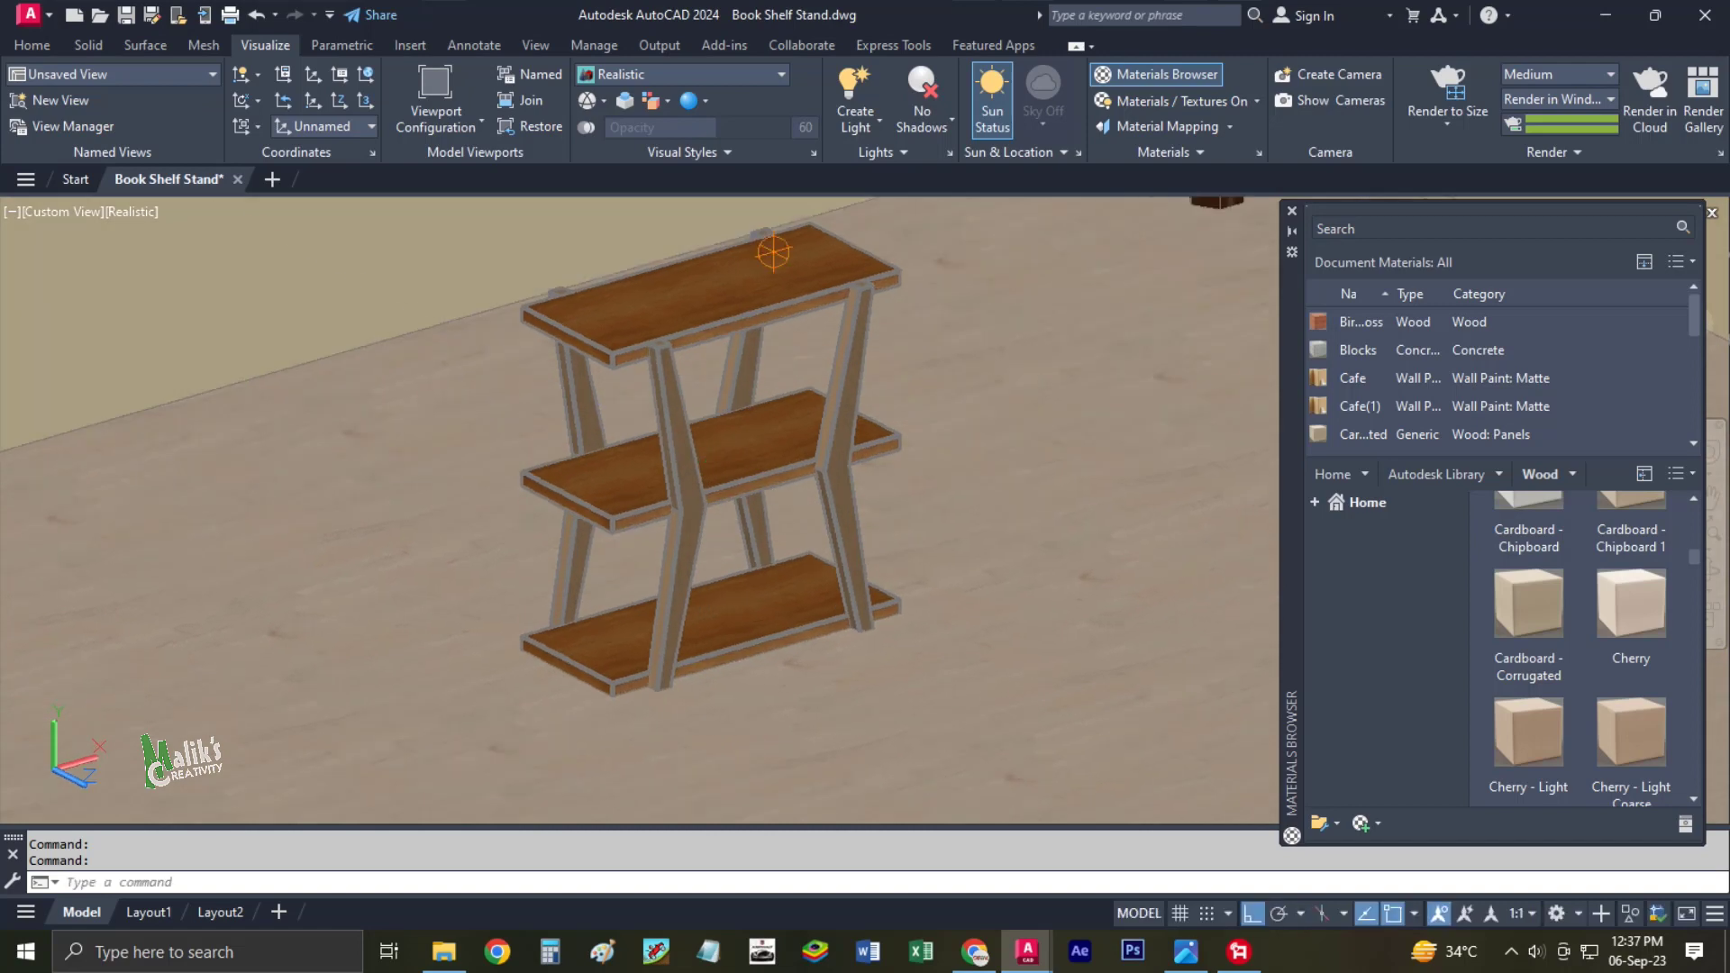
{"action": "middle_click_drag", "start_coordinate": [848, 512], "coordinate": [867, 497], "text": "shift"}
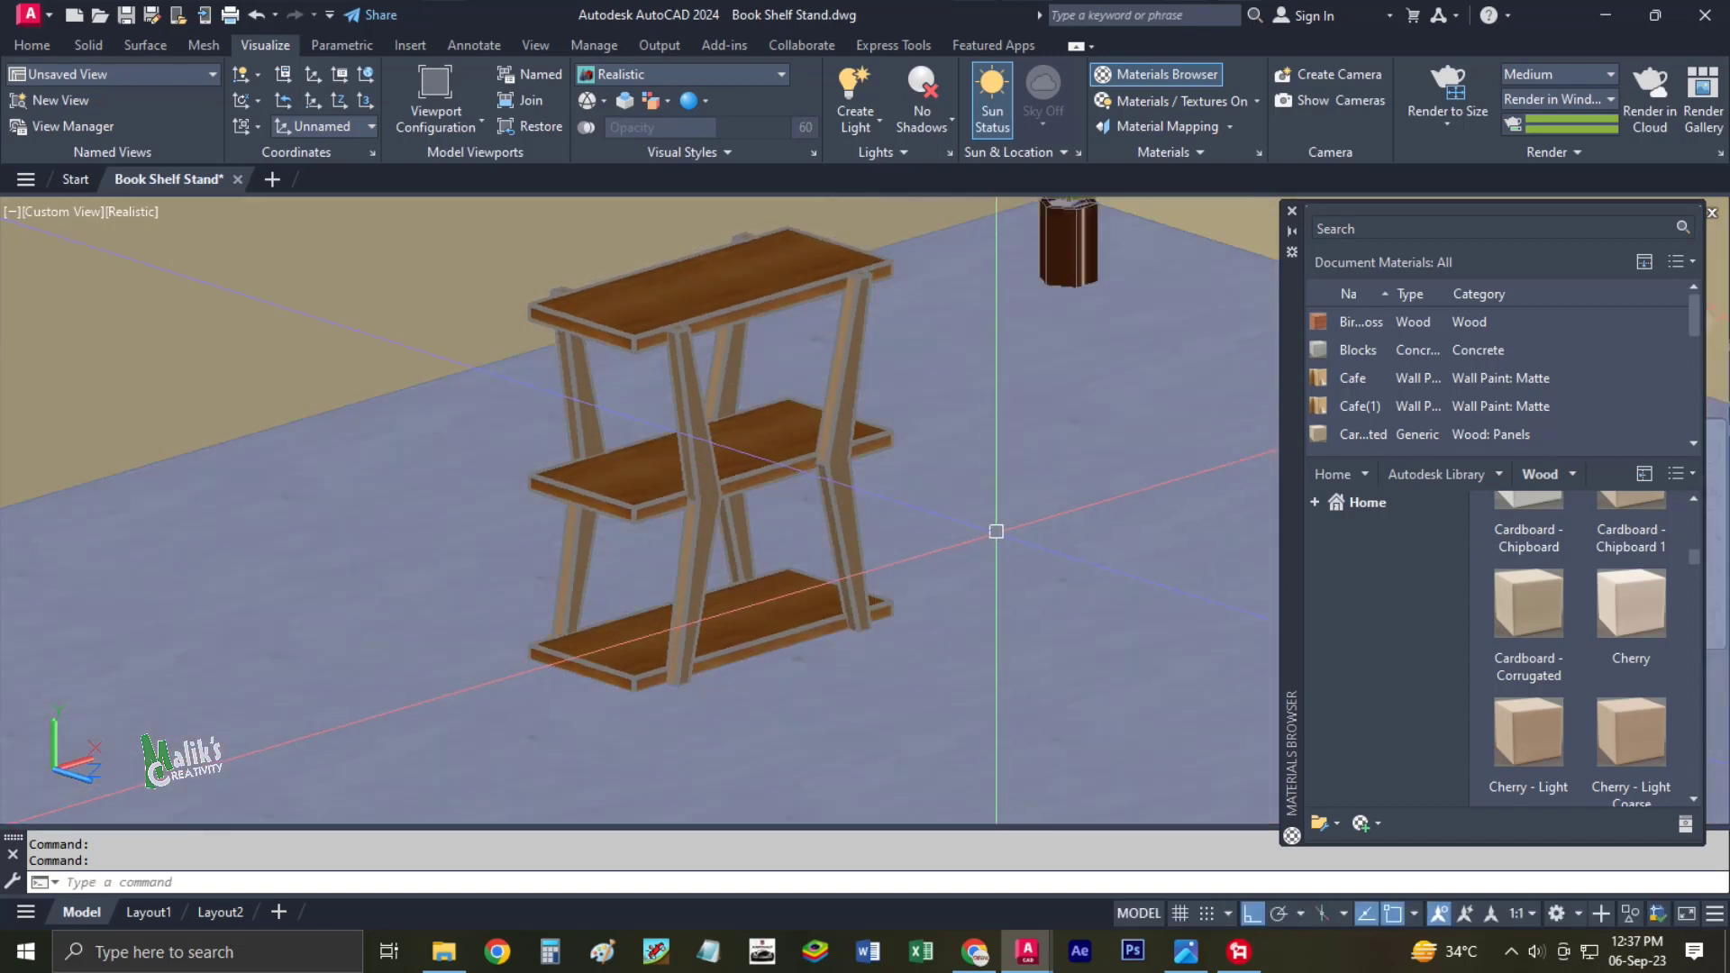